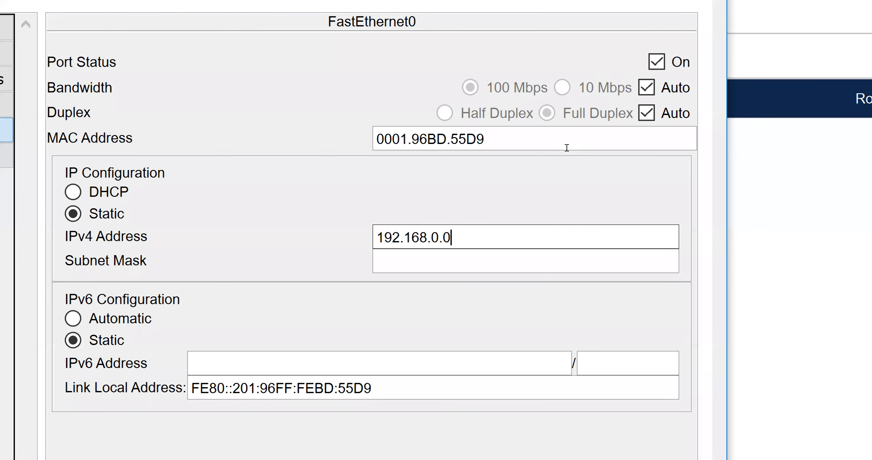
Set PC0's FastEthernet0 IPv4 address to 192.168.0.1 with subnet mask 255.255.255.0 and close its configuration.
key("BackSpace")
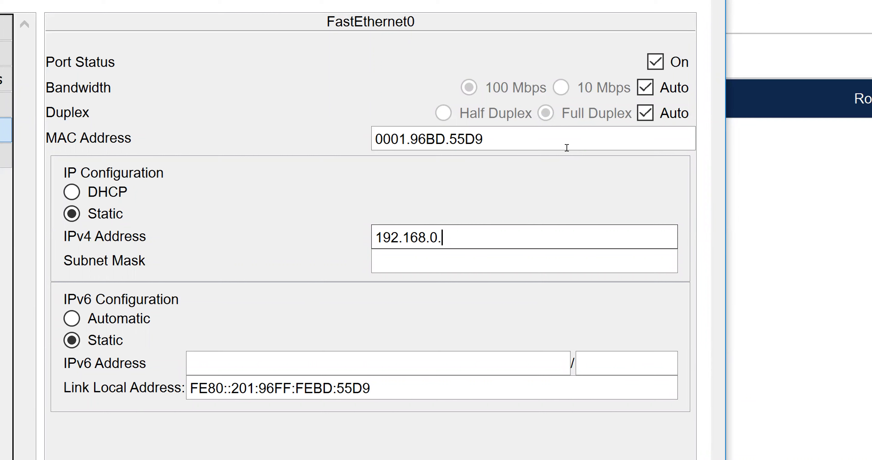
type("1")
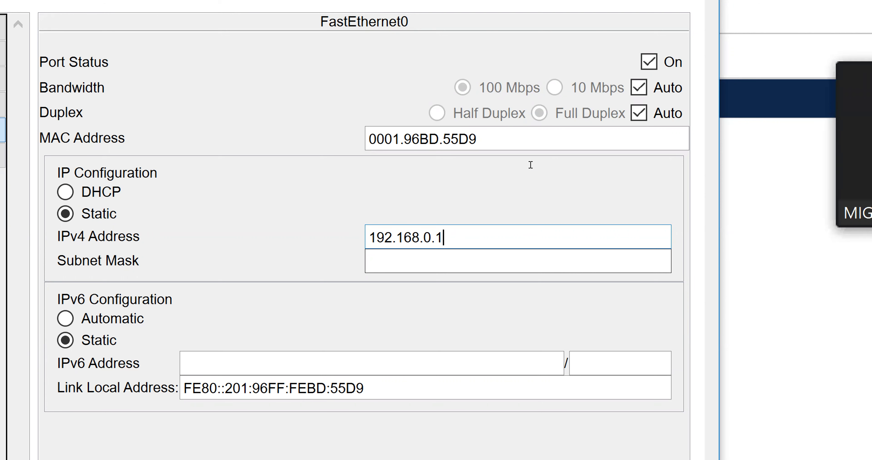
key("Tab")
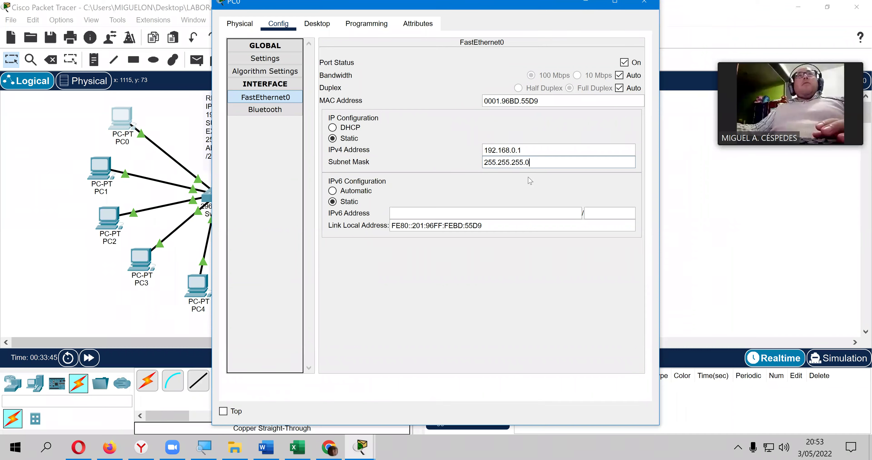
left_click(641, 6)
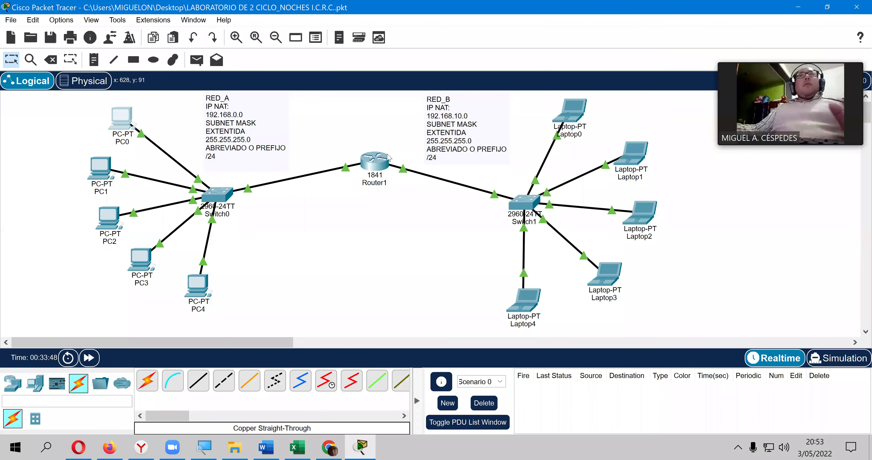
Make room above Router1 and add a three-line note there reading "ROUTER:", "IP ESTATICA O FIJA." and "192.168.0.1".
left_click_drag(380, 163, 370, 174)
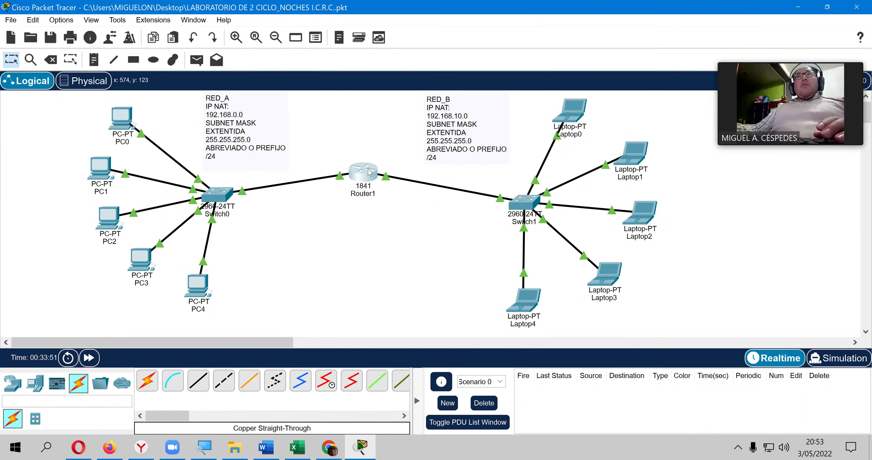
left_click_drag(443, 138, 458, 139)
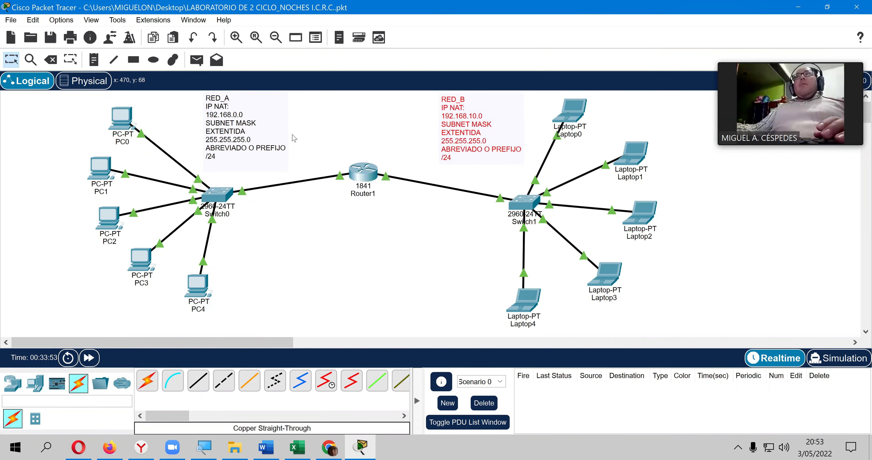
left_click(93, 61)
left_click(314, 116)
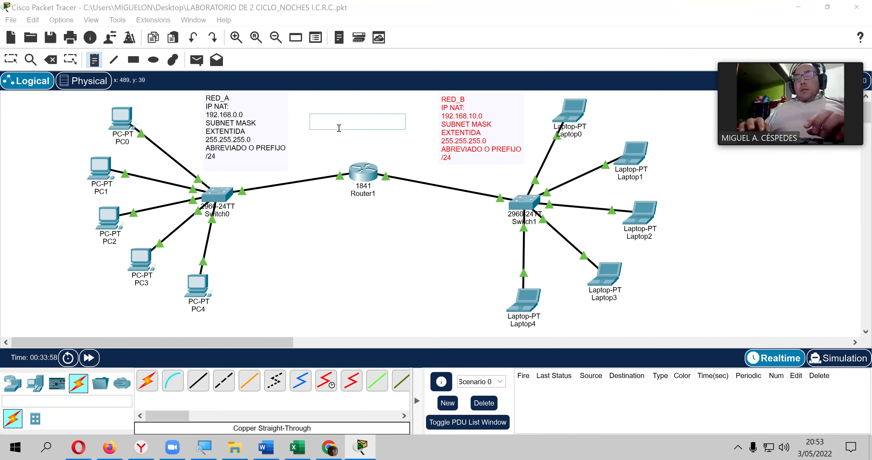
type("ROUTER")
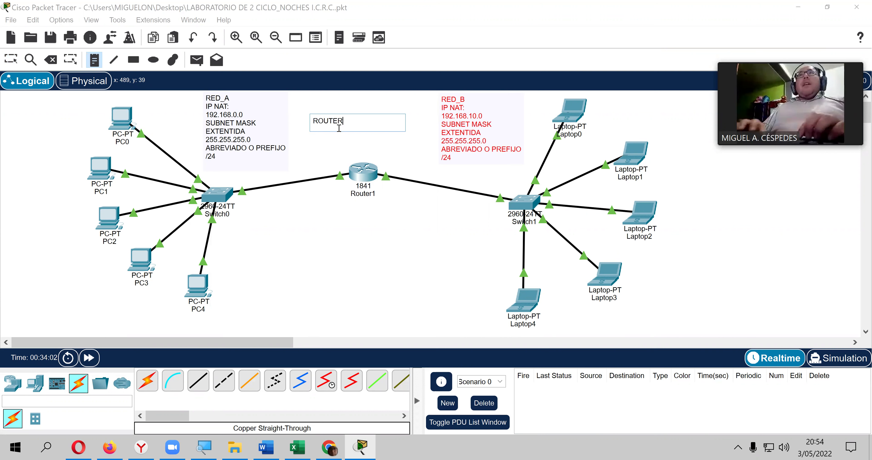
type(":")
key("Return")
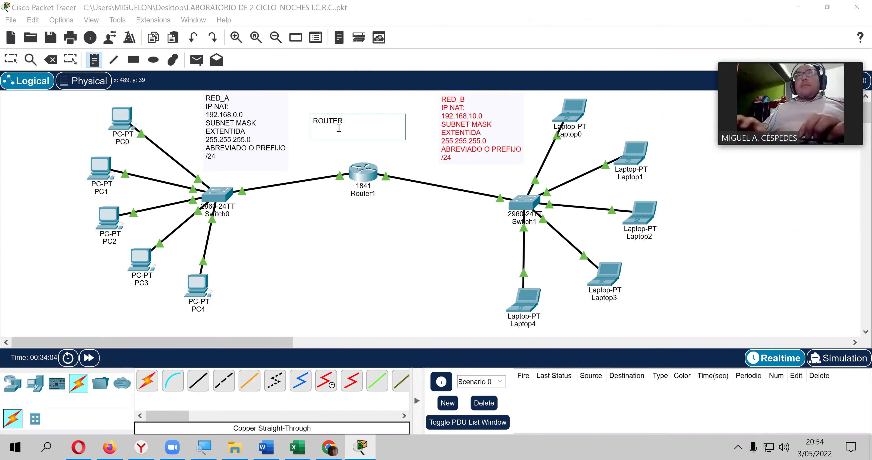
type("IP")
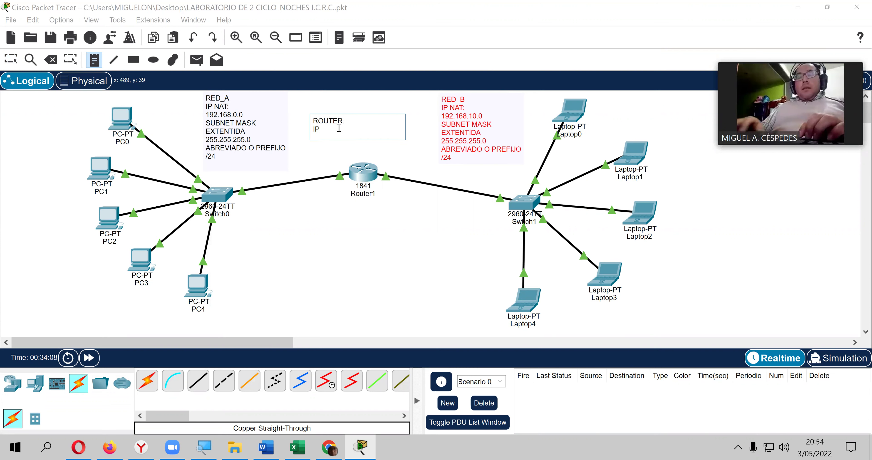
type(" ESTATICA O")
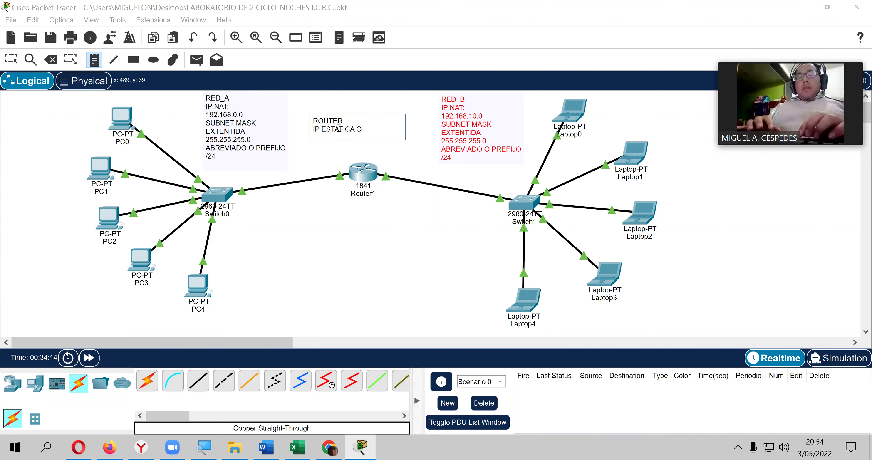
type(" FIJA.")
key("Return")
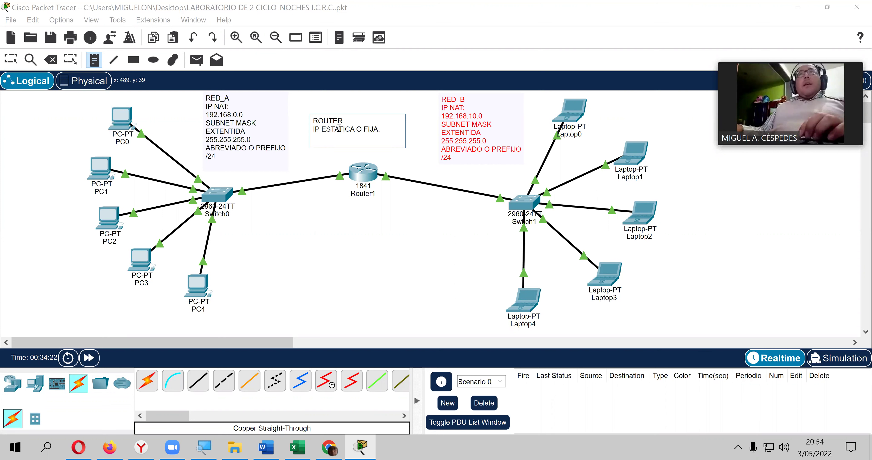
type("192.168.0.1")
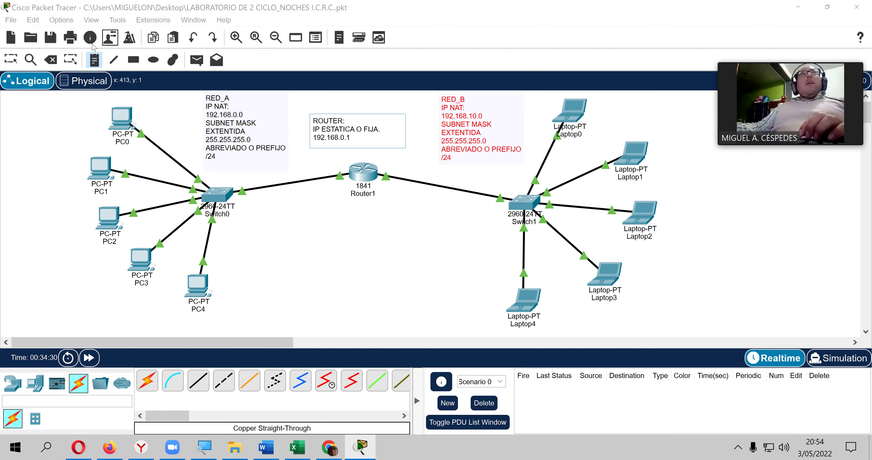
Save the file and arrange the router note directly above Router1.
left_click(50, 37)
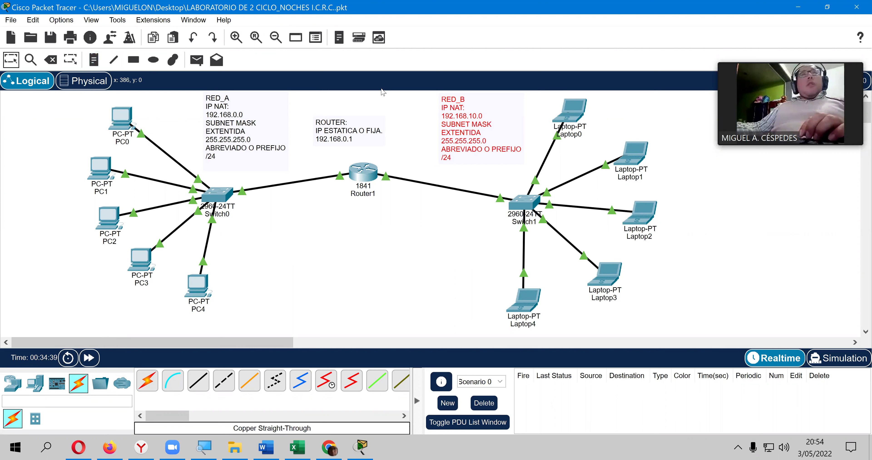
left_click_drag(349, 128, 368, 135)
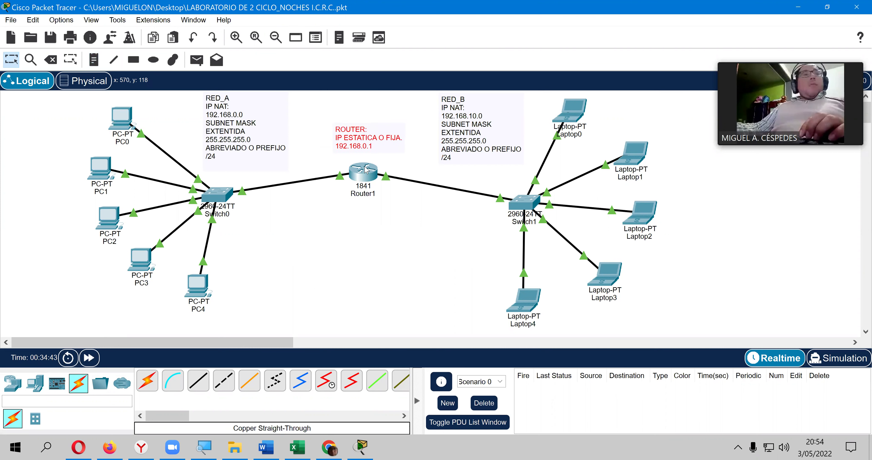
left_click_drag(375, 141, 374, 137)
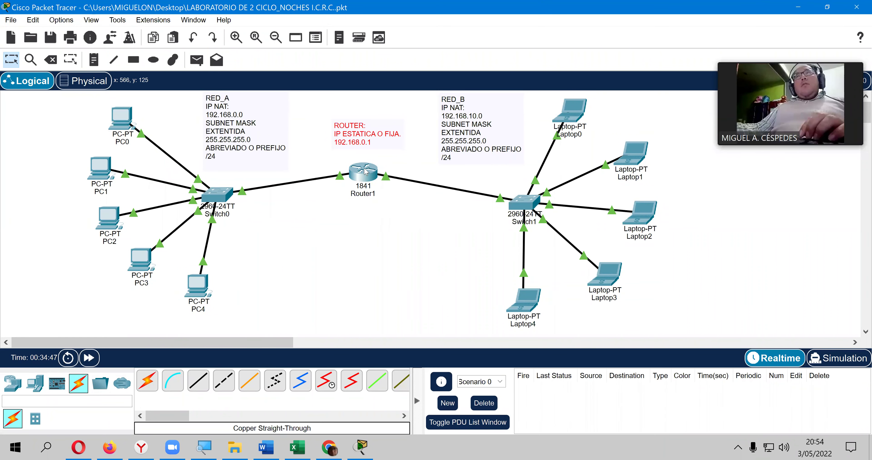
left_click_drag(365, 172, 368, 165)
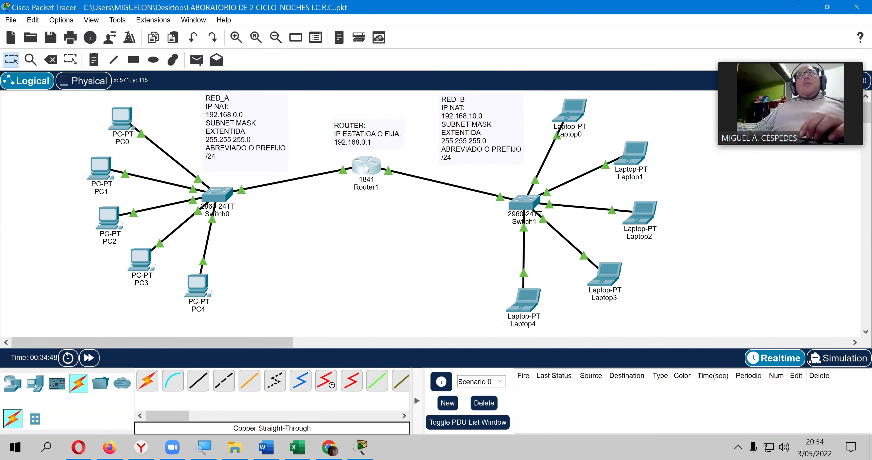
double_click(376, 132)
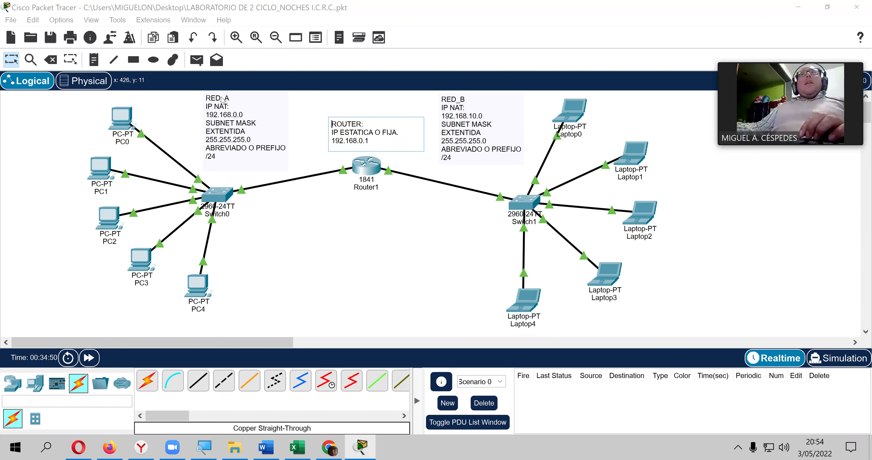
Set PC0's FastEthernet0 IPv4 address to 192.168.0.2 and close its configuration.
left_click(129, 115)
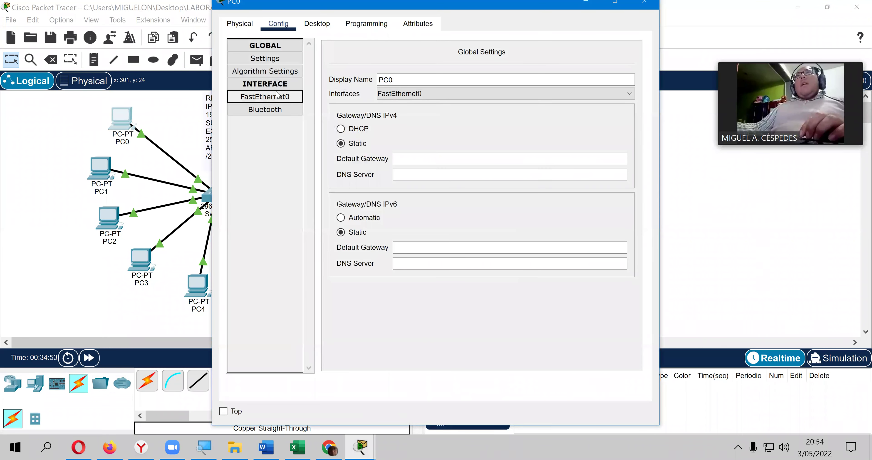
left_click(277, 96)
left_click(530, 147)
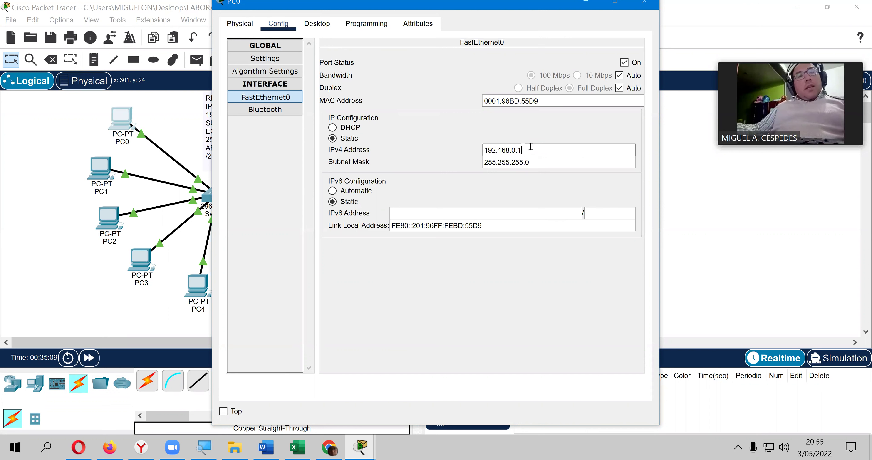
key("shift+Left")
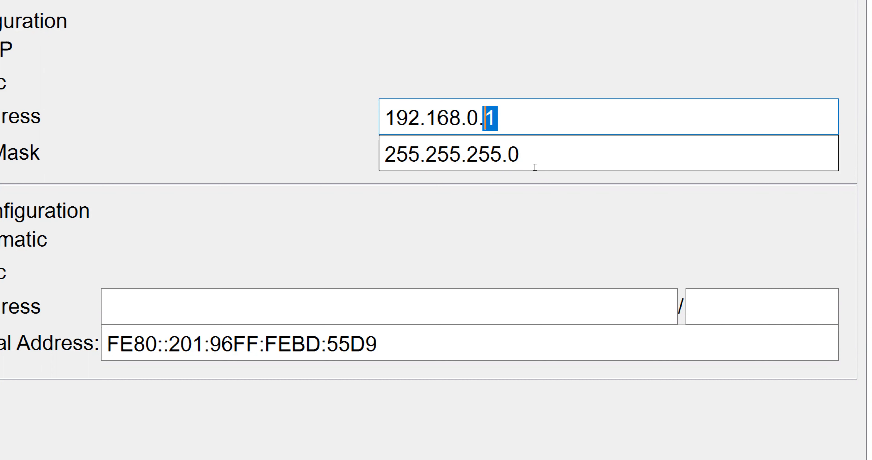
type("2")
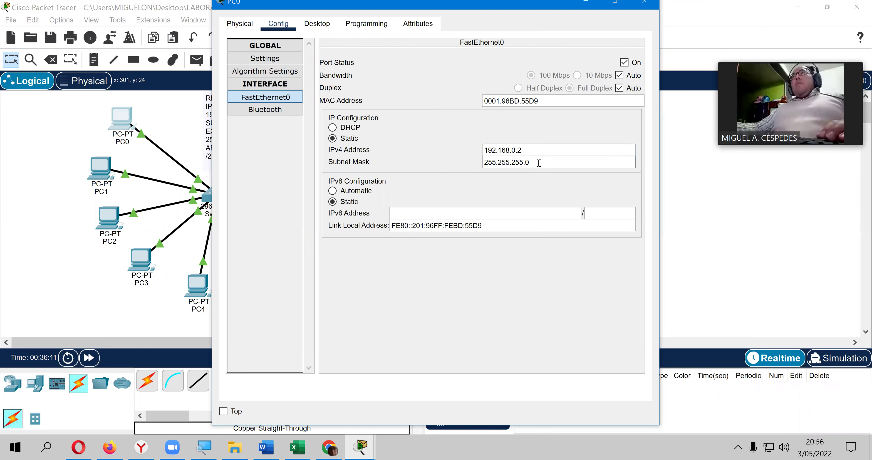
left_click_drag(533, 152, 440, 151)
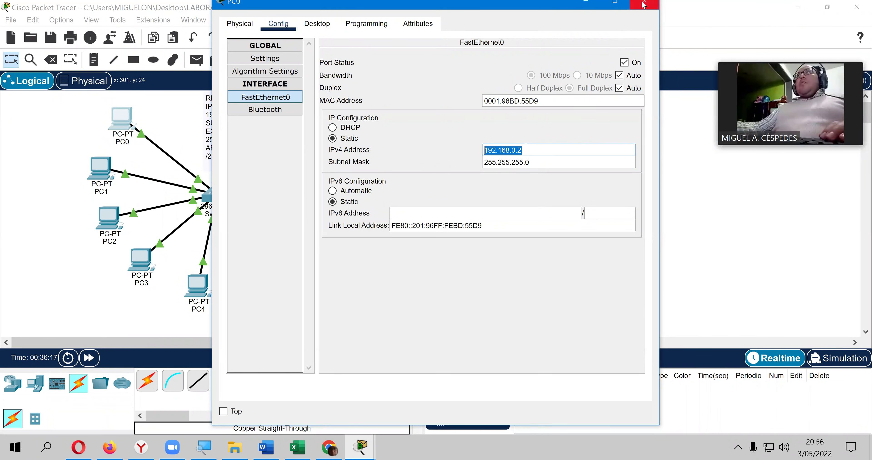
left_click(240, 114)
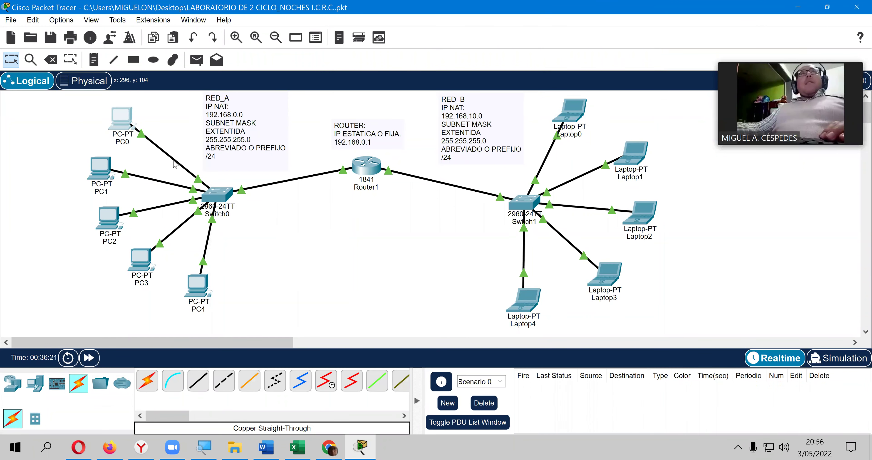
Move the router note away from Router1 to sit beside the RED_A note.
left_click_drag(367, 136, 328, 127)
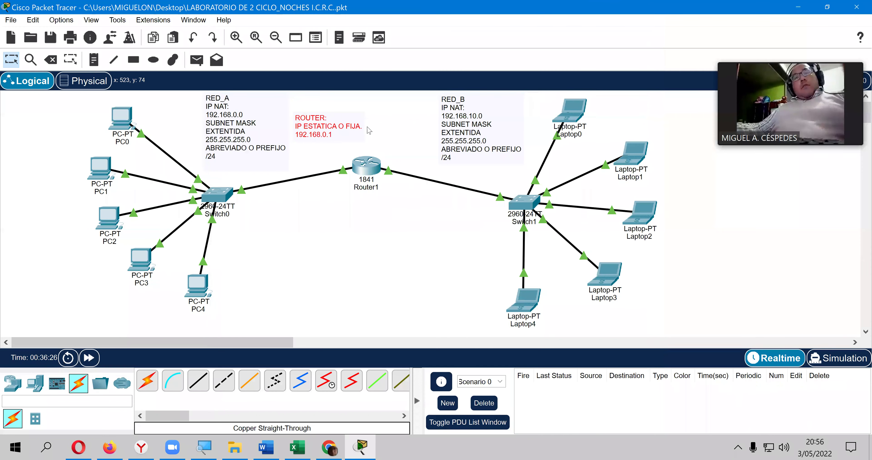
left_click_drag(347, 133, 320, 112)
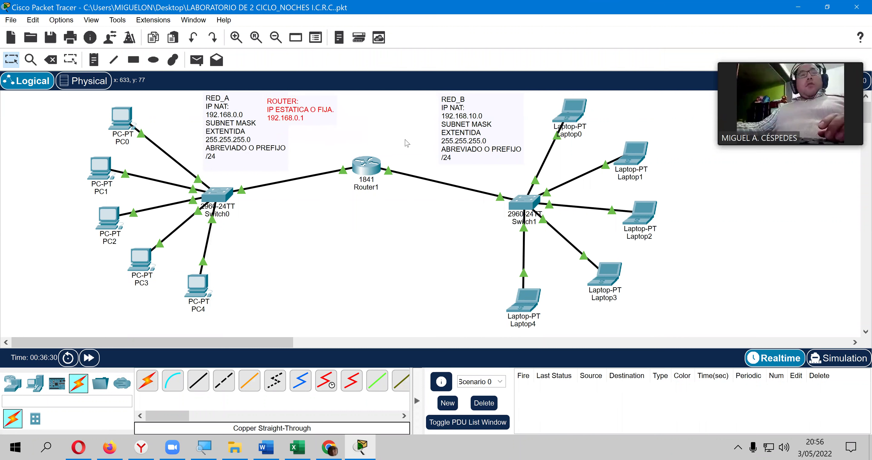
left_click_drag(315, 120, 317, 123)
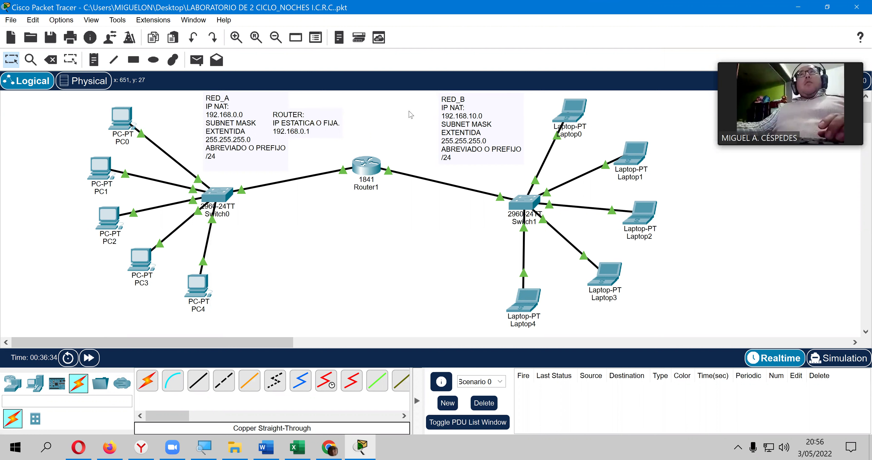
Change the router note's heading to "ROUTER DE RED A:".
double_click(304, 114)
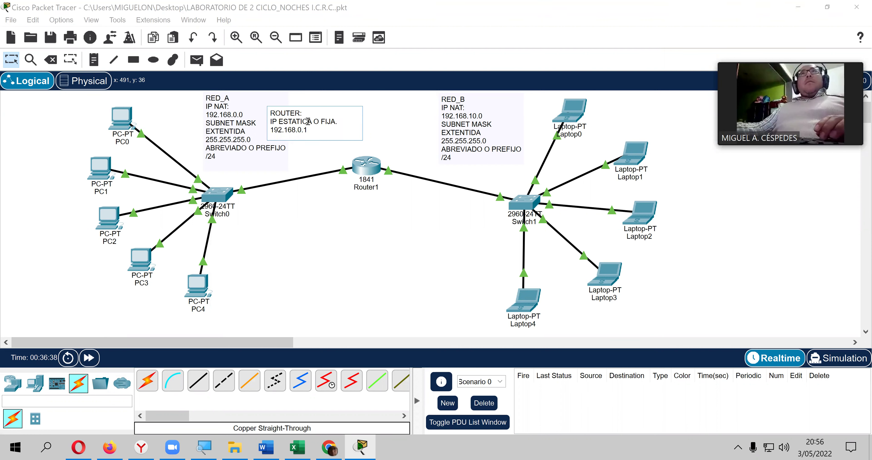
key("BackSpace")
type("DE RD")
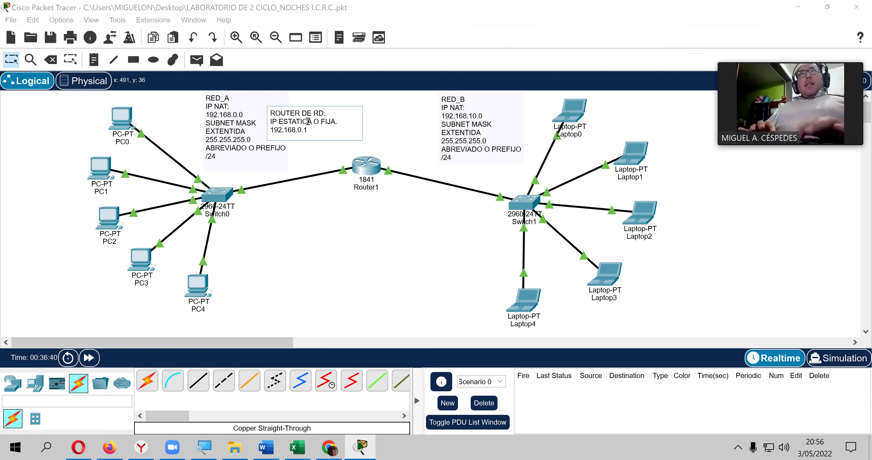
key("BackSpace")
type("ED A")
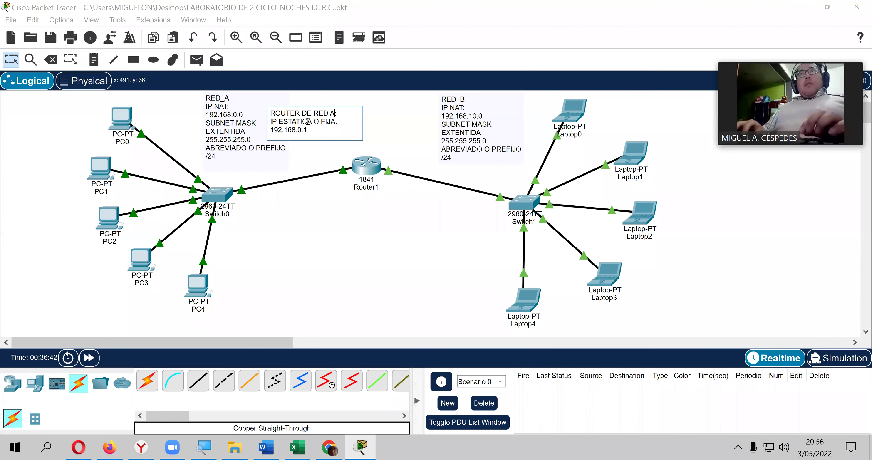
left_click(348, 101)
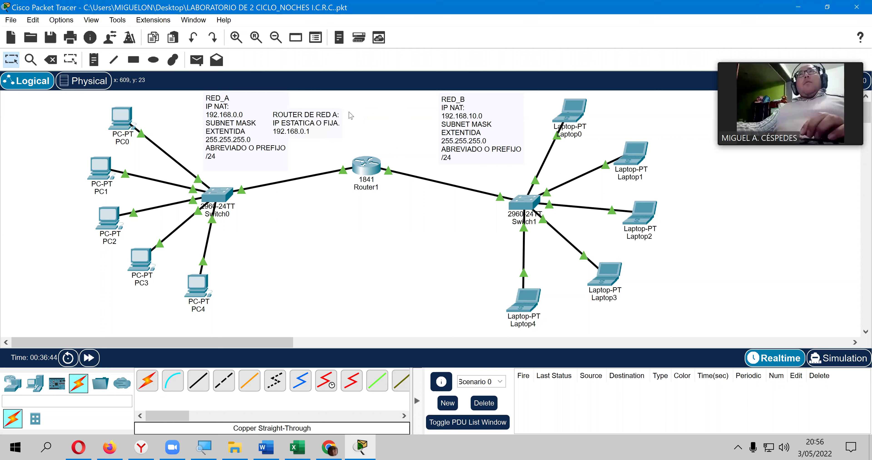
Shift the router note slightly toward the RED_A note and insert a blank line below its "ROUTER DE RED A:" heading.
left_click(331, 117)
left_click_drag(331, 117, 324, 110)
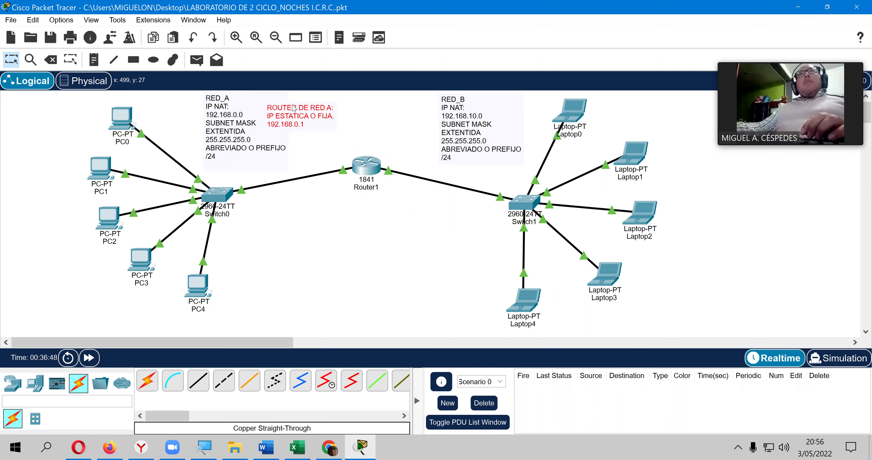
double_click(333, 107)
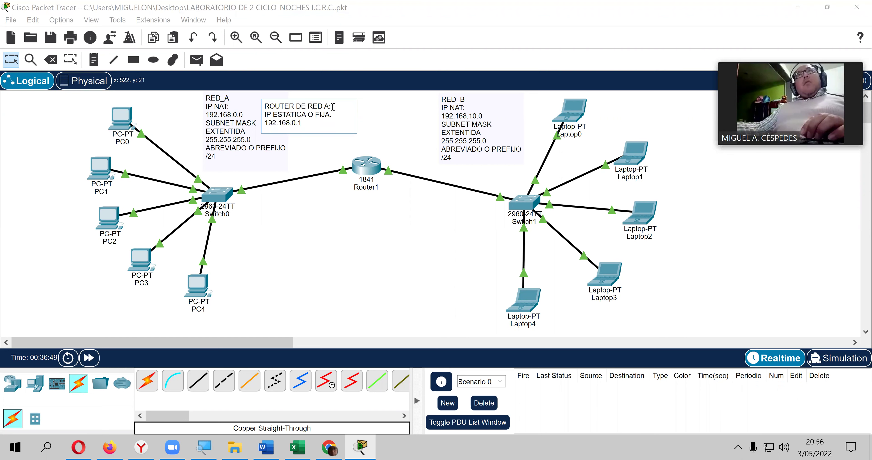
key("Return")
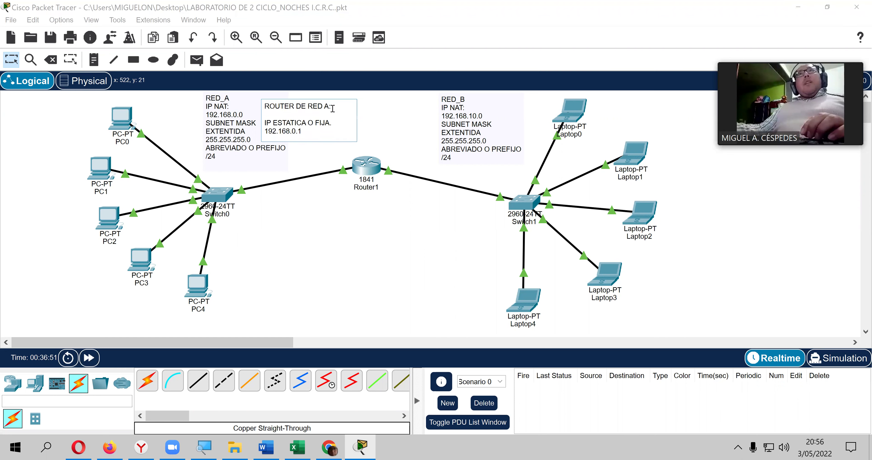
left_click(389, 110)
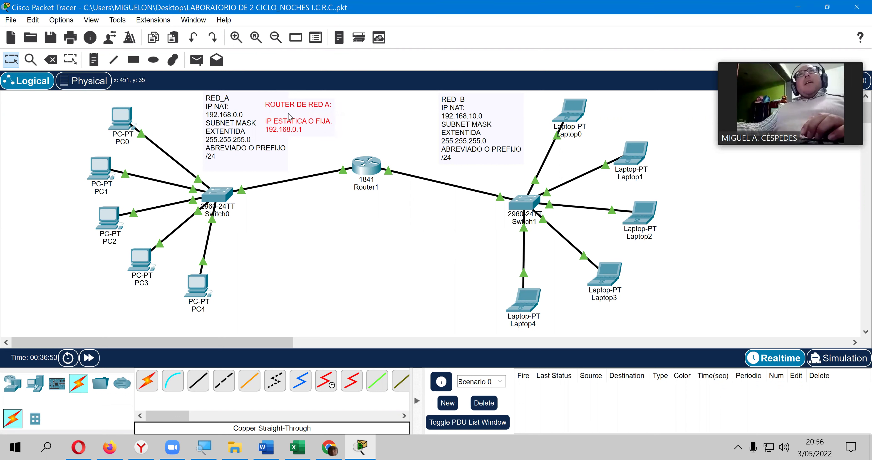
Set PC1's FastEthernet0 IPv4 address to 192.168.0.3 with subnet mask 255.255.255.0 and close its configuration.
left_click(395, 124)
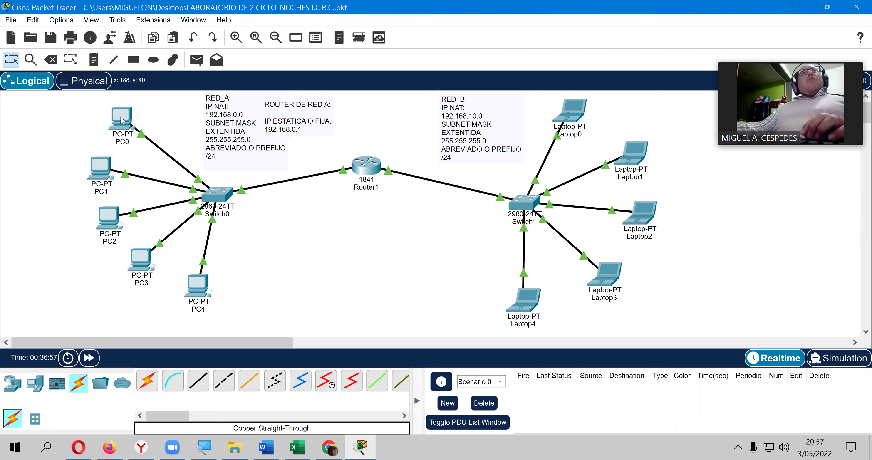
left_click(102, 168)
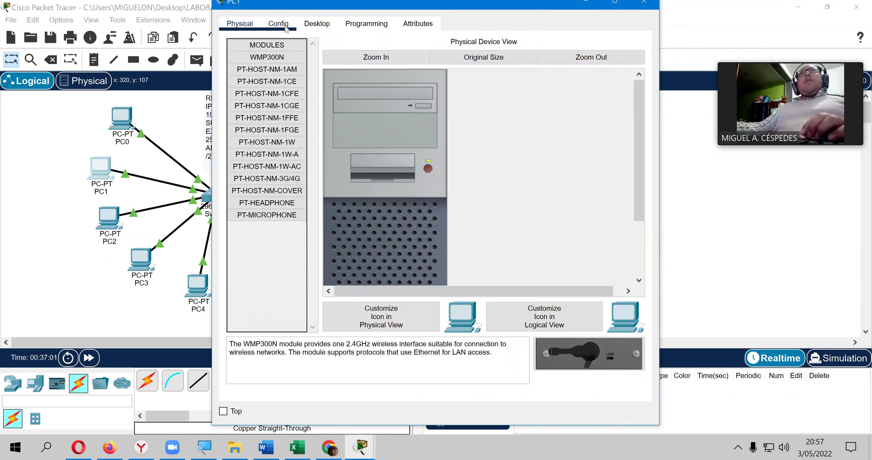
left_click(286, 29)
left_click(271, 97)
left_click(495, 149)
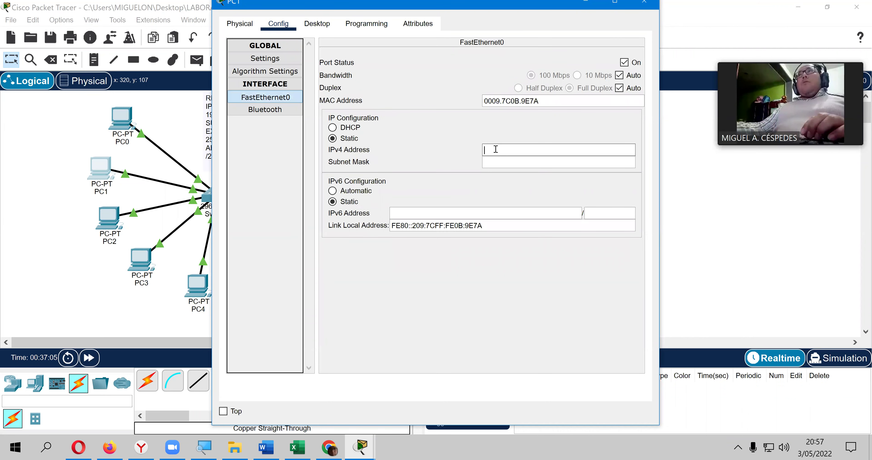
type("192.168.0.2")
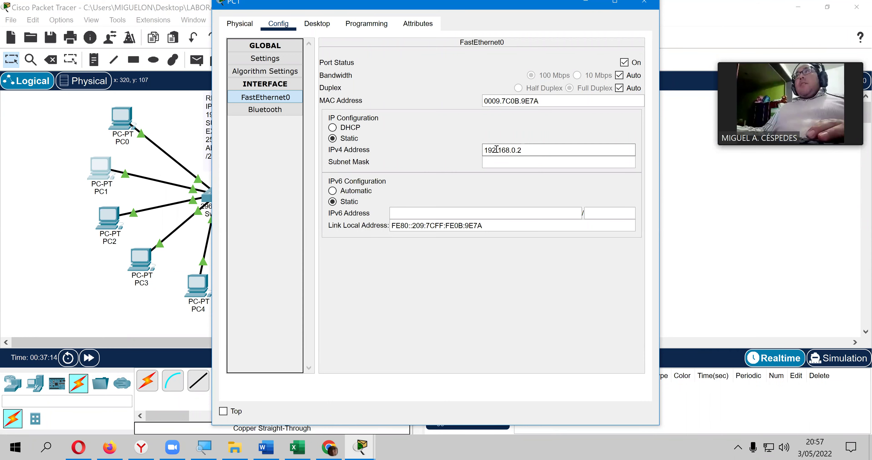
type("+")
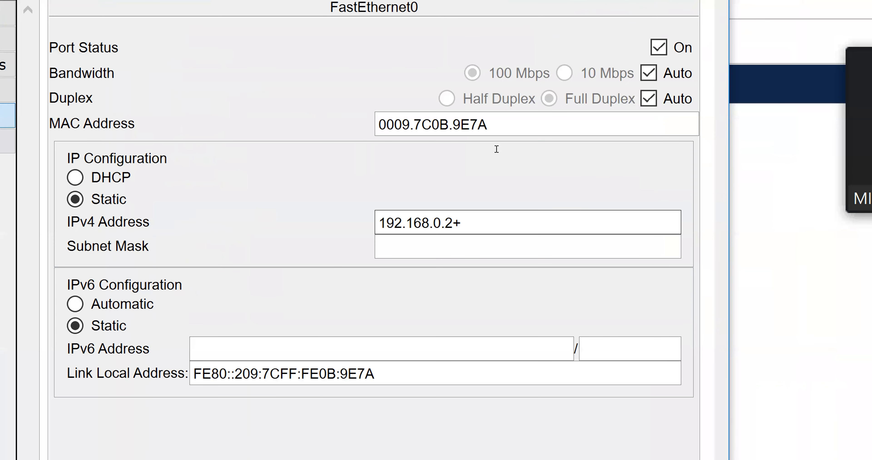
key("BackSpace")
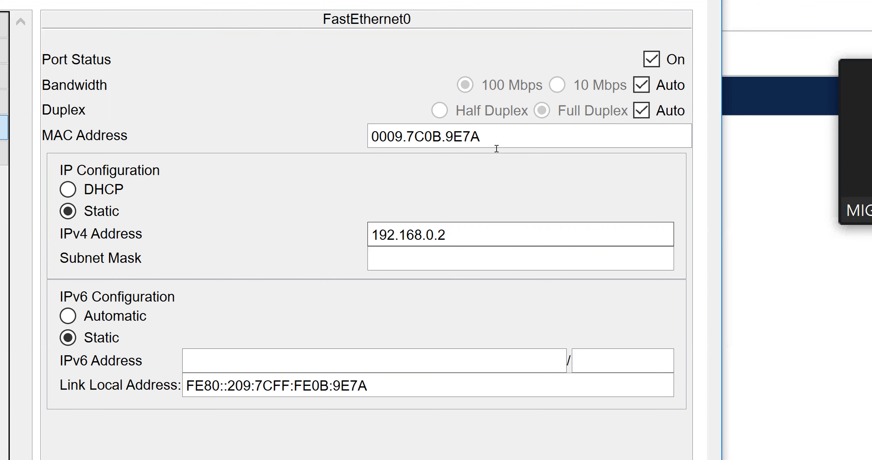
key("BackSpace")
type("3")
key("Tab")
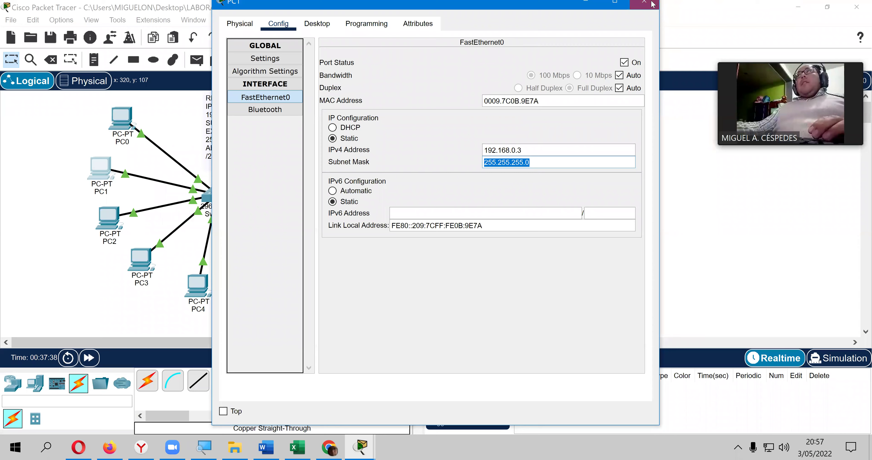
left_click(644, 3)
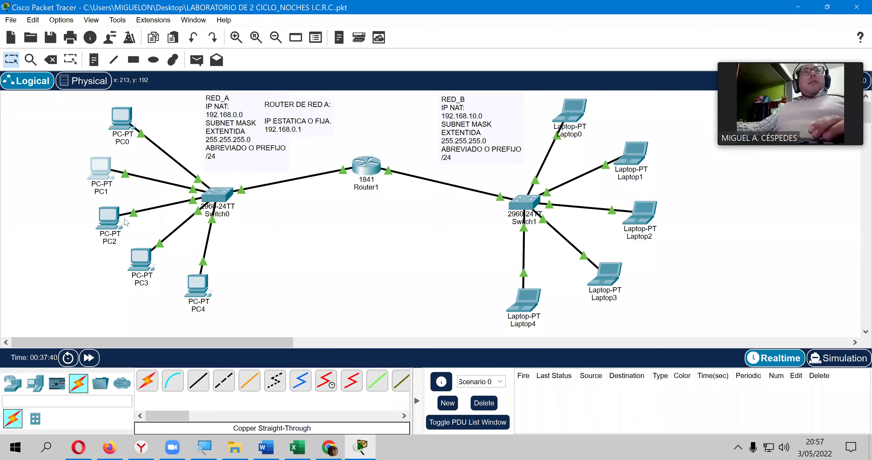
Give PC2's FastEthernet0 the IPv4 address 192.168.0.4 with subnet mask 255.255.255.0 and close its configuration.
left_click(109, 218)
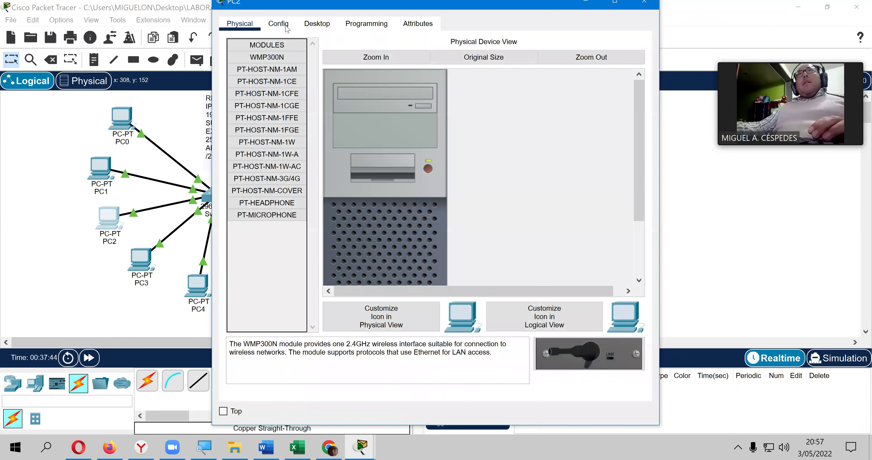
left_click(286, 26)
left_click(265, 97)
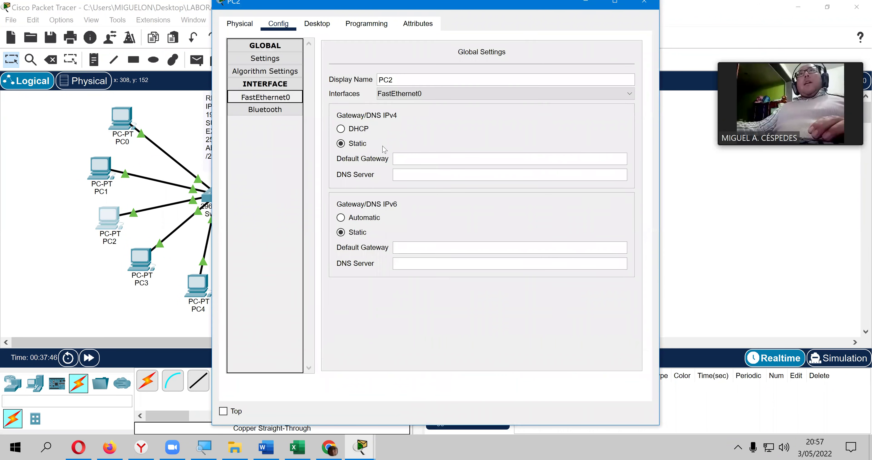
left_click(494, 150)
type("192.168.0.2")
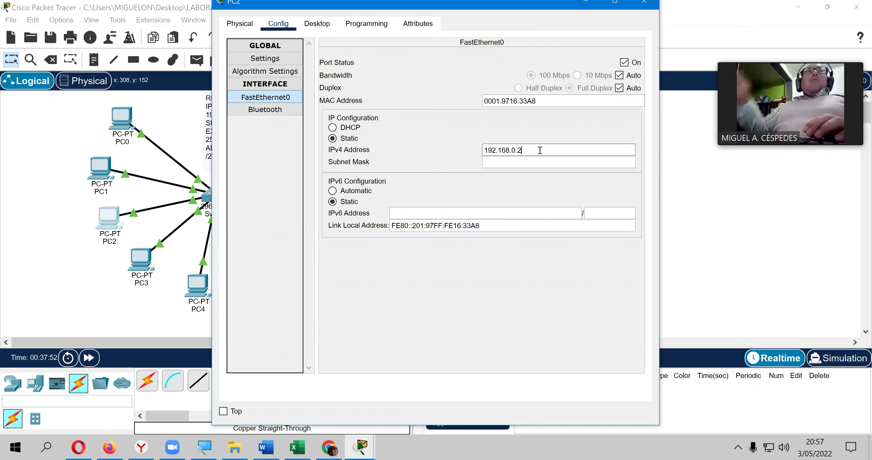
key("BackSpace")
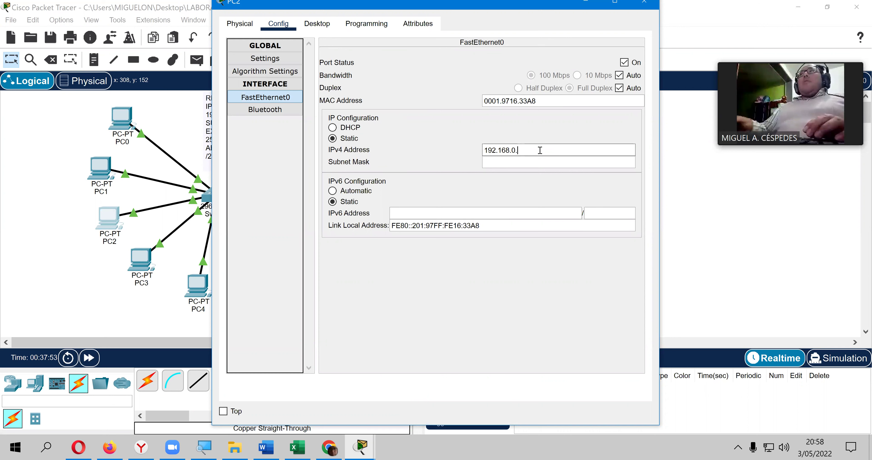
left_click(538, 160)
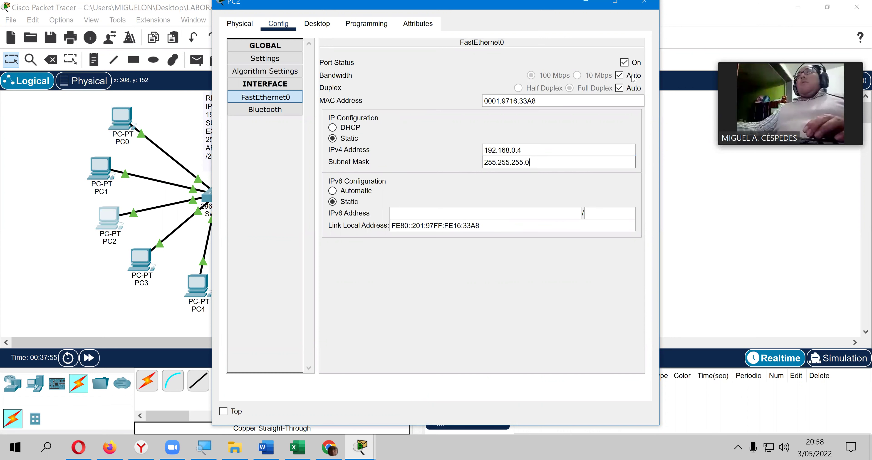
left_click(644, 2)
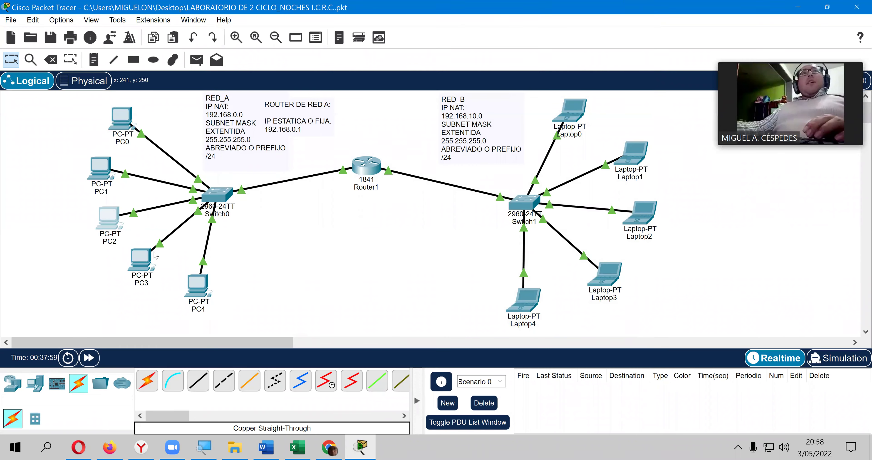
Assign IPv4 address 192.168.0.5 and subnet mask 255.255.255.0 to PC3's FastEthernet0, closing its configuration.
left_click(142, 259)
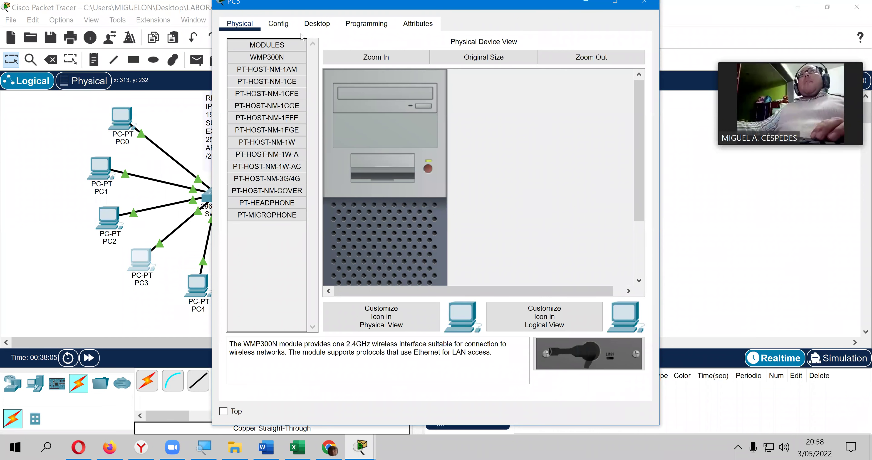
left_click(287, 26)
left_click(286, 97)
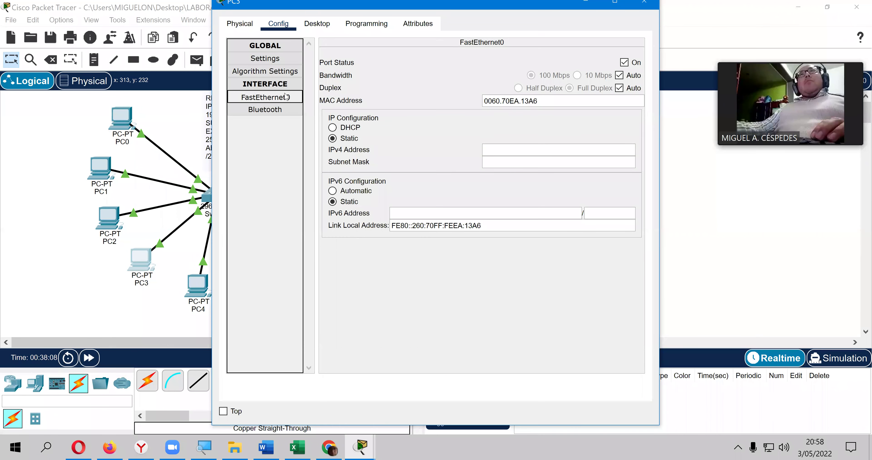
left_click(504, 154)
type("192.168.0.5")
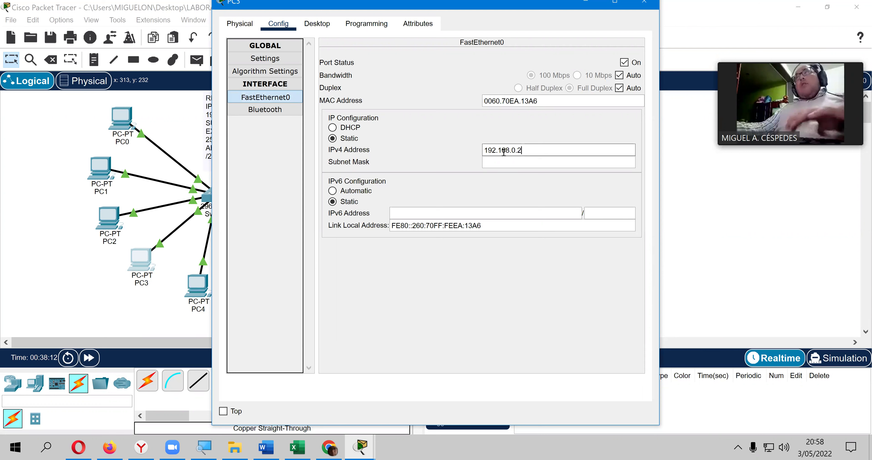
left_click(510, 162)
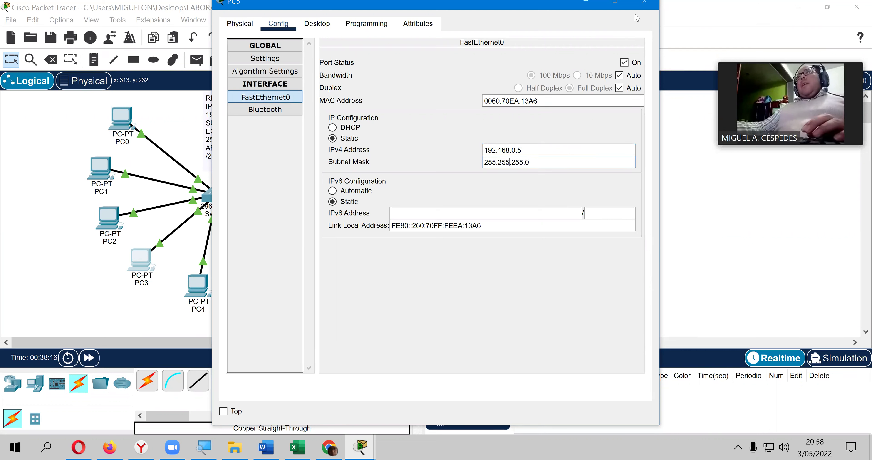
left_click(644, 4)
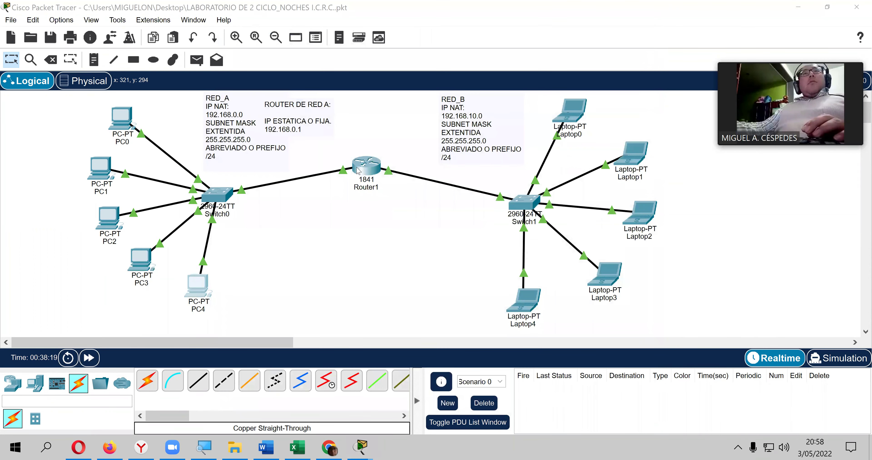
Configure PC4's FastEthernet0 with IPv4 address 192.168.0.6 and subnet mask 255.255.255.0, and close its configuration.
left_click(207, 283)
left_click(287, 27)
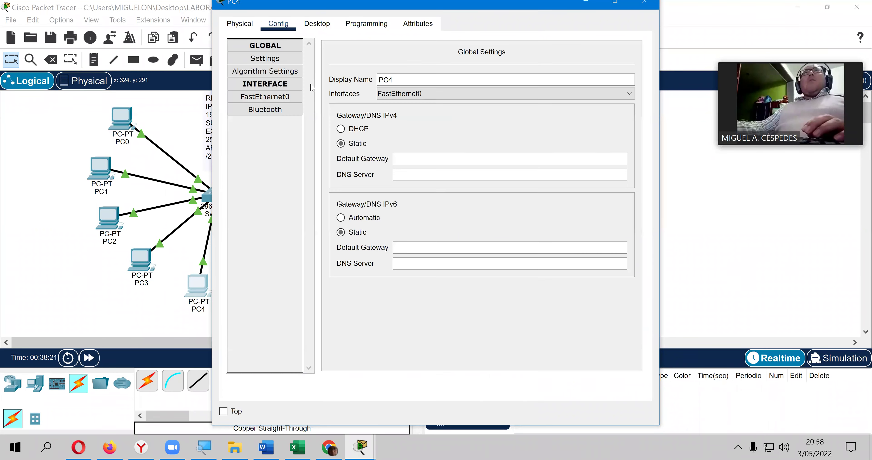
left_click(283, 97)
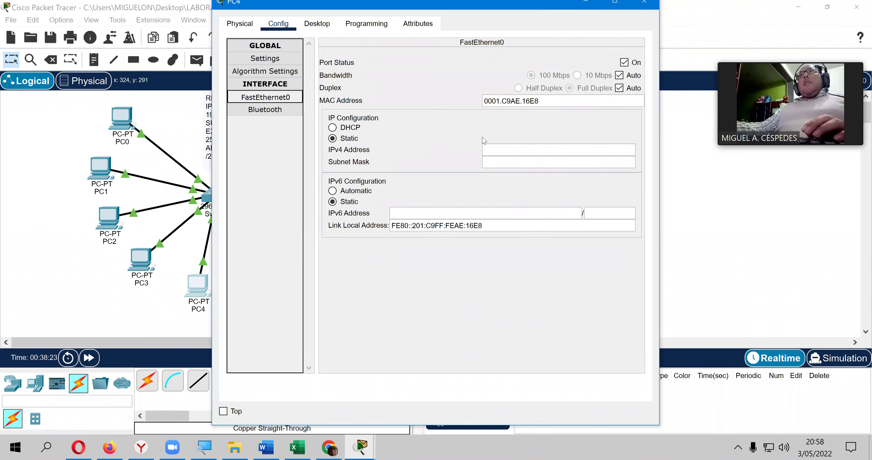
left_click(499, 149)
type("192.168.0.2")
key("BackSpace")
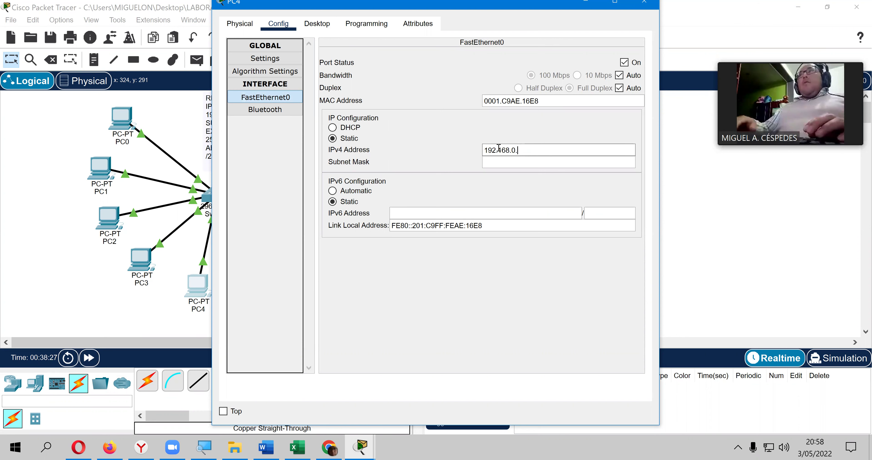
key("Tab")
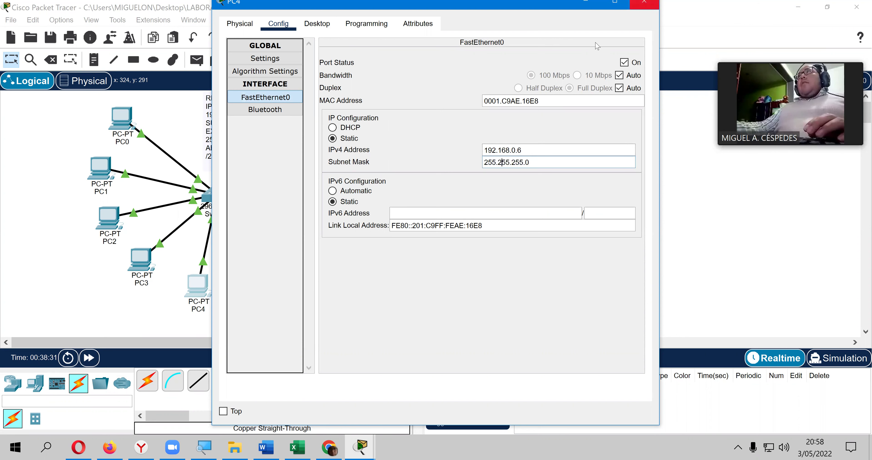
left_click(644, 2)
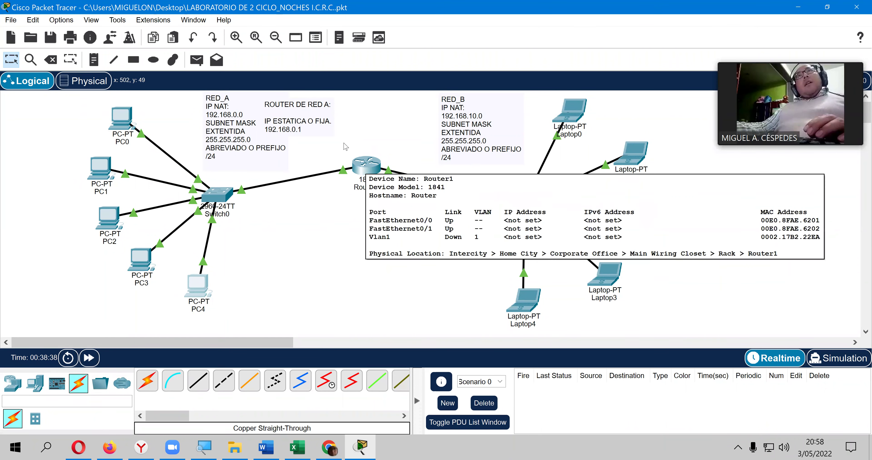
Set Router1's FastEthernet0/0 interface to IPv4 address 192.168.0.1 with subnet mask 255.255.255.0 and close its configuration.
left_click(363, 167)
left_click(290, 162)
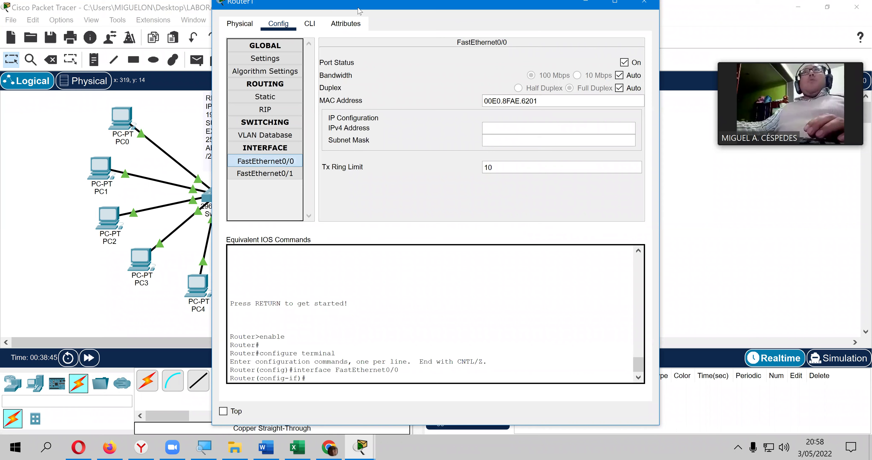
left_click_drag(359, 11, 514, 20)
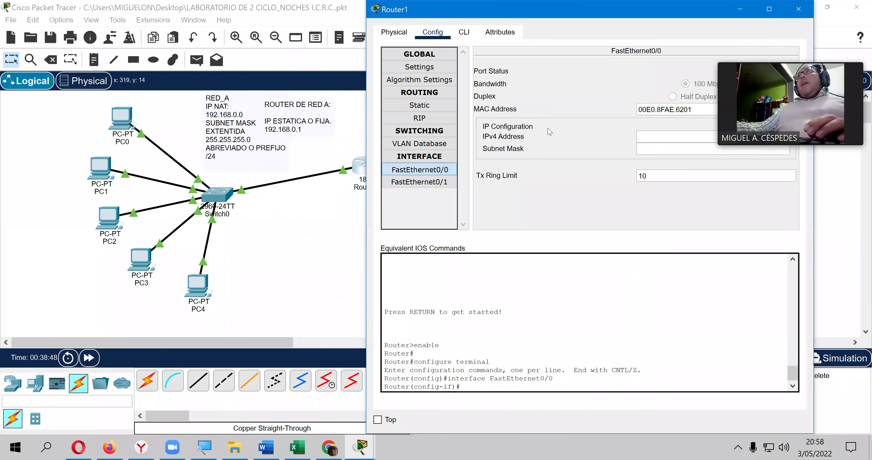
left_click(663, 137)
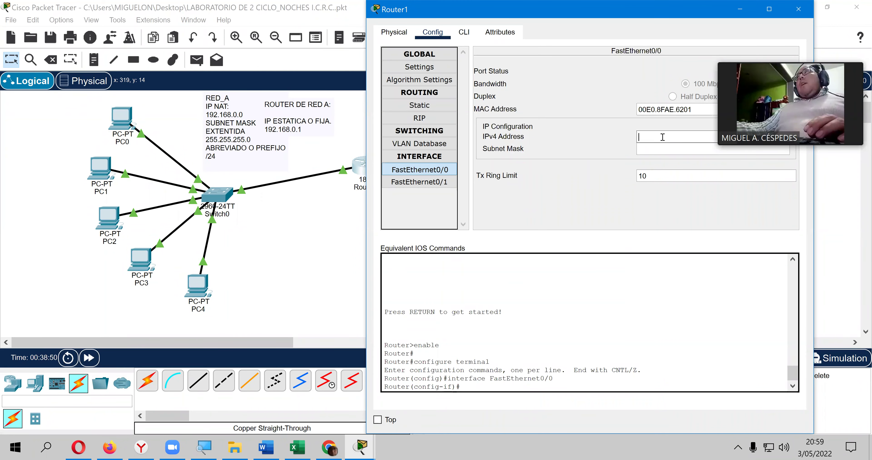
type("192.168.0.2")
key("BackSpace")
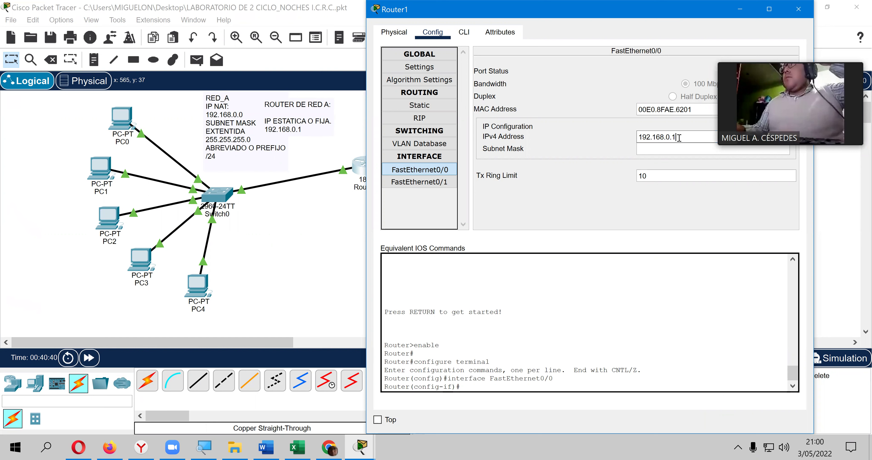
left_click(674, 148)
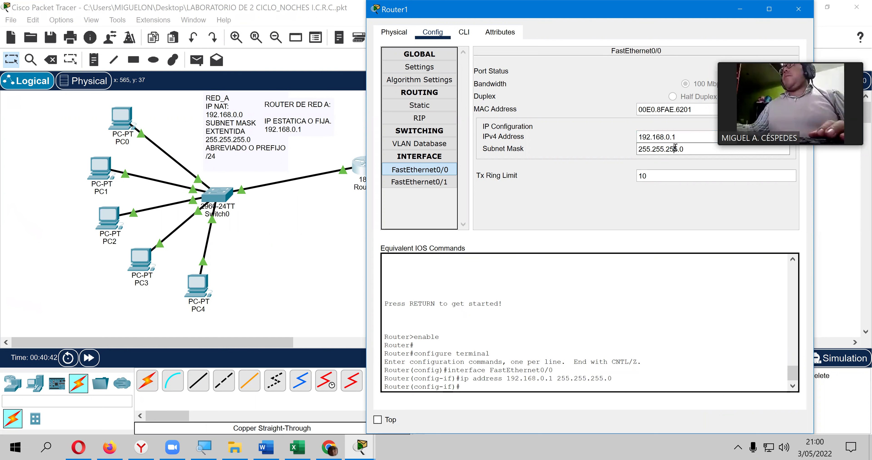
left_click(799, 10)
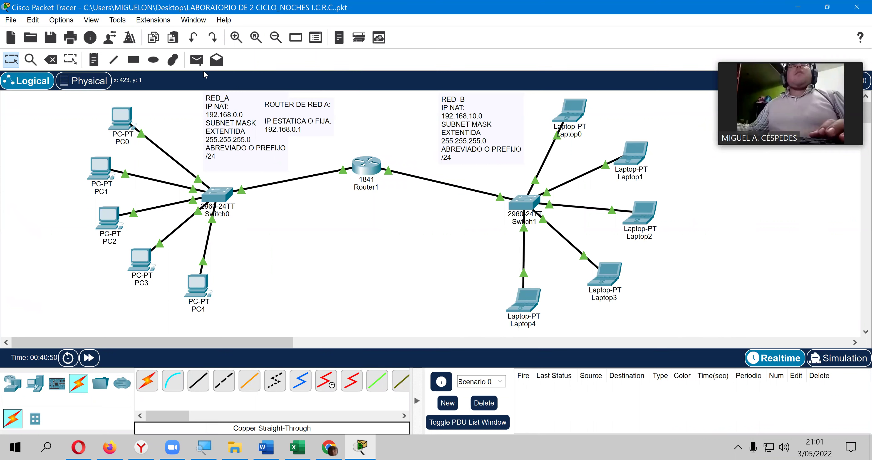
Switch to Chrome and search Google for "PDU" in a new tab.
left_click(200, 65)
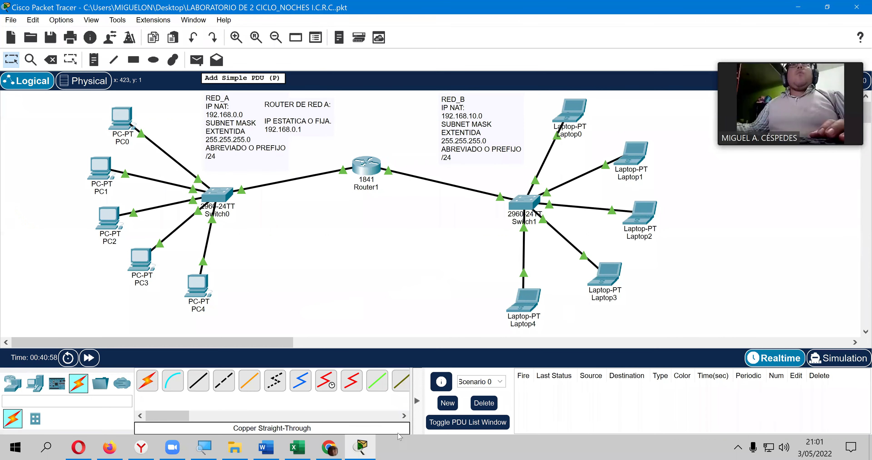
left_click(330, 447)
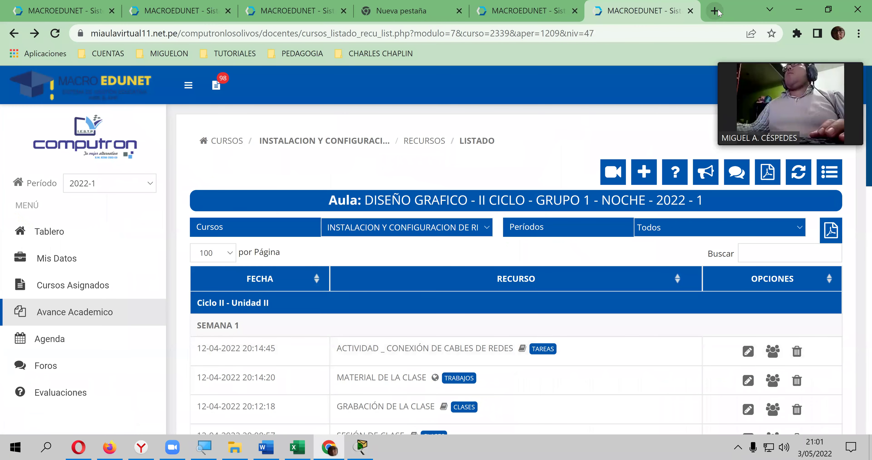
key("ctrl+t")
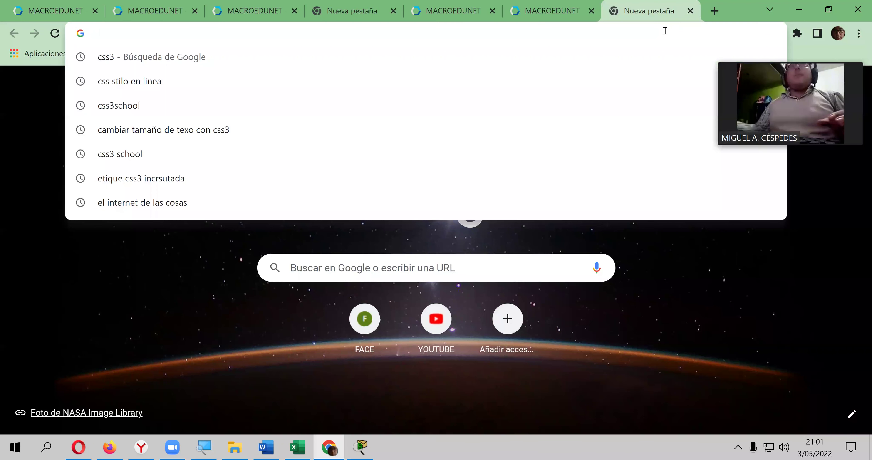
type("PDU")
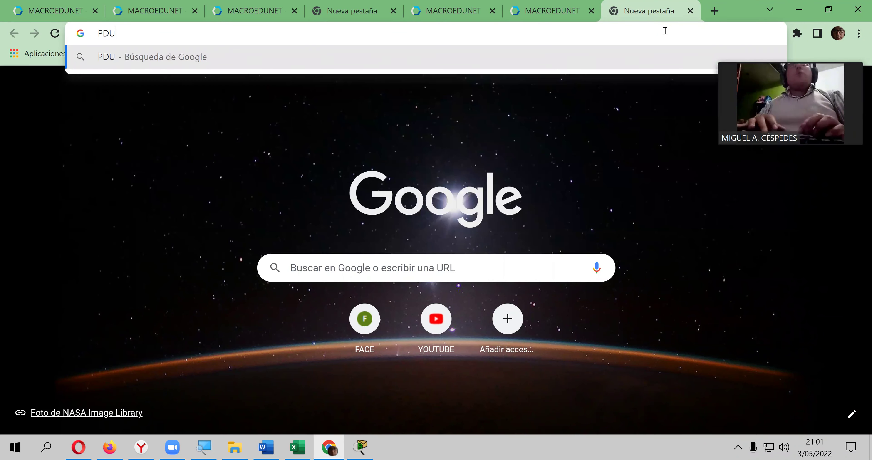
key("Return")
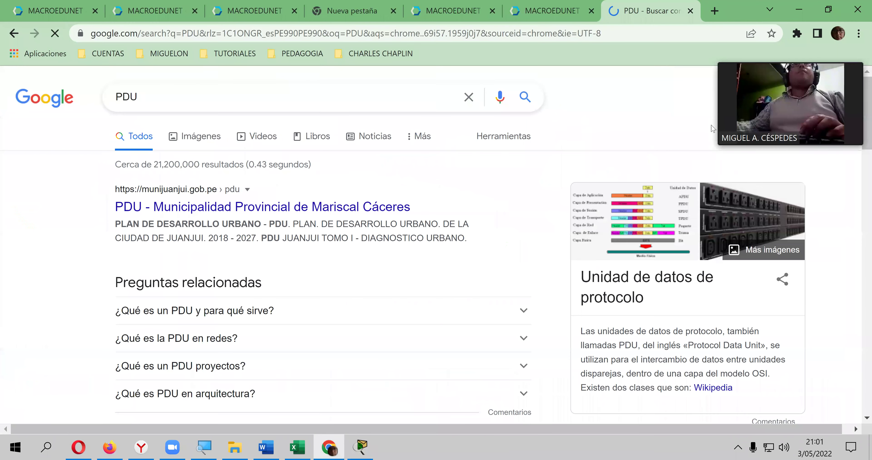
Search Google for the suggested query "pdu redes" and read the answer to the related question "¿Qué es un PDU redes?".
left_click(375, 101)
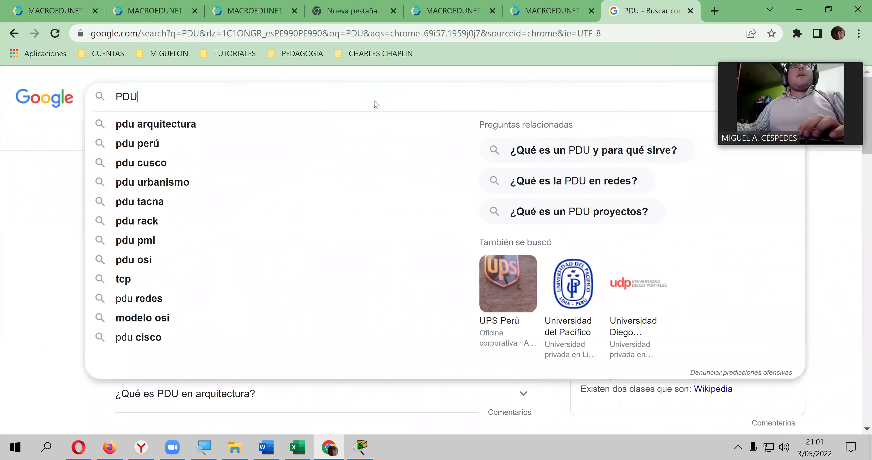
key("Down")
key("Down")
key("Down")
key("Down")
key("Down")
key("Down")
key("Down")
key("Down")
key("Down")
key("Down")
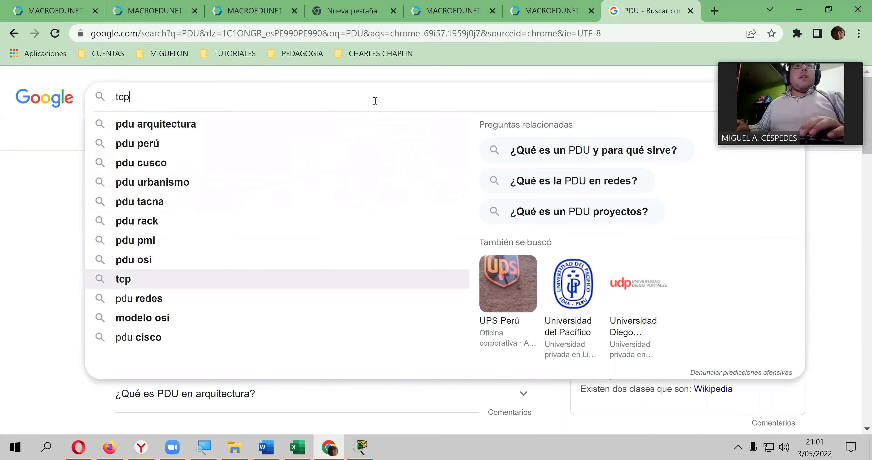
key("Return")
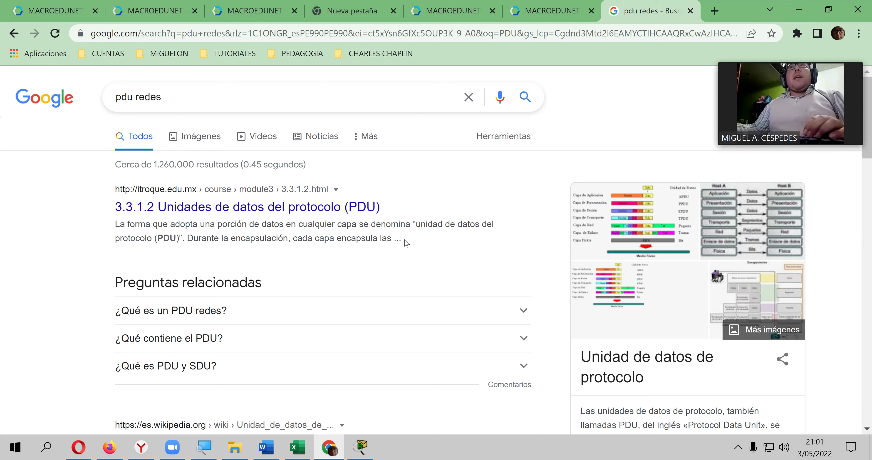
left_click(265, 313)
scroll(260, 305, "down", 2)
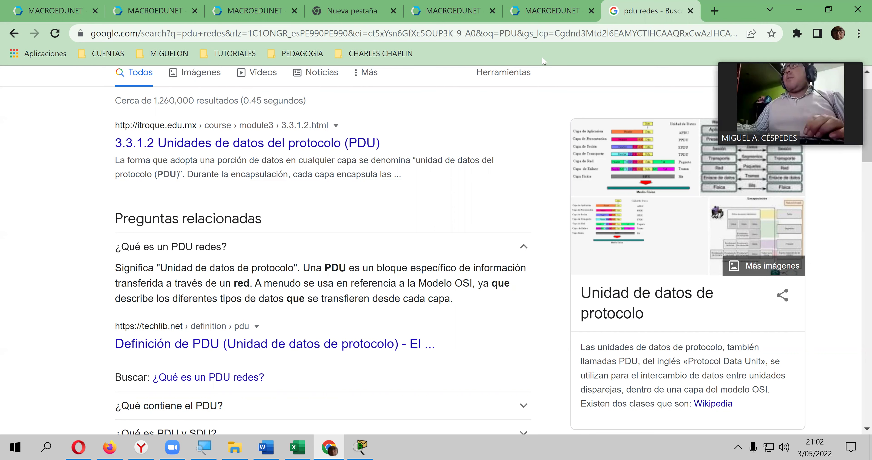
Open a new tab, close the PDU search tab, and minimize Chrome to return to Packet Tracer.
left_click(710, 13)
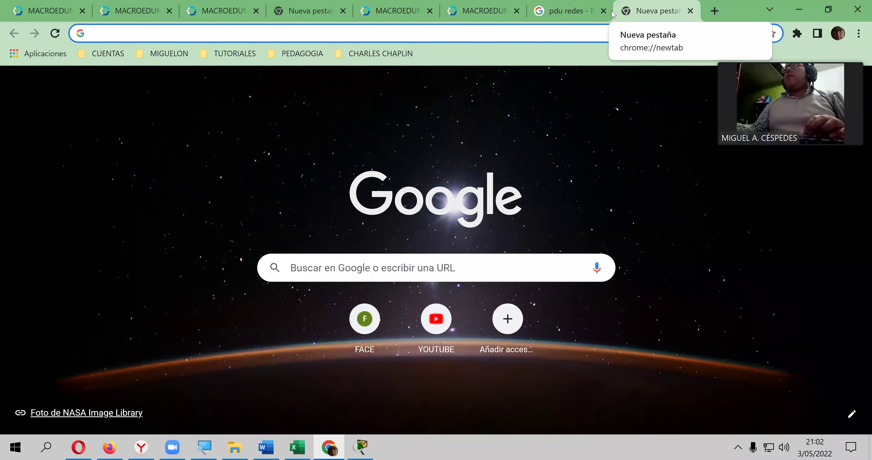
left_click(604, 11)
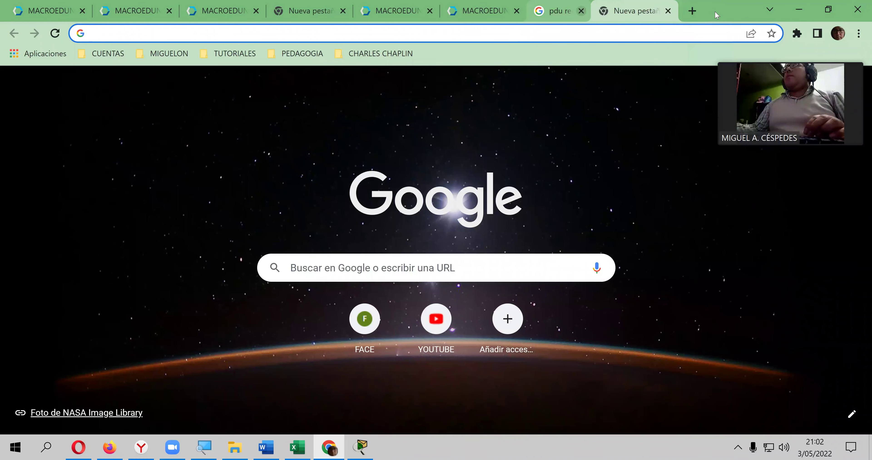
left_click(796, 8)
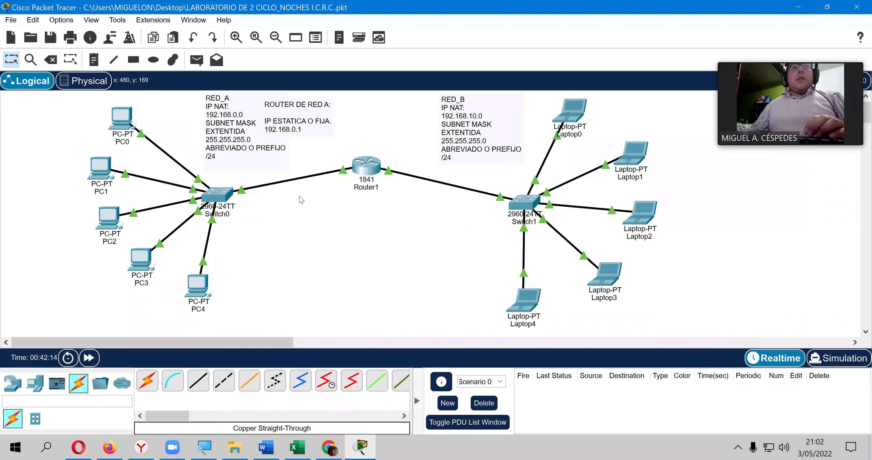
Send a simple PDU from PC0 to Router1 and slightly widen the Fire column of the PDU list.
left_click(197, 60)
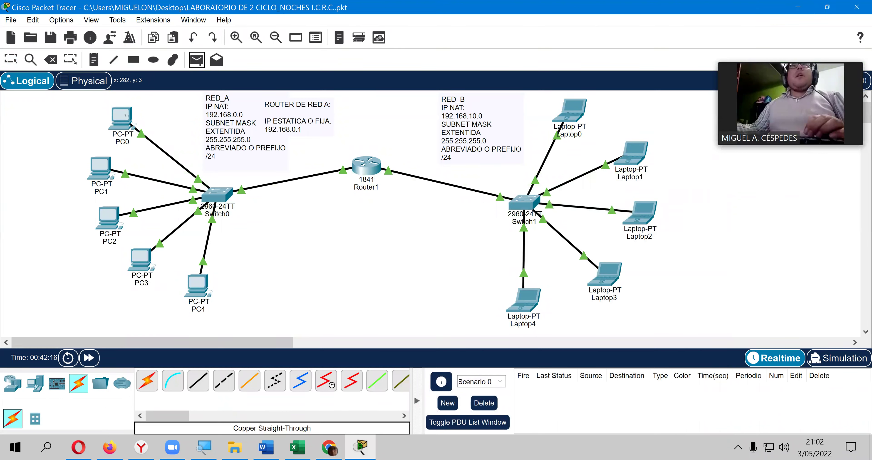
left_click(117, 117)
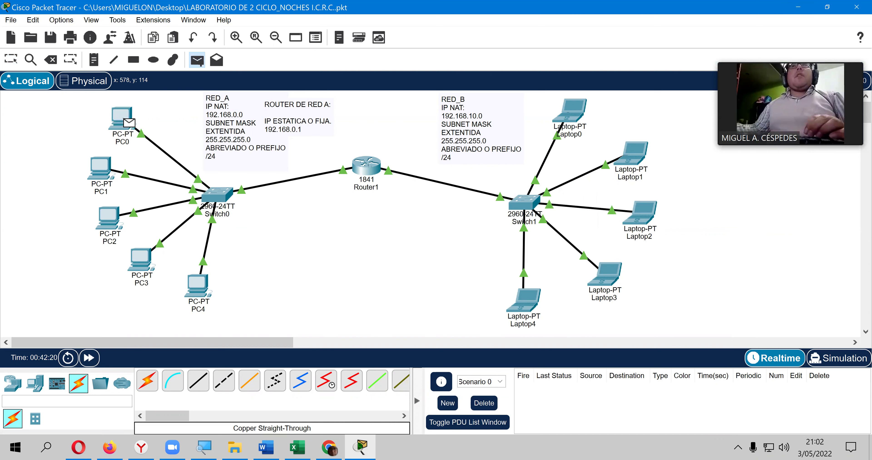
left_click(369, 166)
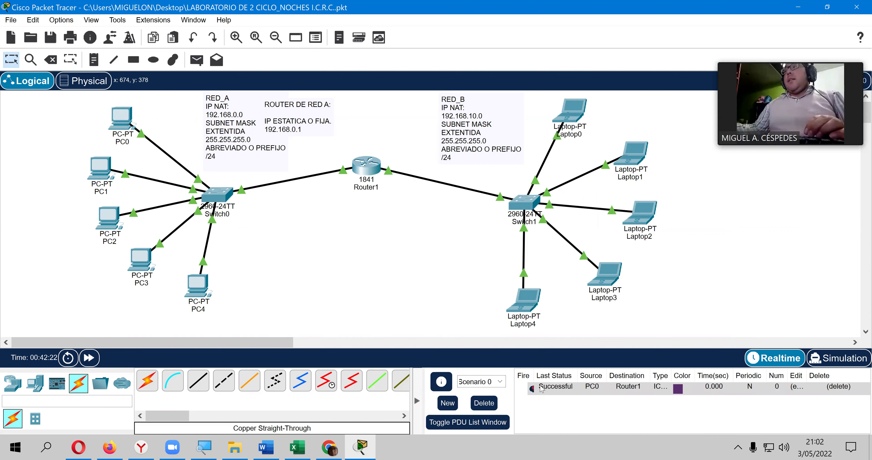
left_click_drag(533, 376, 540, 376)
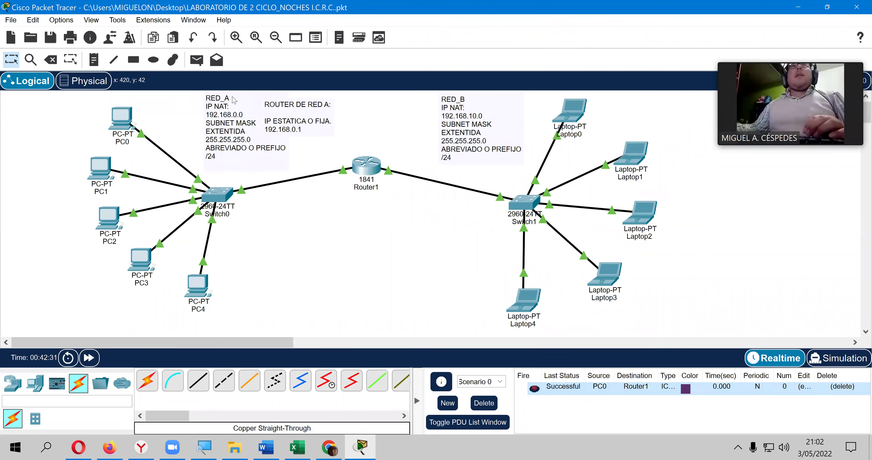
Send simple PDUs from PC4 to PC2 and from PC1 to PC2.
left_click(197, 60)
left_click(202, 285)
left_click(104, 216)
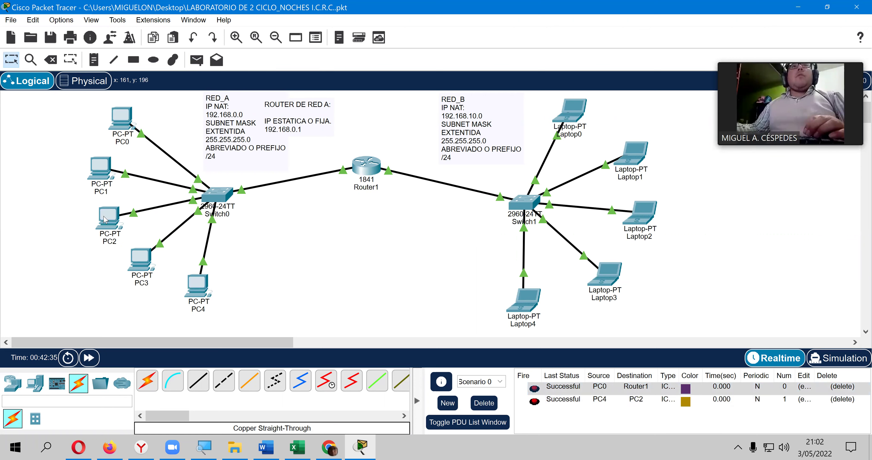
left_click(197, 60)
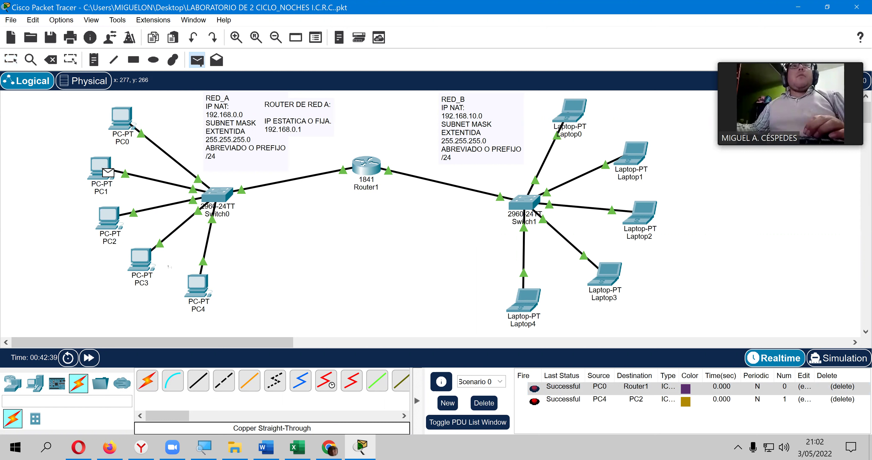
left_click(108, 173)
left_click(108, 218)
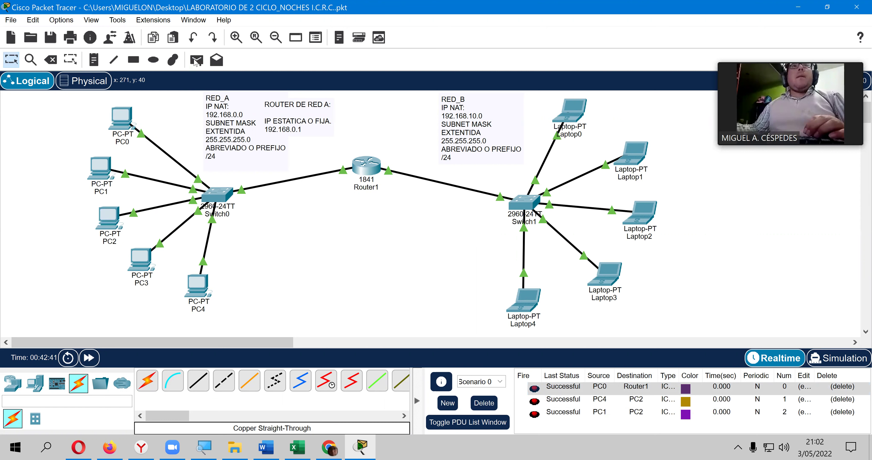
Send simple PDUs from PC0 to PC3 and from PC2 to Router1.
key("p")
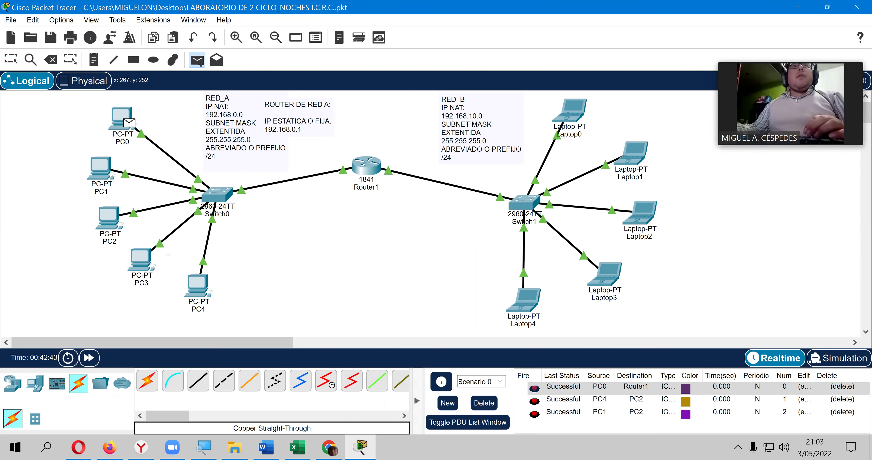
left_click(145, 257)
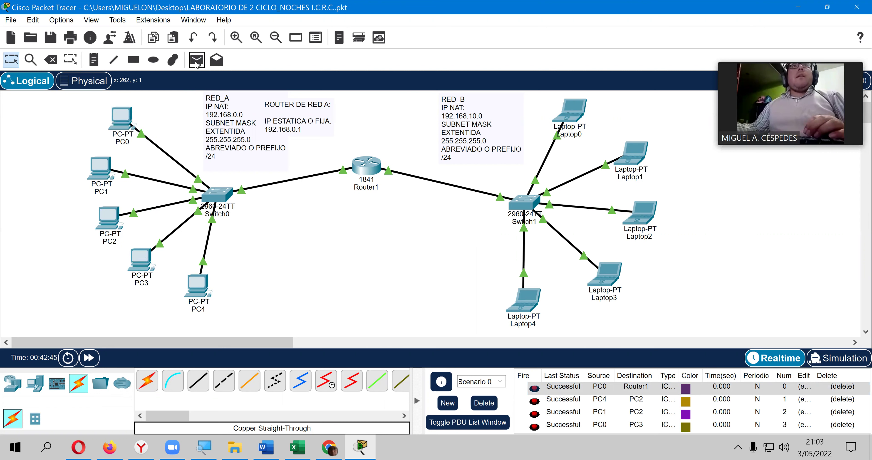
key("p")
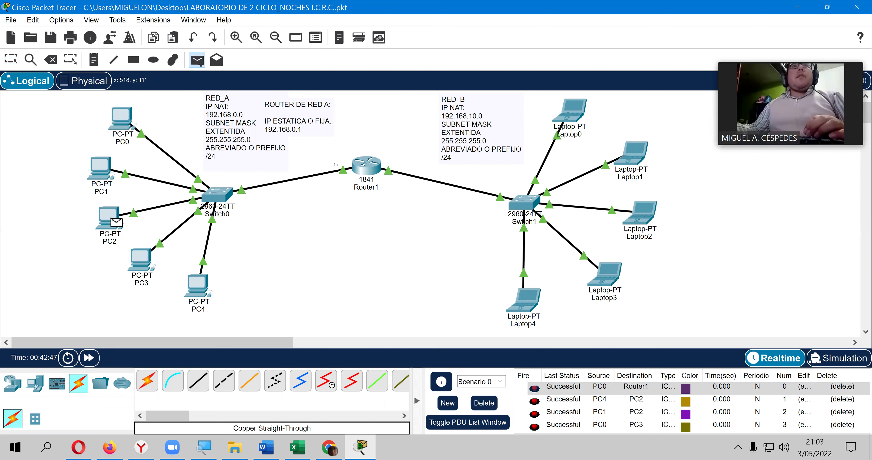
left_click(112, 219)
left_click(367, 165)
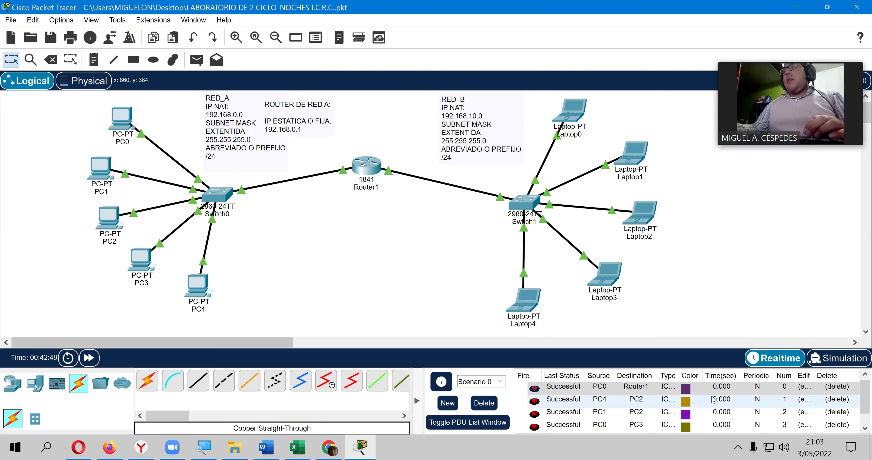
Review the last status of every PDU in the list, and delete Scenario 0 to clear its entries.
scroll(712, 401, "down", 1)
scroll(711, 402, "up", 1)
scroll(707, 402, "down", 1)
scroll(704, 401, "up", 1)
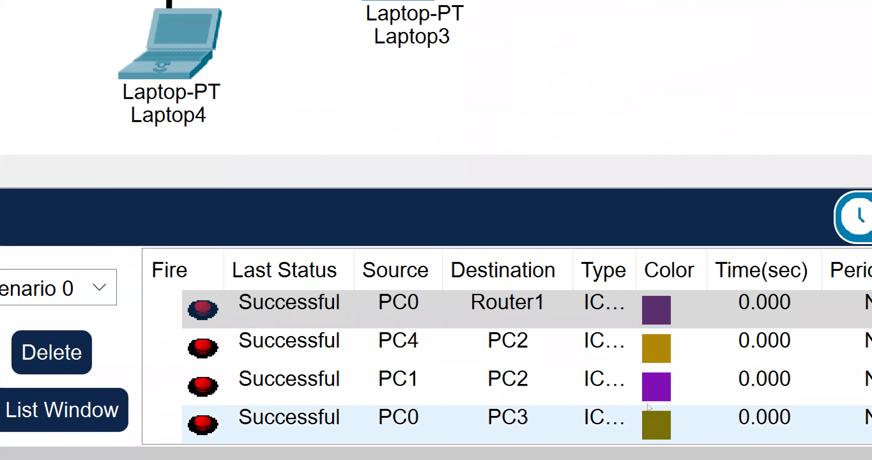
scroll(643, 395, "down", 1)
scroll(643, 410, "up", 1)
scroll(643, 413, "down", 1)
scroll(643, 418, "up", 1)
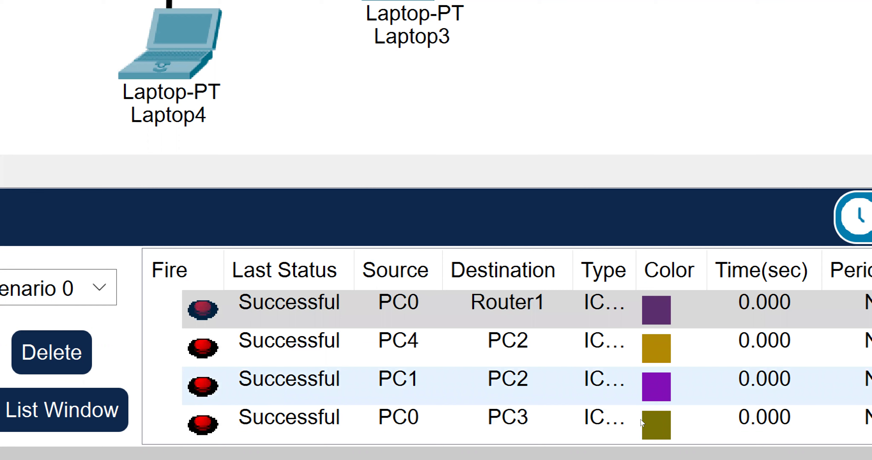
scroll(641, 422, "down", 1)
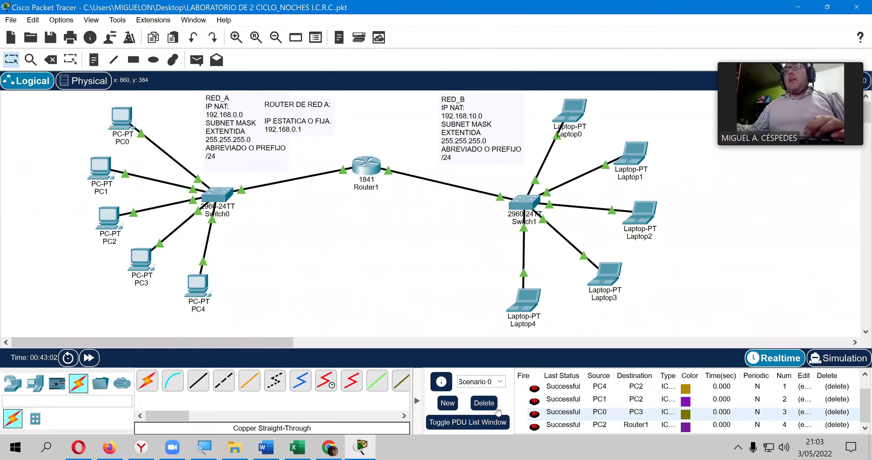
left_click(493, 408)
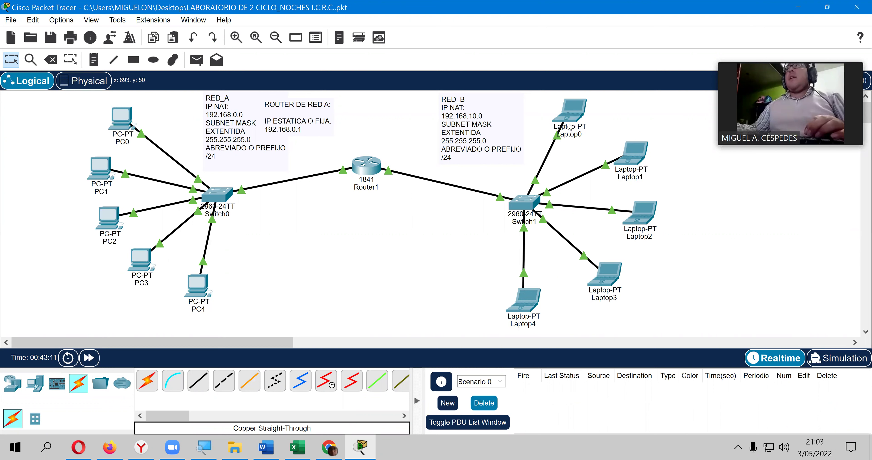
Reposition Laptop0 slightly up and away from Switch1, and Laptop1 slightly closer to Switch1.
left_click_drag(569, 119, 579, 115)
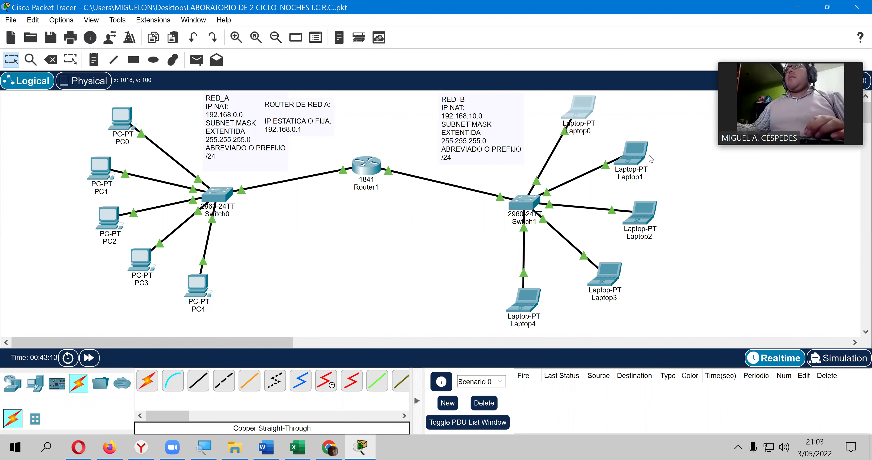
left_click_drag(647, 153, 614, 162)
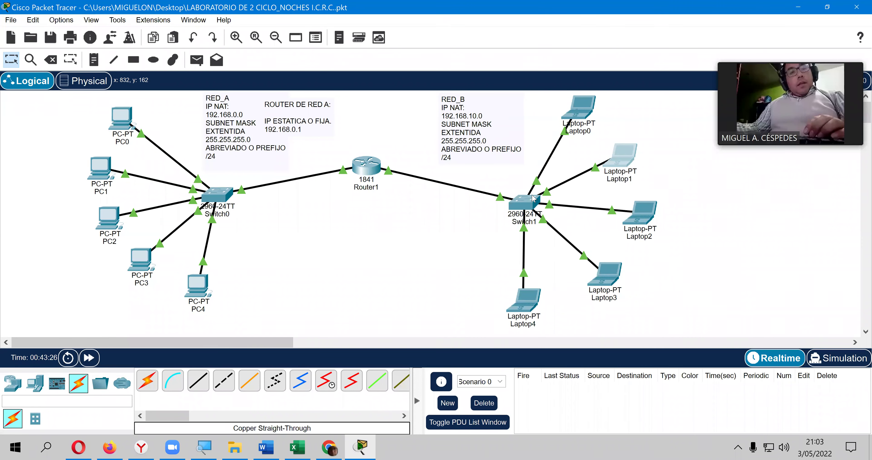
mouse_move(533, 199)
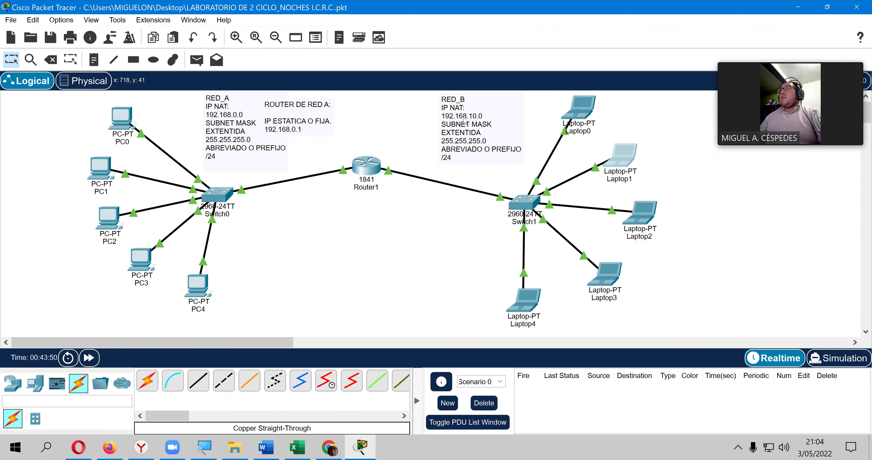
Open Laptop0's FastEthernet0 configuration and move its window so the RED_B laptops stay uncovered.
left_click(583, 113)
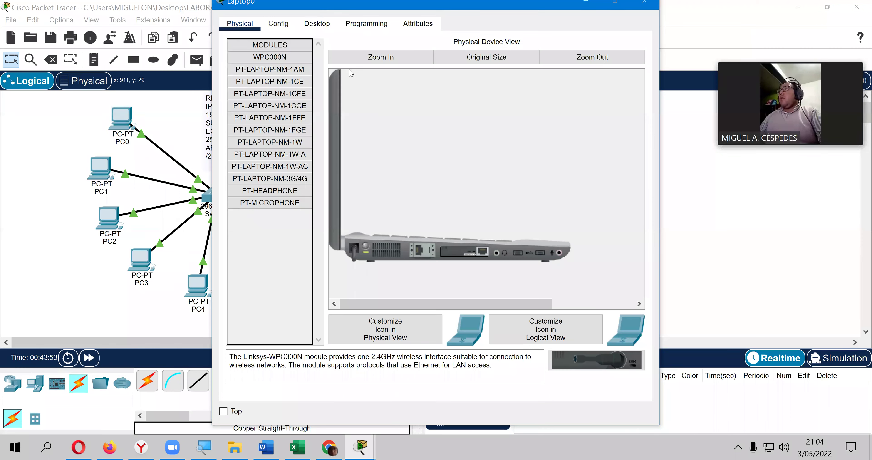
left_click(278, 23)
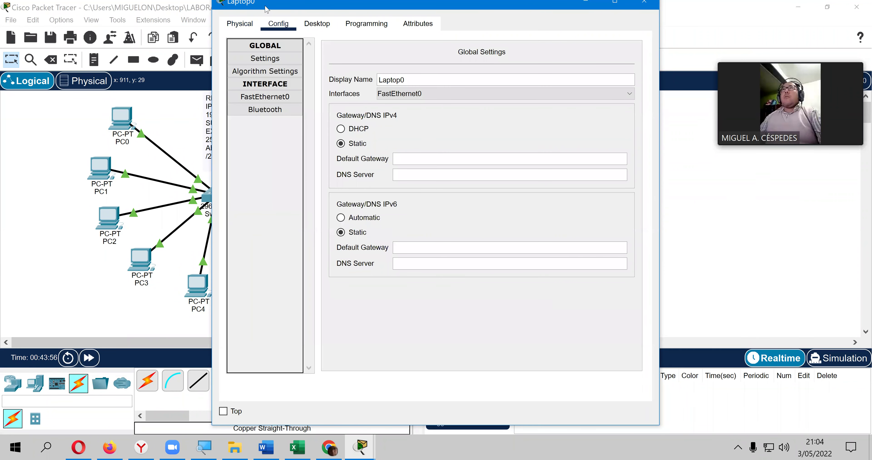
left_click_drag(265, 8, 70, 17)
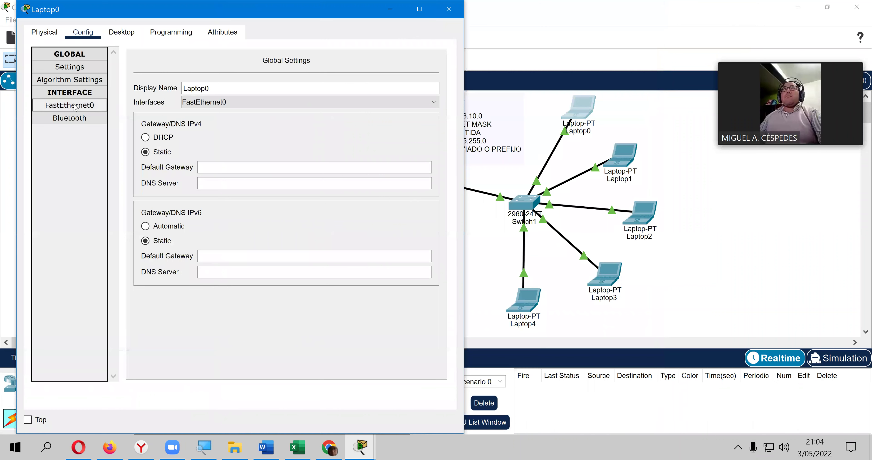
Try to assign IPv4 address 192.168.10.0 to Laptop0's FastEthernet0 and dismiss the resulting dialog.
left_click(327, 158)
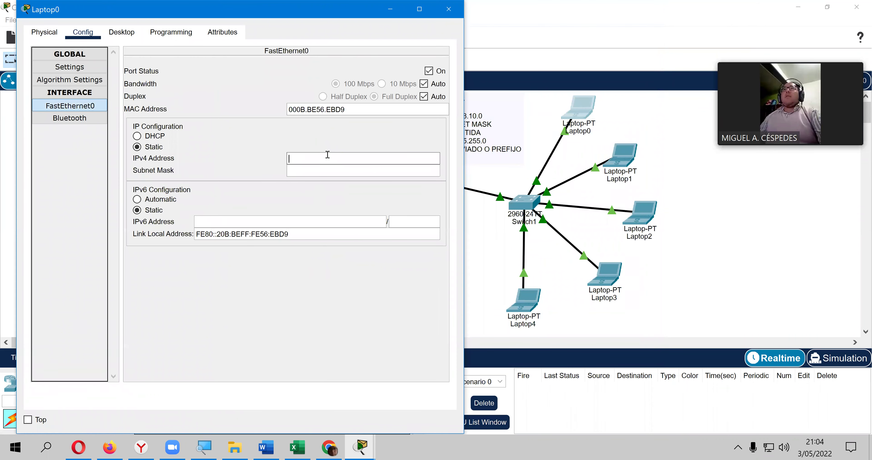
type("1")
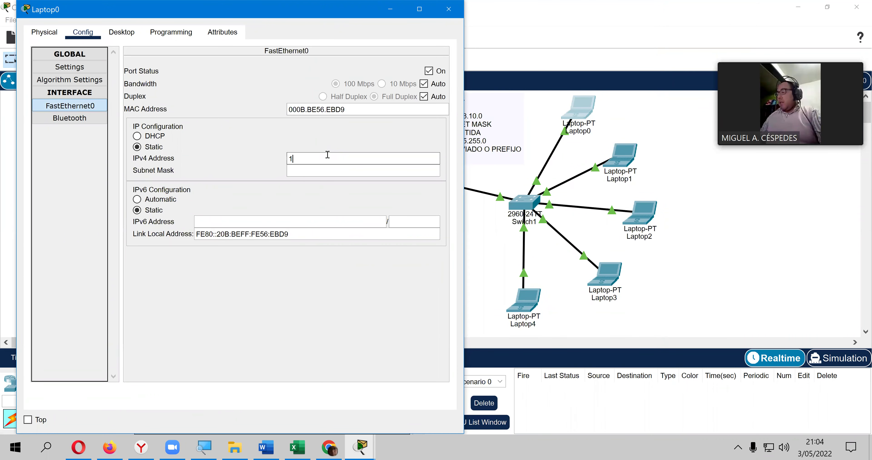
type("92.168.10.0")
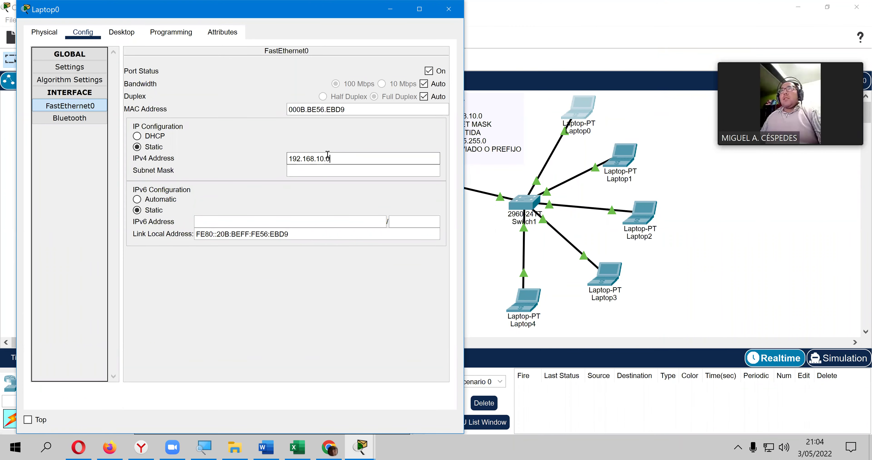
left_click(338, 166)
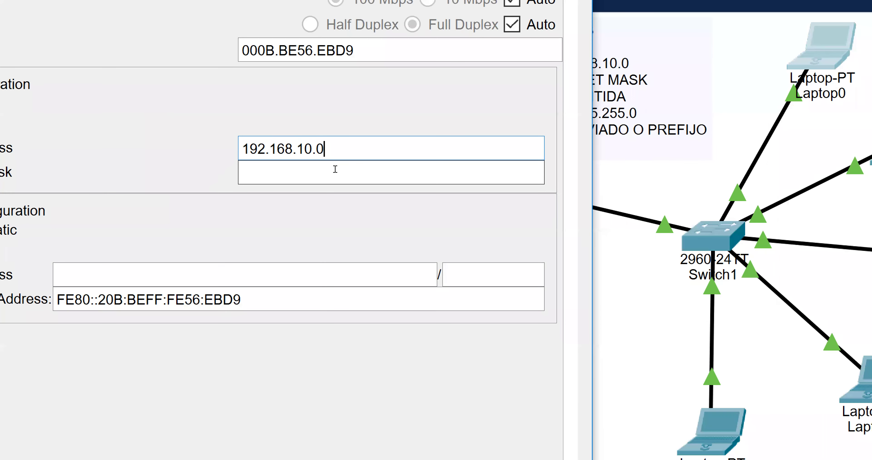
left_click(335, 169)
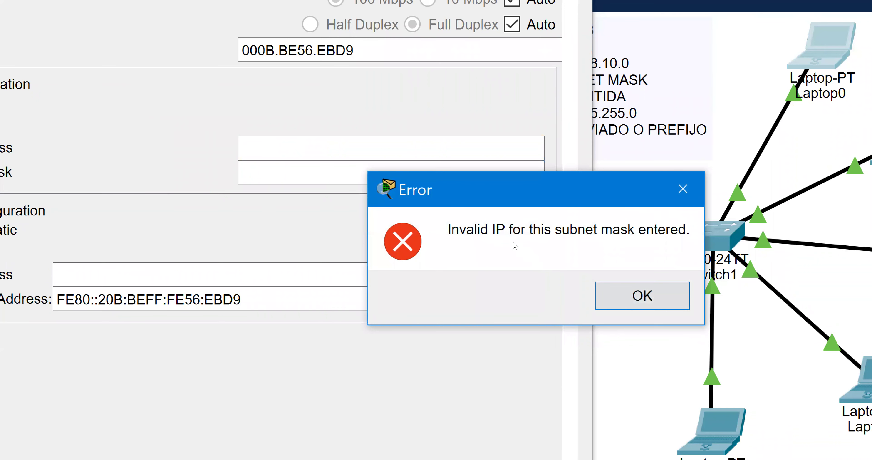
left_click(642, 296)
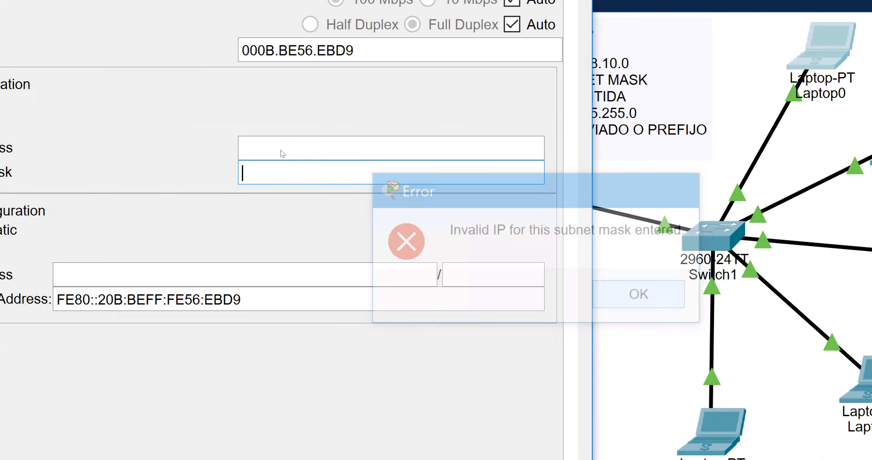
Assign IPv4 address 192.168.10.1 with subnet mask 255.255.255.0 to Laptop0's FastEthernet0, copying the address for reuse.
left_click(302, 157)
type("192.168.")
type("10.")
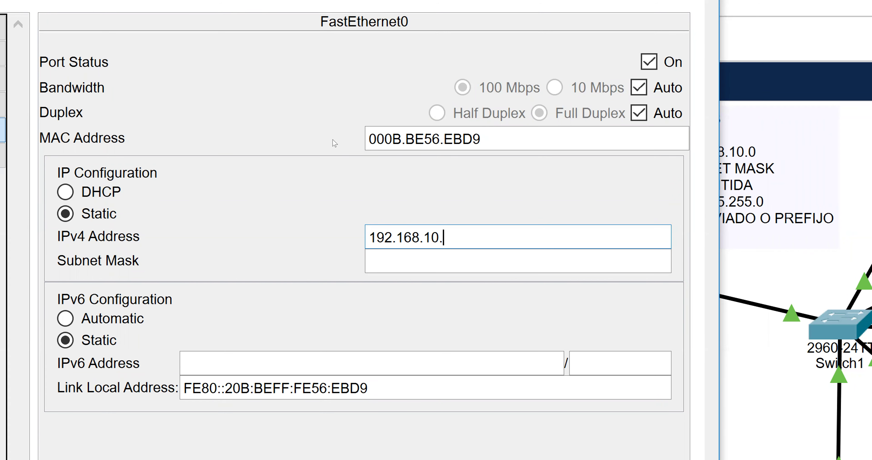
type("1")
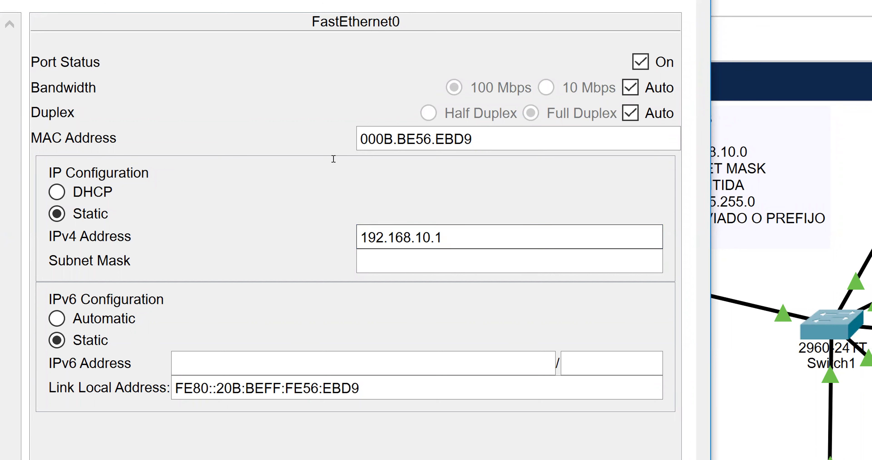
key("ctrl+a")
key("ctrl+c")
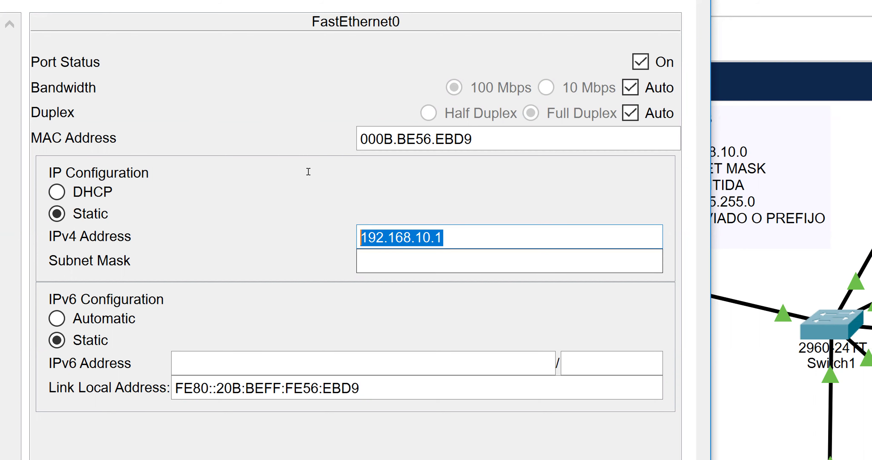
key("Tab")
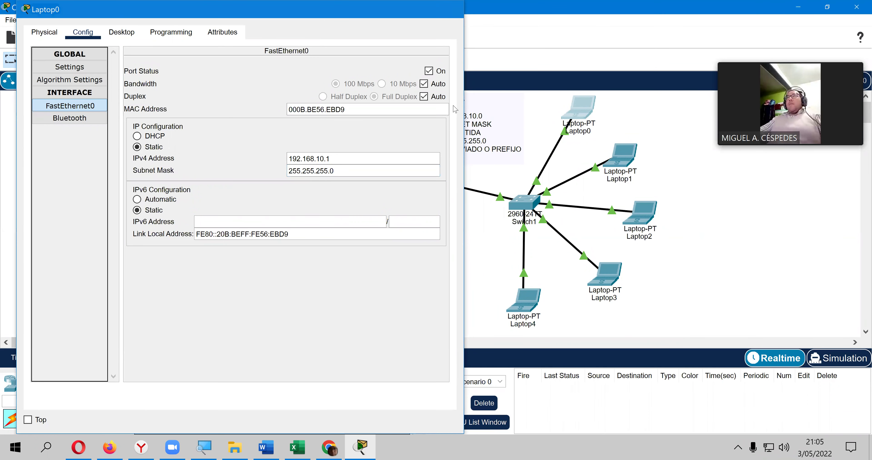
left_click(455, 10)
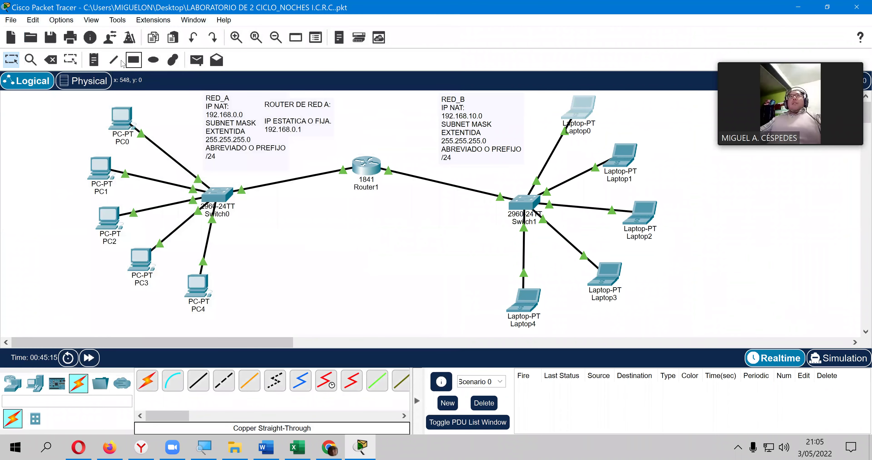
Place a text note above Router1, beside the RED_B note, with the heading "ROUTER DE RED B:" followed by a blank line.
left_click(94, 60)
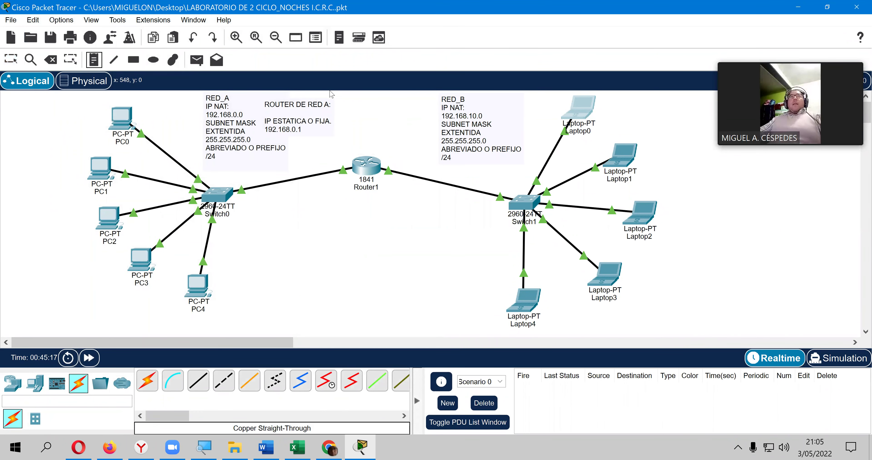
left_click(360, 98)
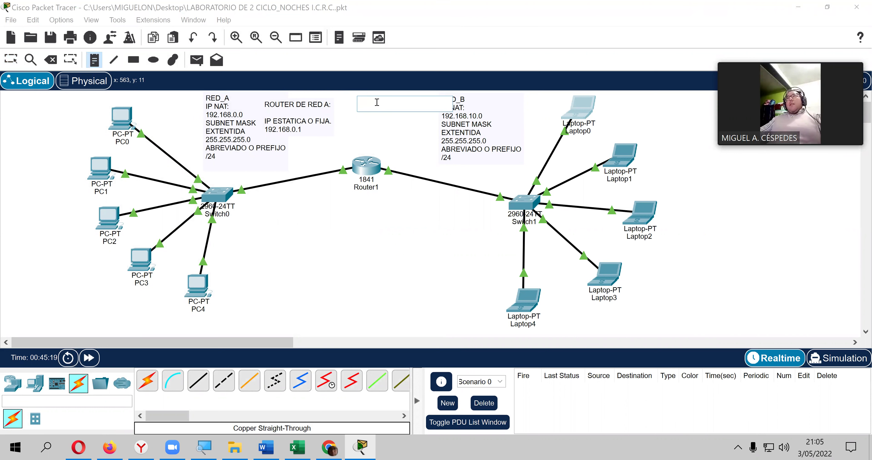
type("RO")
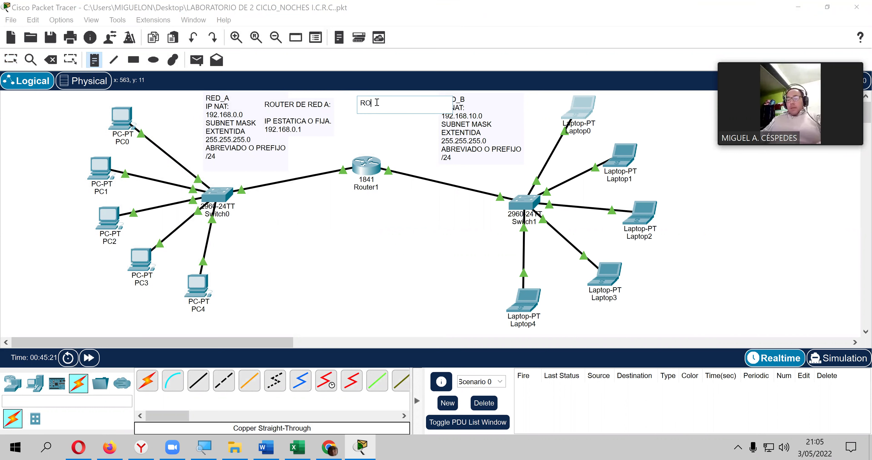
type("UTER DE RED")
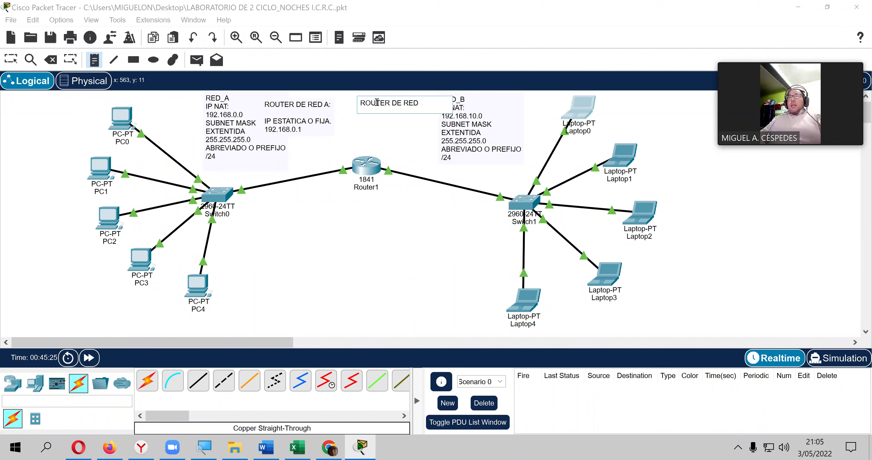
type(" B:")
key("Return")
key("Return")
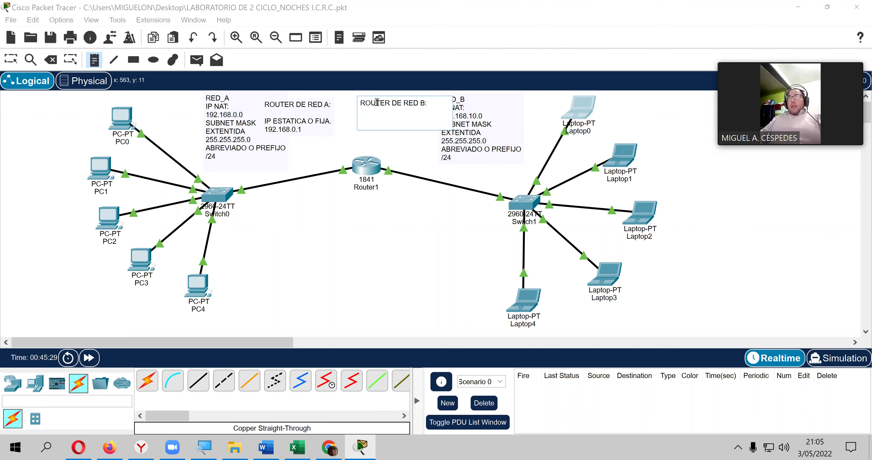
Complete the RED B router note with the lines "IP ESTATICA O FIJA." and "192.168.10.1".
type("IP ESTATICA")
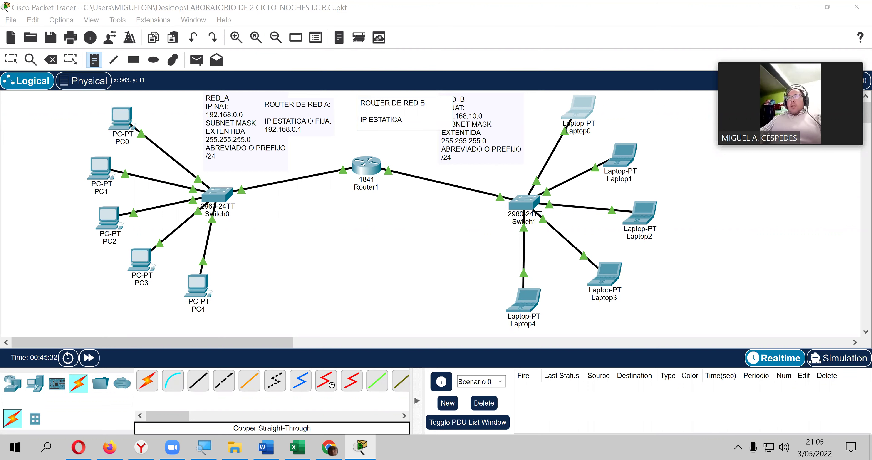
type(" O FIJA")
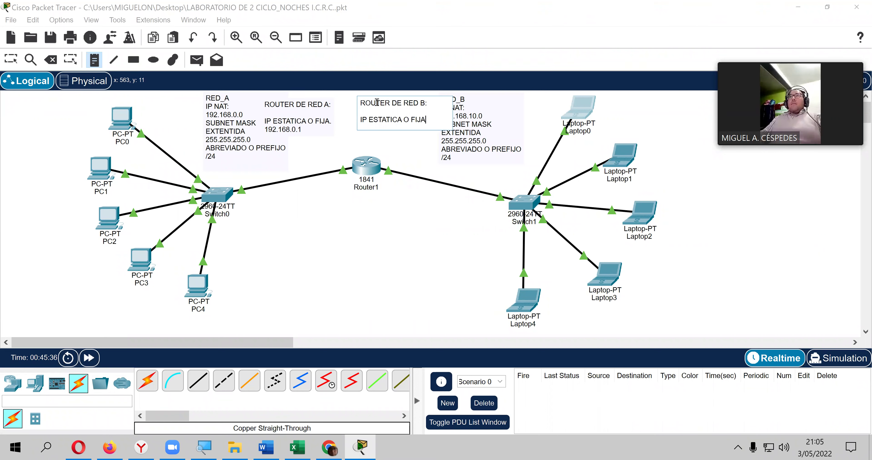
type(".")
key("Return")
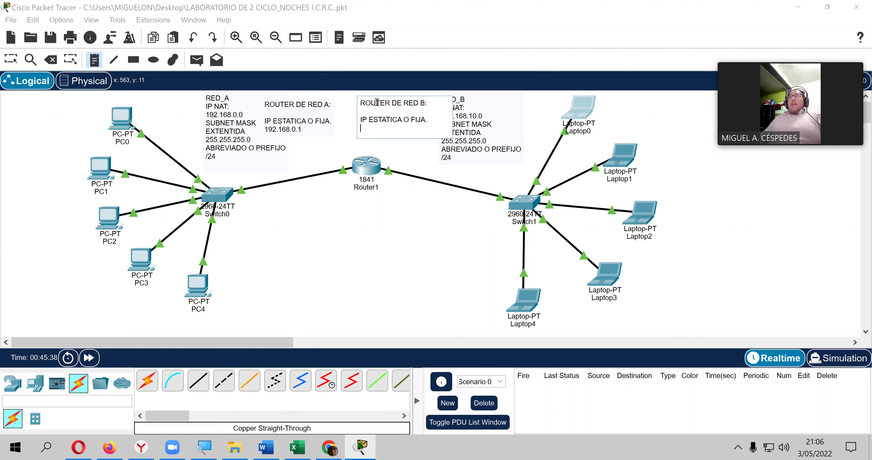
type("192.168.10.1")
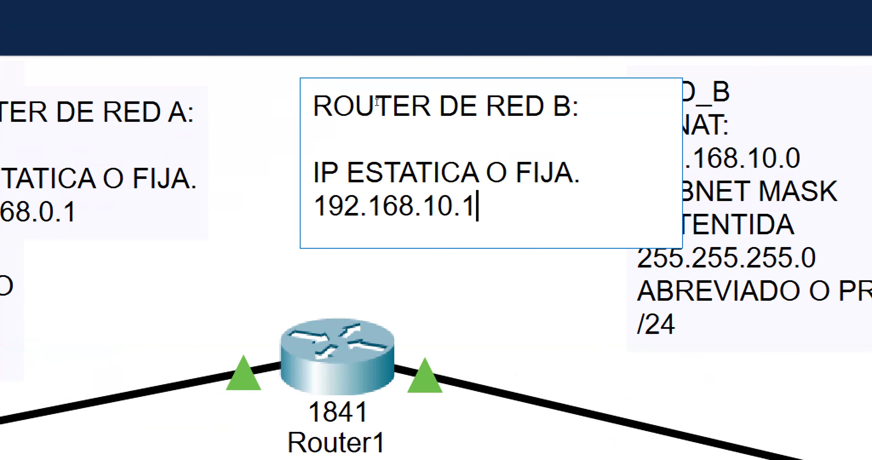
type("+")
key("BackSpace")
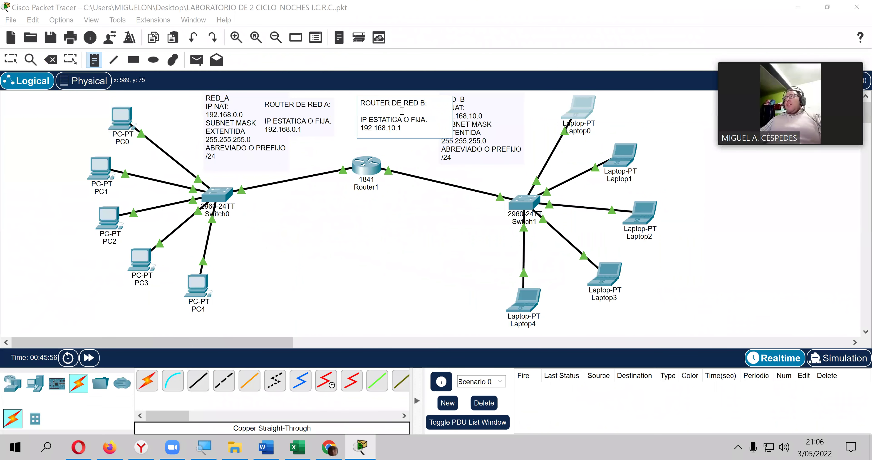
left_click(11, 60)
left_click(349, 118)
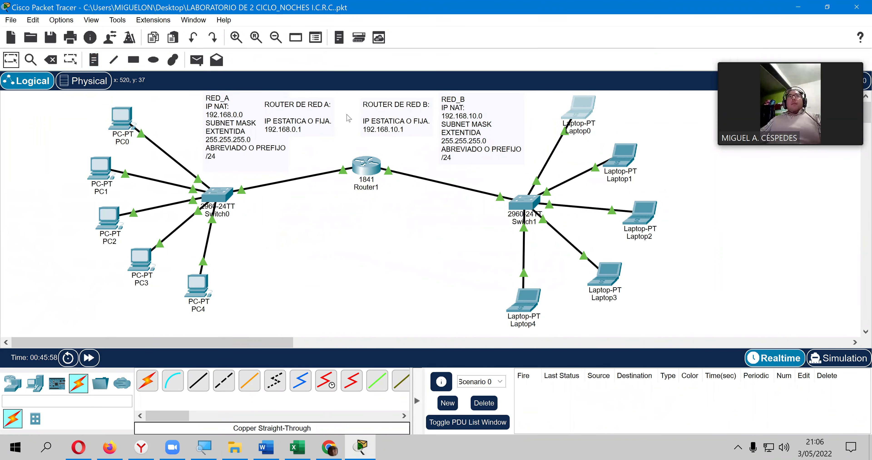
Rearrange the RED B notes so the RED_B network note sits nearest Router1 and the router note stands between it and Laptop0.
left_click_drag(387, 119, 561, 125)
left_click_drag(489, 124, 425, 124)
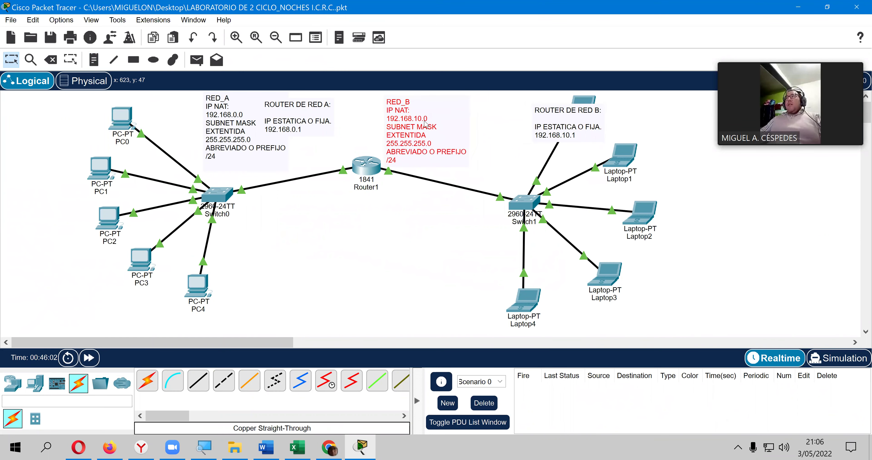
left_click_drag(552, 132, 459, 122)
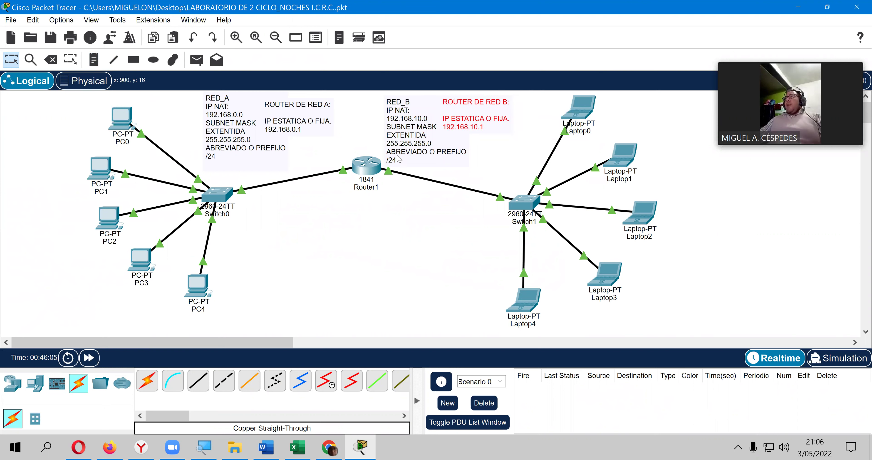
Change the IPv4 address of Laptop0's FastEthernet0 to 192.168.10.2.
left_click(575, 109)
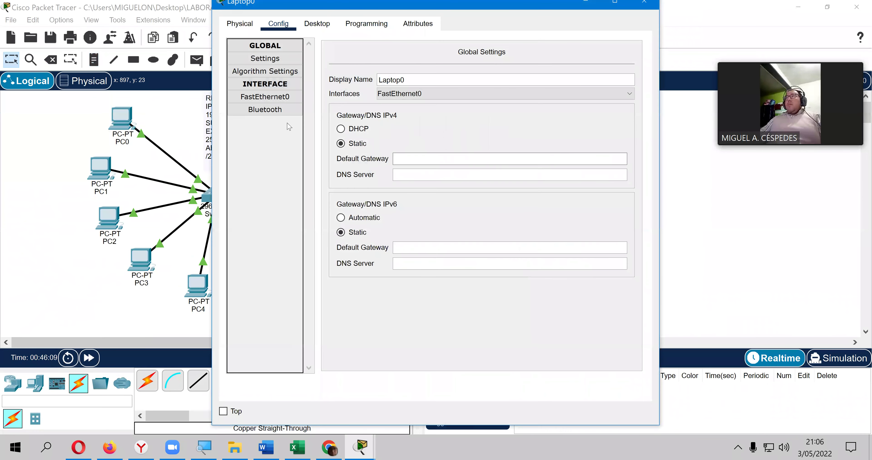
left_click(265, 97)
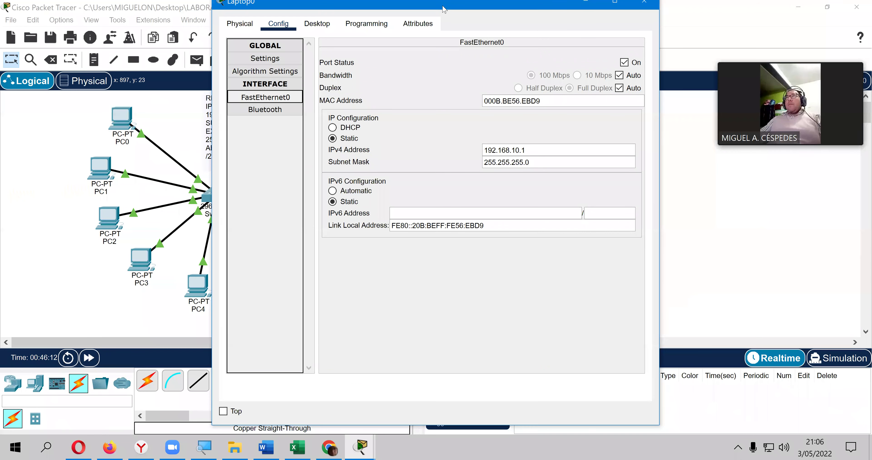
left_click_drag(444, 8, 150, 27)
left_click(265, 169)
key("BackSpace")
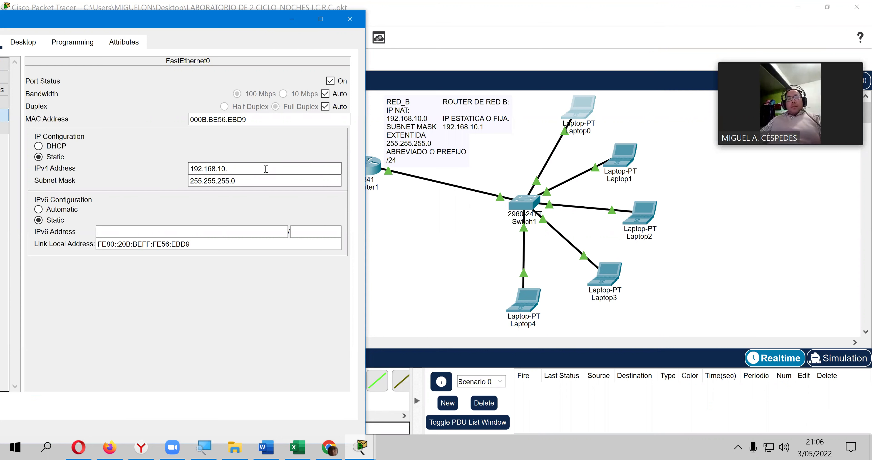
type("2")
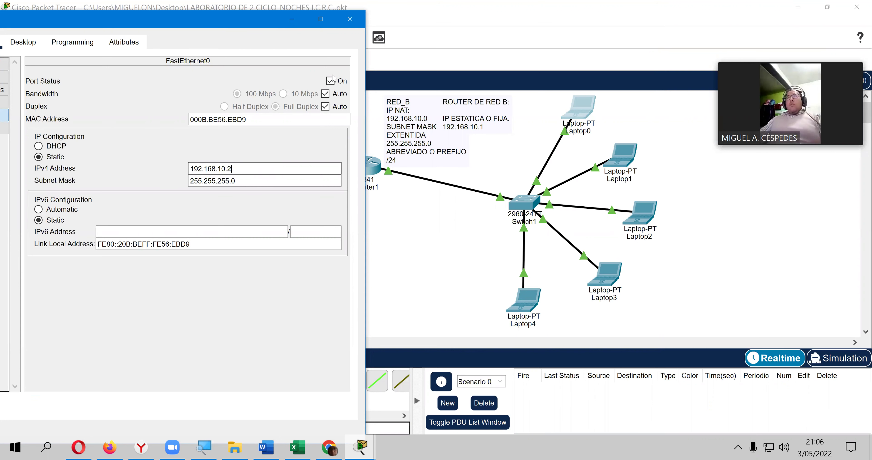
left_click(376, 127)
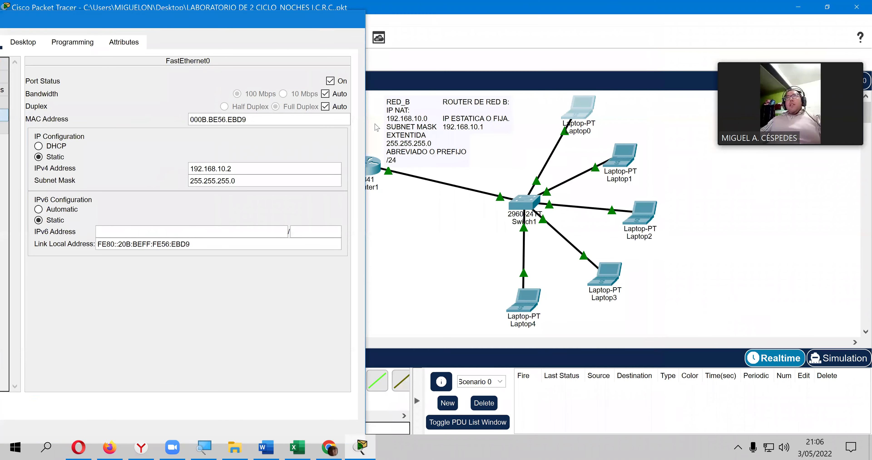
Configure Router1's FastEthernet0/1 with IPv4 address 192.168.10.1 and subnet mask 255.255.255.0.
left_click(377, 169)
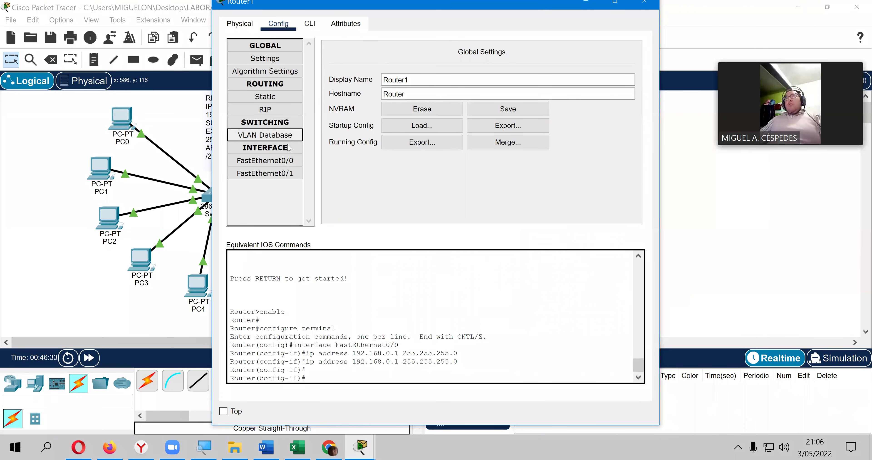
left_click(281, 174)
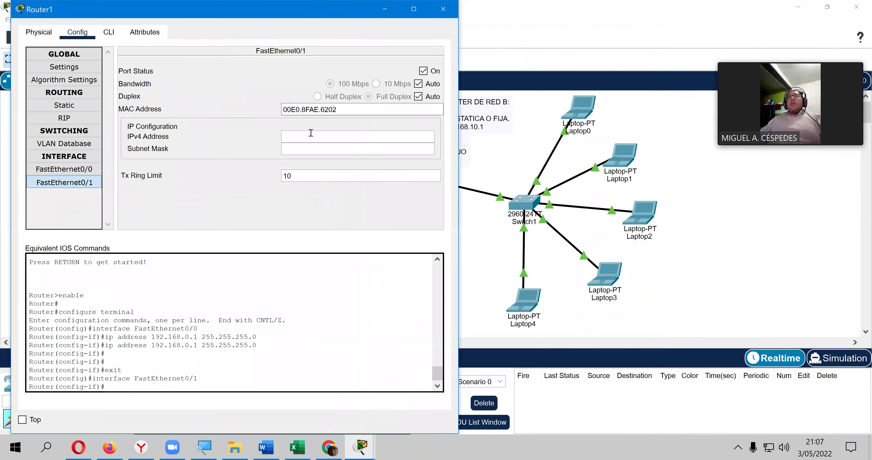
left_click(310, 135)
key("ctrl+v")
left_click(310, 148)
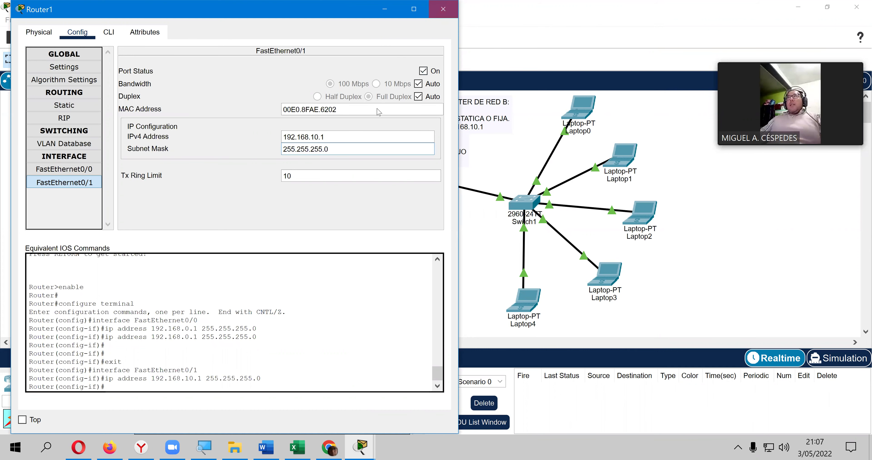
key("alt+F4")
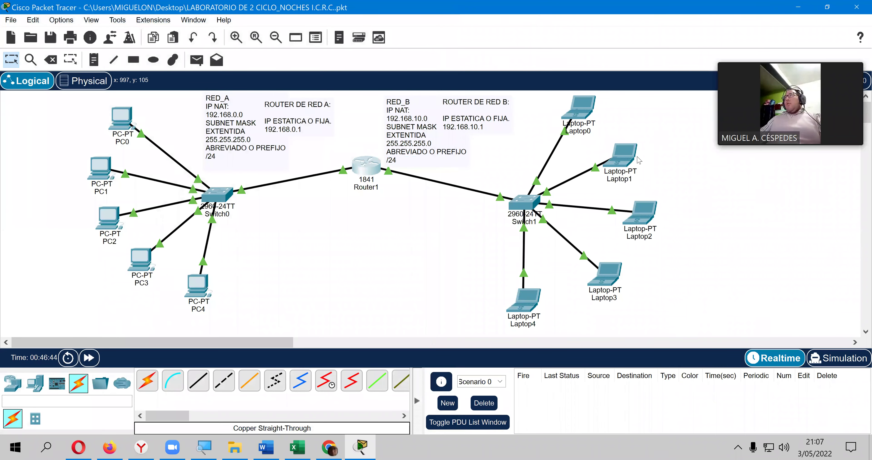
Assign IPv4 address 192.168.10.3 with subnet mask 255.255.255.0 to Laptop1's FastEthernet0.
left_click(637, 158)
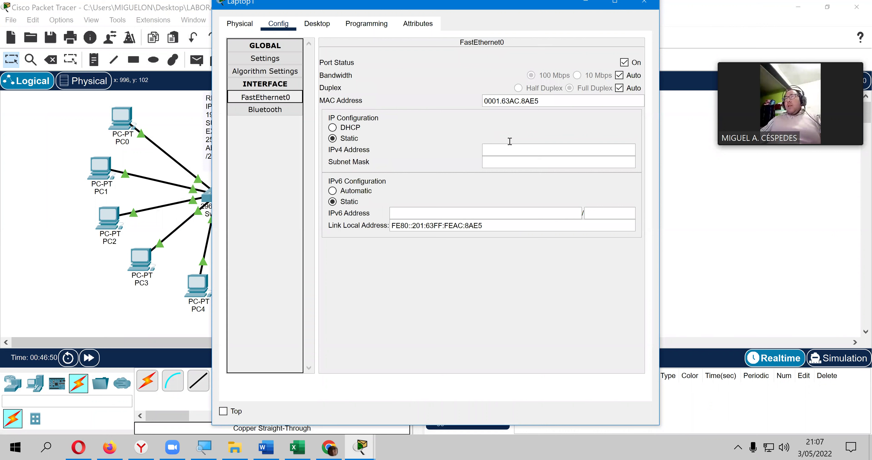
left_click(508, 149)
type("192.168.10.1")
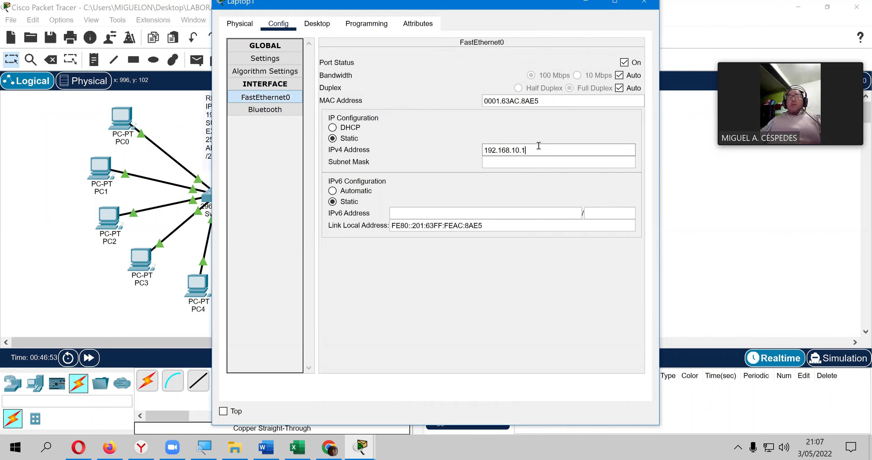
key("BackSpace")
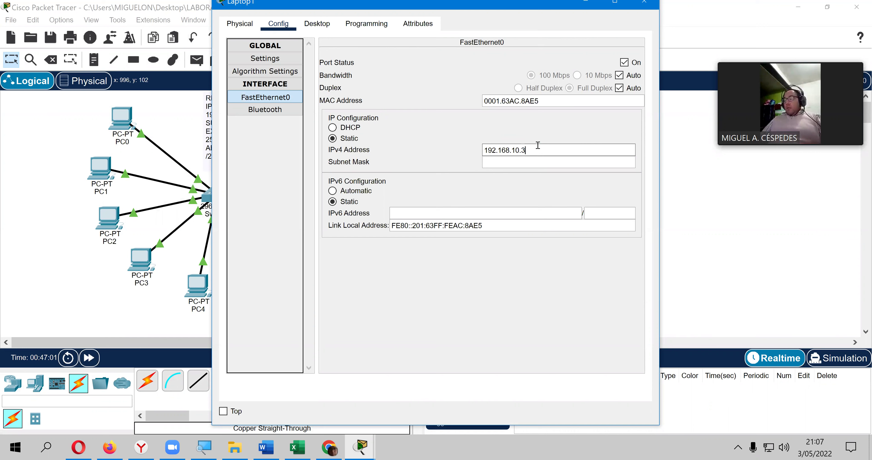
left_click(537, 162)
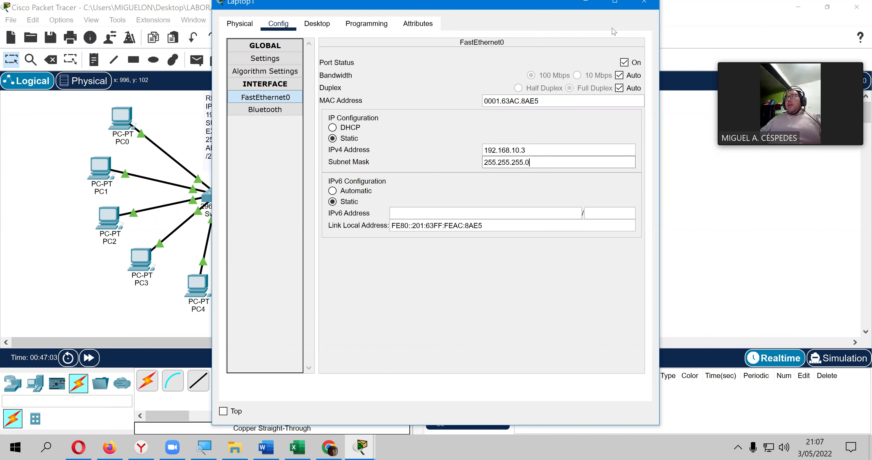
left_click(645, 4)
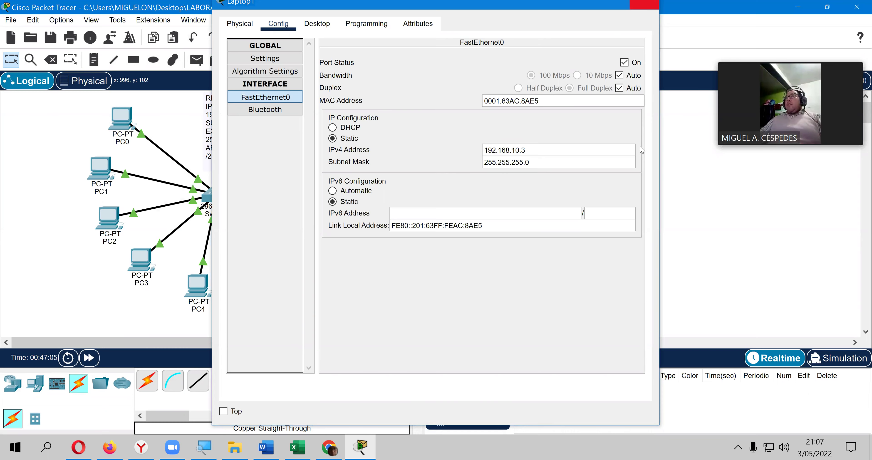
Assign IPv4 address 192.168.10.4 with subnet mask 255.255.255.0 to Laptop2's FastEthernet0.
left_click(646, 216)
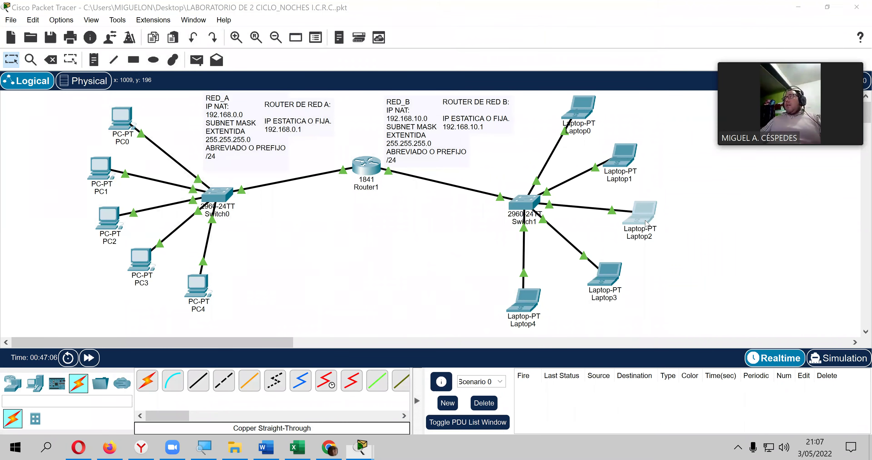
left_click(279, 24)
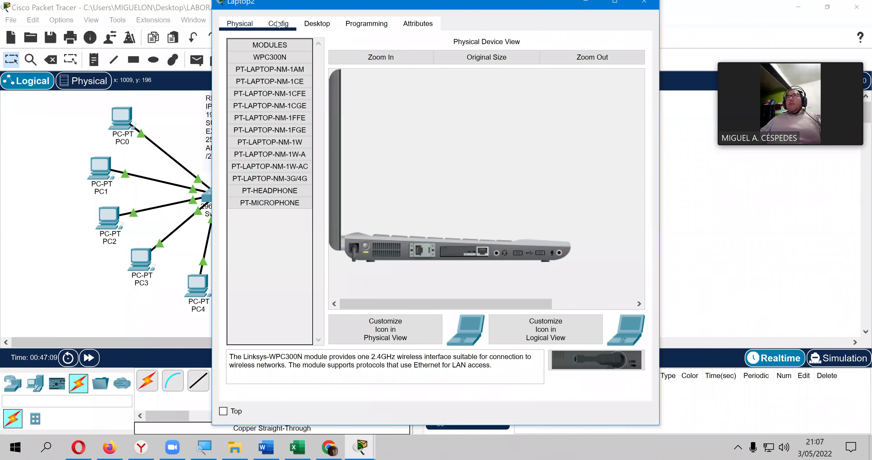
left_click(284, 98)
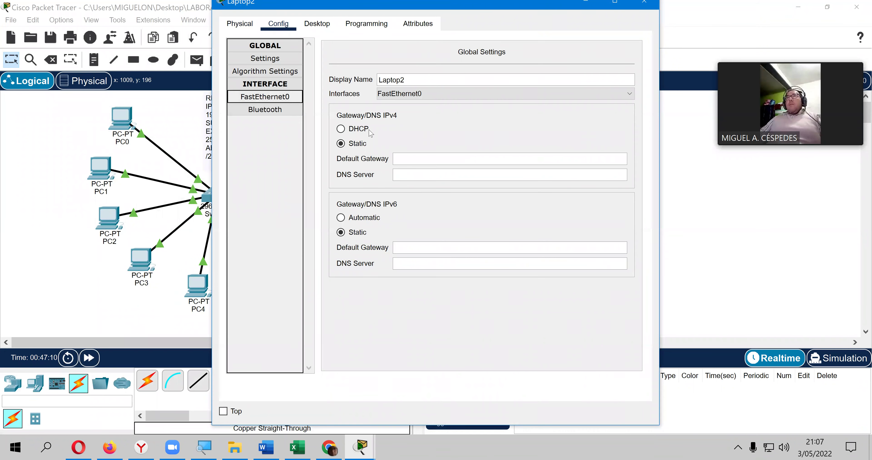
left_click(501, 154)
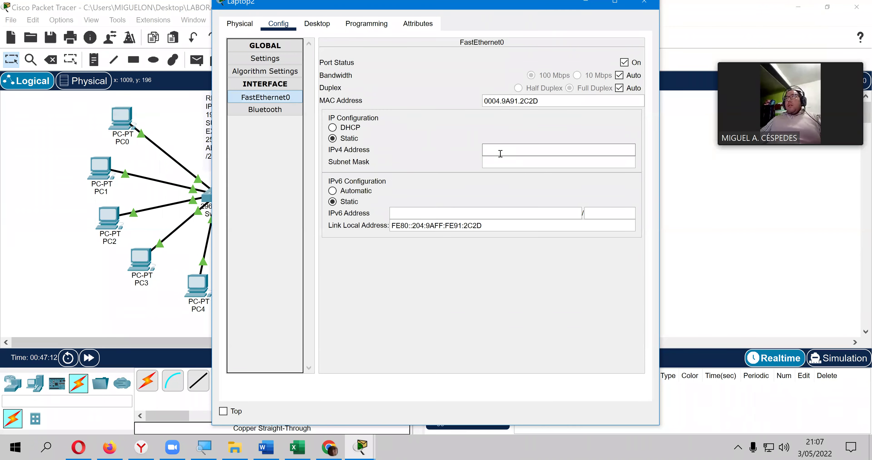
type("192.168.10.1")
key("BackSpace")
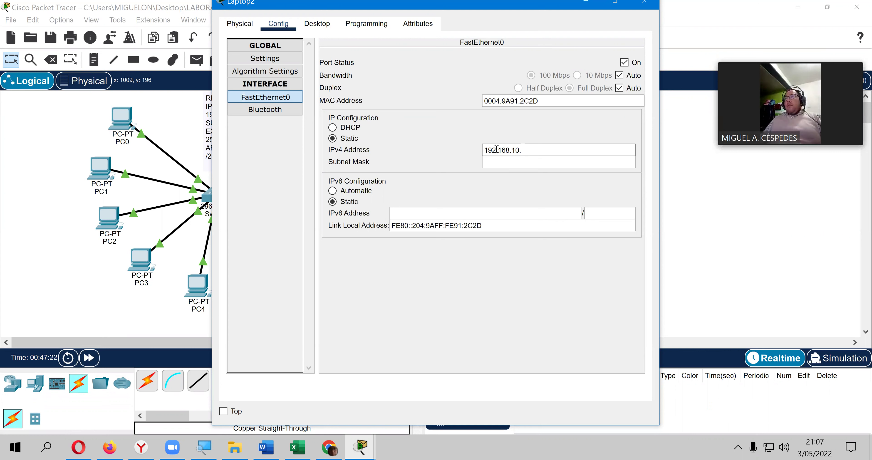
left_click(497, 162)
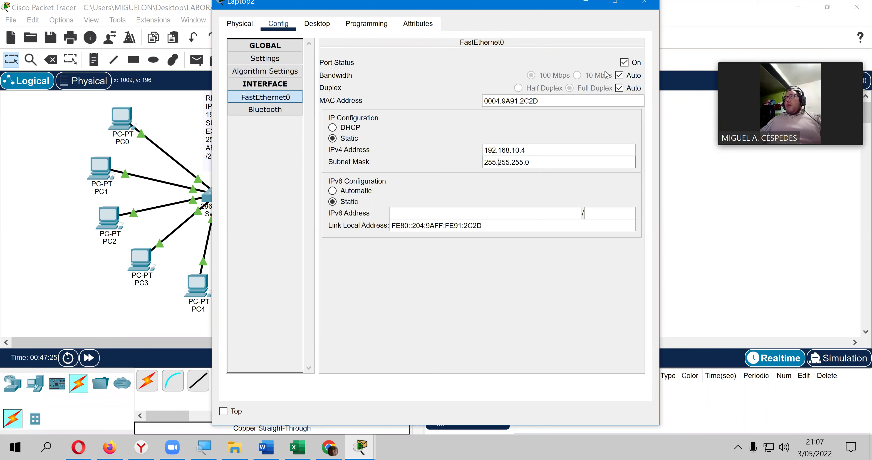
left_click(644, 2)
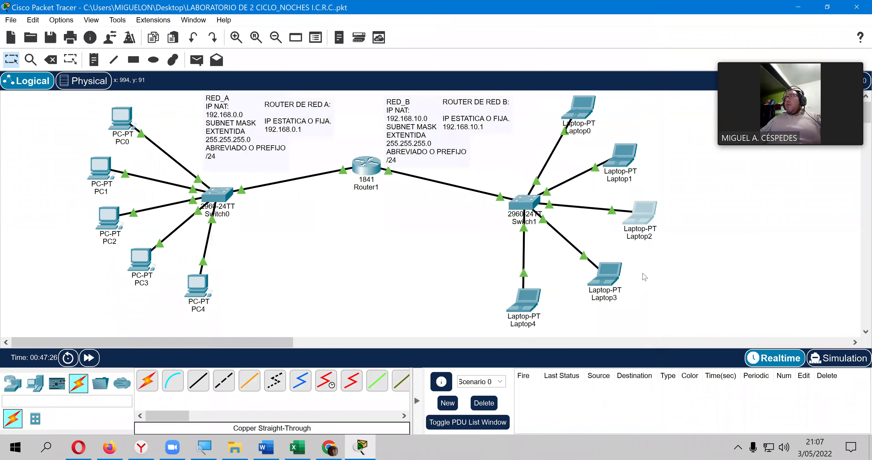
Assign IPv4 address 192.168.10.5 with subnet mask 255.255.255.0 to Laptop3's FastEthernet0.
left_click(613, 278)
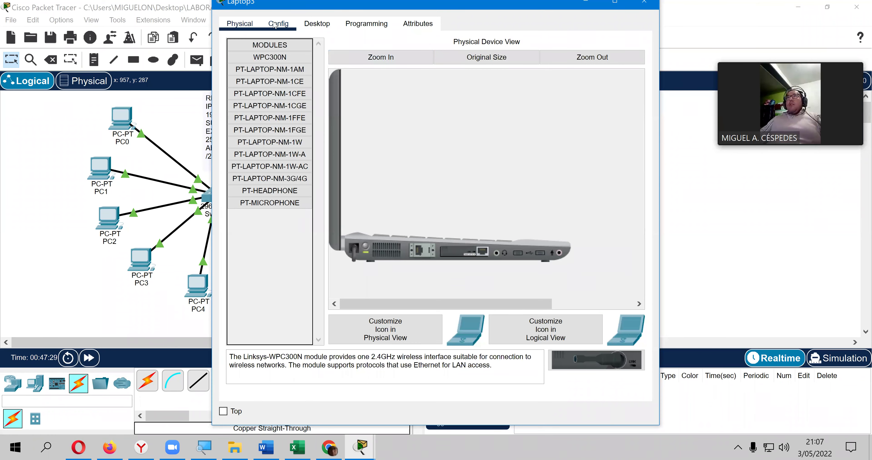
left_click(277, 25)
left_click_drag(219, 11, 96, 20)
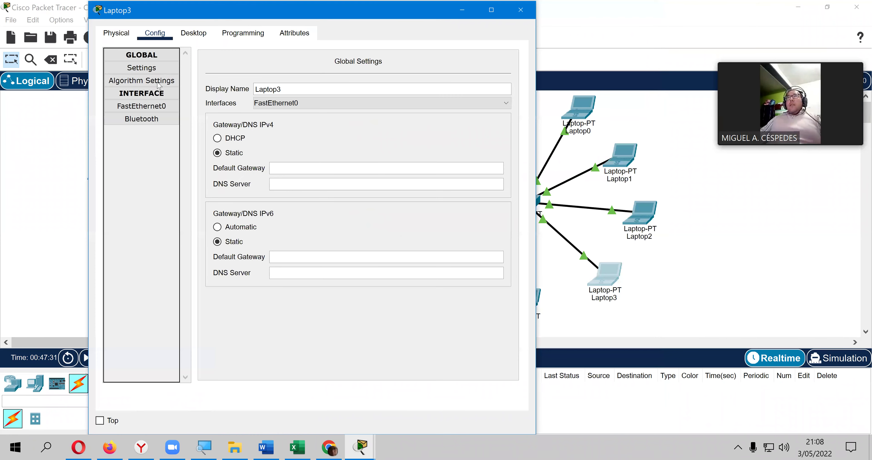
left_click(142, 106)
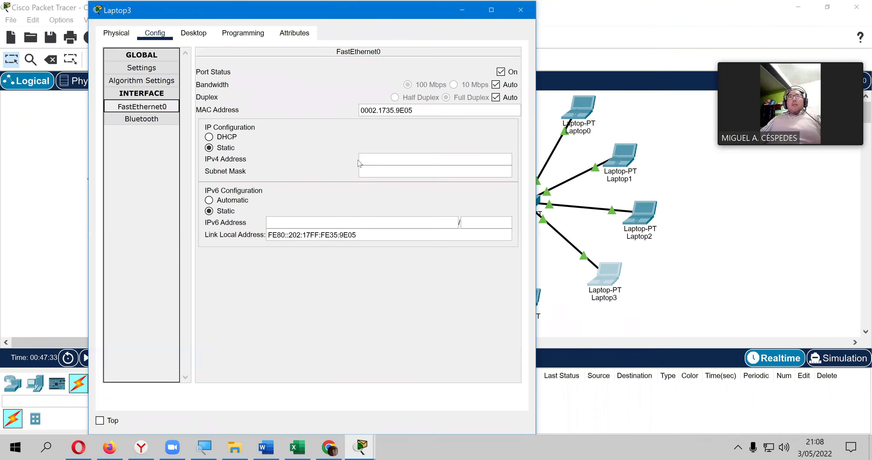
left_click(368, 160)
type("192.168.10.")
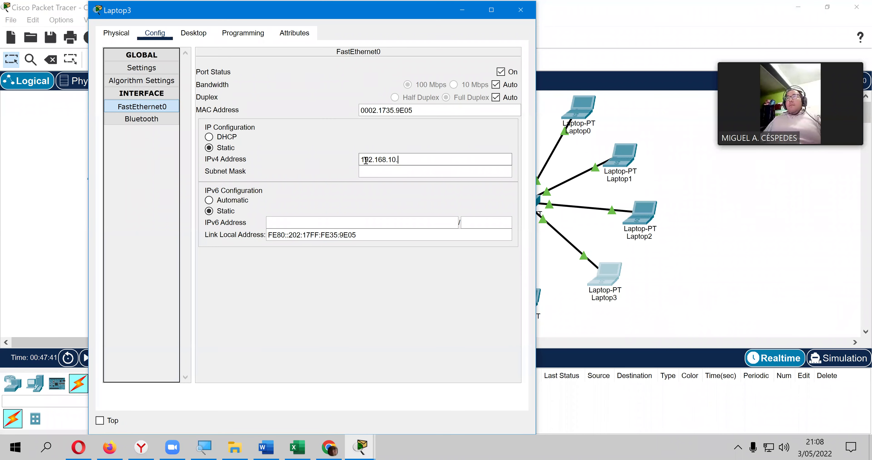
type("5")
left_click(369, 172)
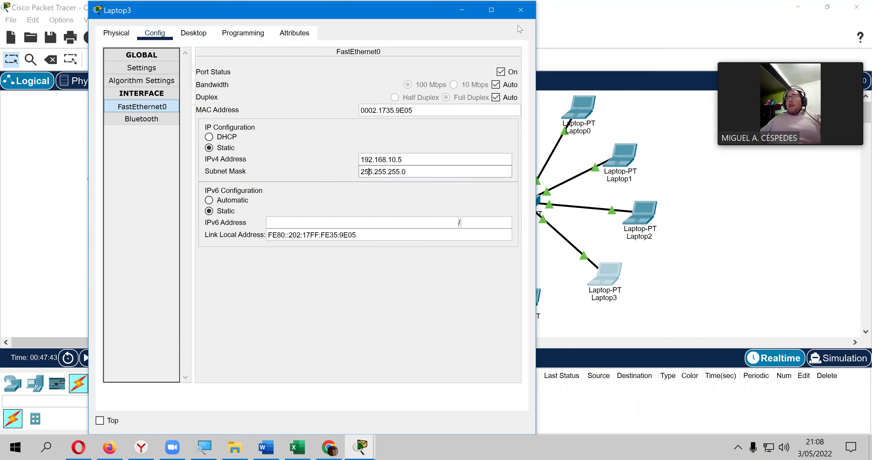
left_click(528, 7)
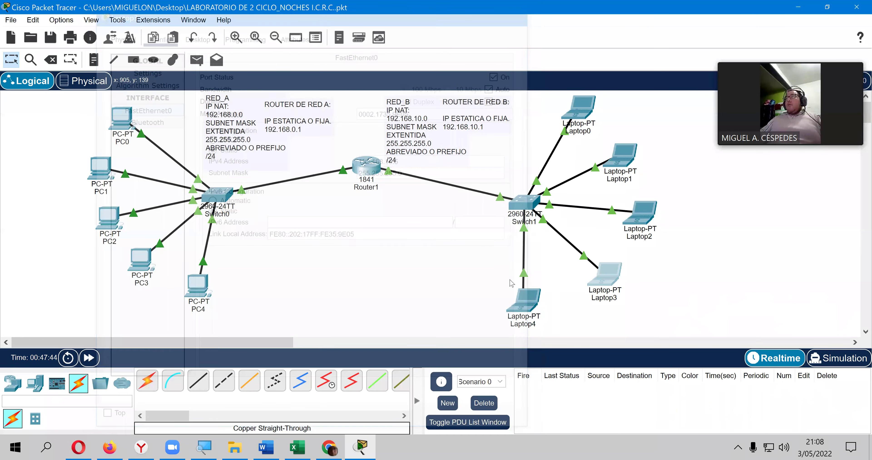
Assign IPv4 address 192.168.10.6 with subnet mask 255.255.255.0 to Laptop4's FastEthernet0 and save the file.
left_click(524, 301)
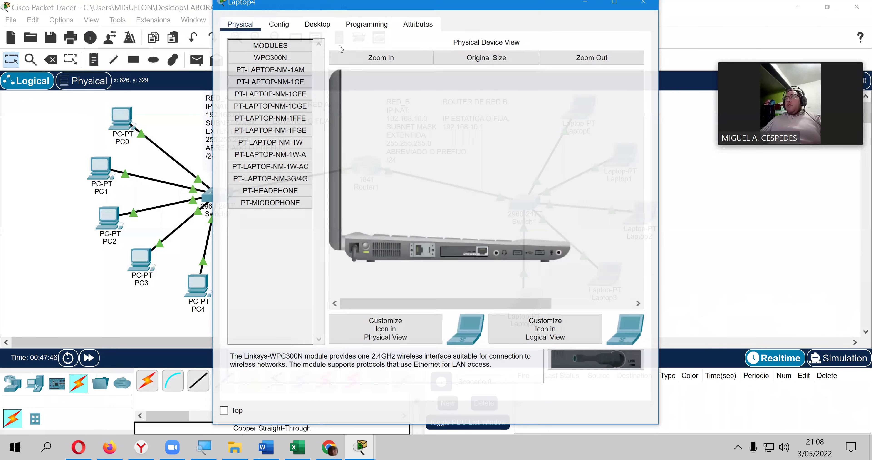
left_click(280, 24)
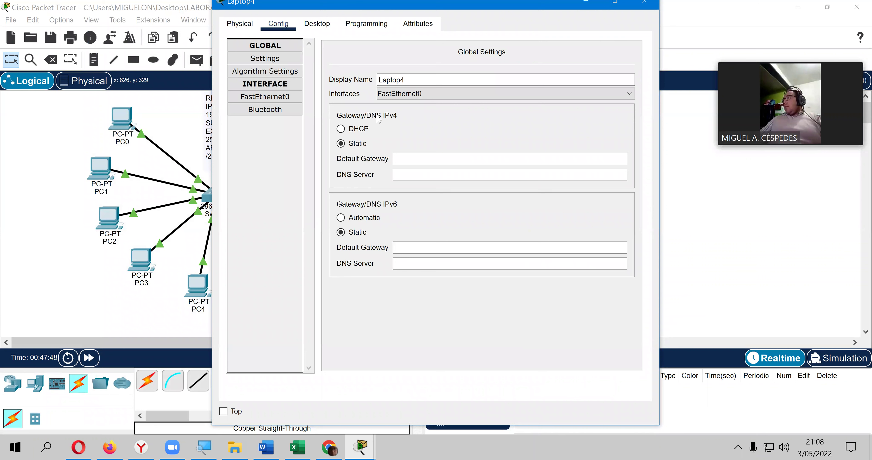
left_click(265, 97)
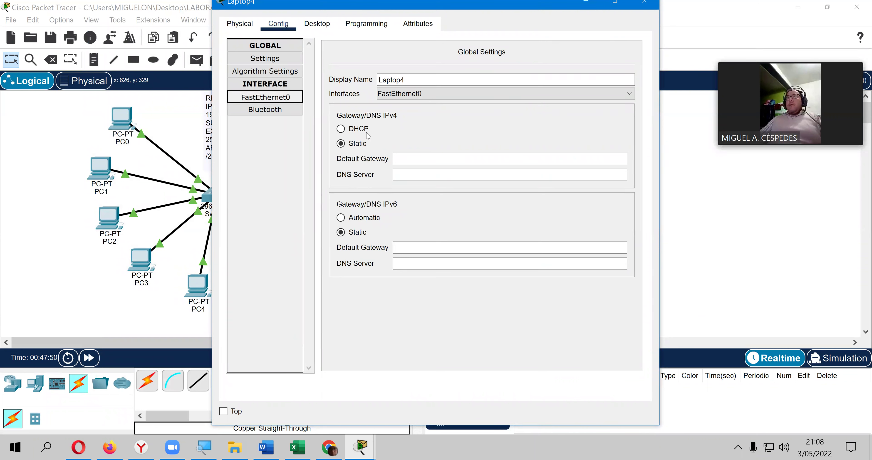
left_click(493, 151)
type("192.168.10.1")
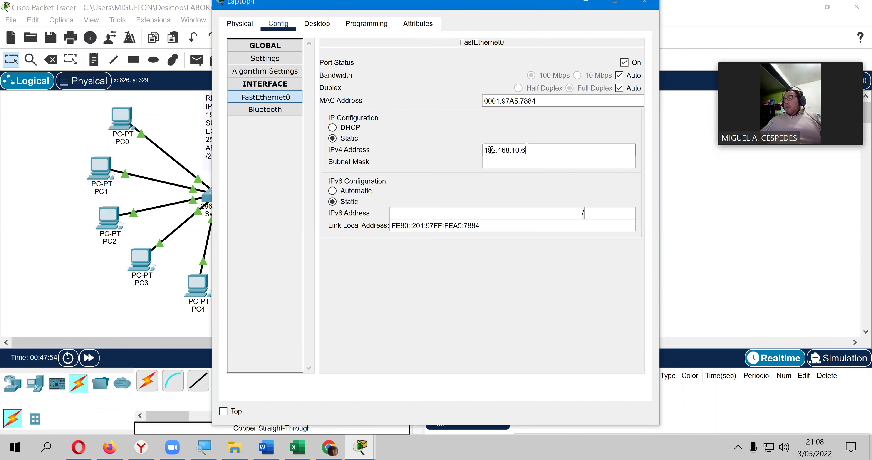
key("BackSpace")
type("6")
left_click(506, 161)
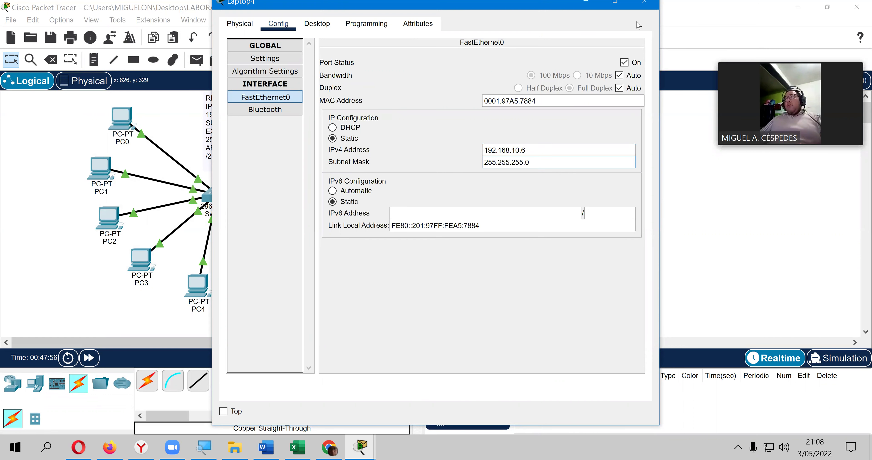
left_click(643, 4)
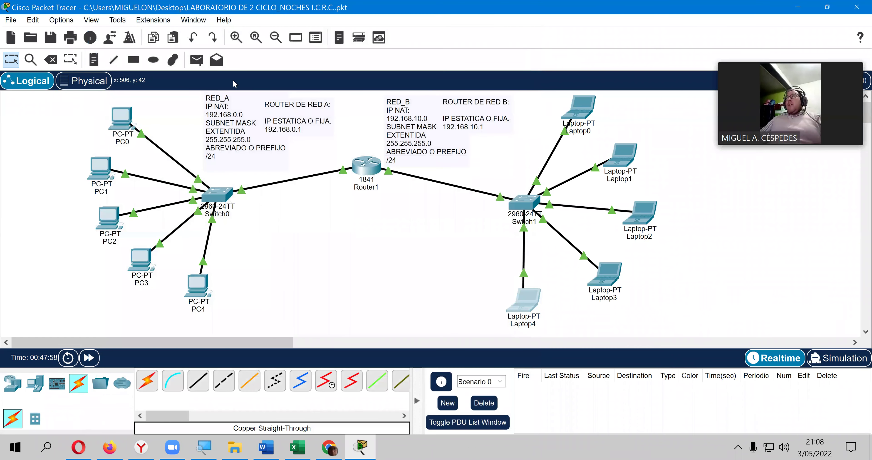
left_click(50, 34)
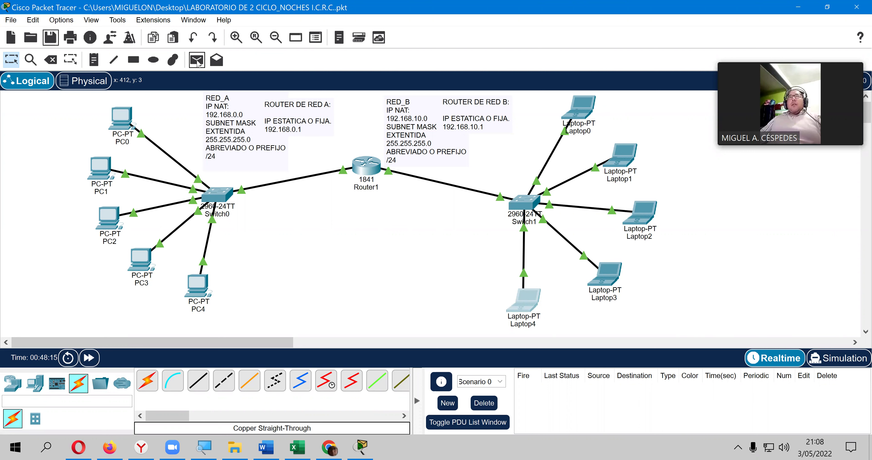
Test the RED_B connection by sending simple PDUs from Laptop0 and Laptop1 to Router1.
left_click(198, 62)
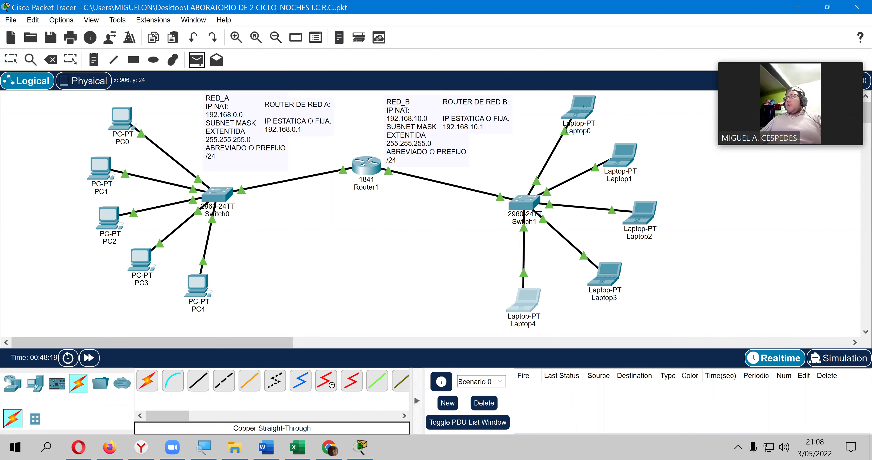
left_click(581, 108)
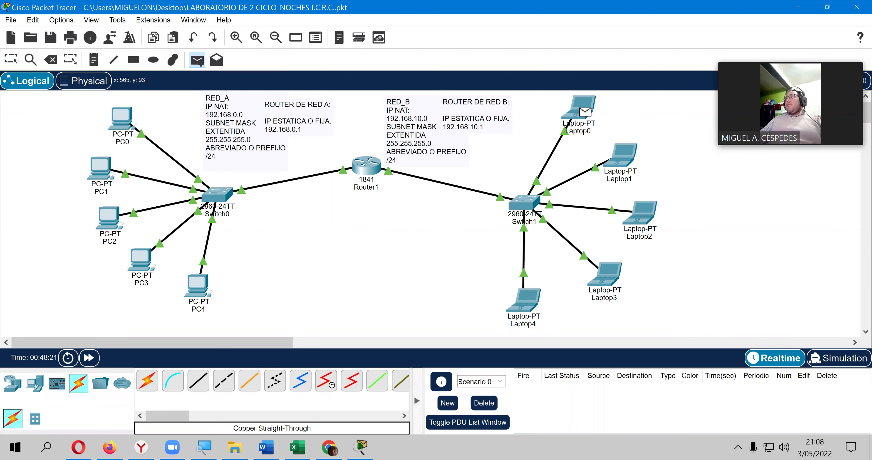
left_click(363, 168)
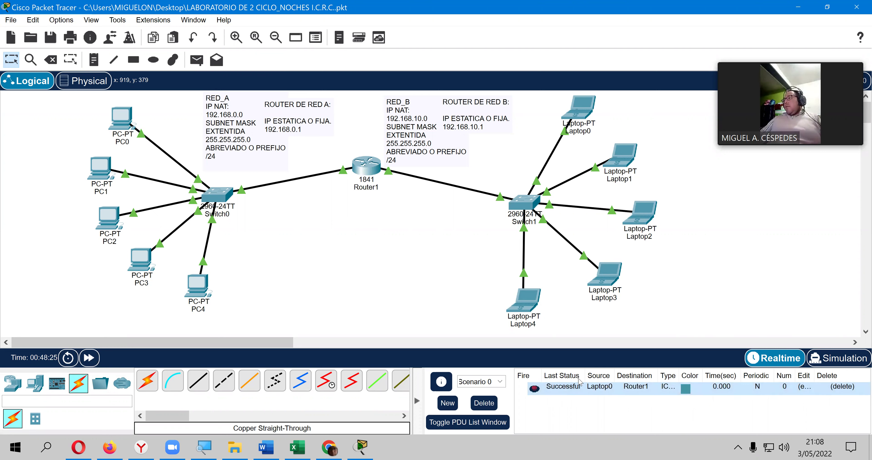
left_click(196, 60)
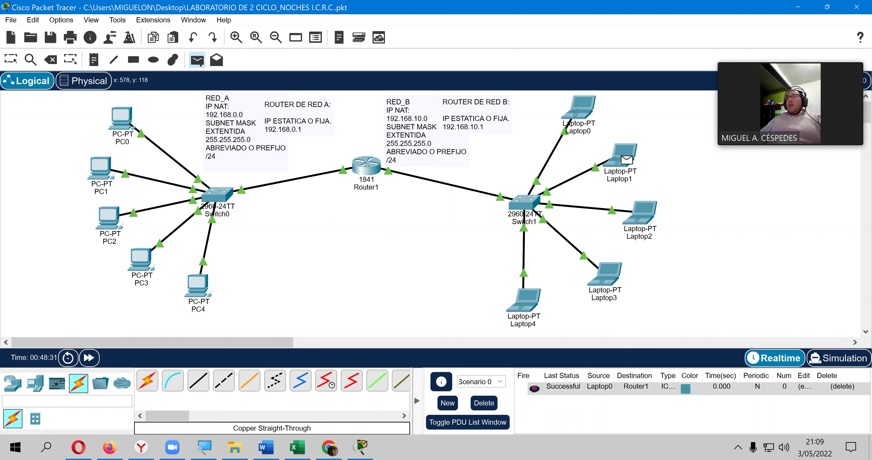
left_click(627, 160)
left_click(369, 169)
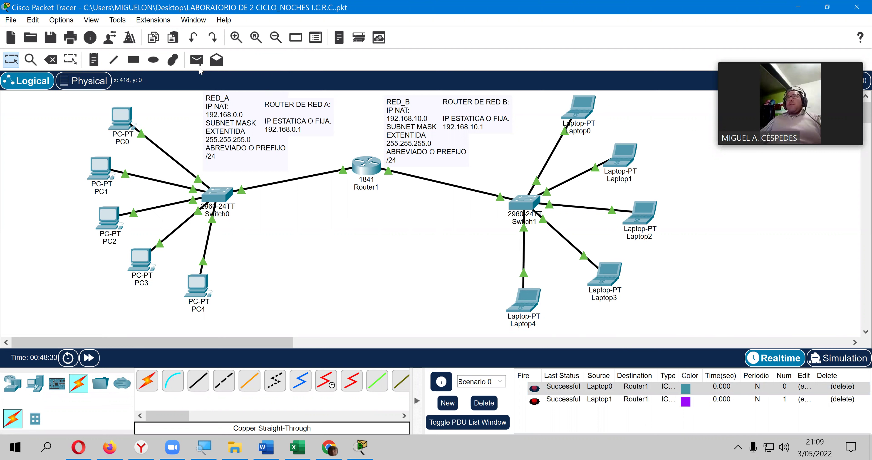
Send simple PDUs from Laptop2, Laptop3 and Laptop4 to Router1 to test their connectivity.
left_click(196, 60)
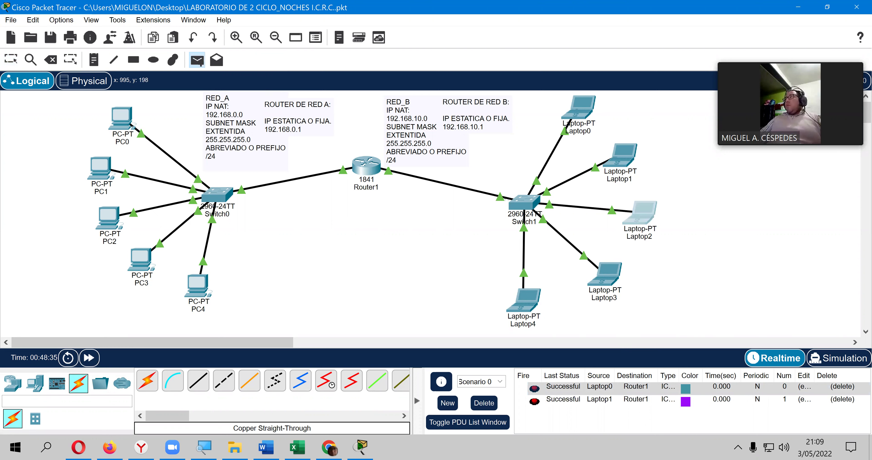
left_click(373, 169)
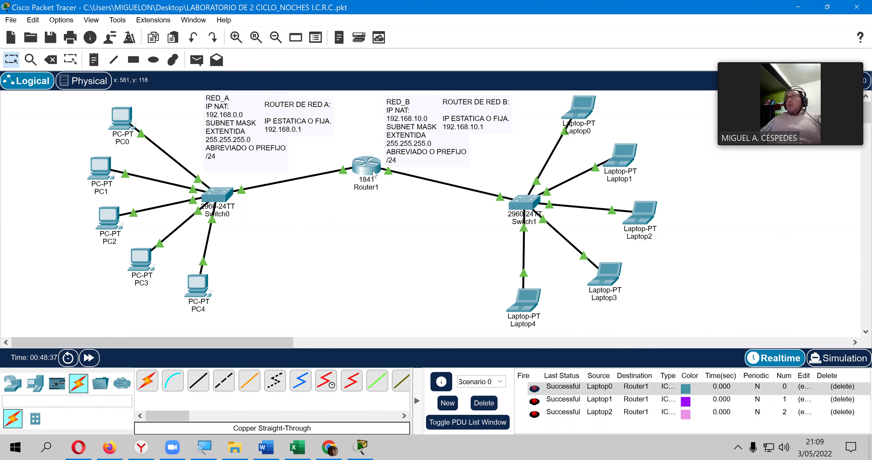
left_click(196, 60)
left_click(620, 278)
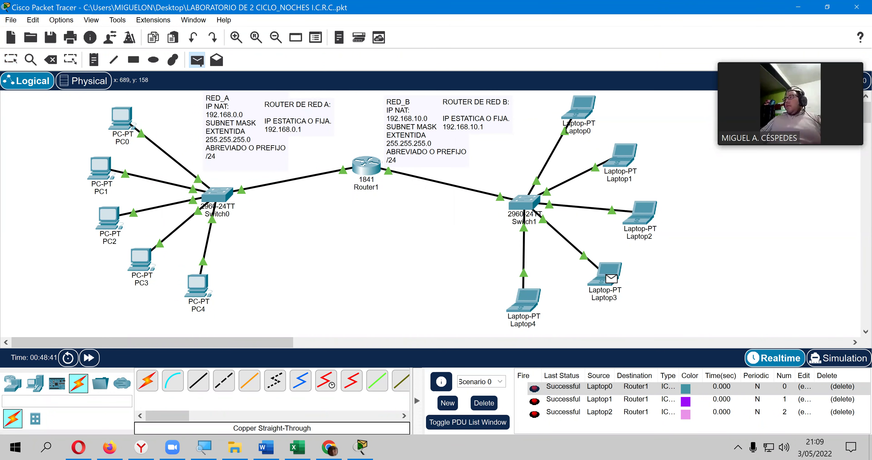
left_click(371, 170)
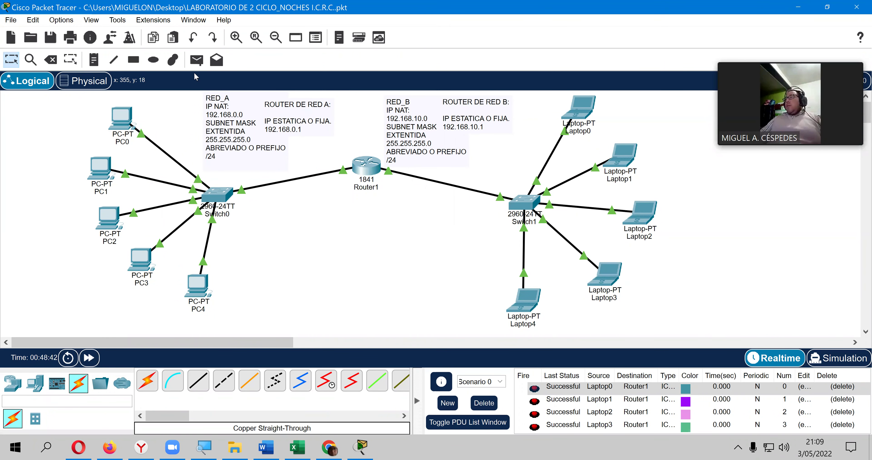
left_click(196, 60)
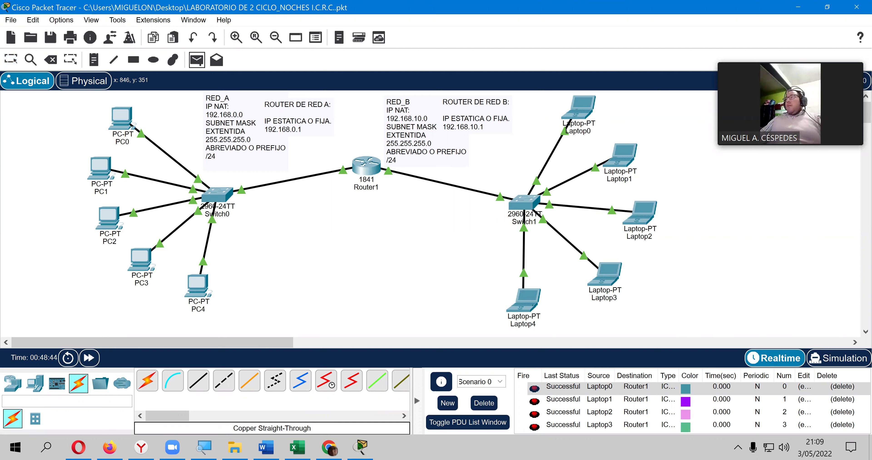
left_click(524, 301)
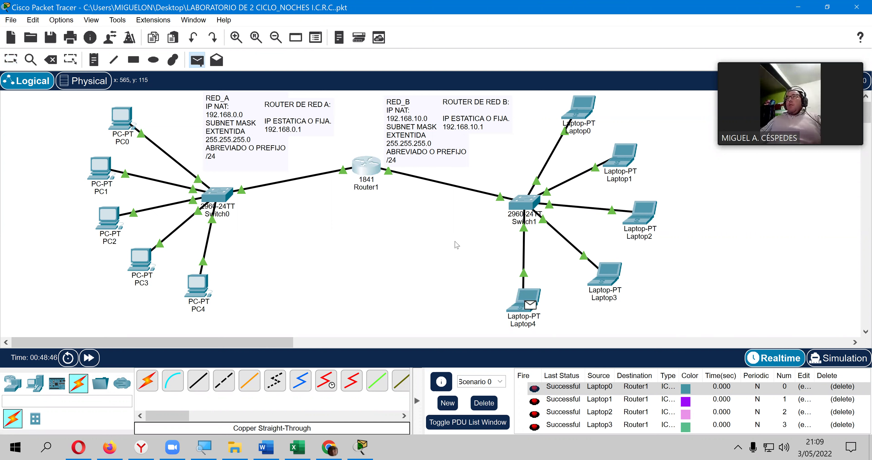
left_click(367, 165)
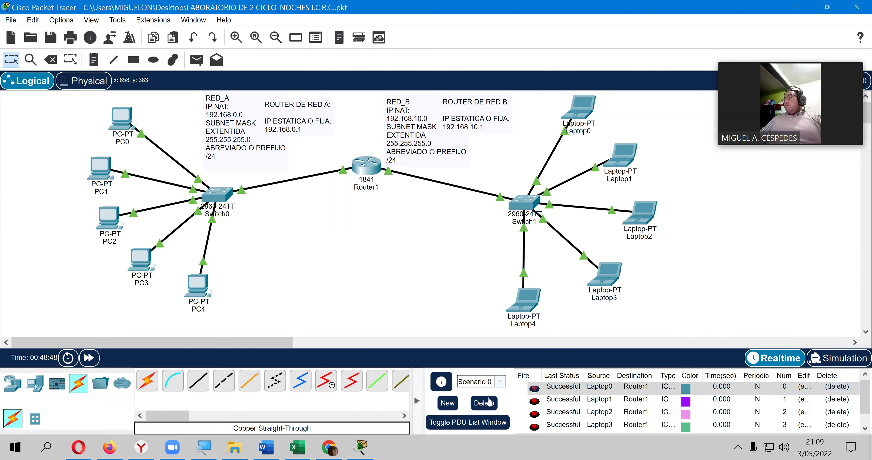
Delete the Scenario 0 PDU tests and save the Packet Tracer file.
left_click(484, 403)
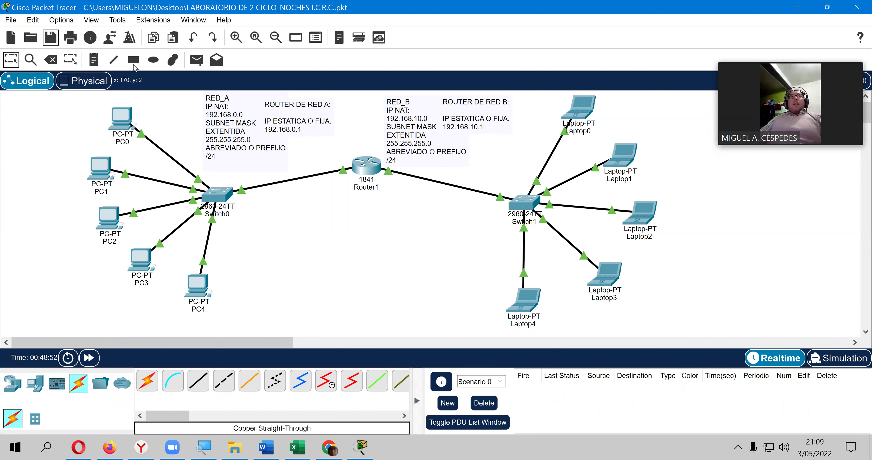
left_click(50, 37)
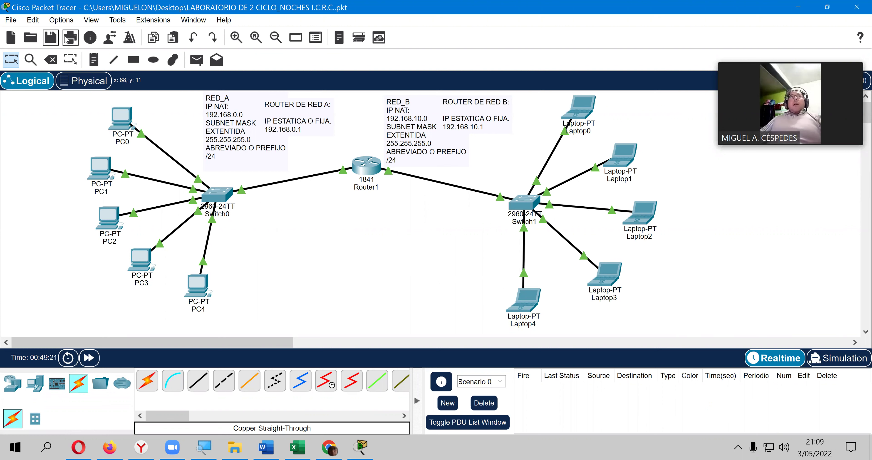
left_click(51, 38)
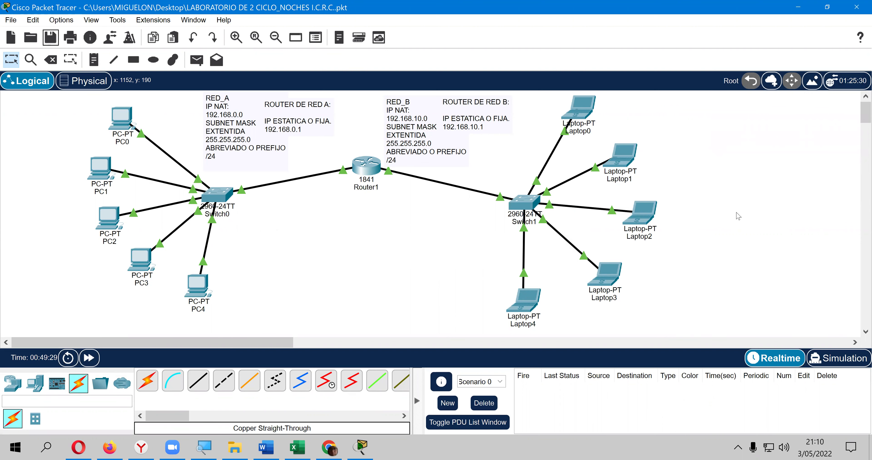
key("super")
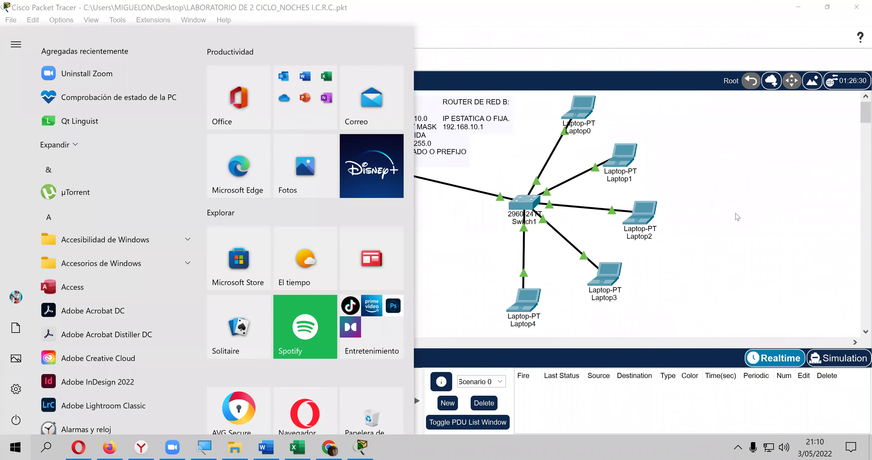
type("PAI")
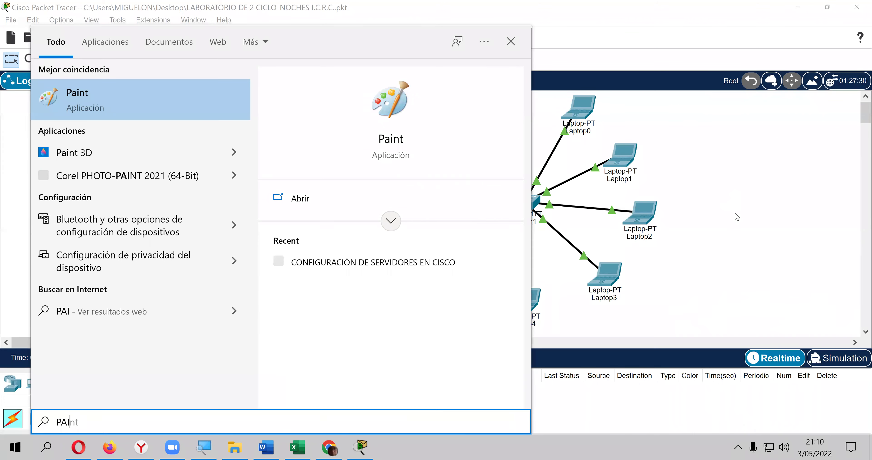
key("Return")
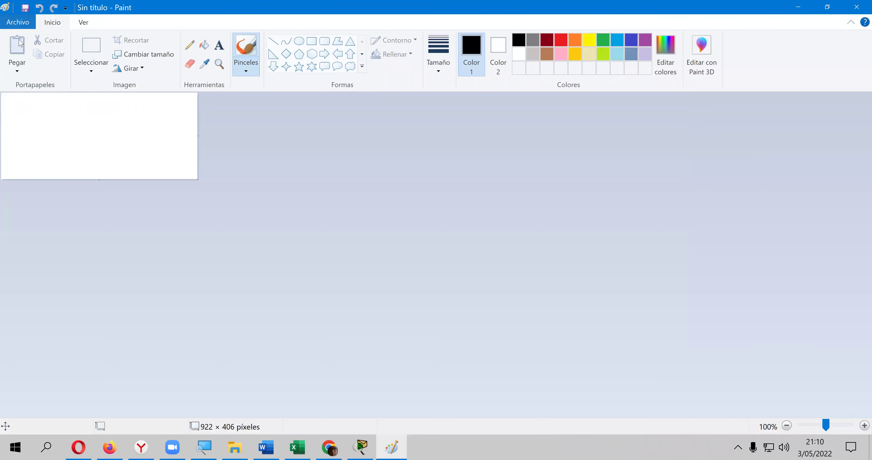
left_click(856, 5)
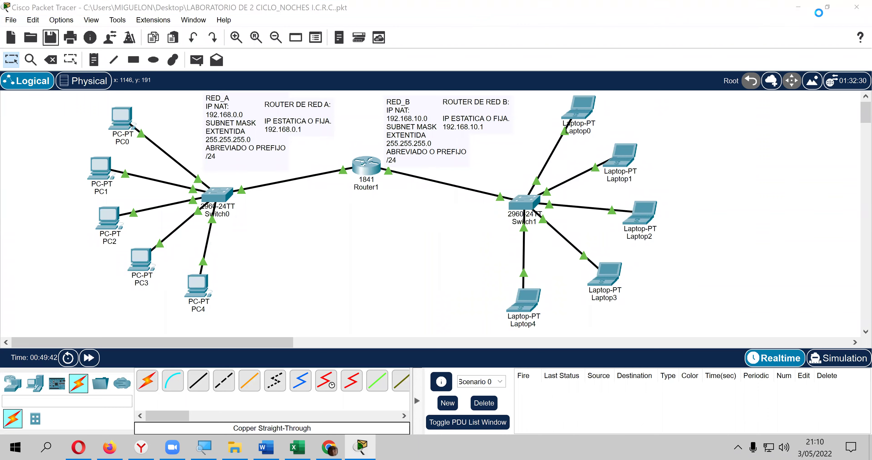
Capture the Packet Tracer screen with the topology and paste the capture into a new Paint image.
key("Escape")
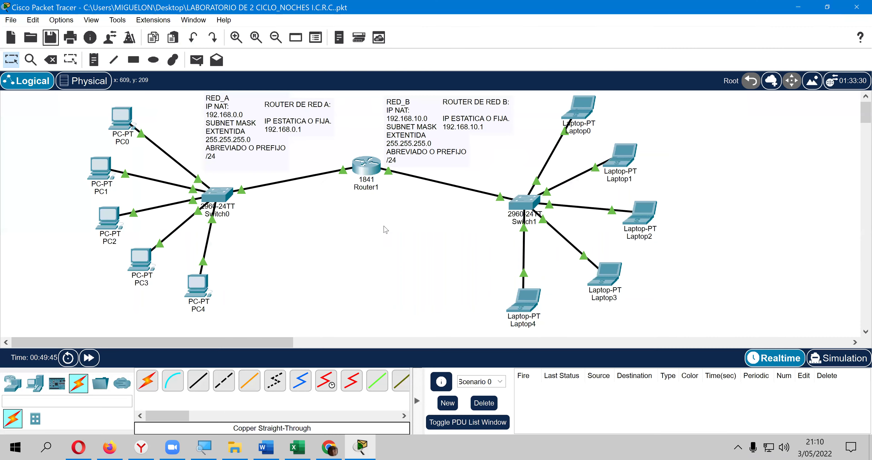
key("super")
type("pai")
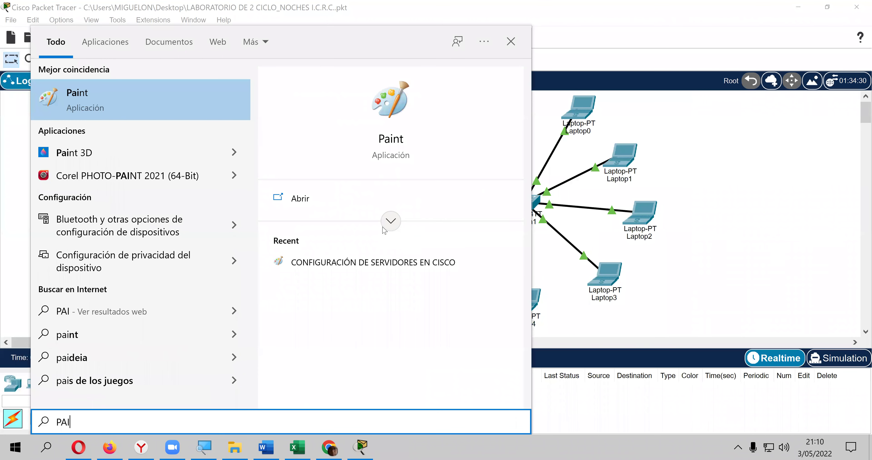
key("Return")
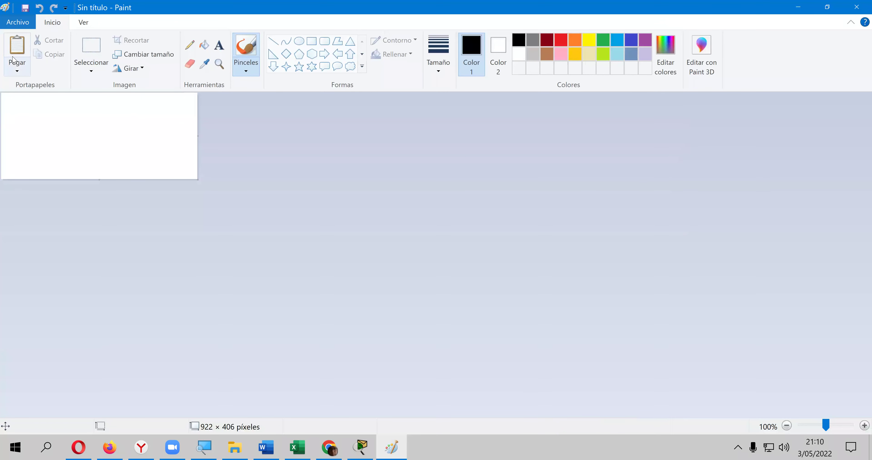
left_click(17, 47)
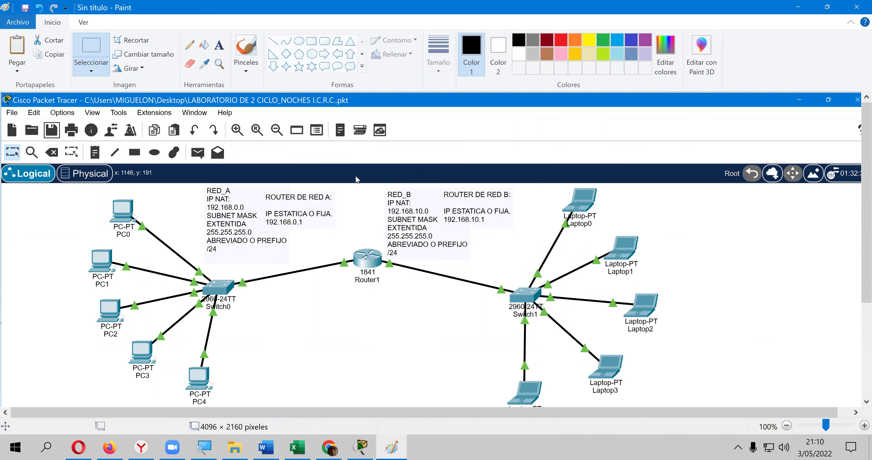
Save the image to the desktop as JPEG named "EJERCICIO N°01 DE LAB_4_T-NOCHE-I.C.R.C." and close Paint.
key("ctrl+s")
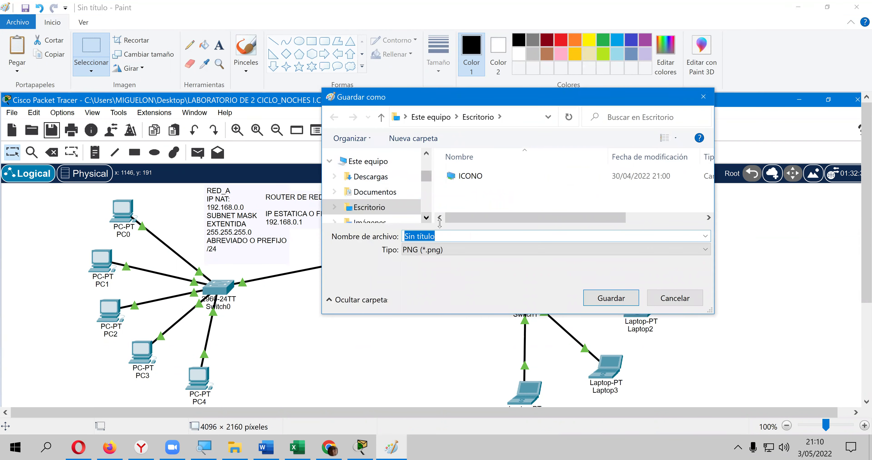
left_click(452, 250)
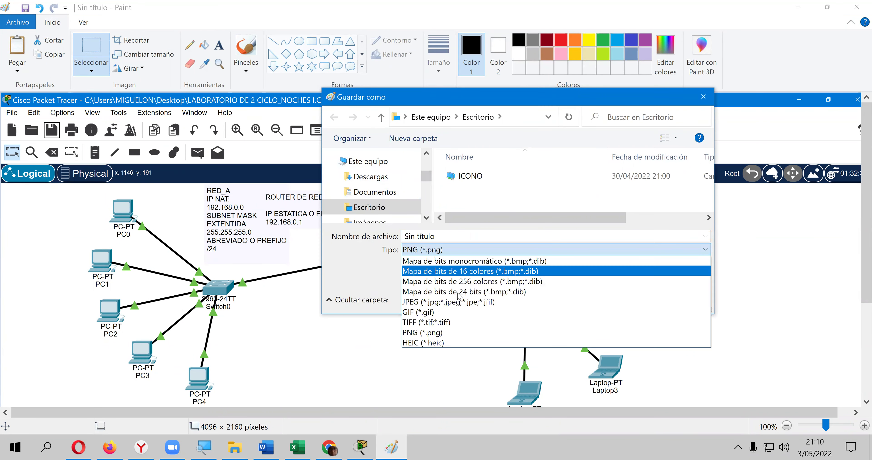
left_click(459, 302)
left_click(446, 240)
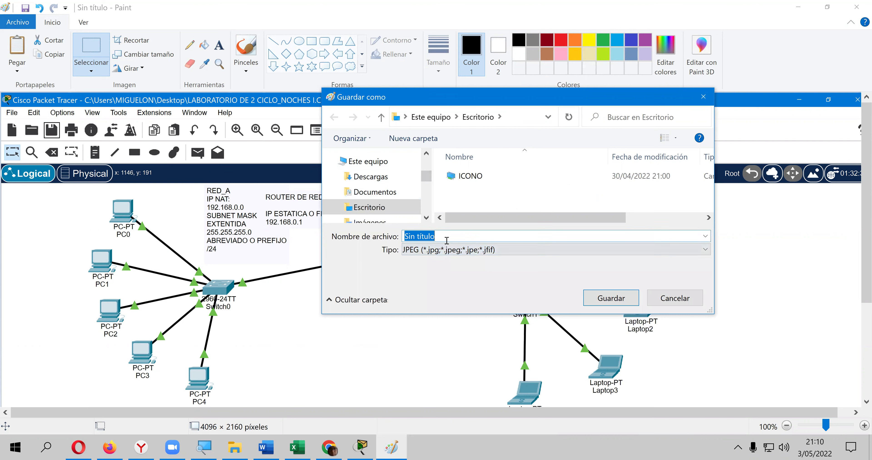
type("EJERCICIO DE LAB_4")
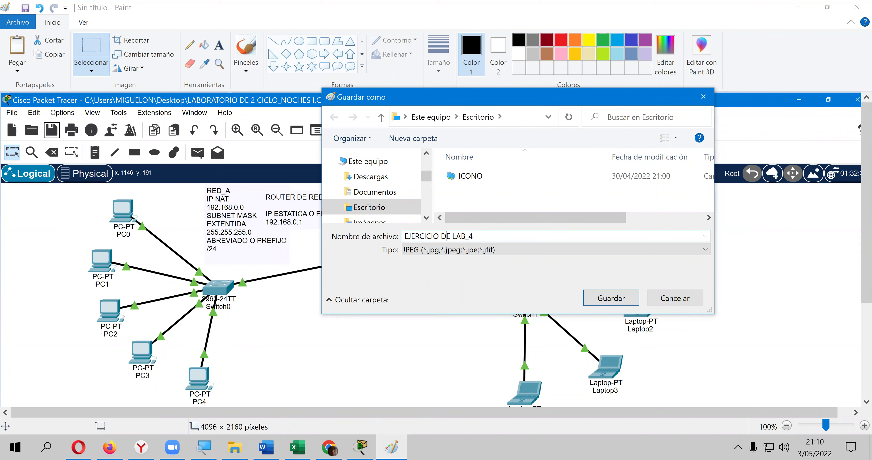
type("N°01 ")
type("NOCHE-I.C.R.C.")
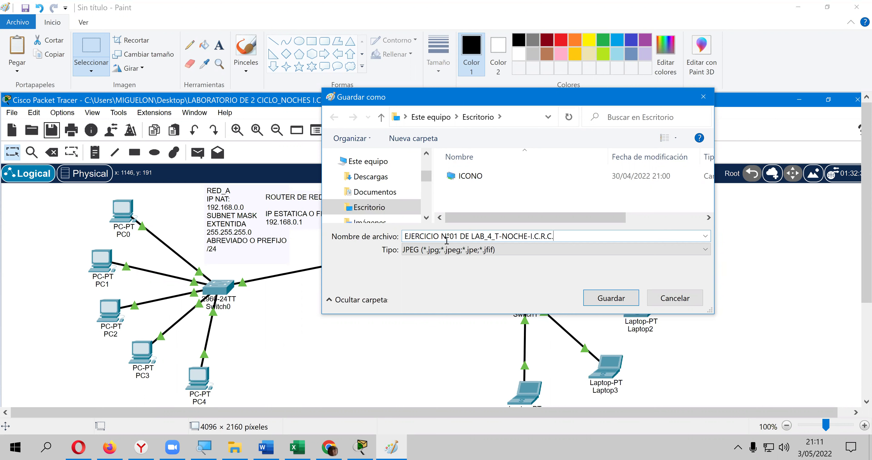
left_click(615, 295)
left_click(858, 7)
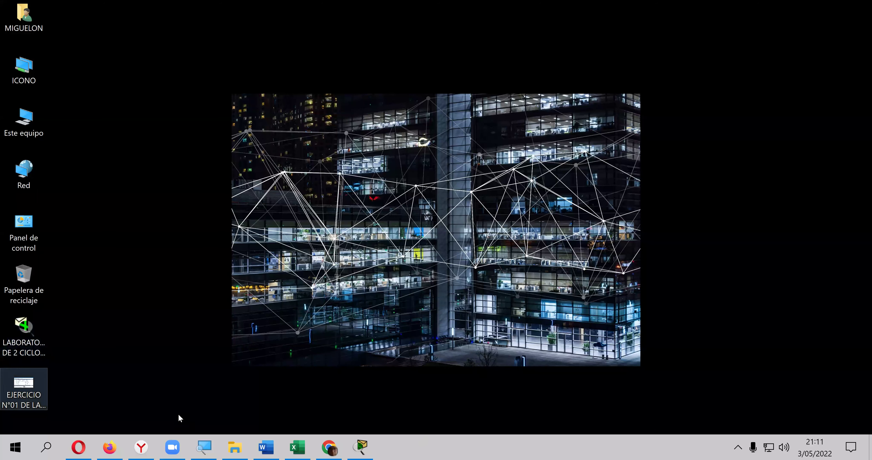
Copy the EJERCICIO N°01 image from the desktop into the SESIÓN_04 folder in File Explorer.
left_click(234, 446)
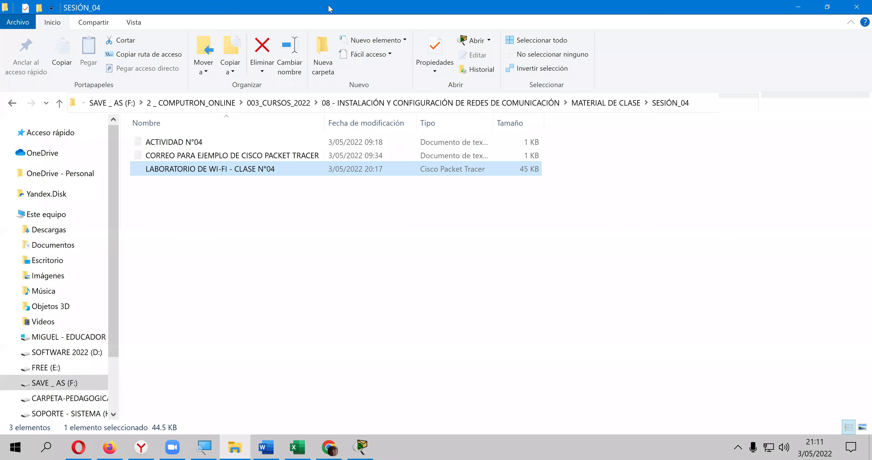
key("super+Down")
left_click_drag(24, 386, 265, 307)
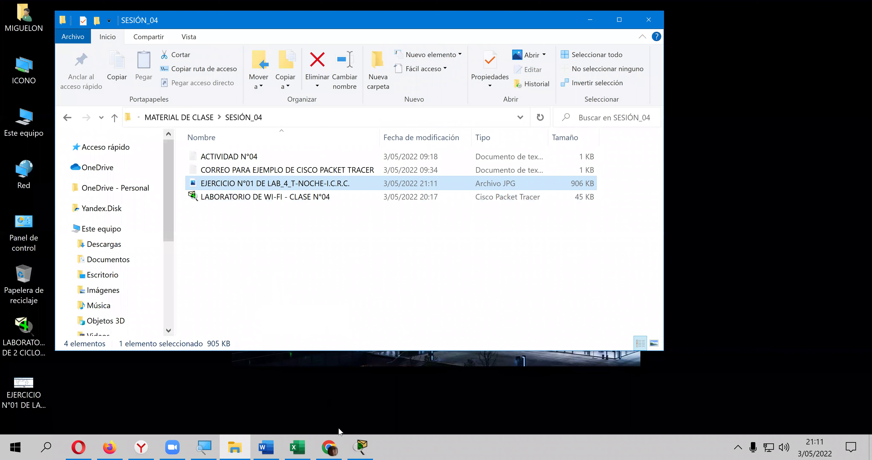
Switch to Packet Tracer, replace the open topology with a new blank file and minimize the program.
left_click(334, 450)
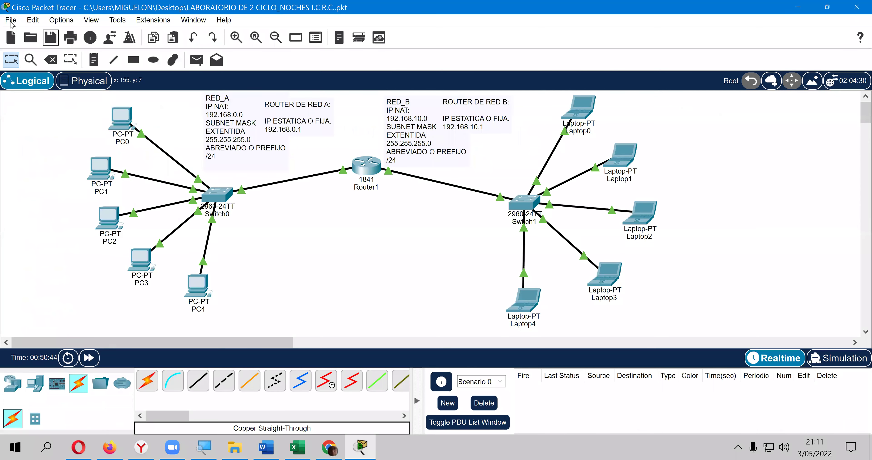
left_click(11, 20)
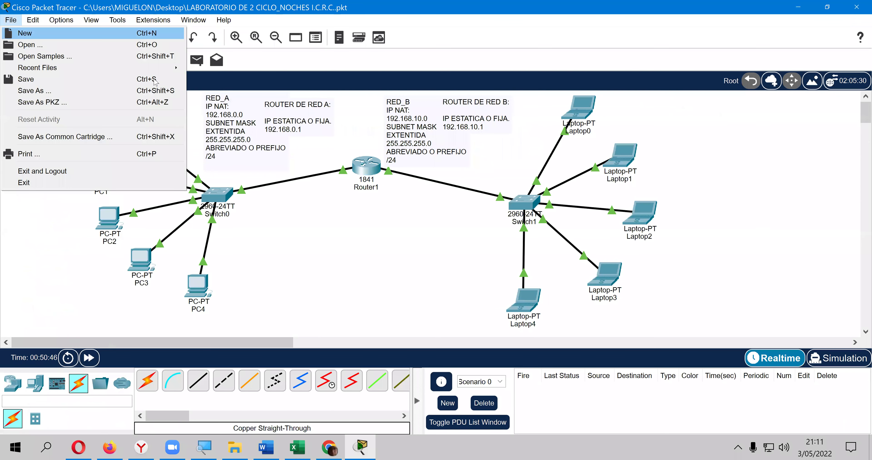
key("Return")
left_click(431, 243)
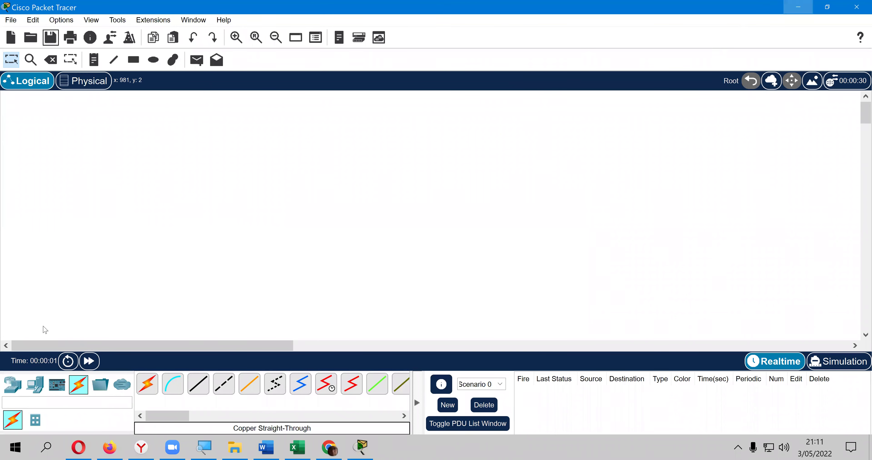
left_click(799, 7)
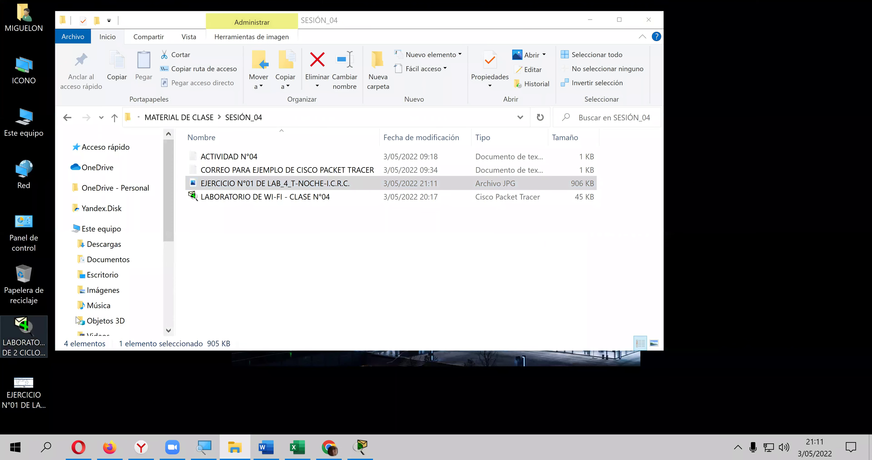
Move the LABORATORIO DE 2 CICLO_NOCHES I.C.R.C. file from the desktop into the SESIÓN_04 folder and return to the desktop.
right_click(10, 332)
left_click(163, 262)
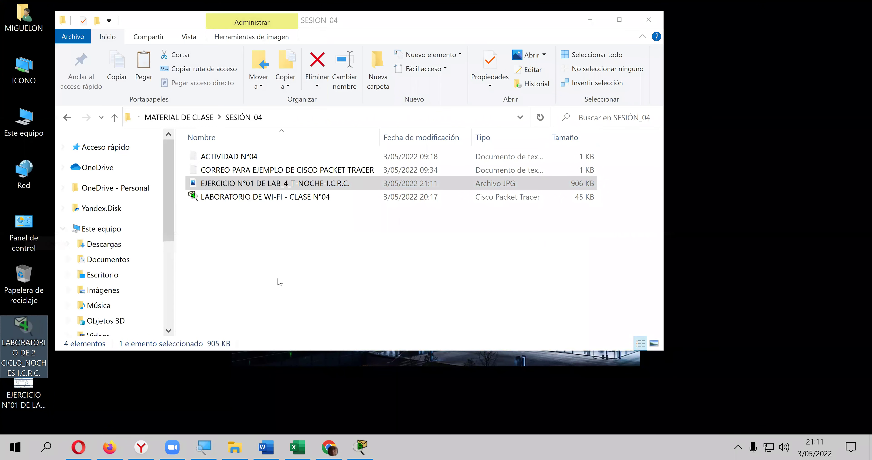
right_click(279, 282)
left_click(336, 187)
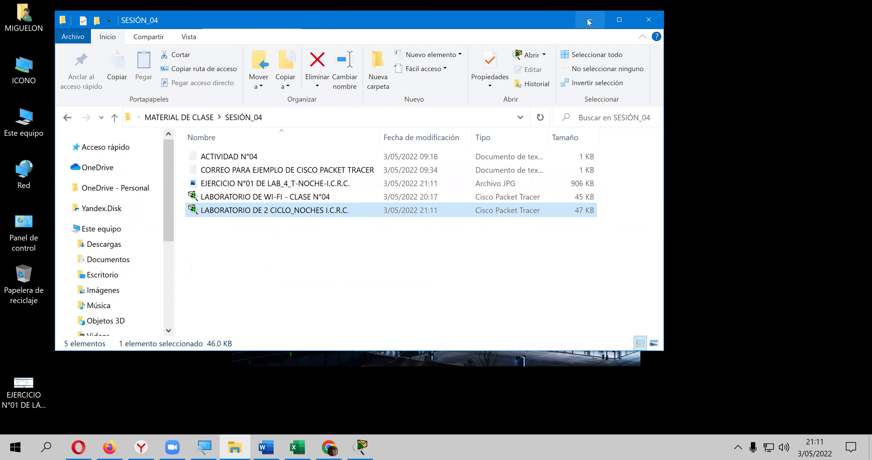
key("super+d")
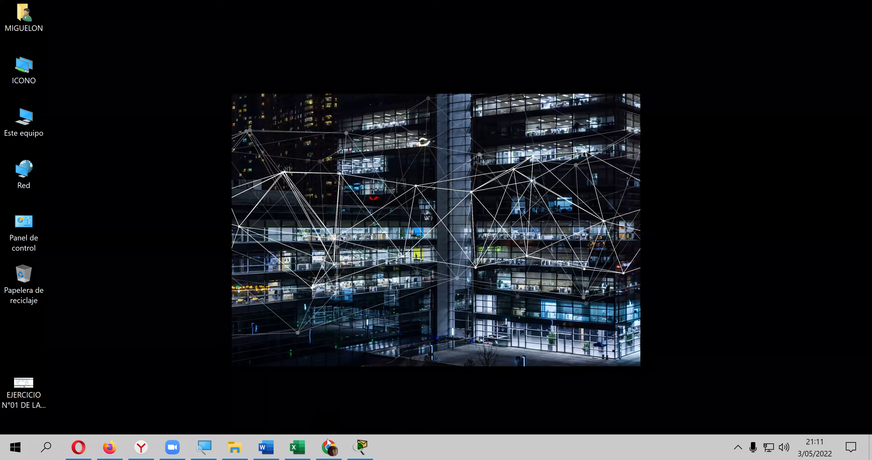
Open a new Chrome window with the instructor's profile and go to Google Drive.
right_click(330, 445)
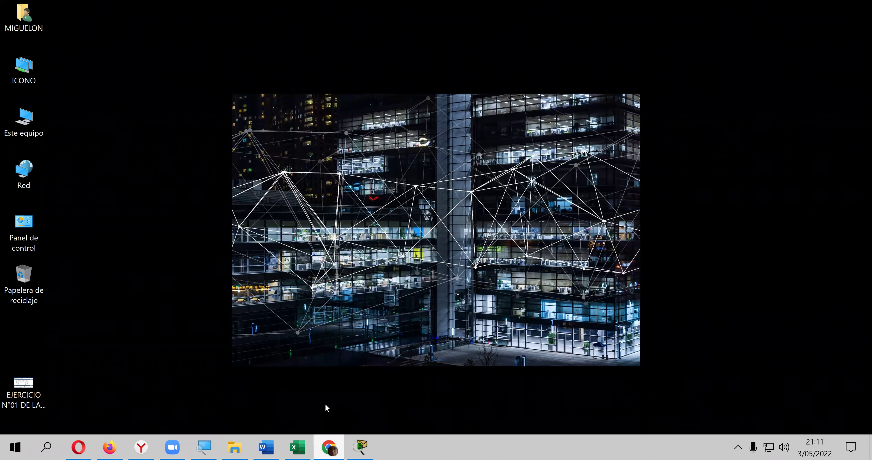
left_click(318, 380)
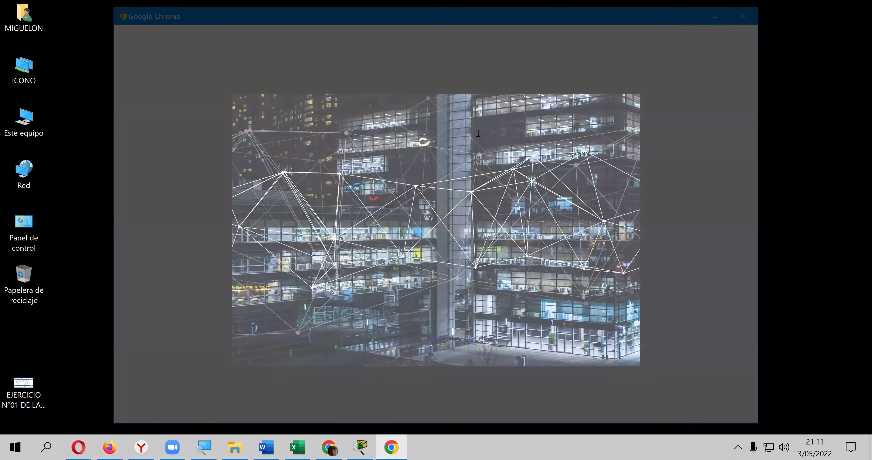
left_click(347, 239)
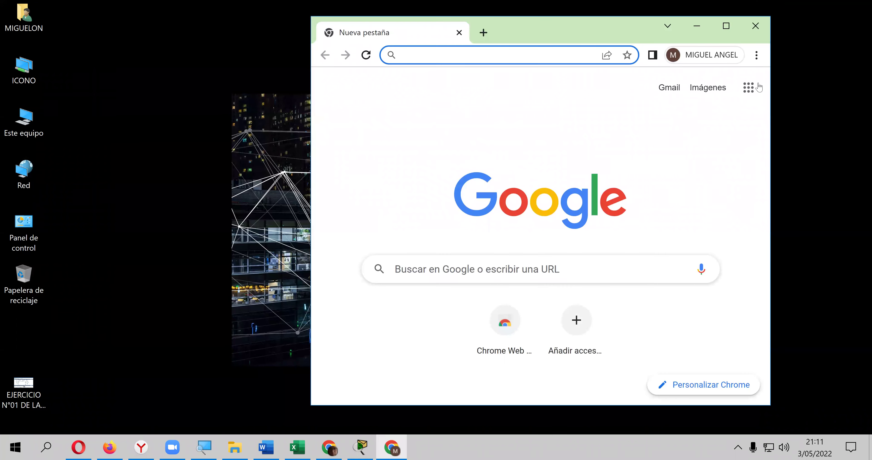
left_click(749, 88)
left_click(663, 203)
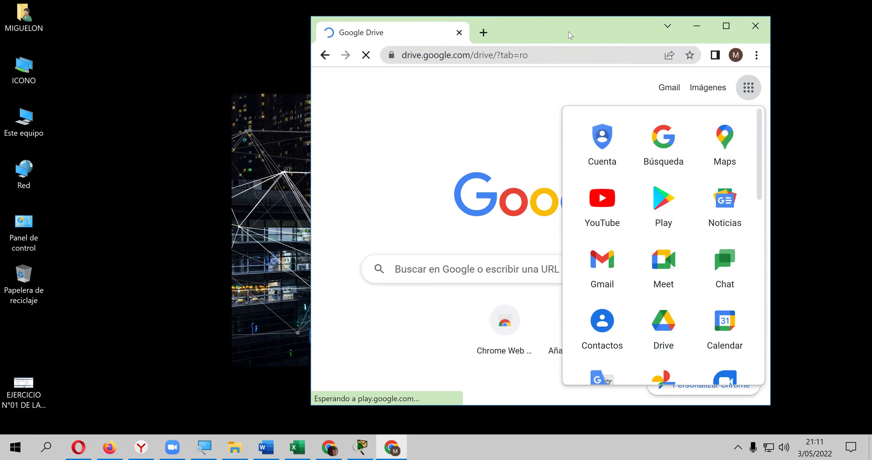
In Drive, open INSTITUTOS > COMPUTRON 2022 - 1 ABRIL _MAYO > 08 - INSTALACIÓN Y CONFIGURACIÓN DE REDES DE COMUNICACIÓN > MATERIAL DE CLASE > SESIÓN_04.
double_click(501, 337)
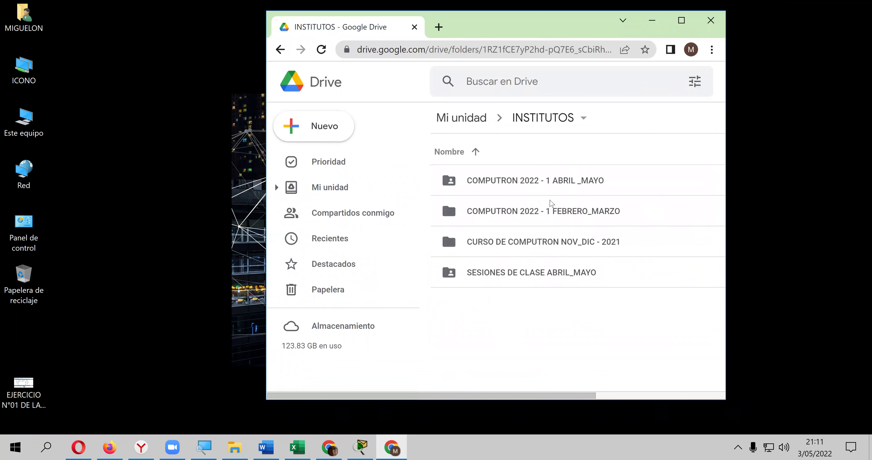
left_click(551, 182)
double_click(551, 182)
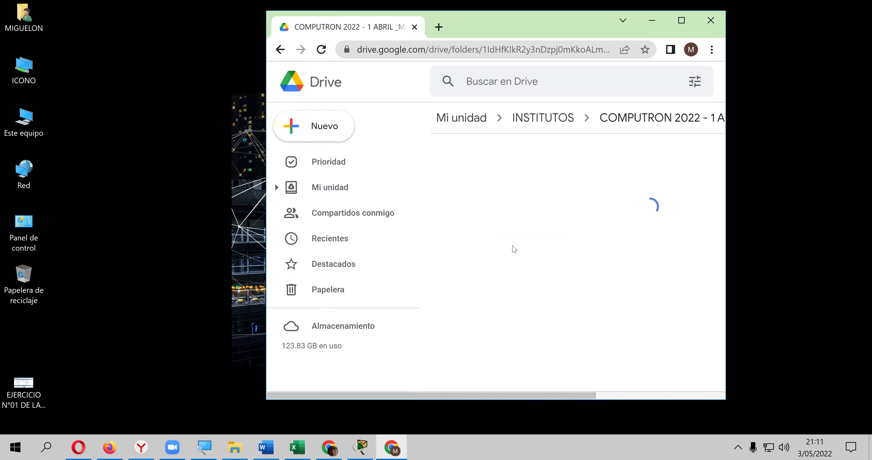
scroll(531, 325, "down", 3)
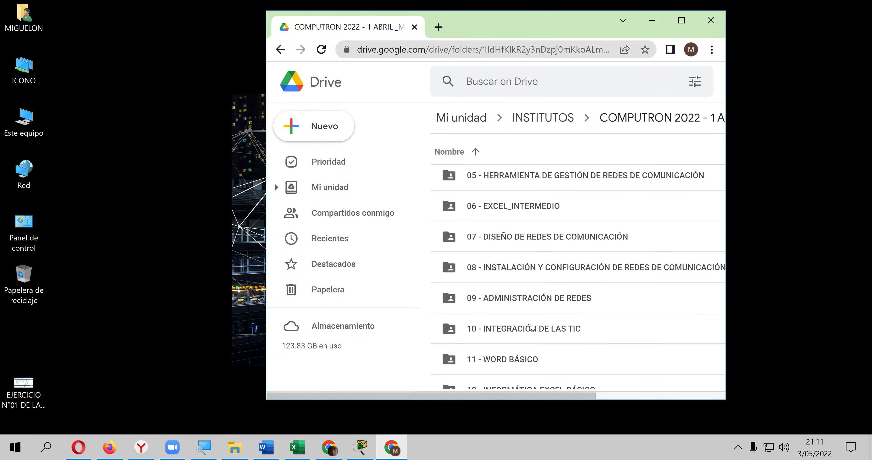
double_click(543, 268)
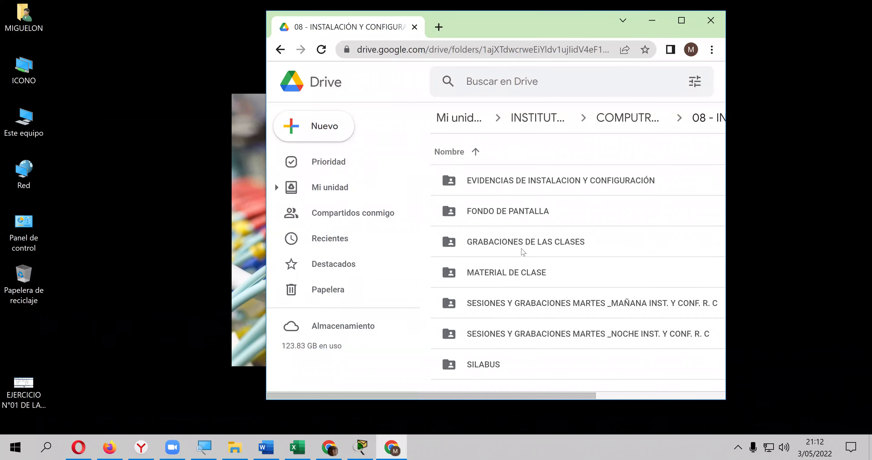
double_click(519, 277)
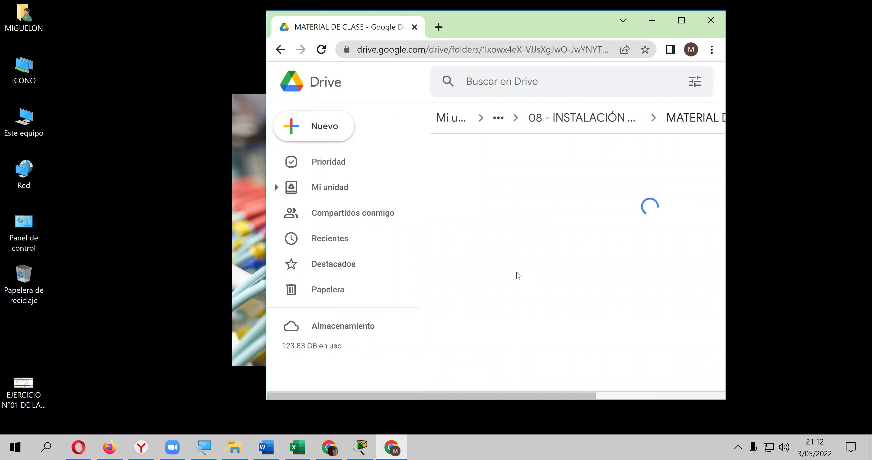
double_click(488, 300)
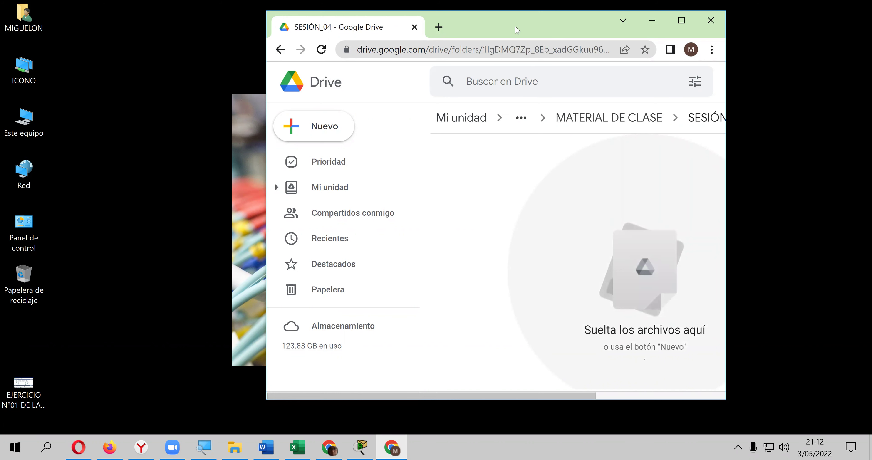
Upload the EJERCICIO N°01 image from the desktop to Drive's SESIÓN_04 folder and bring up the local SESIÓN_04 folder.
left_click_drag(24, 384, 453, 229)
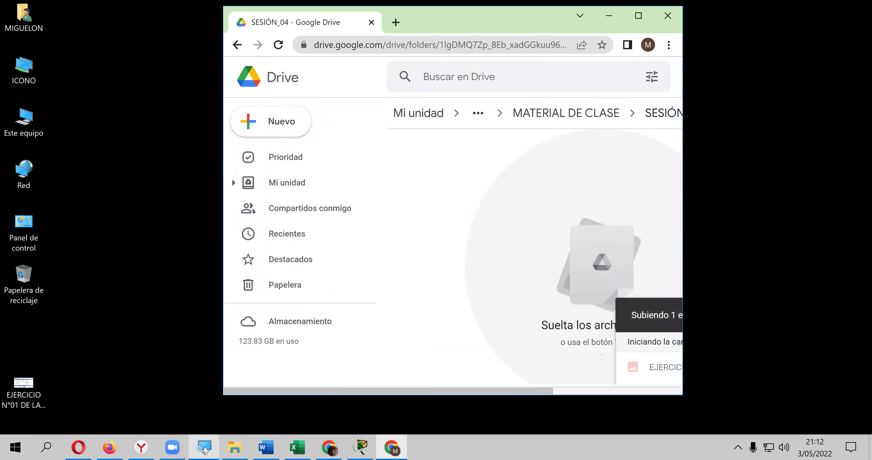
left_click(235, 449)
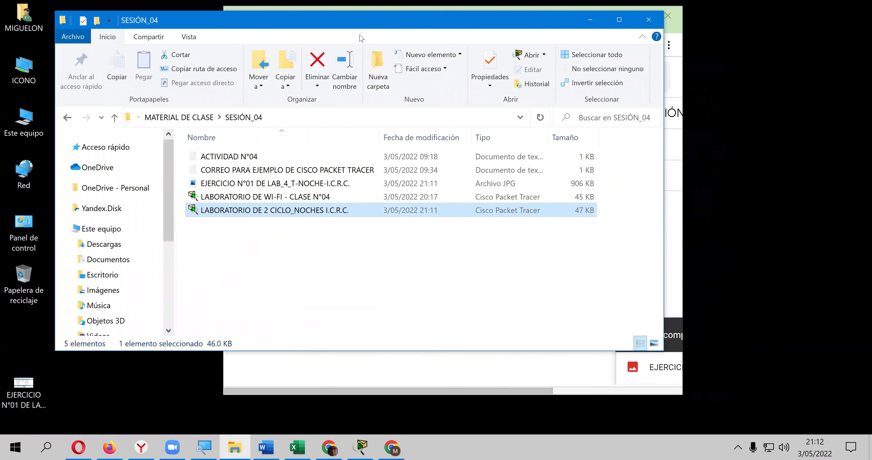
Upload the ACTIVIDAD N°04 text file from the local SESIÓN_04 folder to Drive's SESIÓN_04 folder and minimise the local folder window.
left_click_drag(361, 38, 326, 273)
left_click_drag(220, 392, 432, 238)
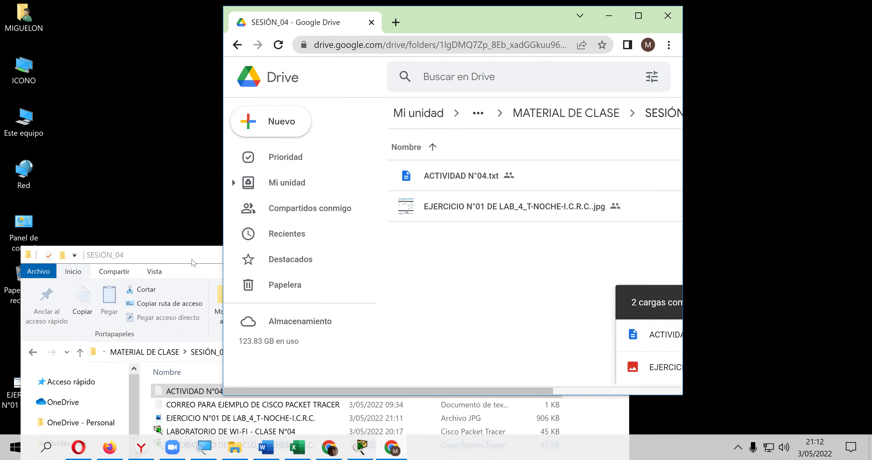
left_click_drag(191, 258, 216, 178)
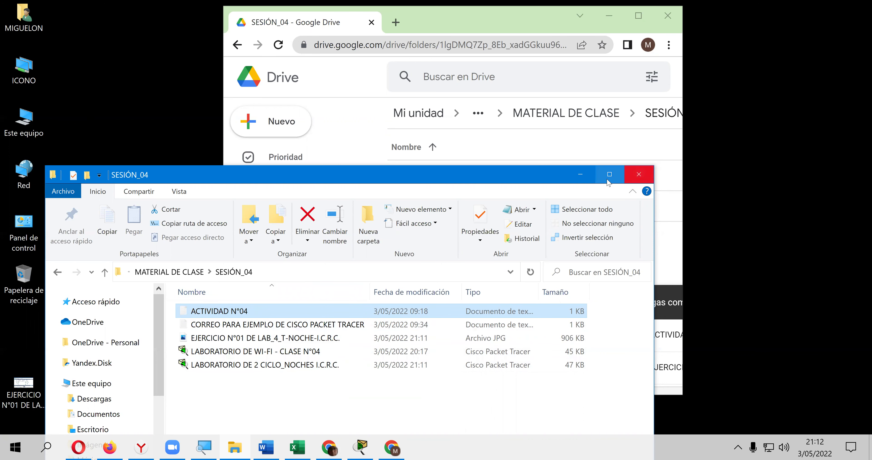
left_click(578, 175)
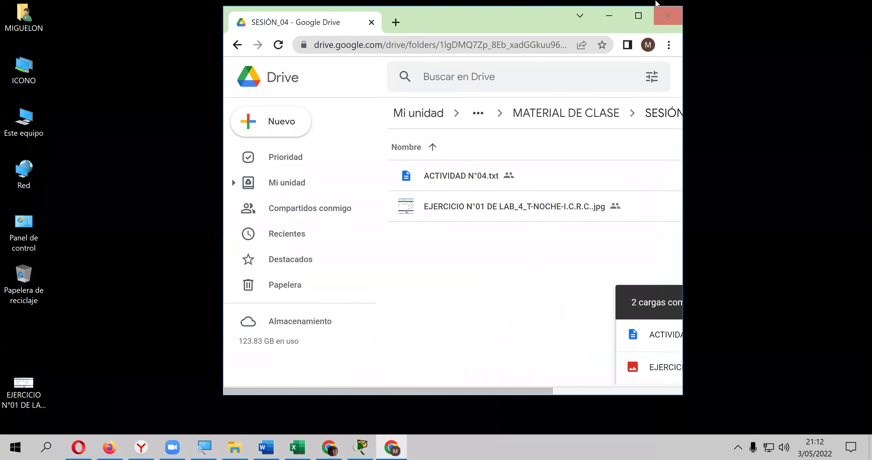
Maximise the Drive window, dismiss the upload notice, and reopen SESIÓN_04 from MATERIAL DE CLASE to check the uploaded files.
left_click(638, 16)
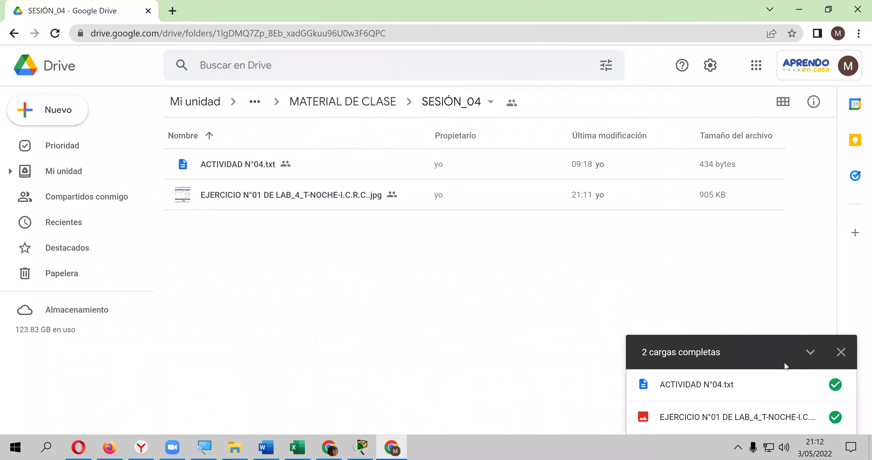
left_click(841, 351)
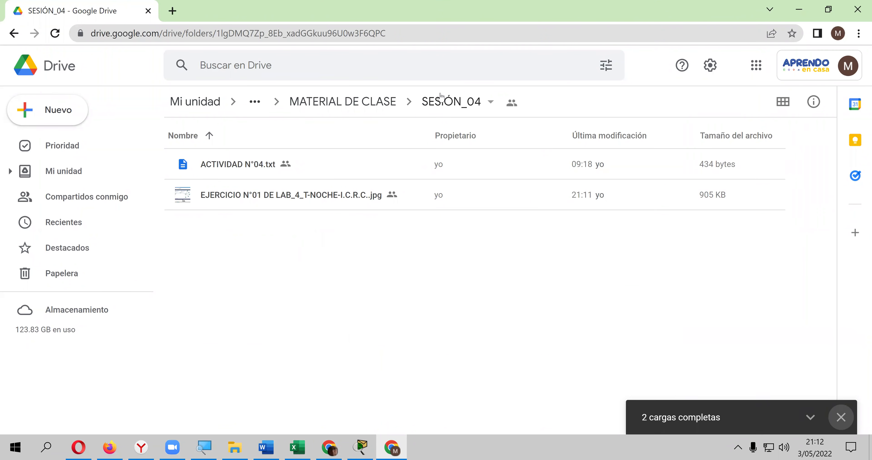
key("alt+Left")
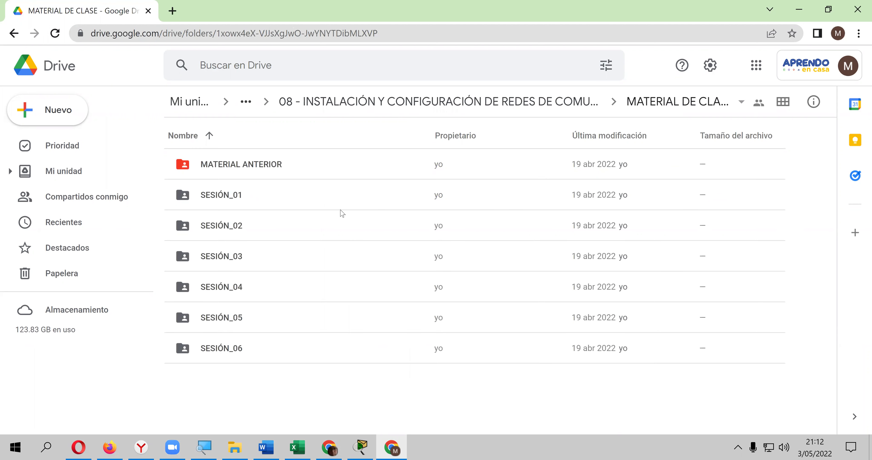
double_click(245, 288)
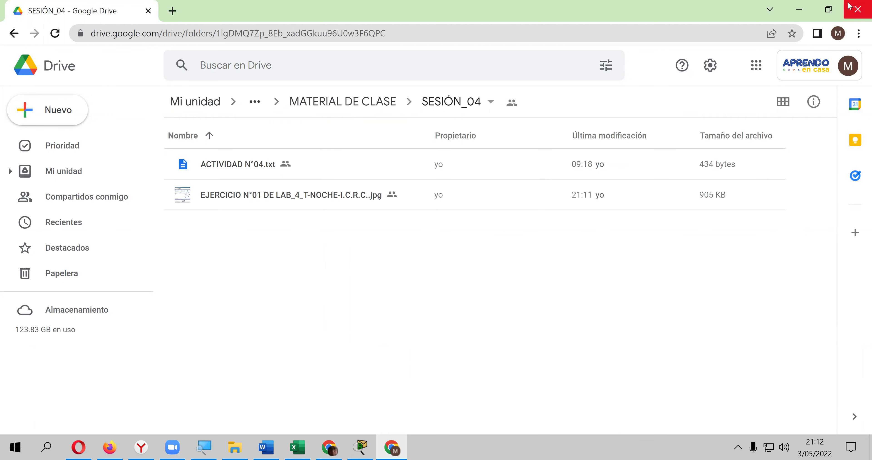
Return to the desktop and delete the EJERCICIO N°01 image from it.
left_click(800, 9)
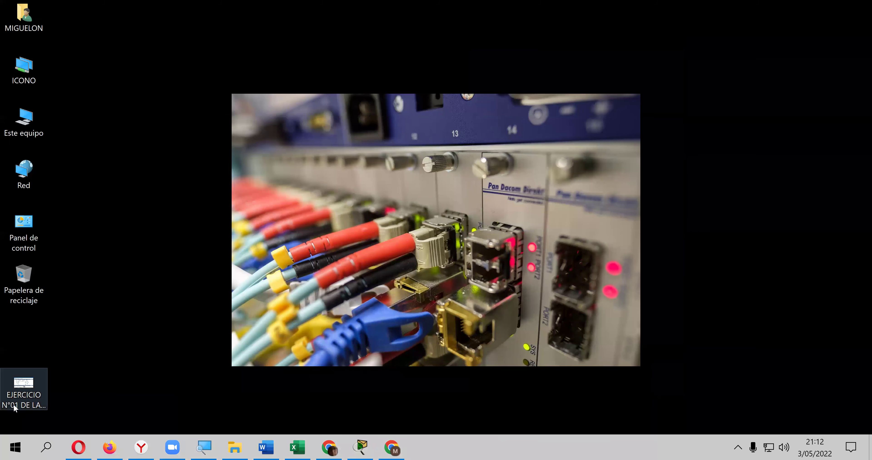
left_click_drag(25, 394, 22, 345)
key("Delete")
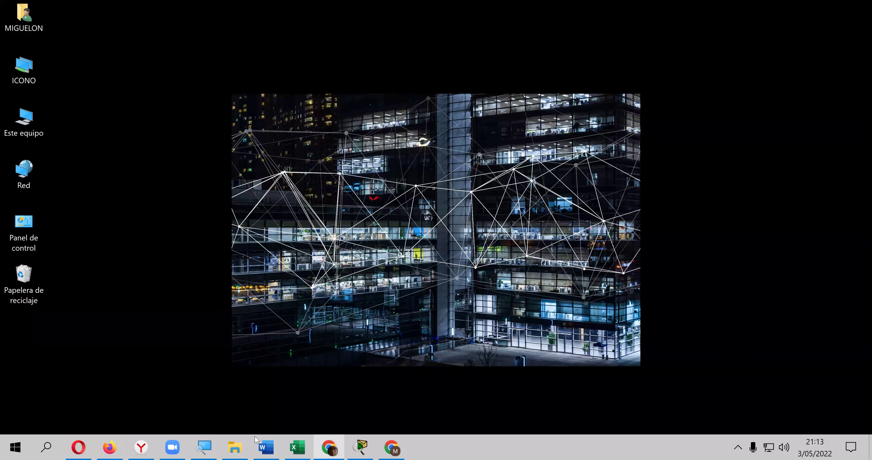
Open the LABORATORIO DE WI-FI - CLASE N°04 Packet Tracer file from the local SESIÓN_04 folder and minimise the folder window.
left_click(234, 448)
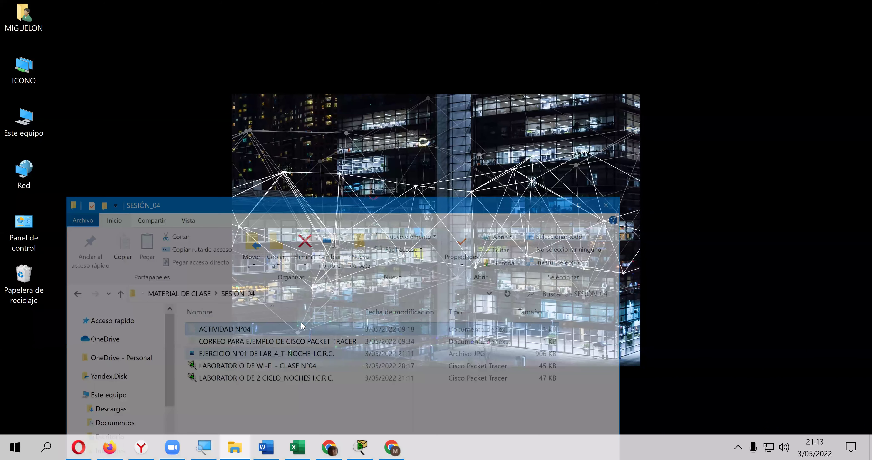
left_click(287, 351)
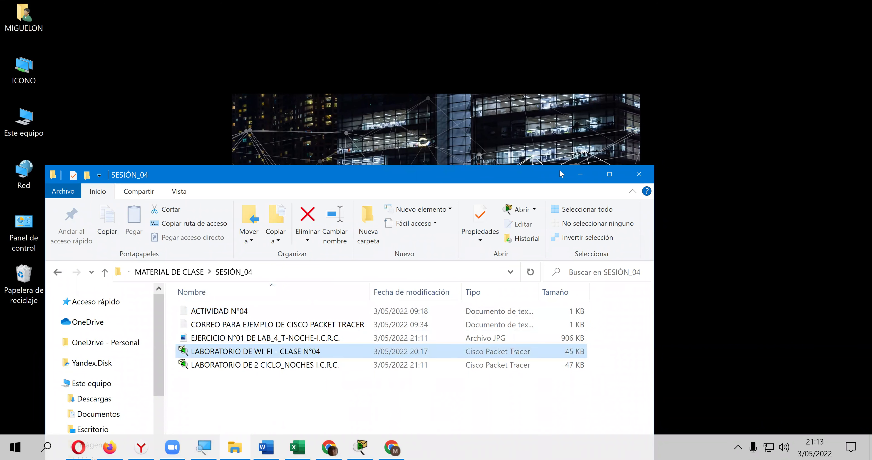
left_click(577, 169)
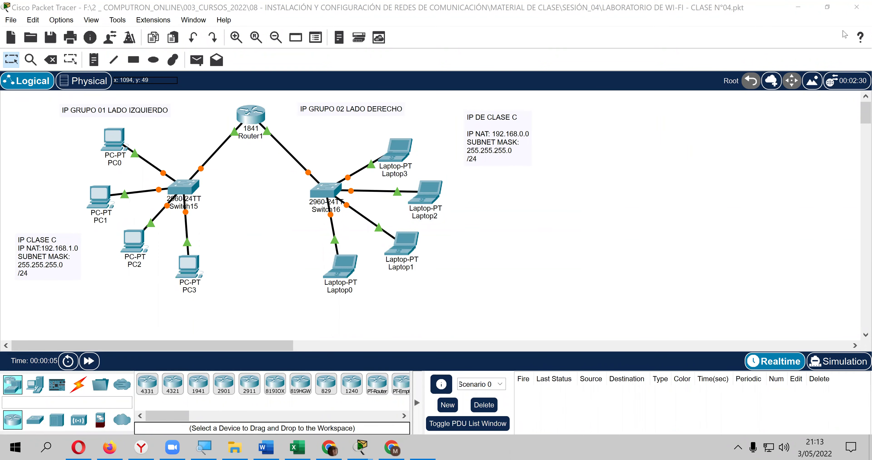
Capture the screen with the Wi-Fi lab, close the Yandex.Disk screenshot editor, and paste the capture into Paint.
key("Print")
left_click(859, 12)
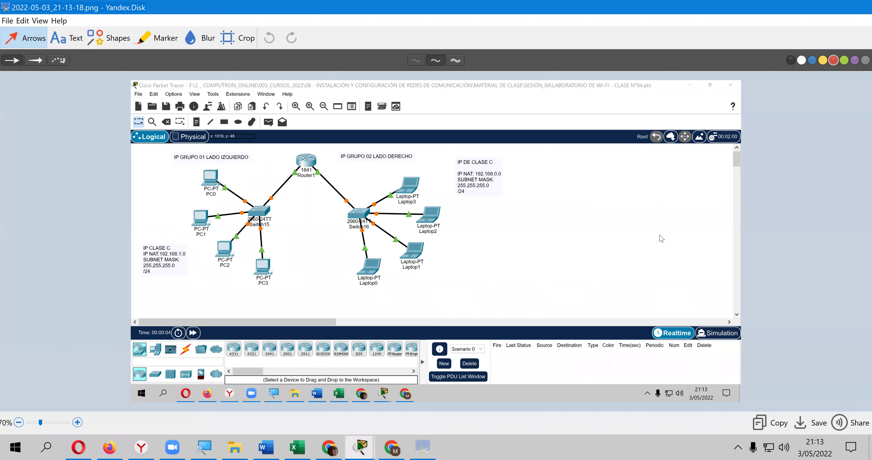
key("super")
type("P")
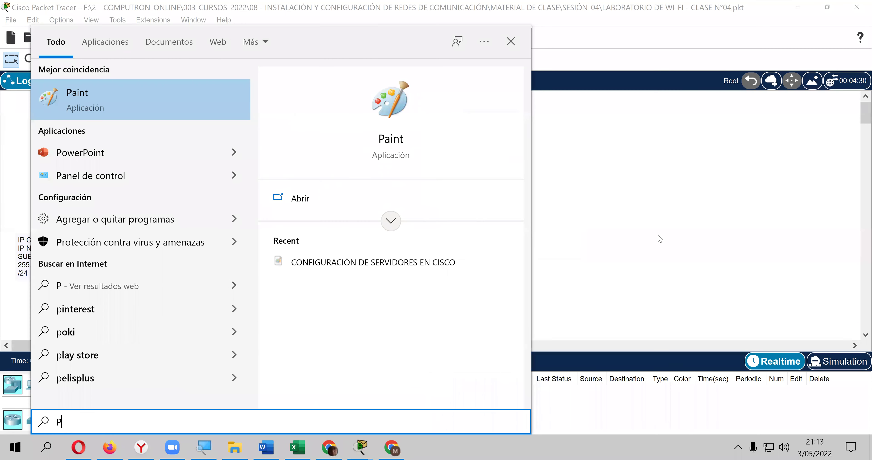
key("Return")
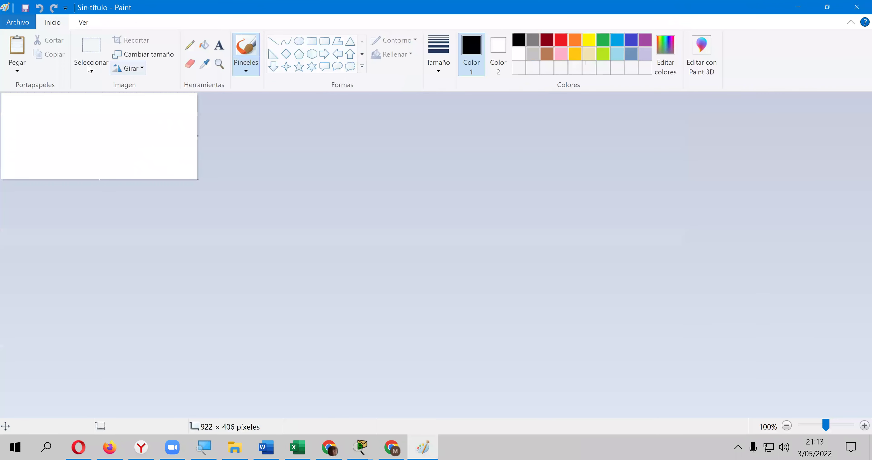
left_click(17, 47)
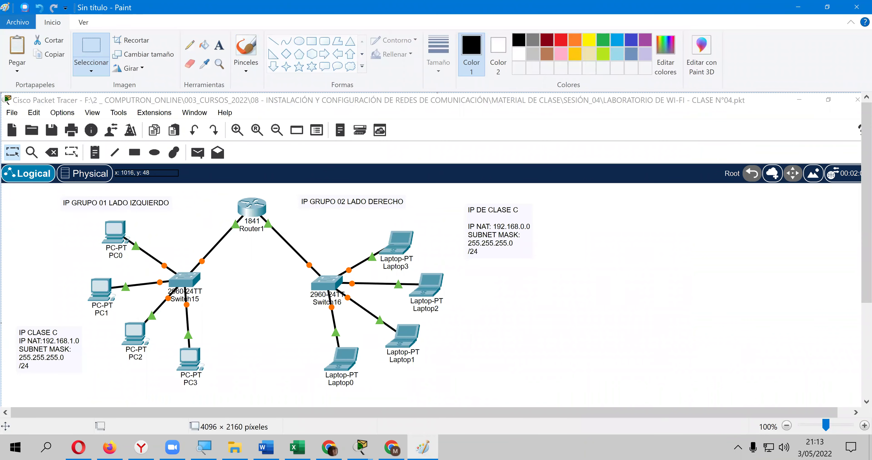
Start saving the pasted capture and set its file type to JPEG.
left_click(25, 8)
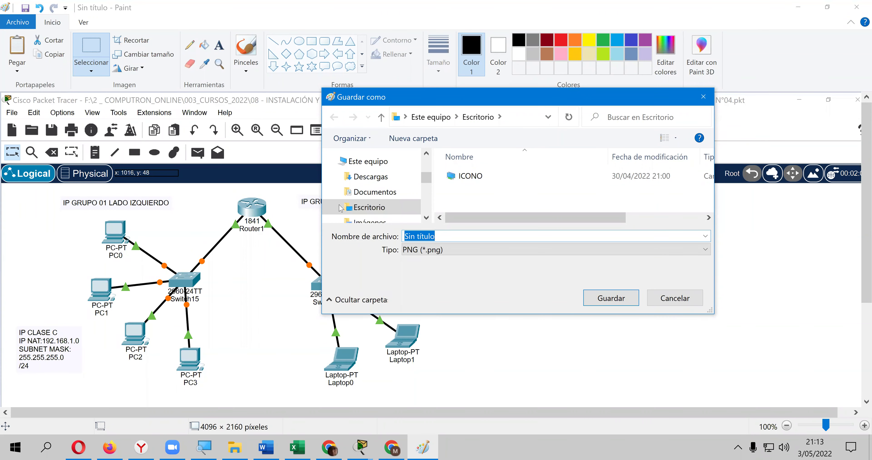
left_click(433, 252)
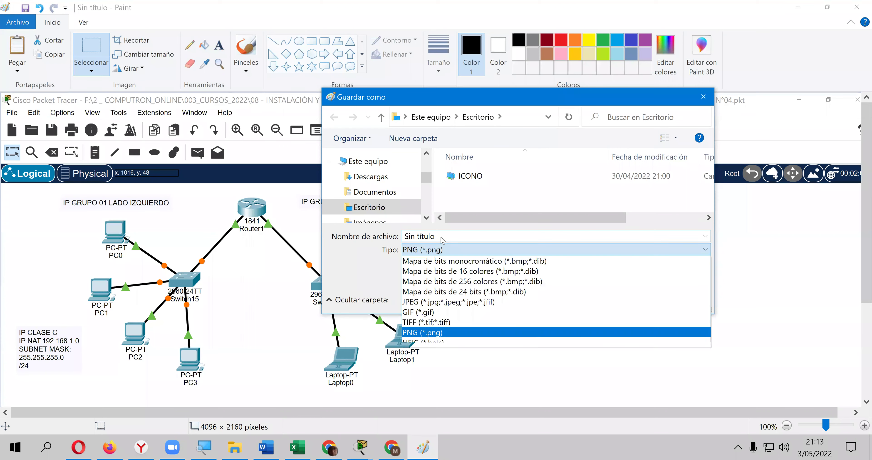
left_click(445, 302)
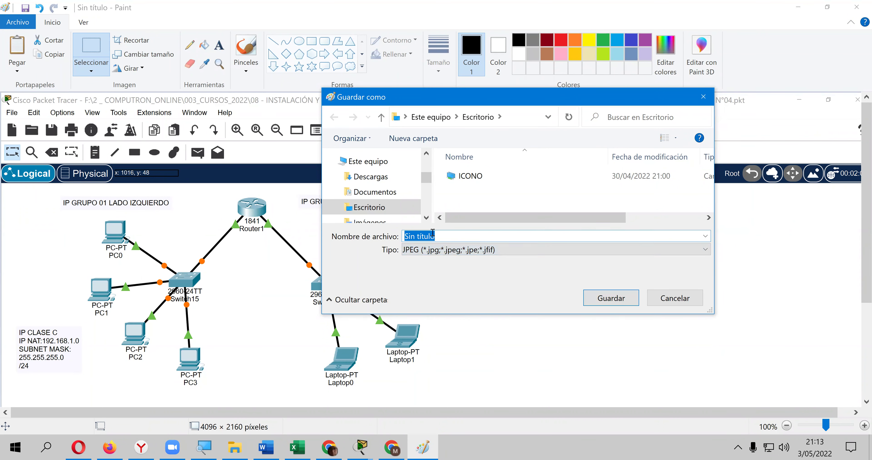
Browse the save location to SAVE _ AS (F:) > 2 _ COMPUTRON_ONLINE > 003_CURSOS_2022.
scroll(375, 214, "down", 2)
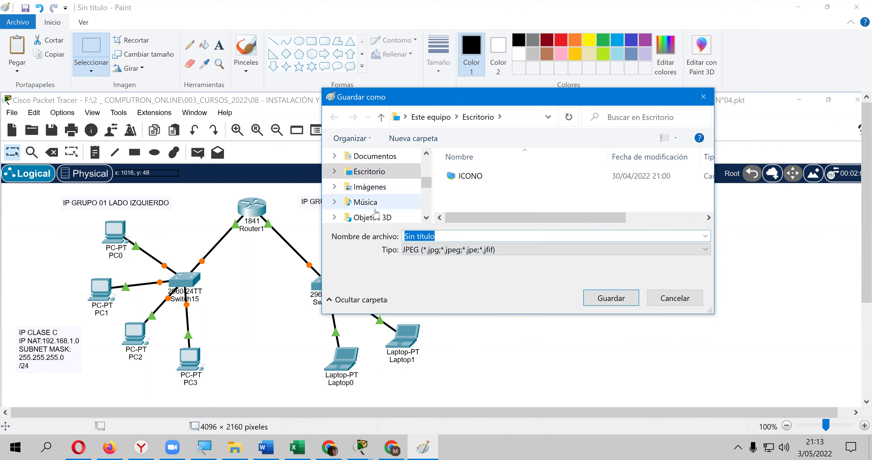
scroll(376, 213, "down", 4)
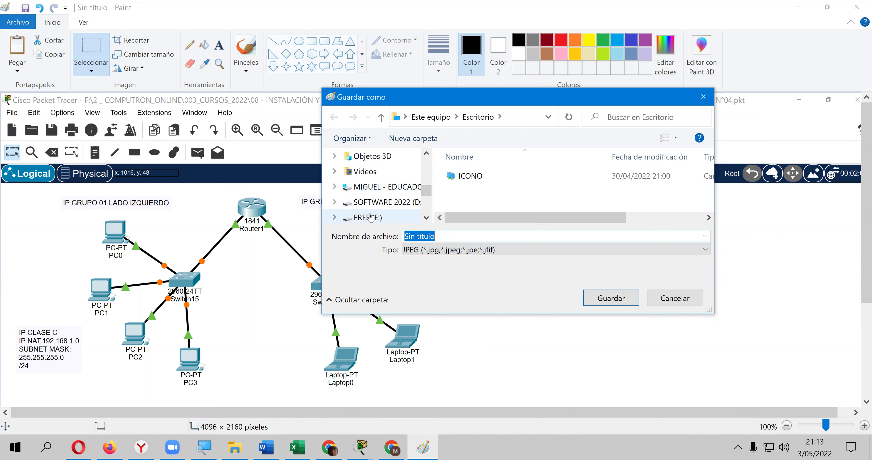
scroll(371, 218, "down", 1)
left_click(371, 216)
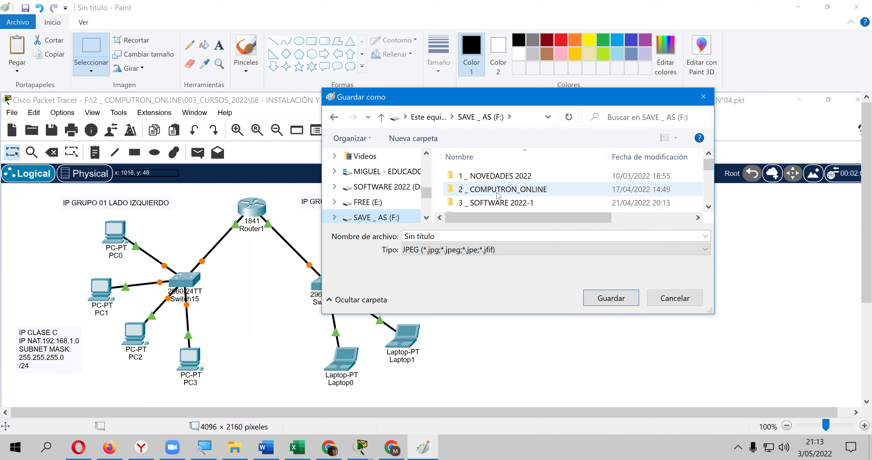
left_click(503, 192)
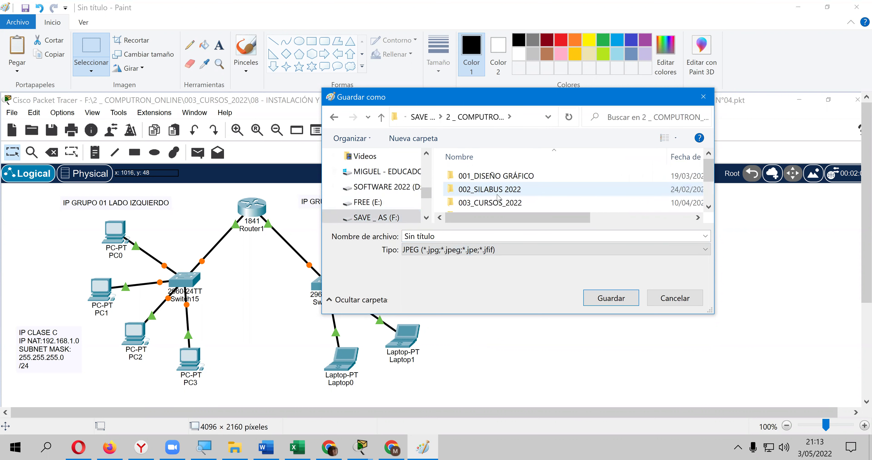
scroll(497, 197, "down", 1)
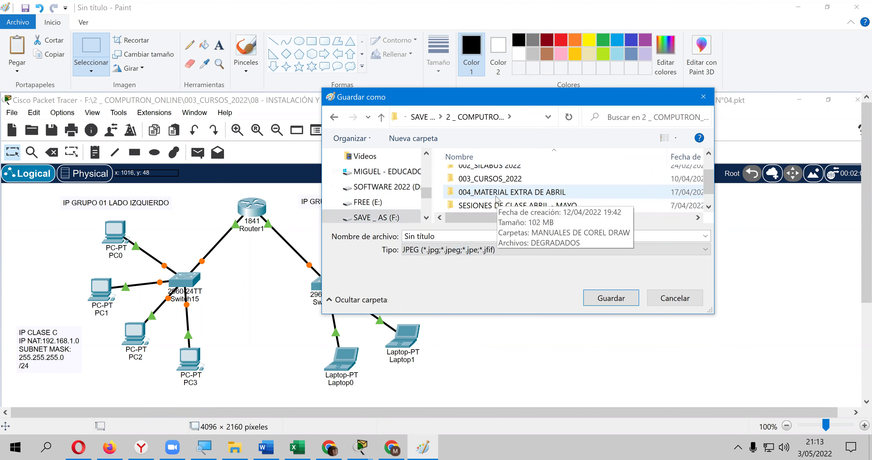
left_click(498, 179)
double_click(498, 180)
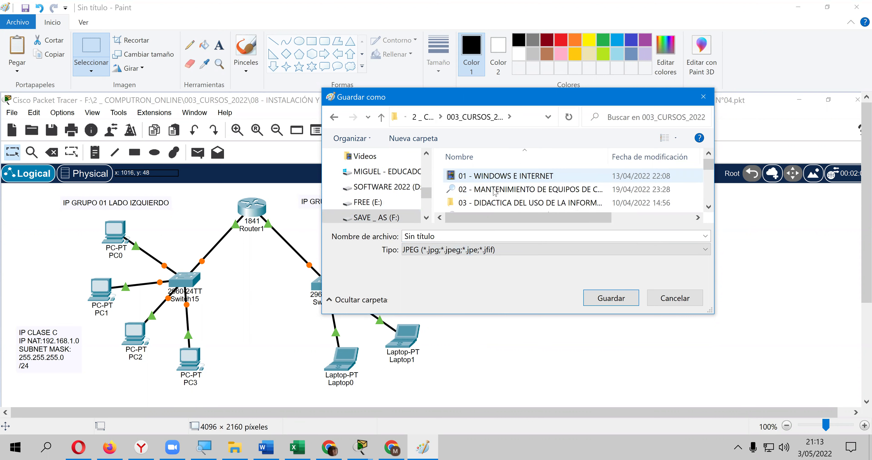
scroll(496, 201, "down", 2)
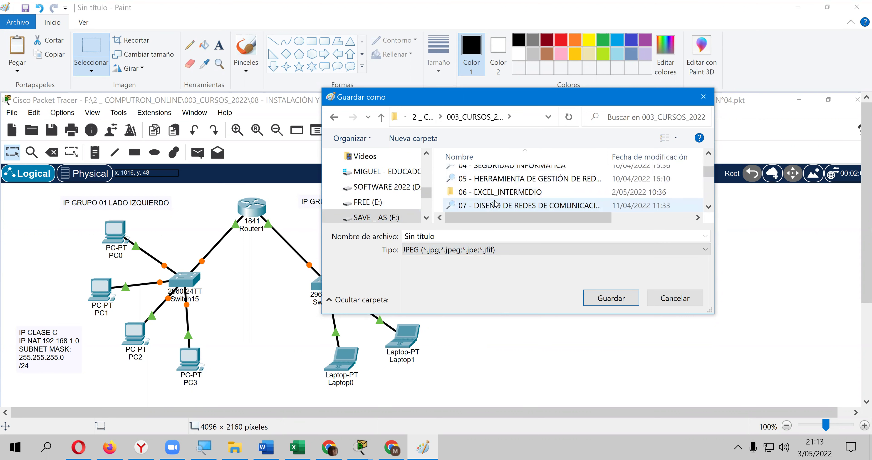
scroll(496, 204, "down", 2)
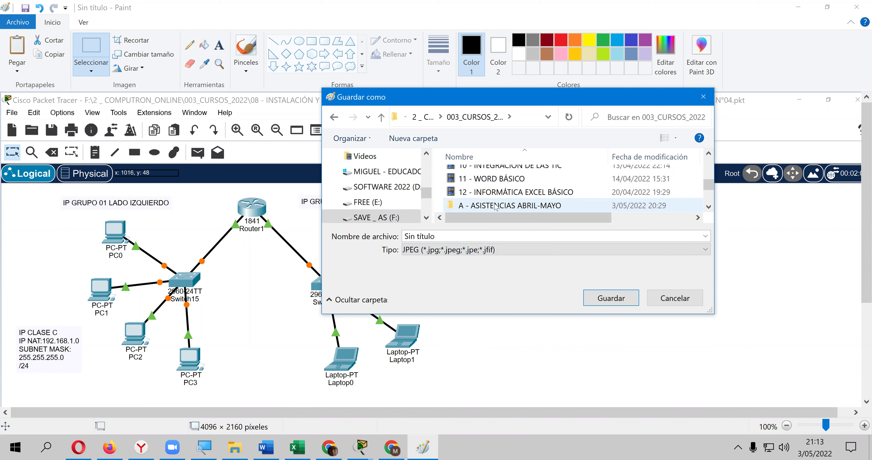
scroll(496, 208, "down", 1)
scroll(496, 208, "up", 1)
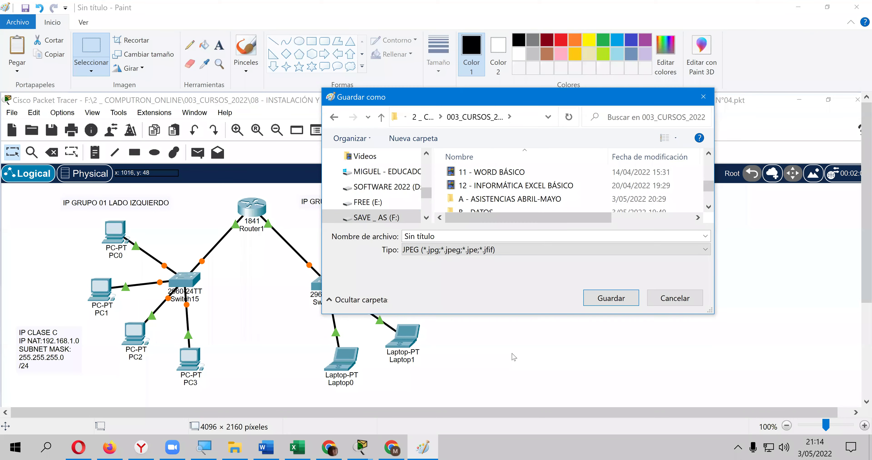
Set the Windows display scaling to 250% in the system's display settings and return to Paint's save dialog.
key("super+i")
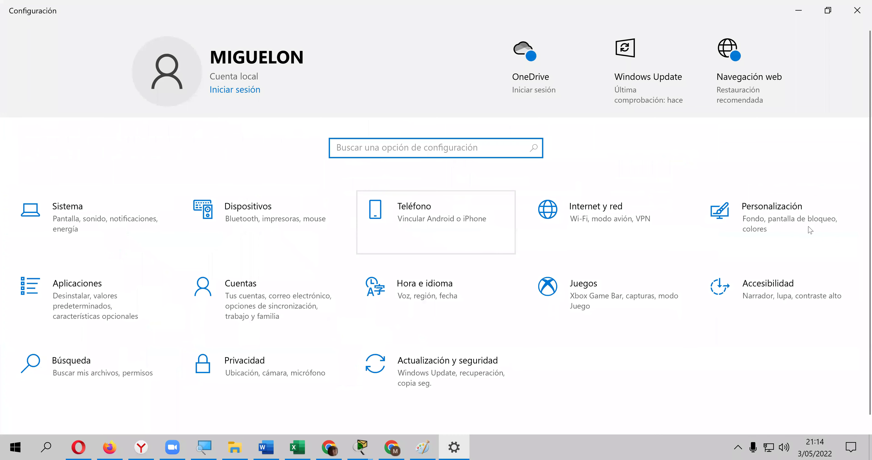
left_click(84, 220)
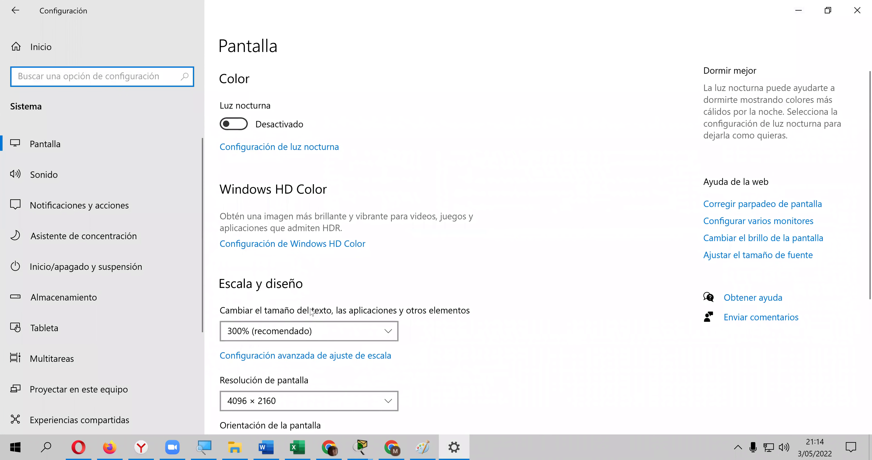
left_click(293, 334)
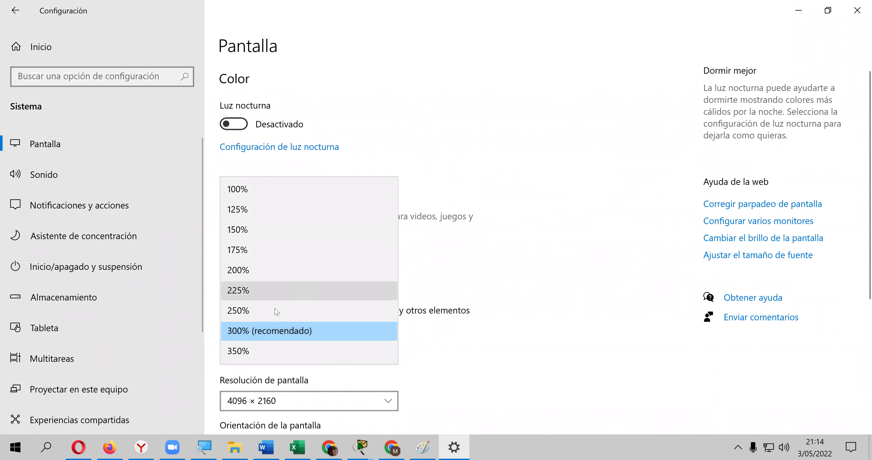
left_click(276, 310)
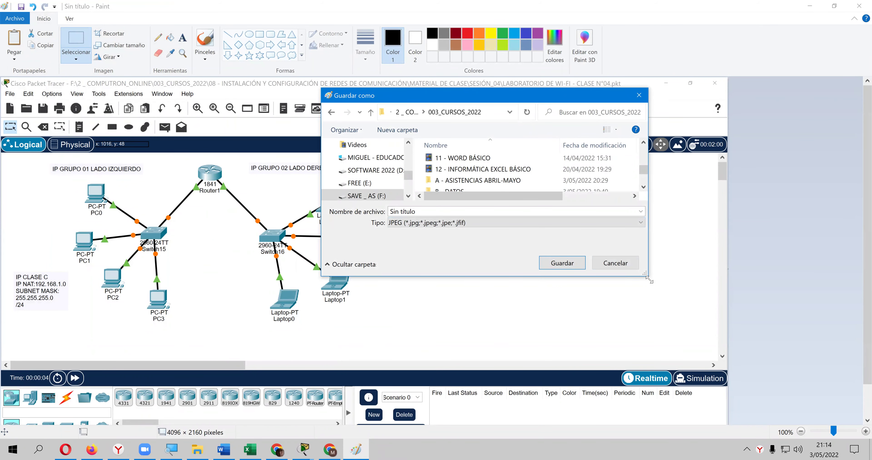
Browse the save location to the folder 08 - INSTALACIÓN Y CONFIGURACIÓN DE REDES DE COMUNICACIÓN > MATERIAL DE CLASE.
scroll(490, 204, "up", 2)
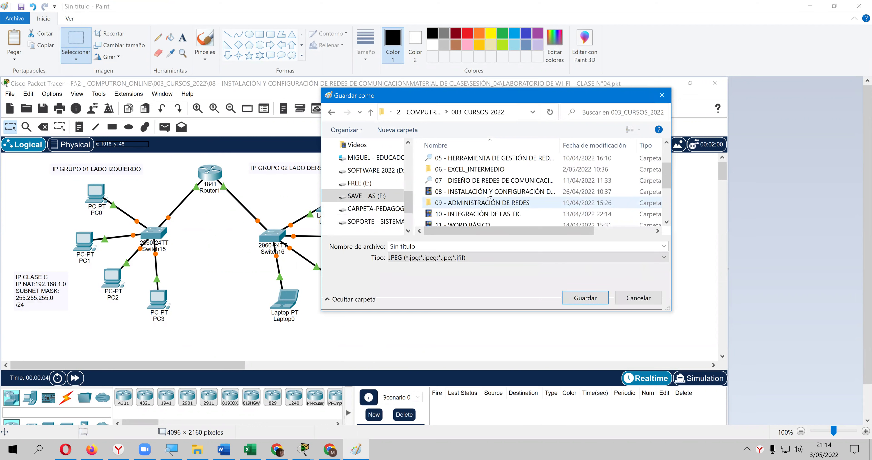
double_click(487, 192)
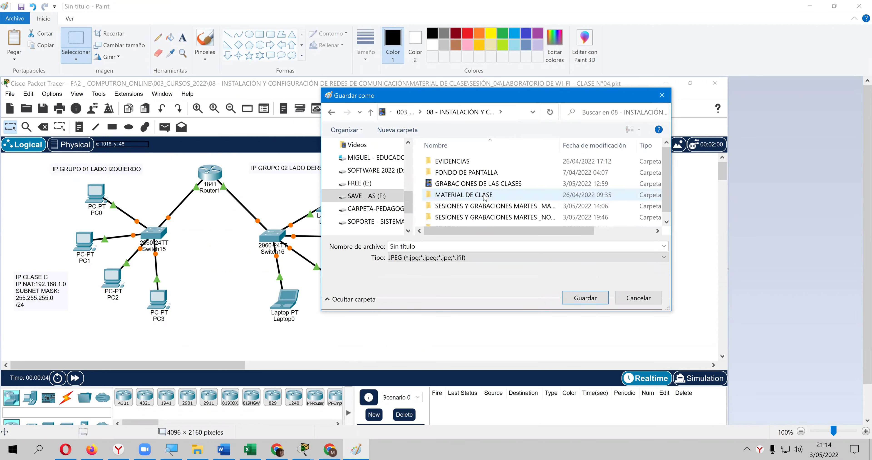
double_click(485, 196)
left_click(483, 198)
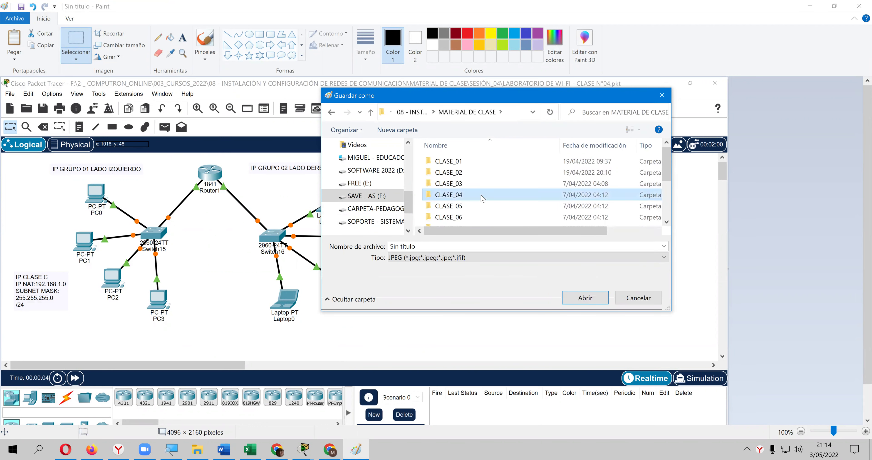
double_click(483, 198)
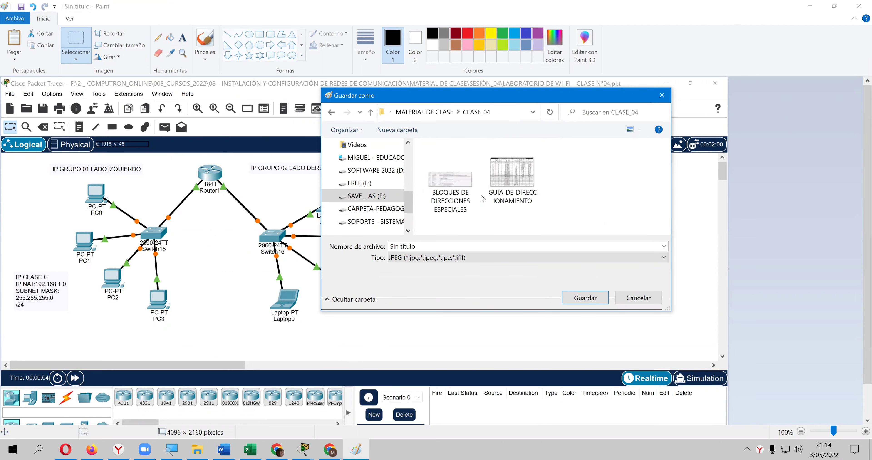
left_click(434, 115)
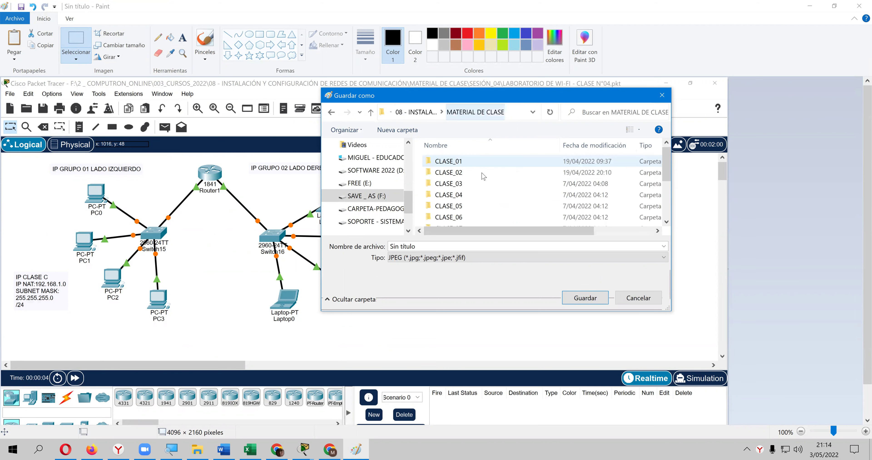
left_click(413, 112)
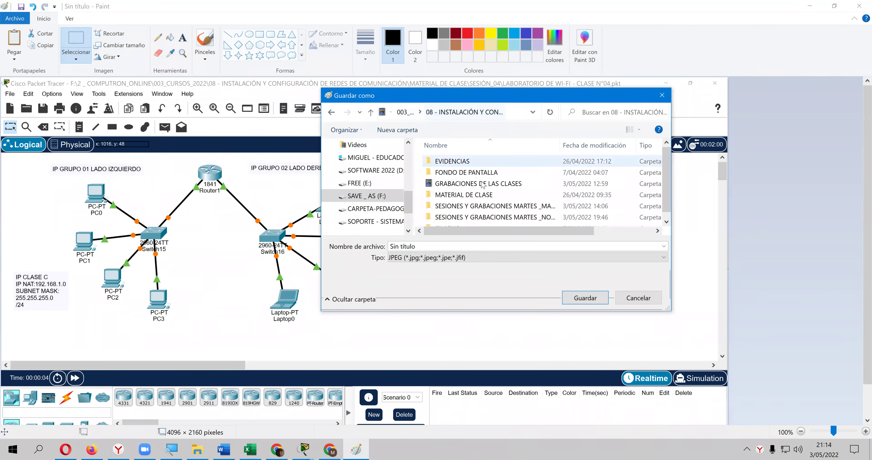
double_click(490, 198)
Save the capture in SESIÓN_04 as "EJERCICIO N°01 DE LAB_4_T-MAÑANA - I.C.R.C.", reusing the existing image's name, and close Paint.
scroll(491, 209, "down", 3)
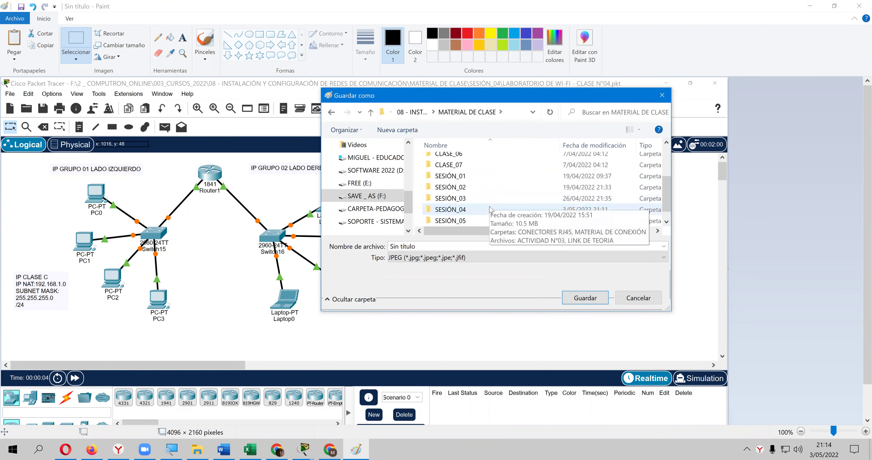
double_click(478, 202)
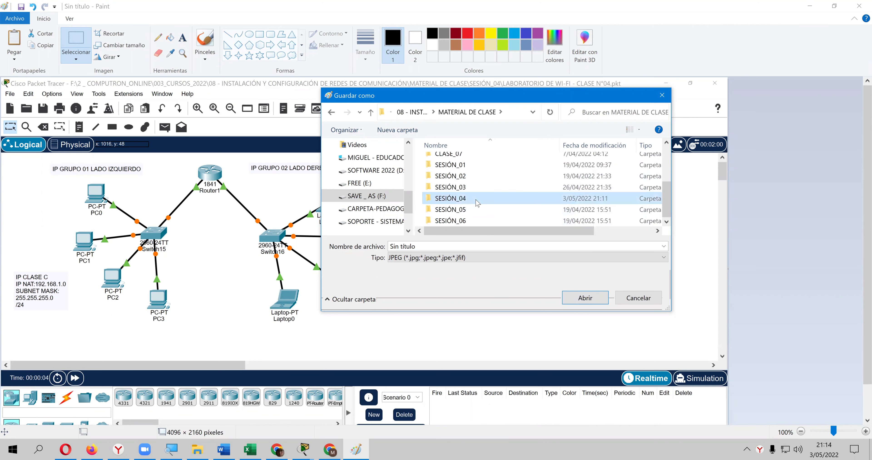
left_click(464, 214)
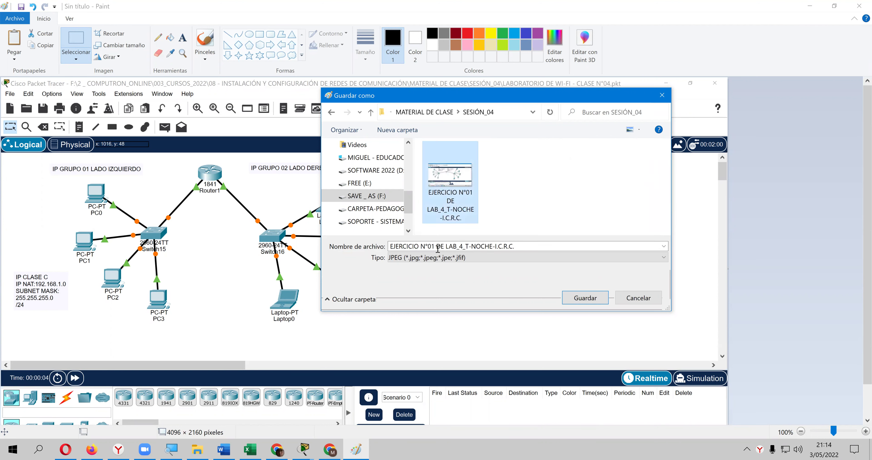
double_click(478, 246)
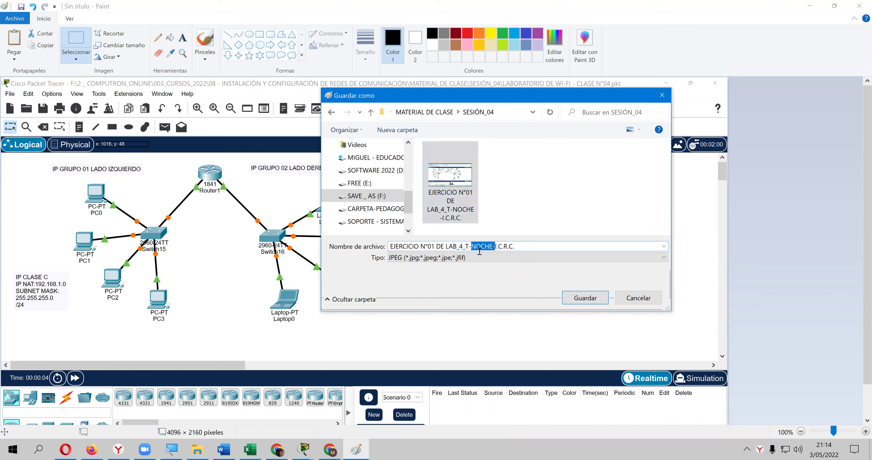
type("MA")
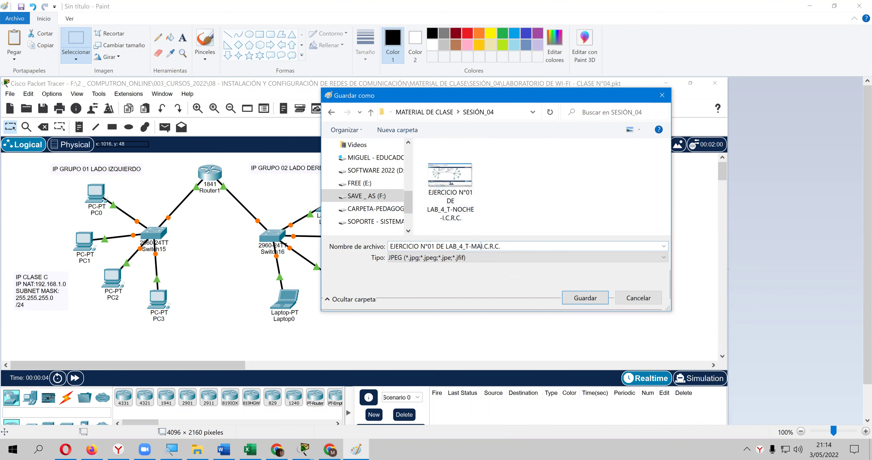
type("ÑANA -")
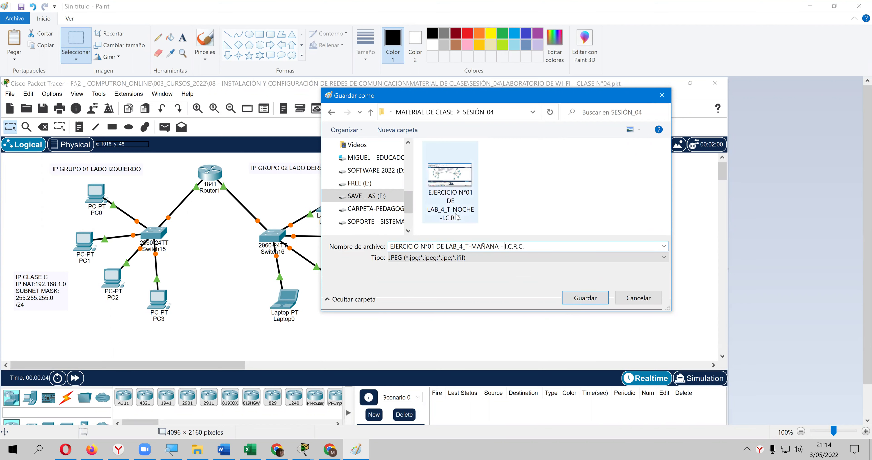
left_click(578, 303)
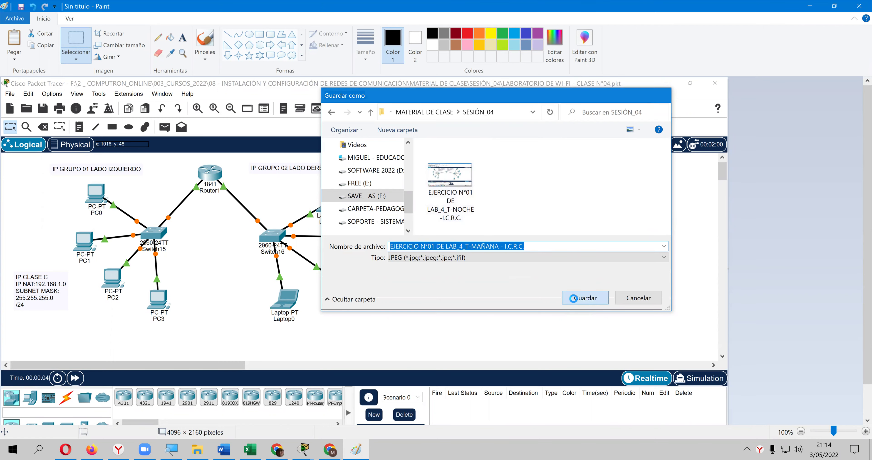
left_click(859, 7)
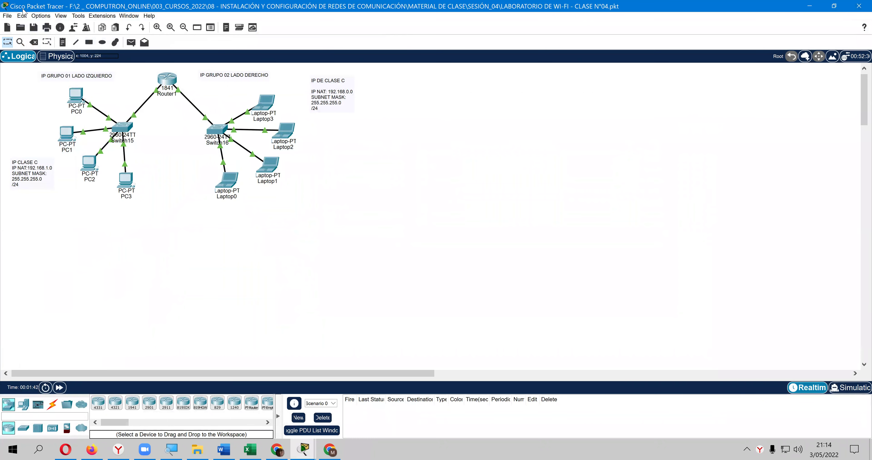
Start a new network in Packet Tracer, saving the changes to the current Wi-Fi lab.
left_click(8, 15)
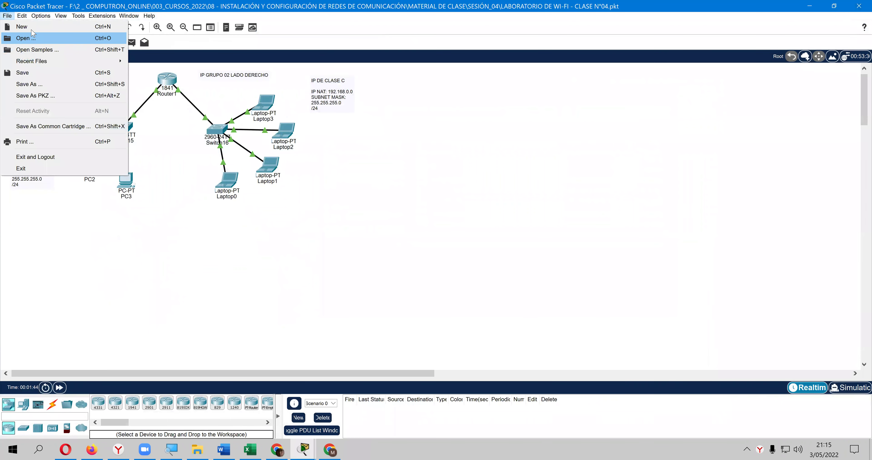
left_click(43, 32)
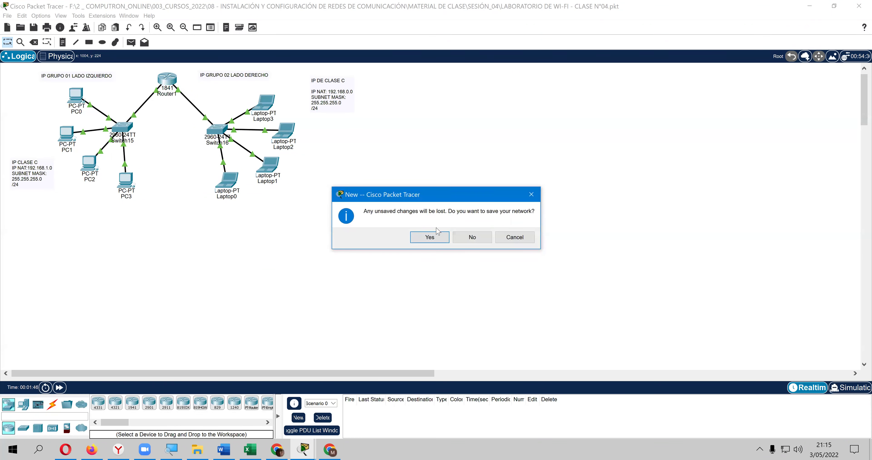
left_click(437, 236)
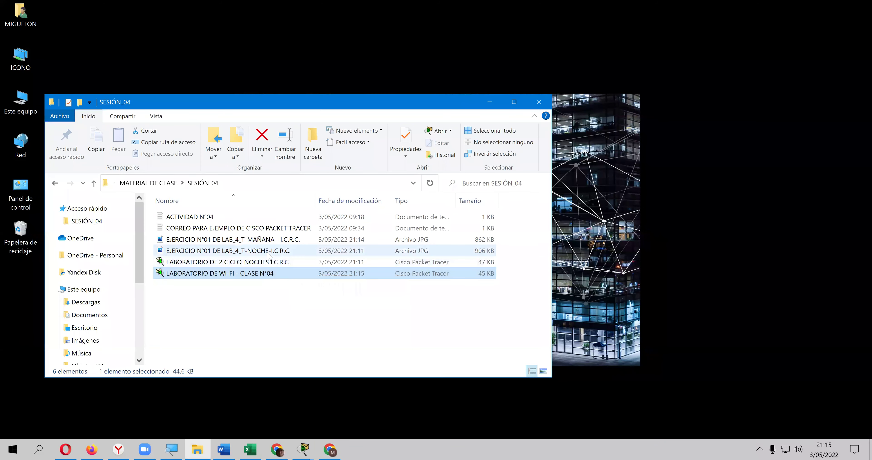
Rename the night-cycle Packet Tracer file in SESIÓN_04 as "LABORATORIO DE 2 CICLO_NOCHE - I.C.R.C.".
left_click(268, 253)
key("F2")
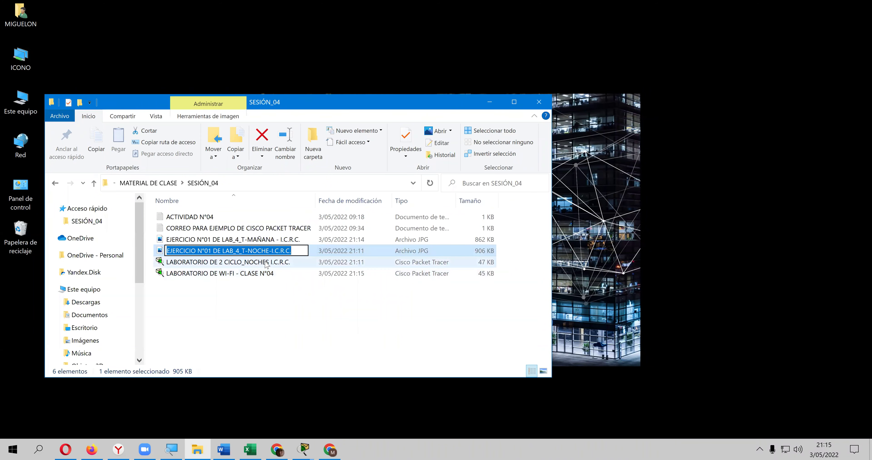
left_click(268, 263)
key("F2")
left_click(267, 263)
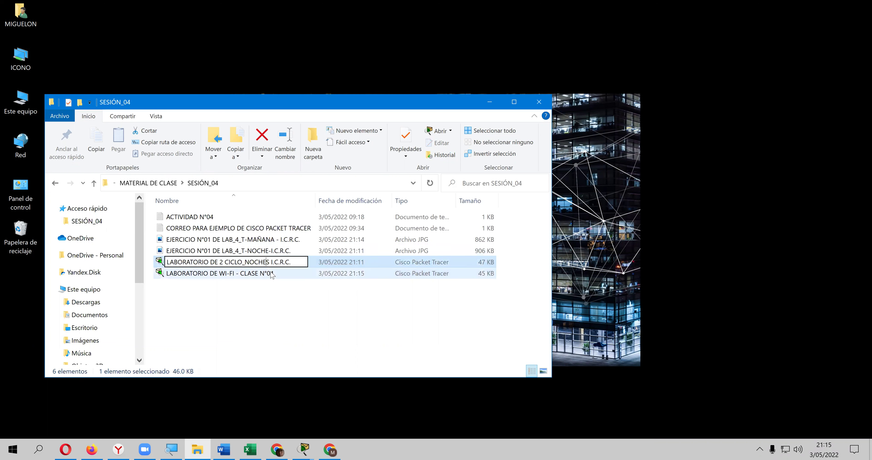
key("BackSpace")
type("-")
key("Return")
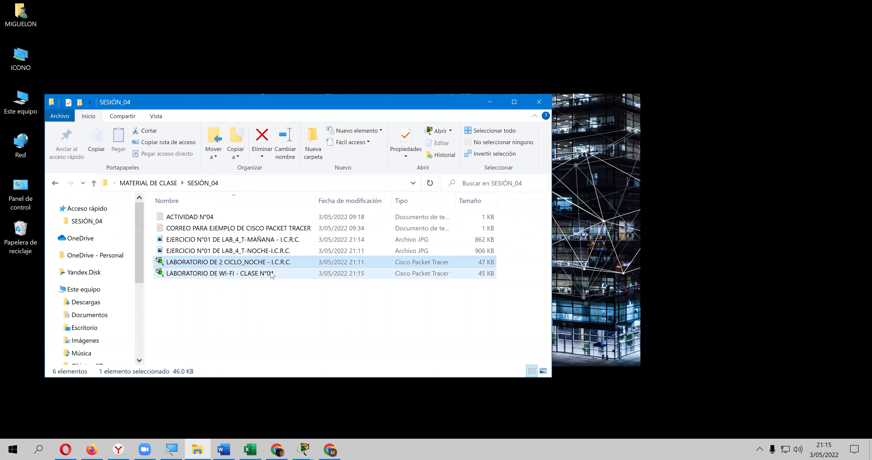
Rename the night-shift exercise image as "EJERCICIO N°01 DE LAB_4_T-NOCHE - I.C.R.C.".
key("Down")
key("Up")
key("Up")
key("F2")
key("End")
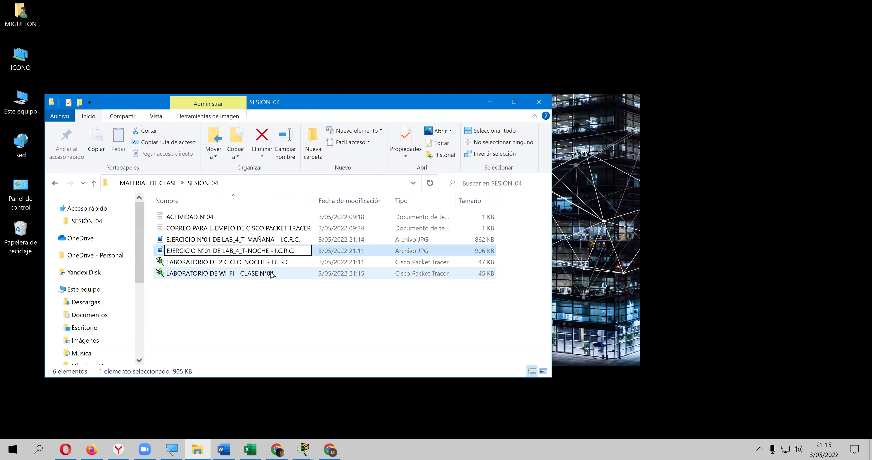
key("Return")
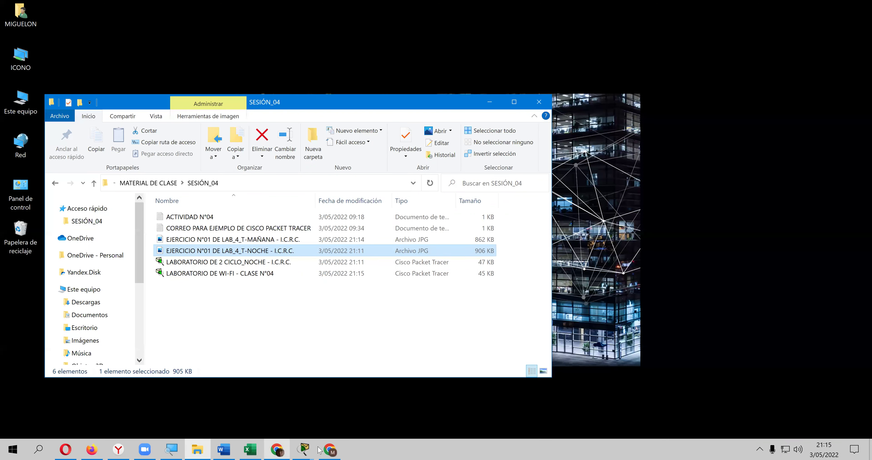
Upload the T-MAÑANA exercise image to the SESIÓN_04 folder in Google Drive, dismiss the upload notice, and minimize the windows.
left_click(330, 450)
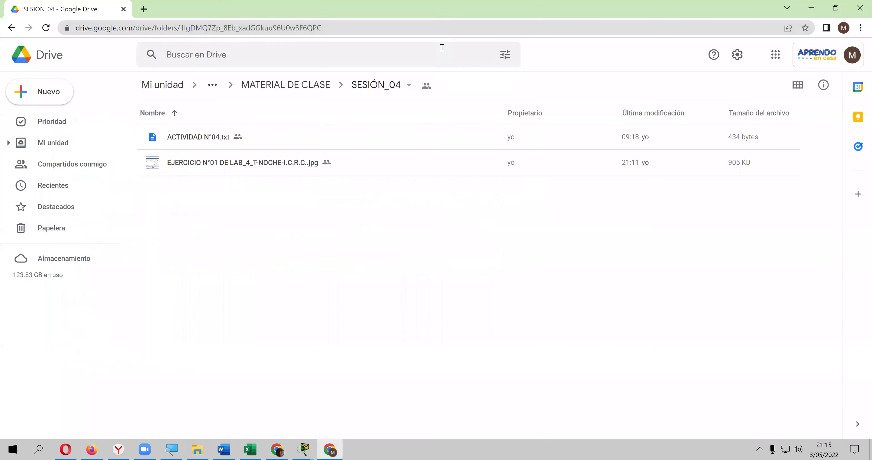
key("super+Down")
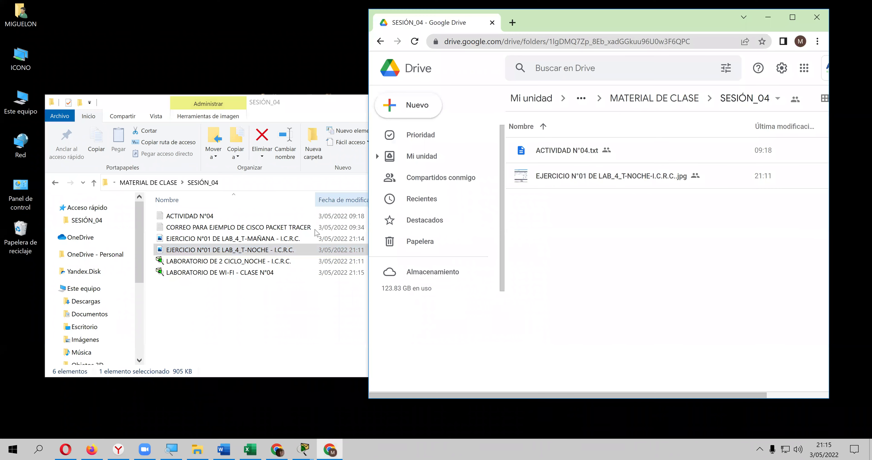
left_click_drag(294, 239, 547, 250)
left_click(311, 102)
left_click(373, 109)
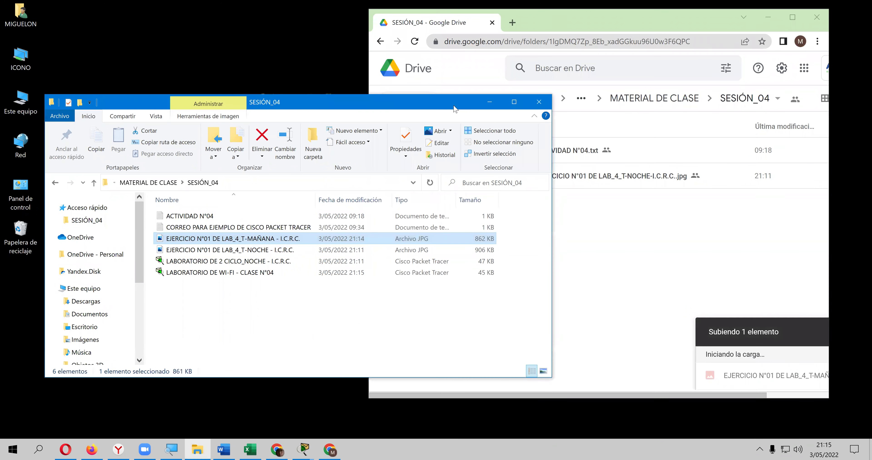
left_click(489, 102)
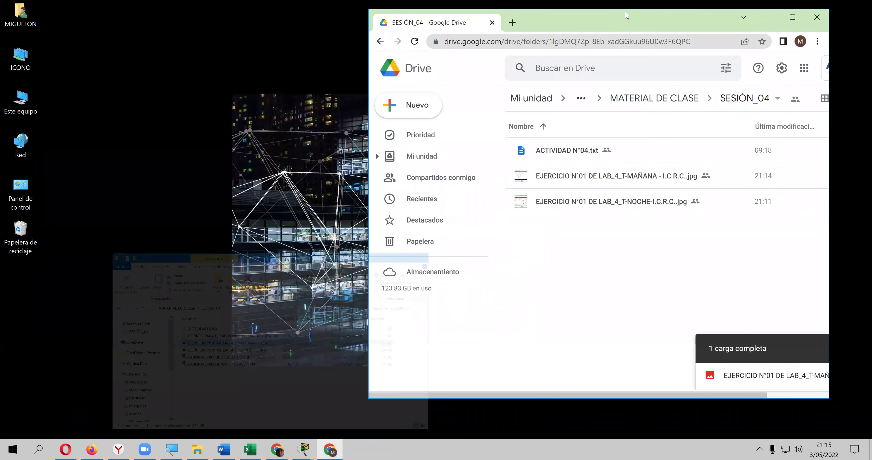
double_click(755, 12)
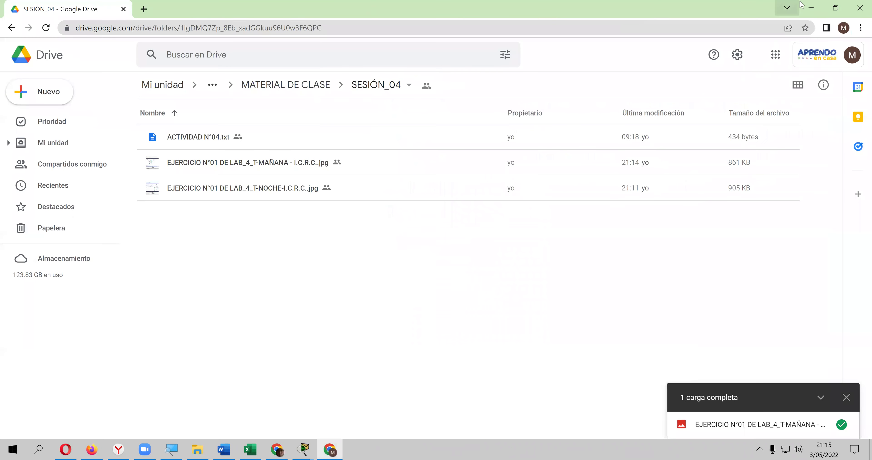
left_click(846, 397)
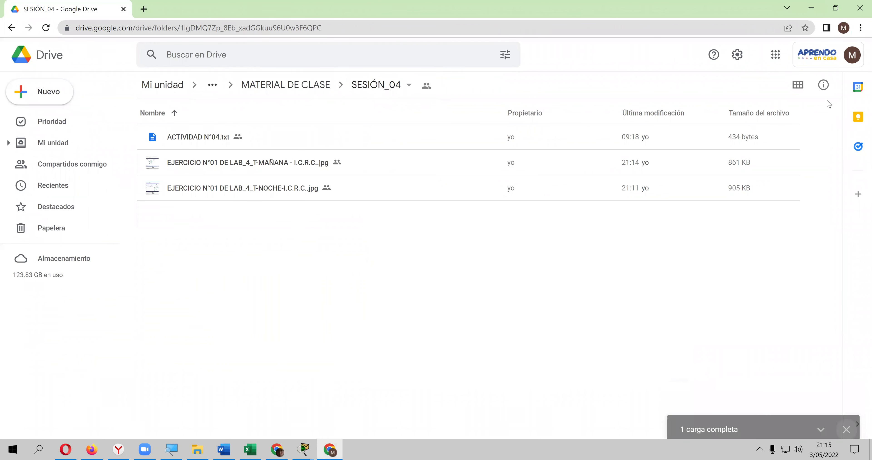
left_click(802, 8)
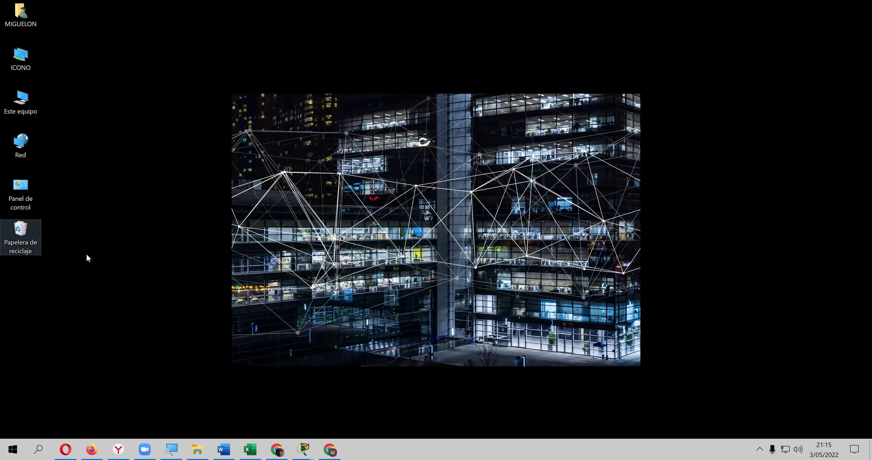
Empty the Windows recycle bin.
right_click(32, 228)
left_click(117, 274)
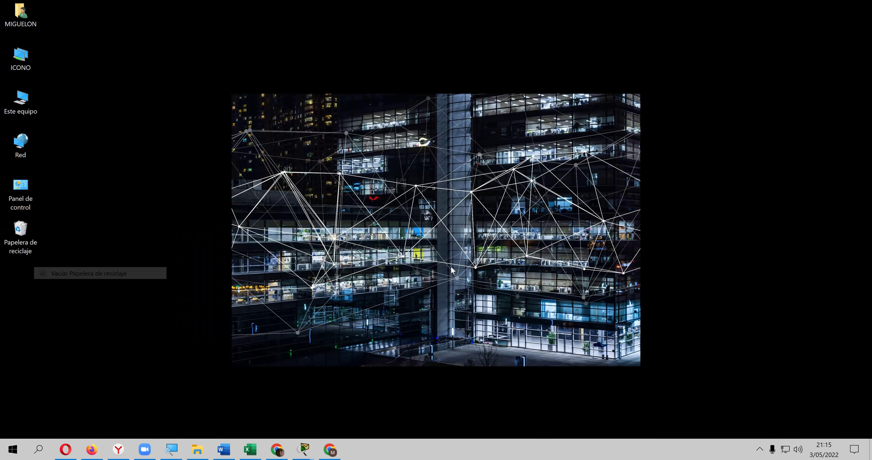
left_click(468, 258)
Increase the Windows display scaling in the system's display settings.
right_click(413, 232)
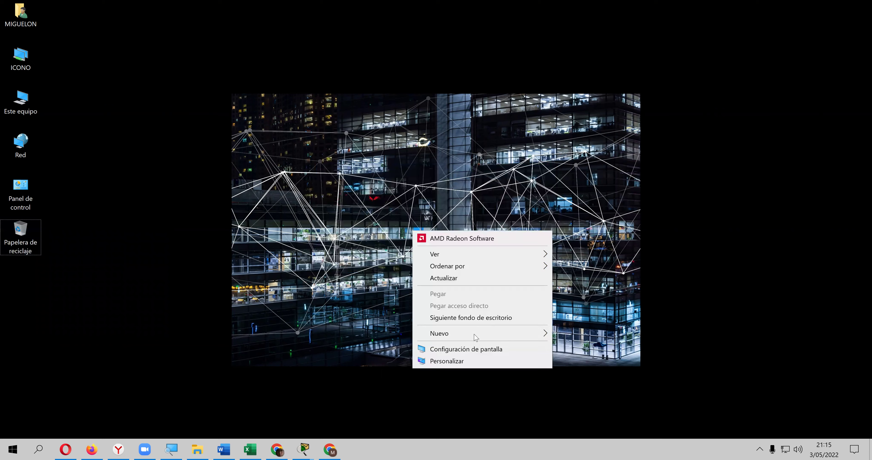
left_click(476, 349)
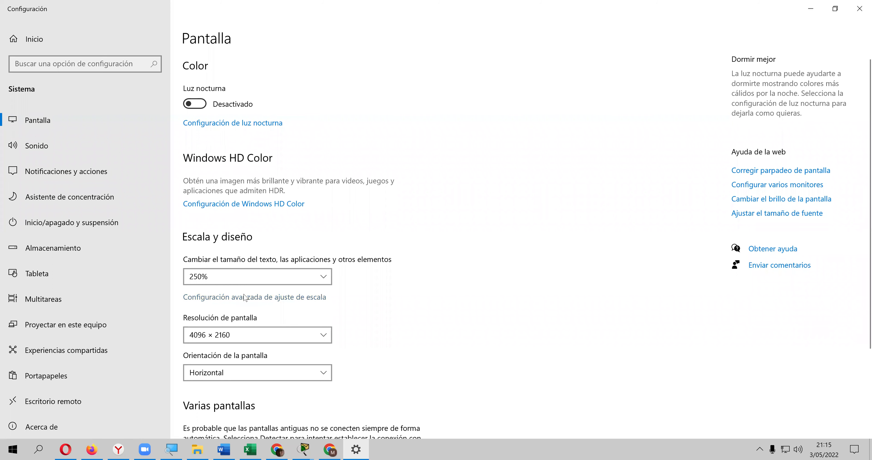
left_click(242, 278)
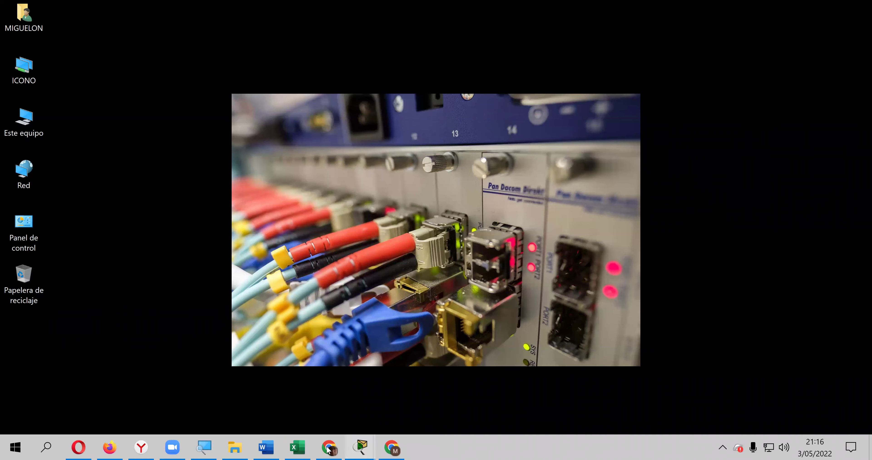
Switch to Packet Tracer and save the empty network on the Desktop as "LABORATORIO DE RED _ WIFI - NOCHE".
mouse_move(360, 447)
left_click(348, 356)
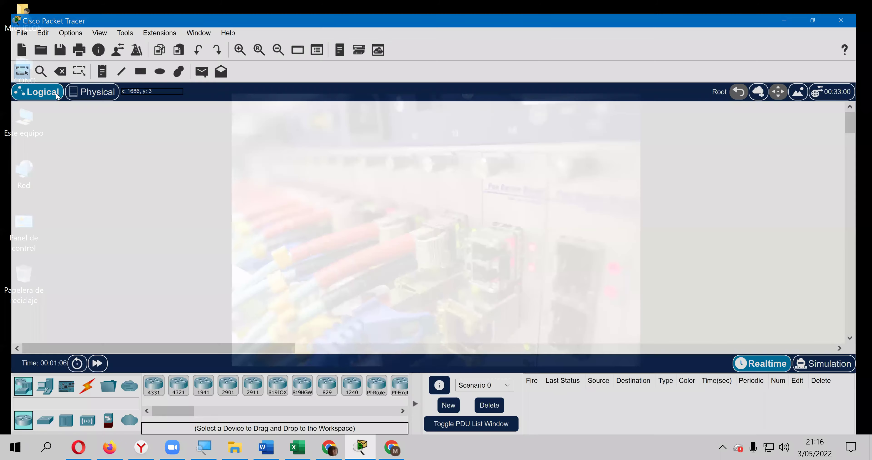
key("alt+f")
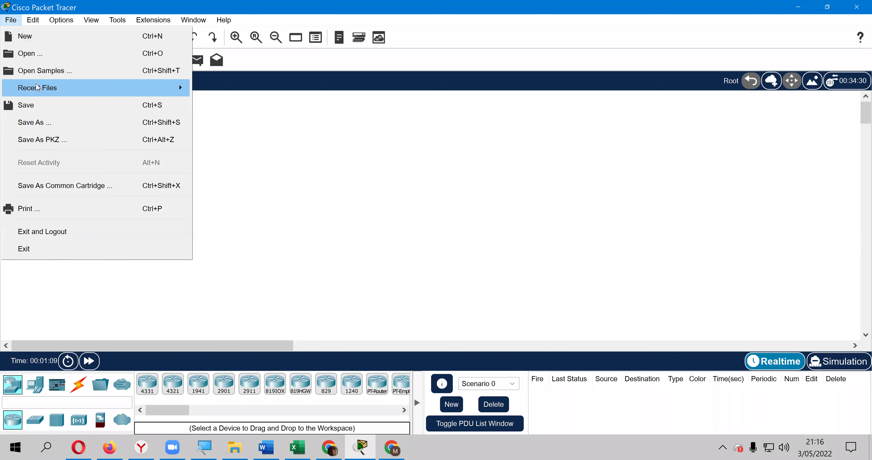
left_click(338, 175)
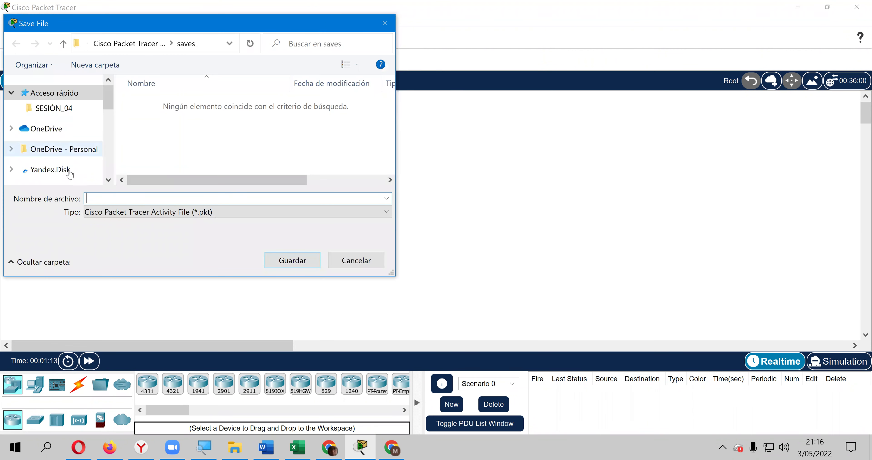
scroll(54, 170, "down", 3)
left_click(51, 154)
left_click(114, 198)
type("LABORATORIO DE RED _ WIFI")
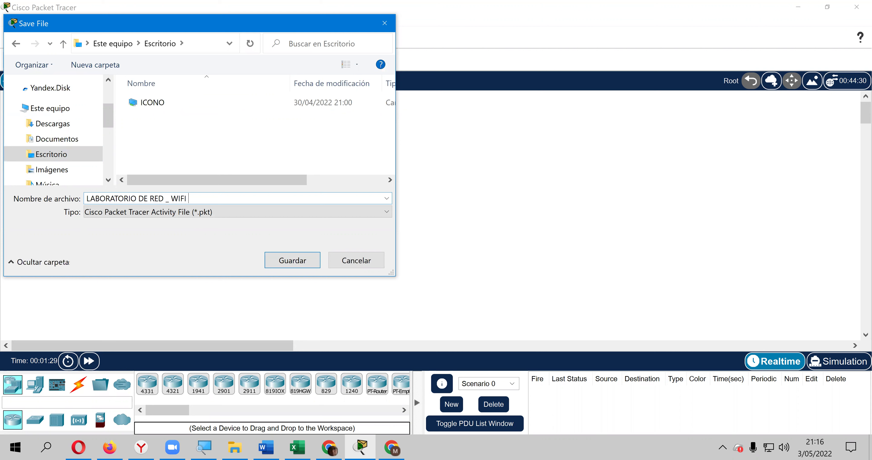
type("OCHE")
left_click(305, 261)
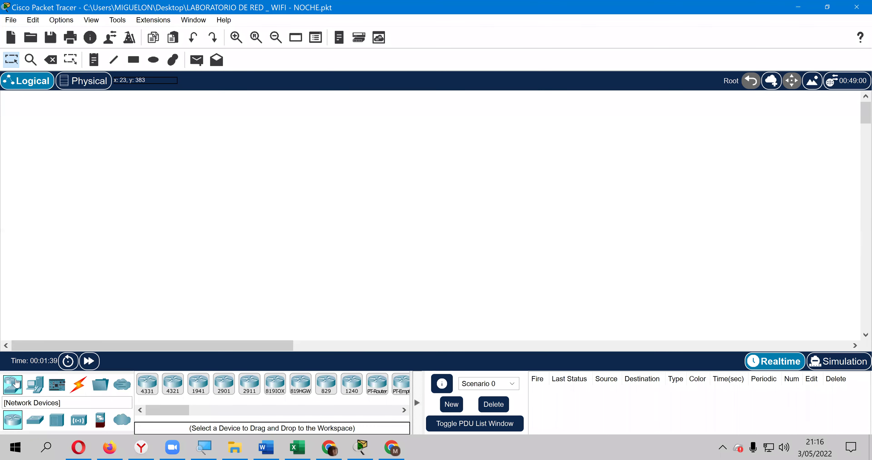
Choose the HomeRouter-PT-AC wireless device for placement in the logical workspace.
left_click(81, 419)
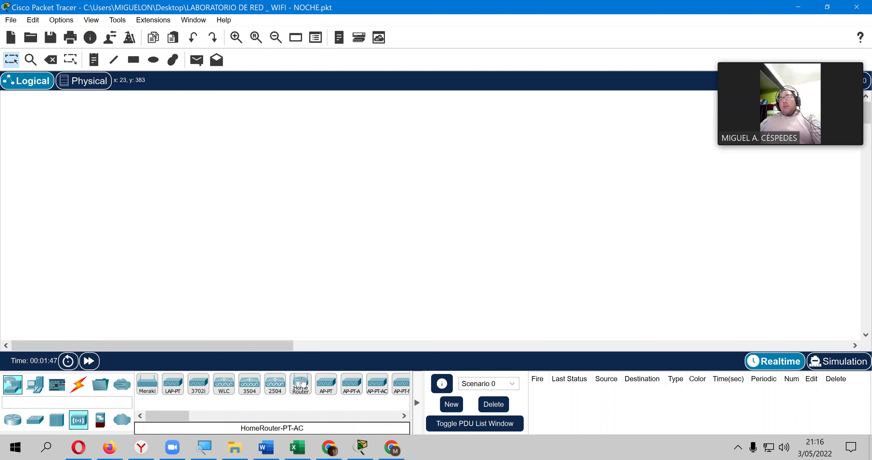
left_click(307, 393)
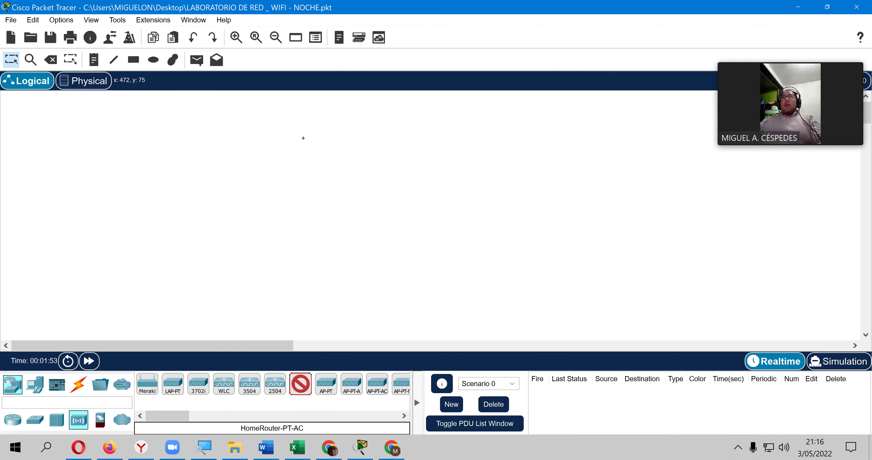
Place a HomeRouter-PT-AC wireless router in the workspace and add five PC-PT computers in an arc to its left and below it.
left_click(302, 138)
left_click_drag(315, 139, 339, 129)
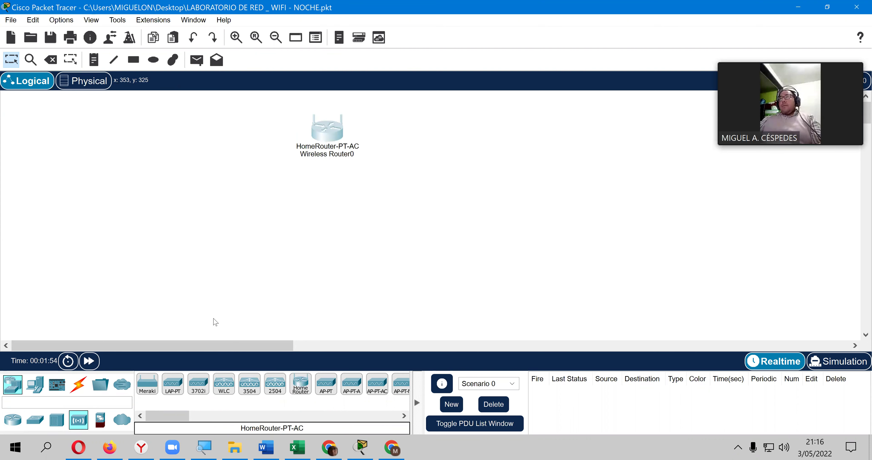
left_click(36, 385)
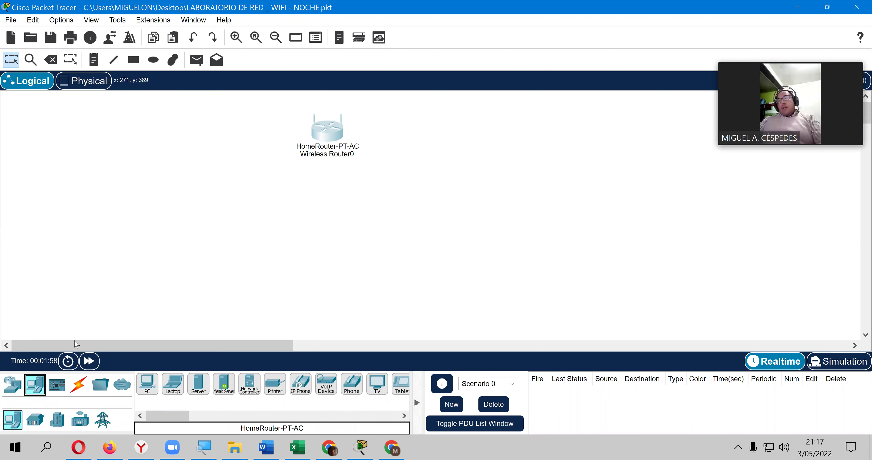
left_click(147, 388)
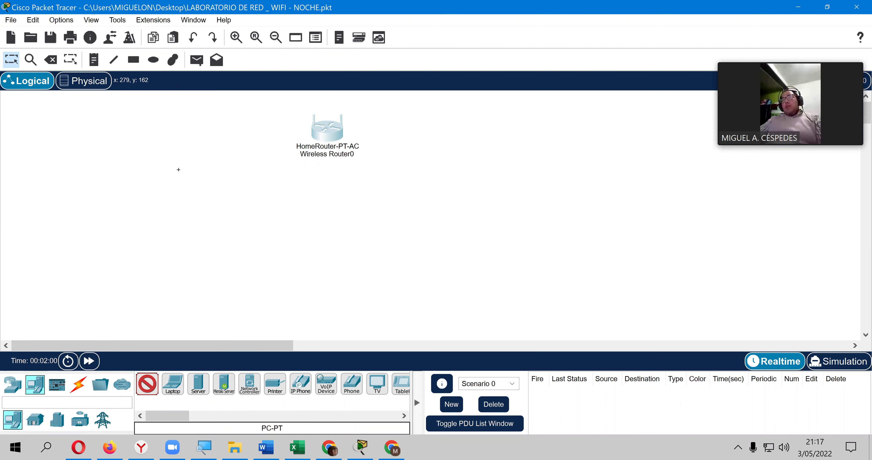
left_click(178, 158)
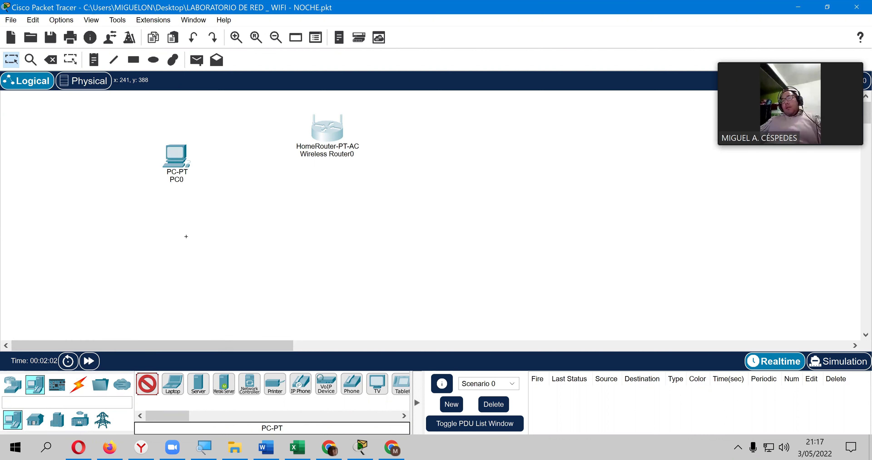
left_click(180, 213)
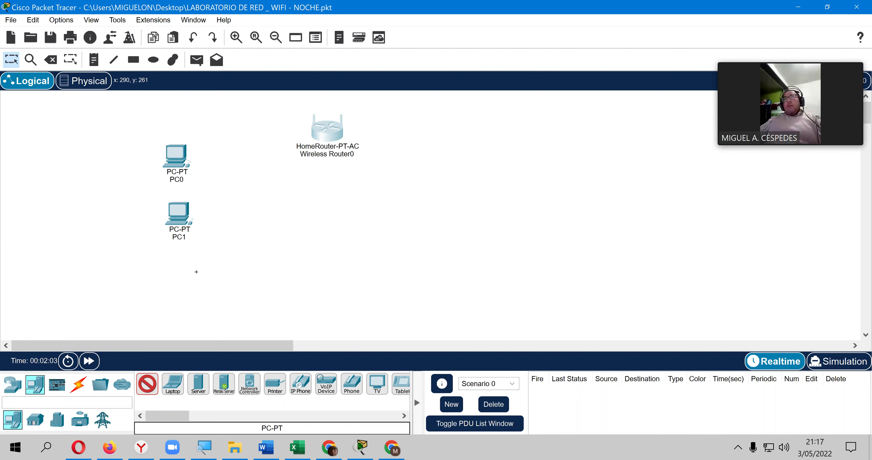
left_click(262, 298)
left_click(325, 299)
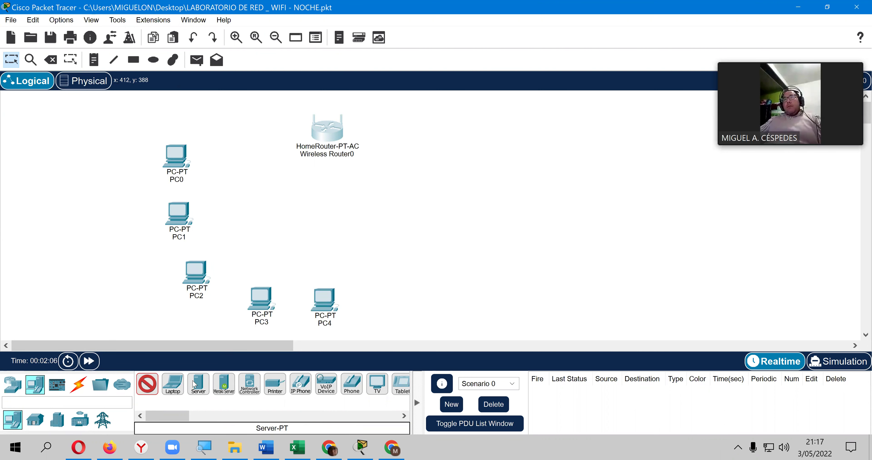
Add five Laptop-PT devices, four down the right side of the router and one to its upper left.
left_click(173, 384)
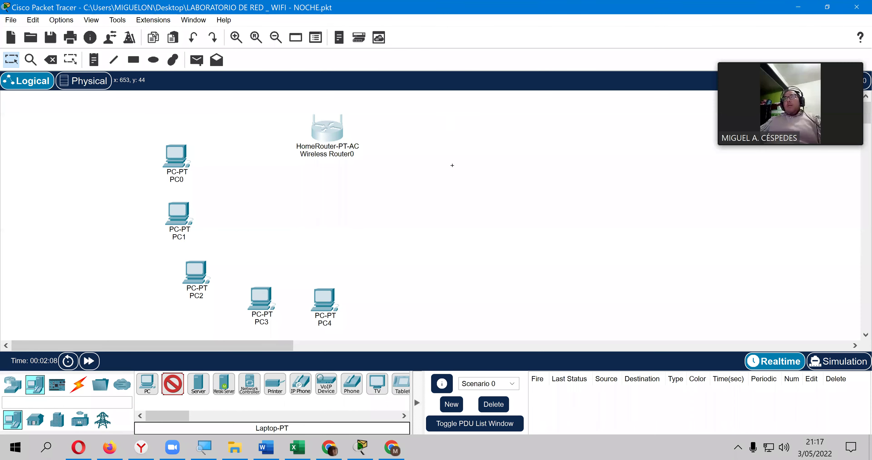
left_click(448, 117)
left_click(453, 172)
left_click(439, 226)
left_click(403, 281)
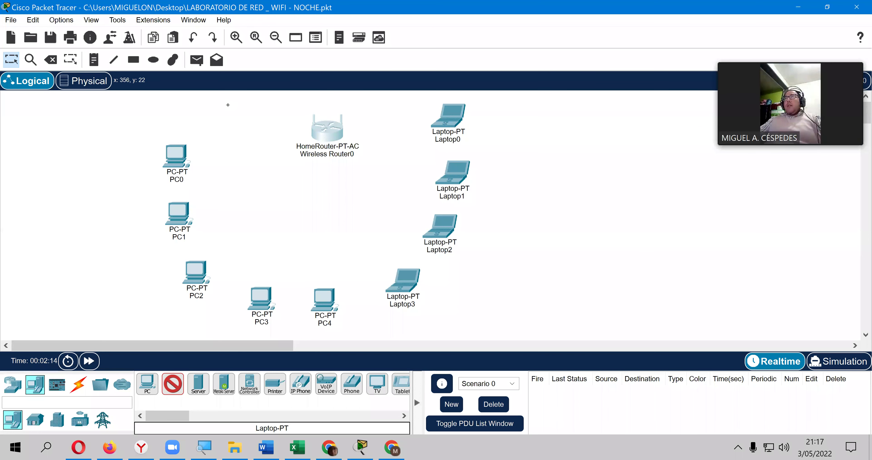
left_click(228, 104)
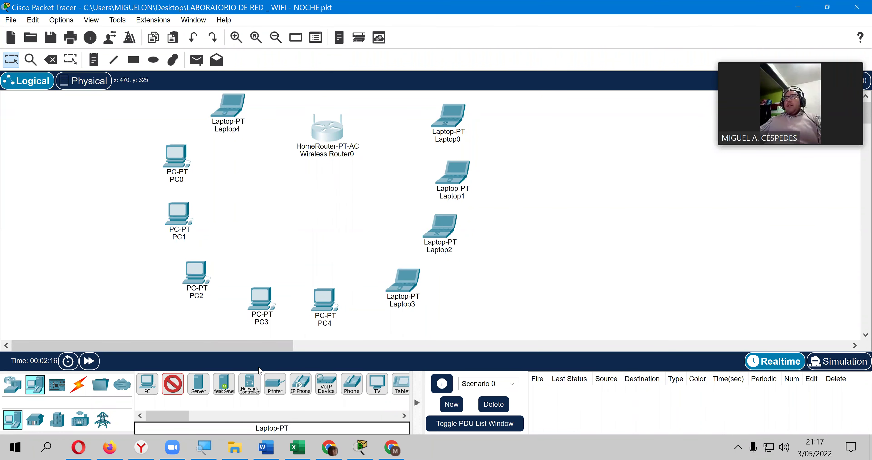
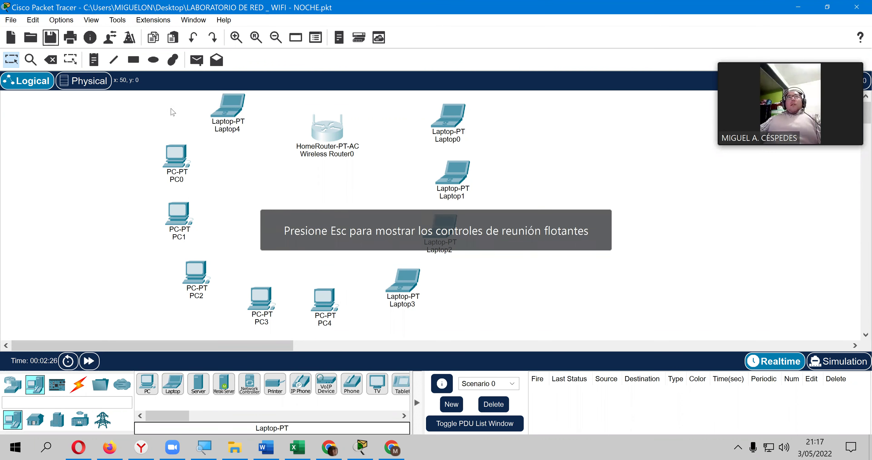
Spread the five PCs outward to the left and move Laptop4 between PC4 and Laptop3 to complete the arc.
left_click_drag(178, 149, 161, 109)
left_click_drag(178, 212, 139, 186)
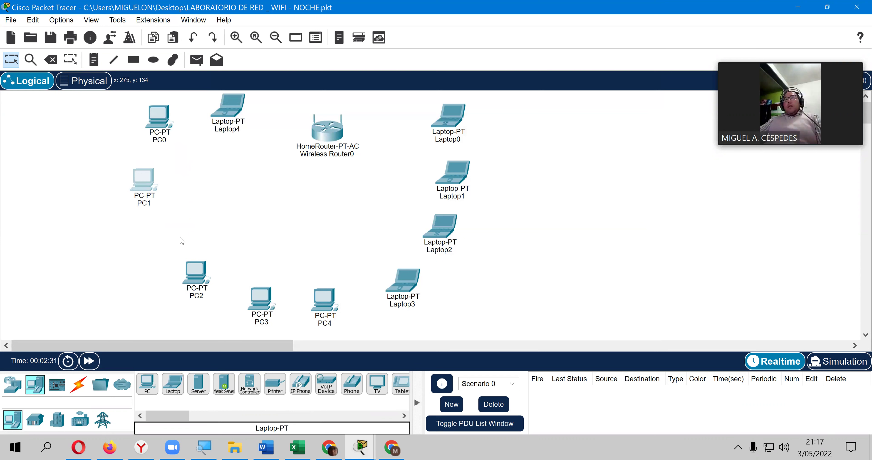
left_click_drag(191, 274, 156, 251)
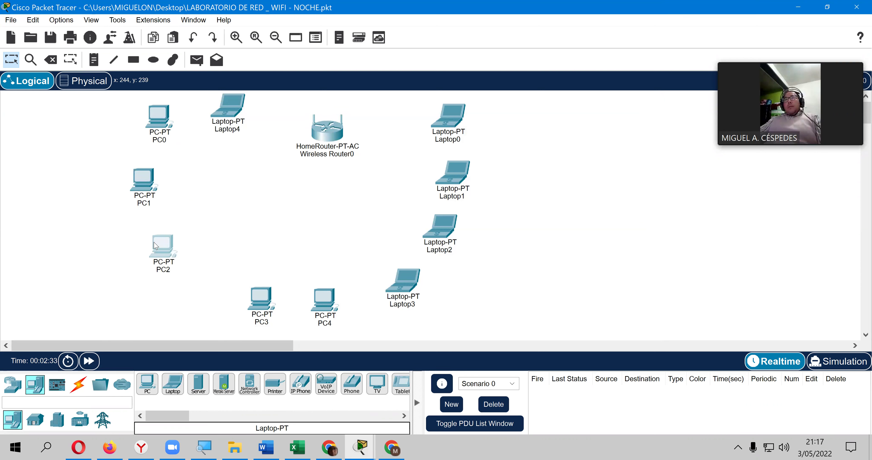
left_click_drag(258, 303, 203, 299)
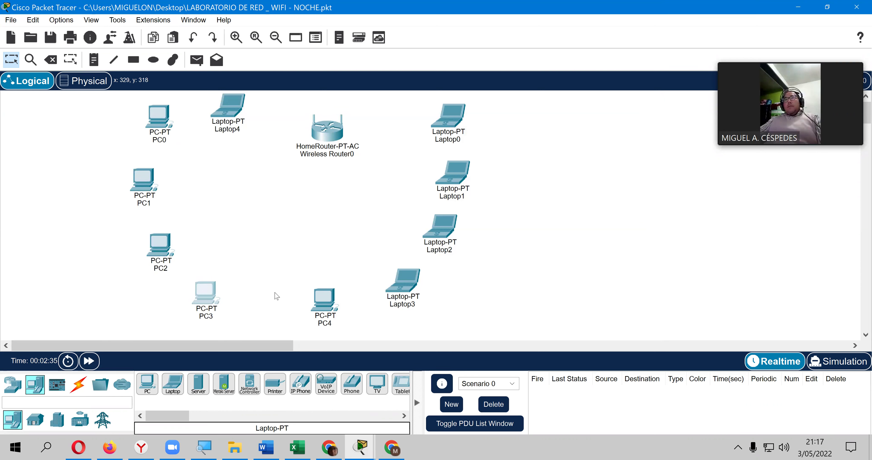
left_click_drag(318, 301, 266, 307)
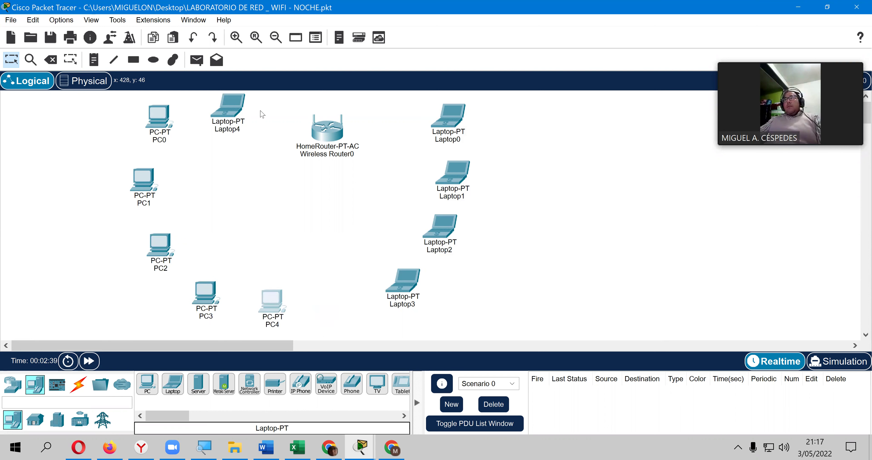
left_click_drag(234, 112, 348, 303)
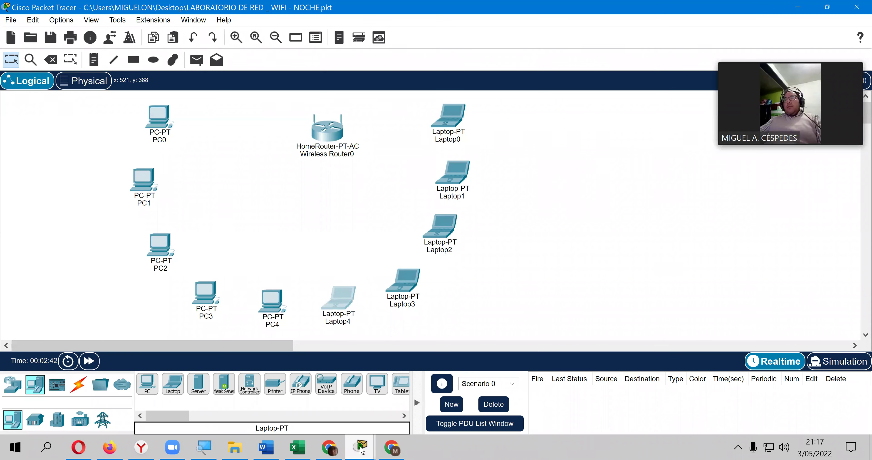
Close the leftover PC1 device window and save the network file.
mouse_move(360, 447)
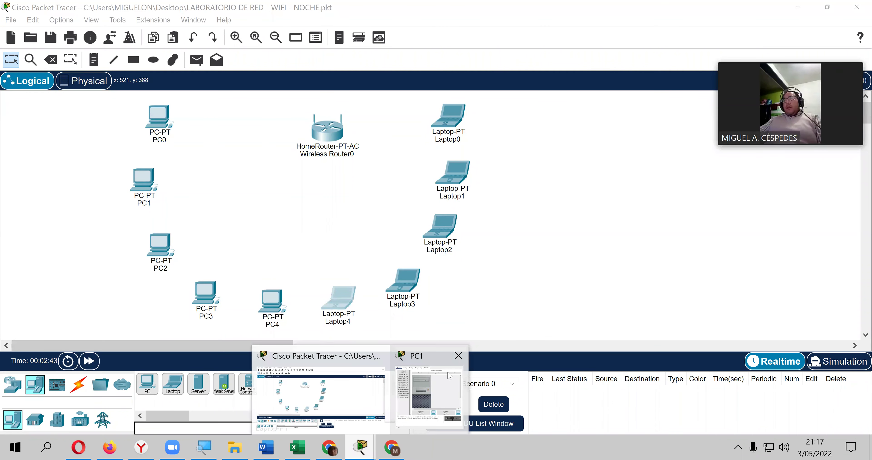
left_click(460, 355)
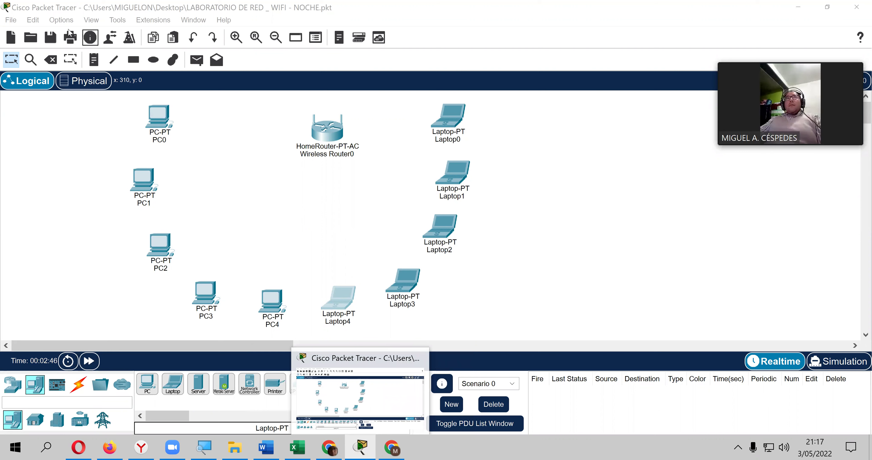
left_click(50, 37)
Reposition the wireless router midway between the PCs and the laptops and save the network file.
left_click_drag(330, 135, 291, 135)
left_click_drag(237, 97, 396, 187)
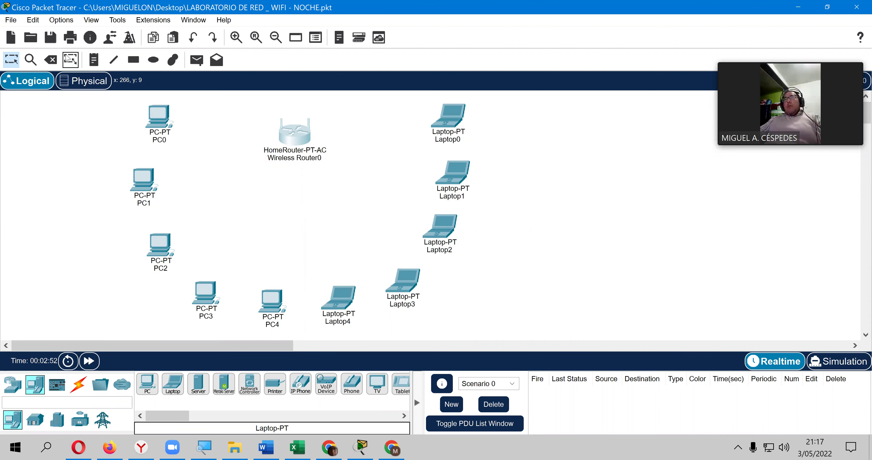
left_click(50, 38)
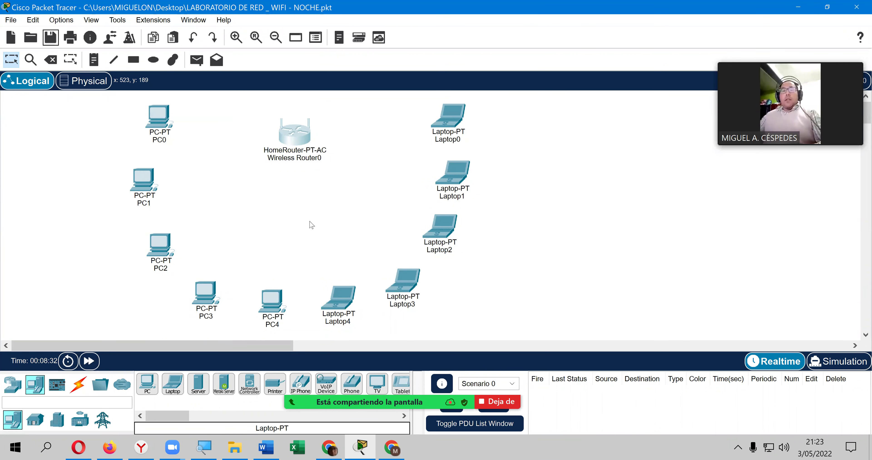
left_click_drag(297, 143, 307, 135)
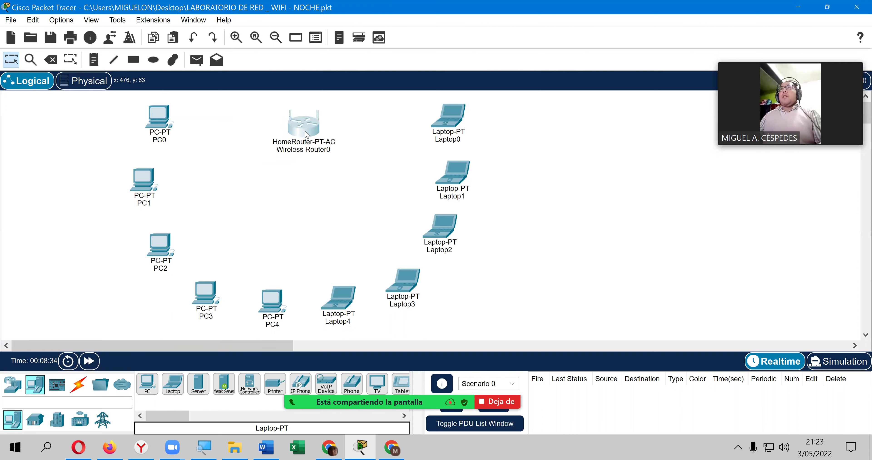
Power off PC0, replace its wired network module with the WMP300N wireless module, and power it back on.
left_click(160, 121)
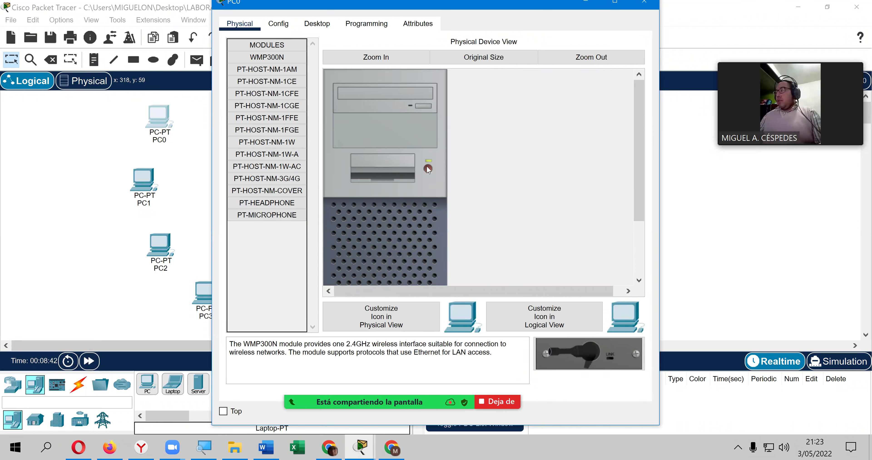
left_click(428, 168)
scroll(423, 237, "down", 3)
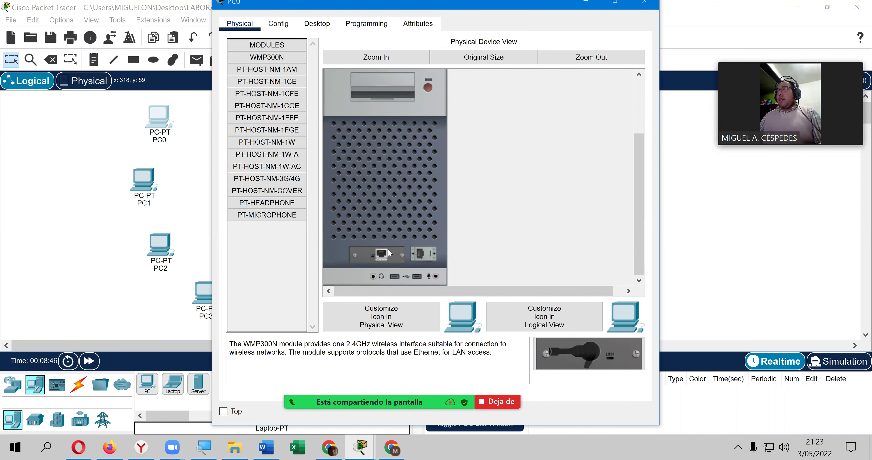
left_click_drag(388, 253, 289, 250)
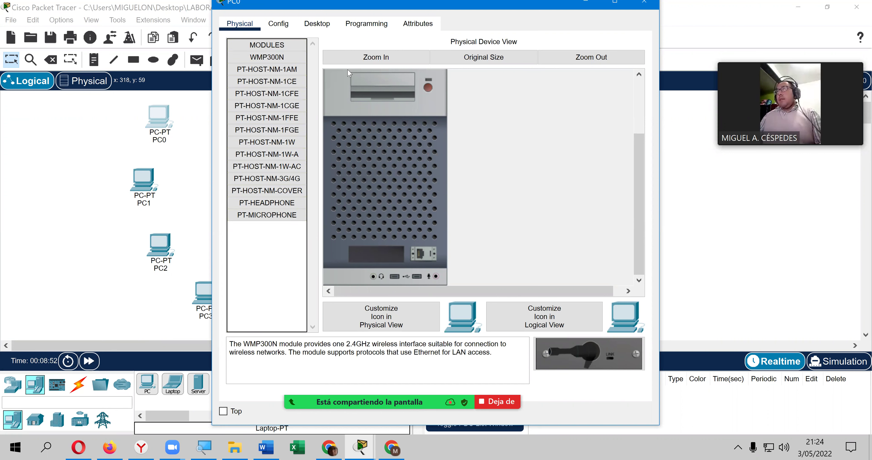
left_click(267, 58)
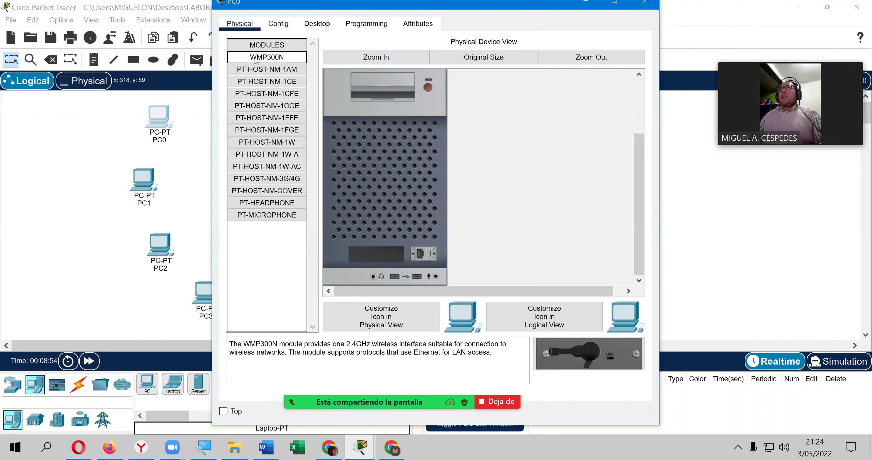
left_click_drag(271, 60, 379, 258)
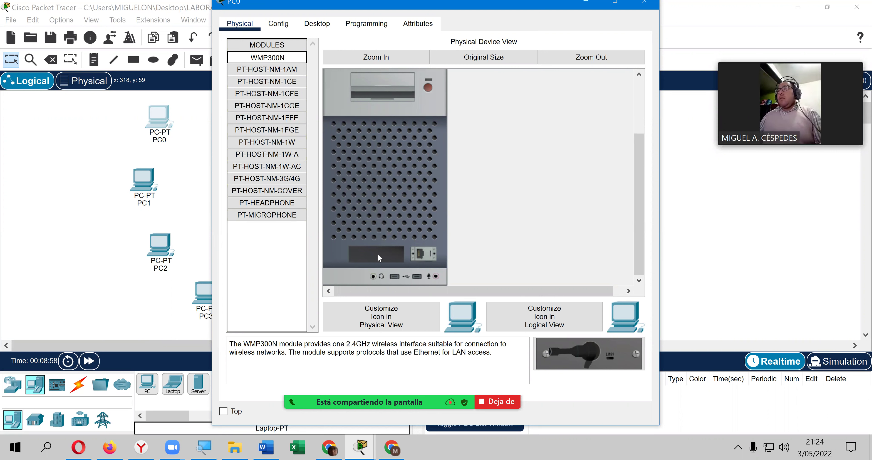
left_click(429, 88)
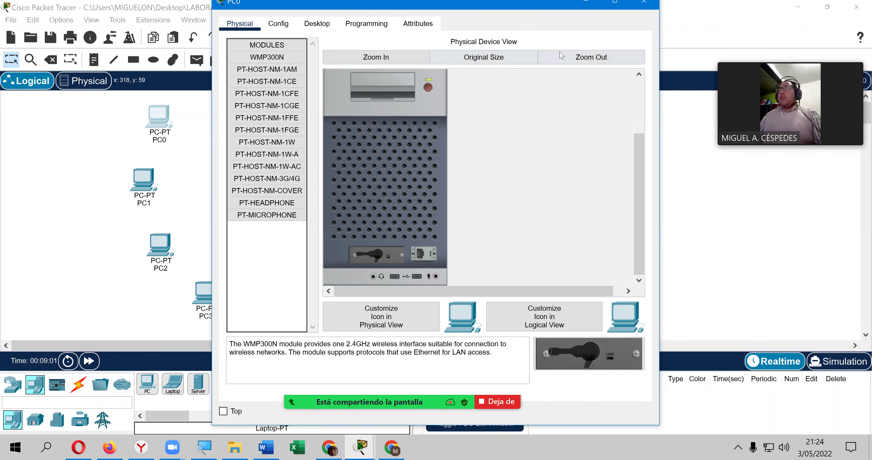
left_click(644, 4)
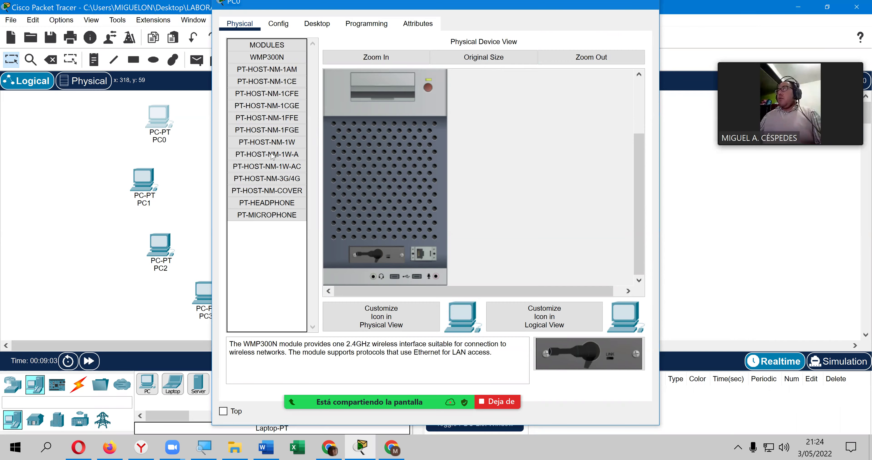
Swap PC1's wired network module for the WMP300N wireless module with the power off, and turn PC1 back on.
left_click(150, 188)
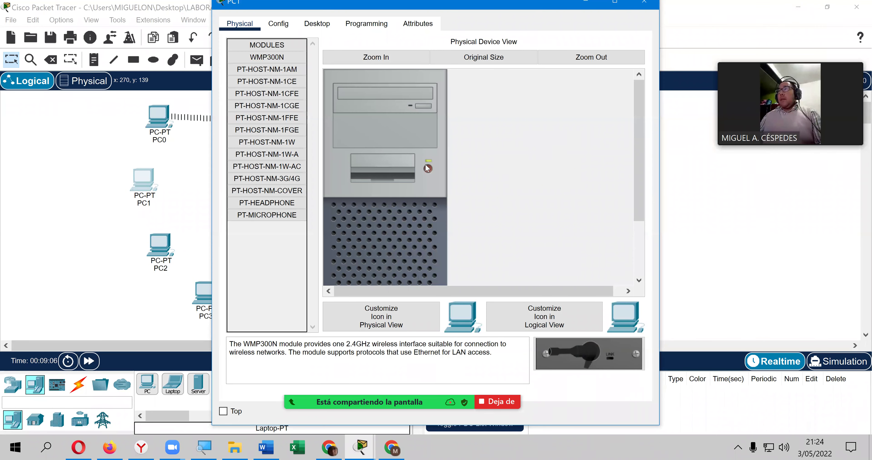
scroll(397, 256, "down", 3)
left_click_drag(388, 261, 292, 259)
left_click_drag(277, 58, 405, 242)
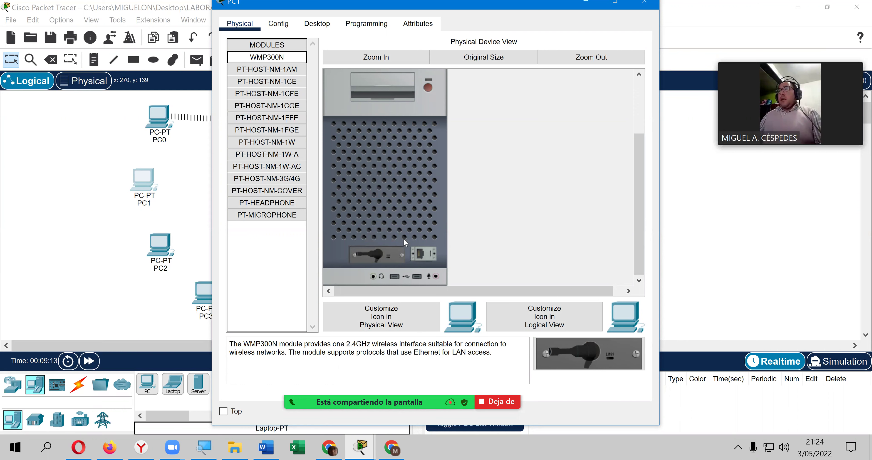
left_click(428, 88)
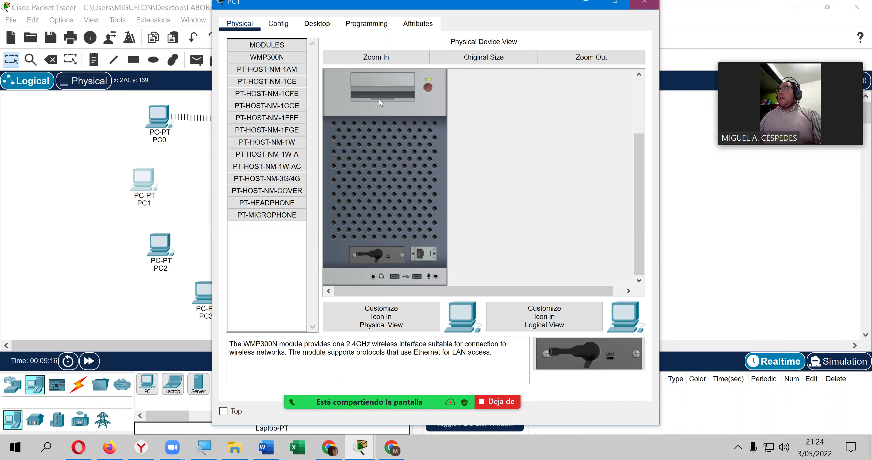
left_click(644, 2)
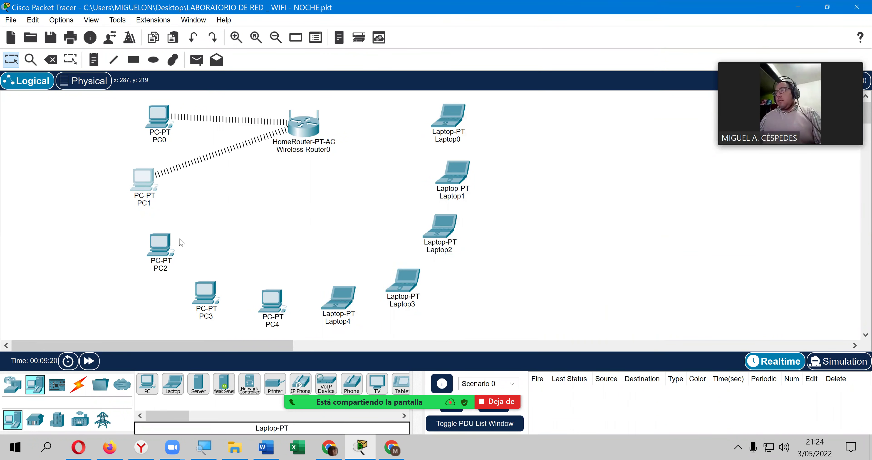
Turn off PC2, exchange its wired network module for the WMP300N wireless module, and restore its power.
left_click(162, 250)
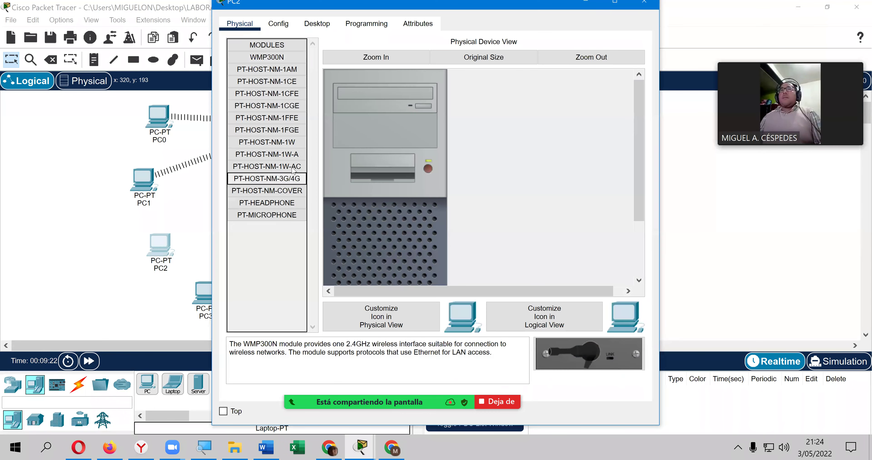
left_click(427, 168)
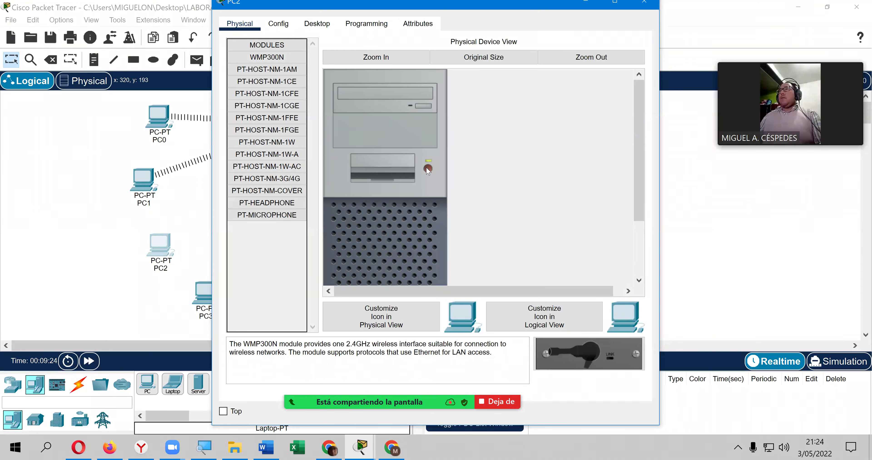
scroll(405, 194, "down", 3)
left_click_drag(385, 257, 280, 142)
left_click_drag(268, 58, 389, 256)
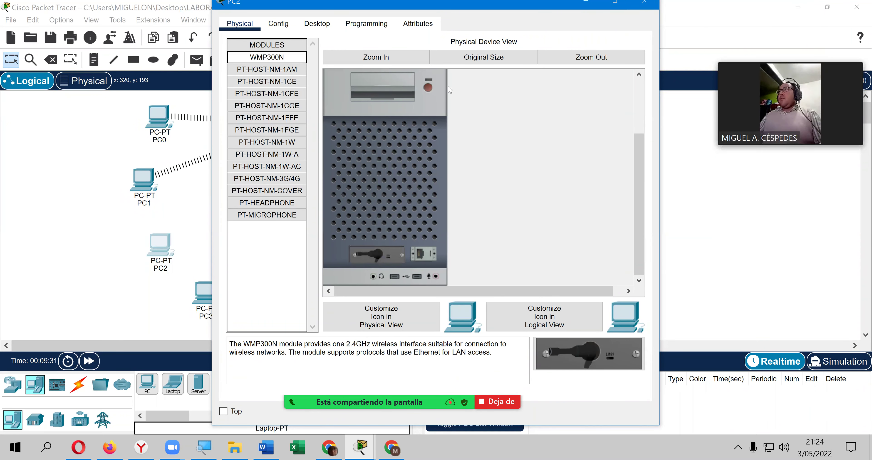
left_click(429, 88)
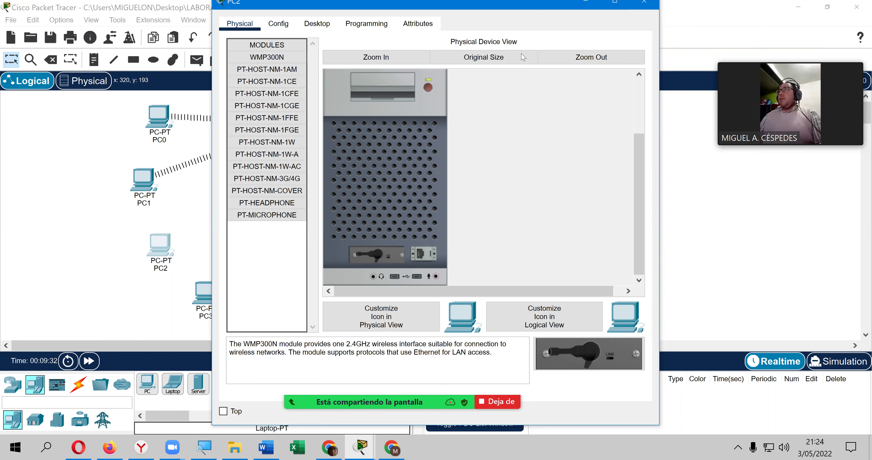
Power off PC3, replace its wired network module with the WMP300N wireless module, and power it back on.
left_click(644, 2)
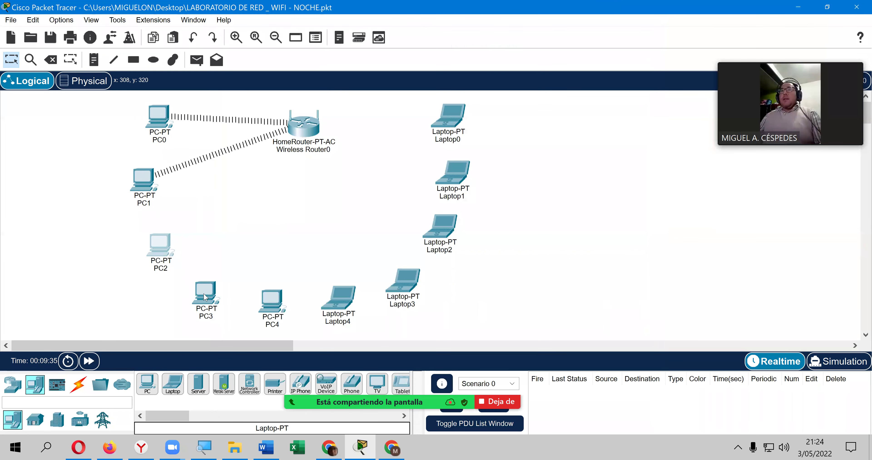
double_click(205, 298)
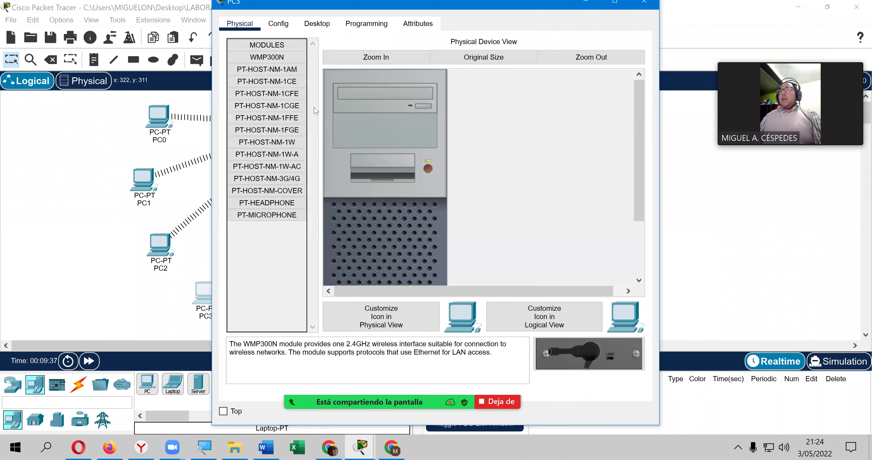
scroll(421, 217, "down", 3)
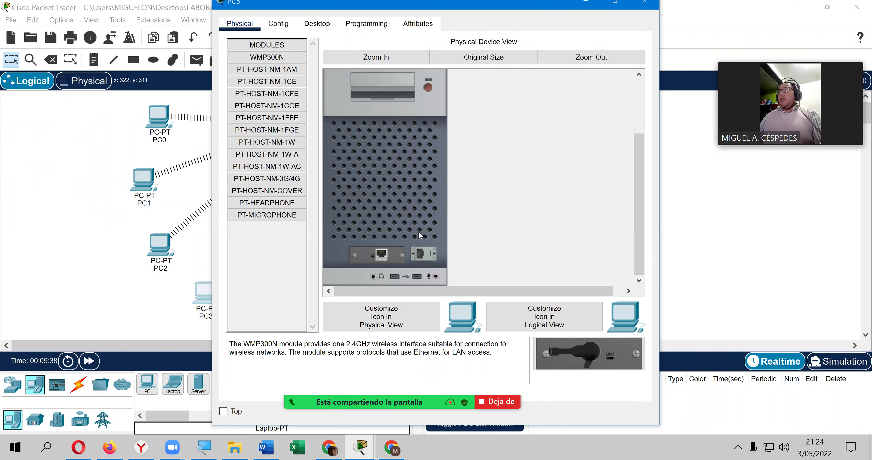
left_click_drag(392, 250, 284, 254)
left_click_drag(284, 62, 387, 253)
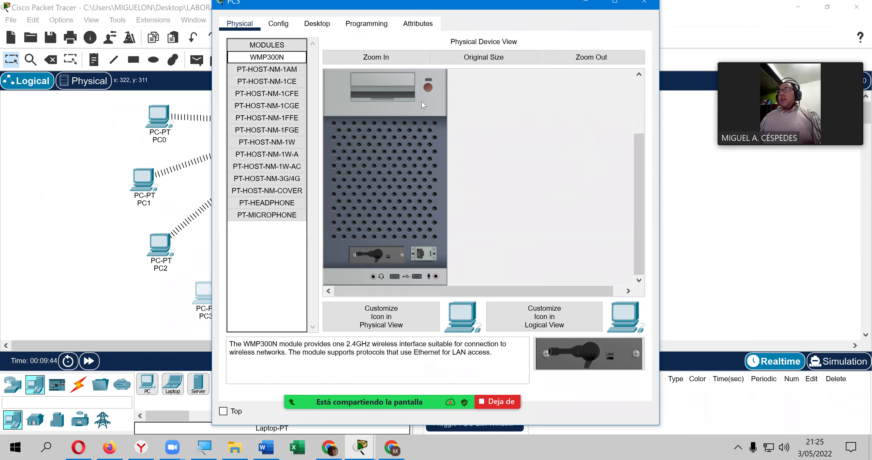
left_click(429, 85)
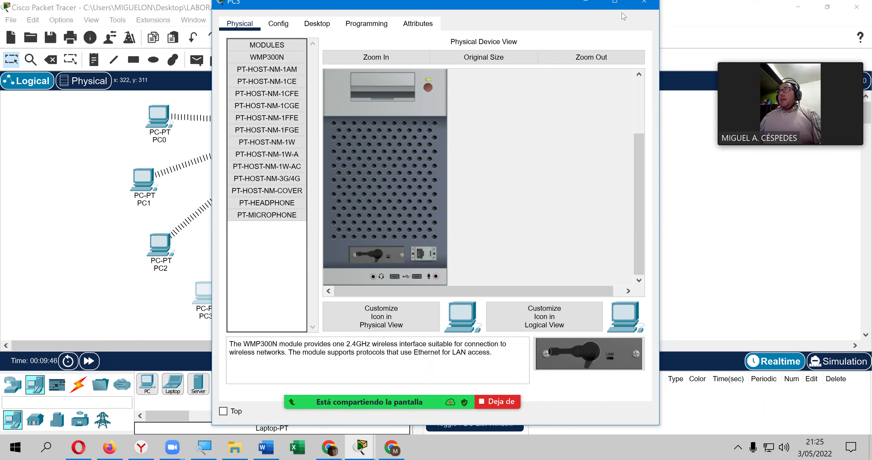
left_click(645, 2)
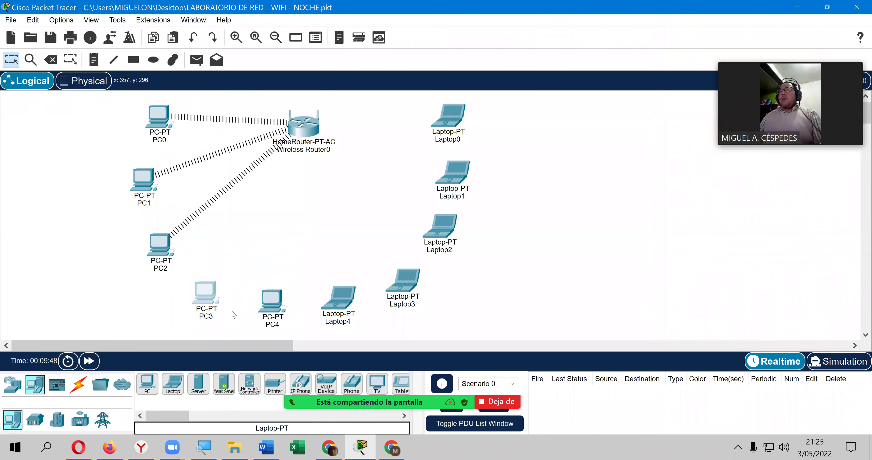
With PC4 switched off, swap its wired network module for the WMP300N wireless module and restore its power.
left_click(262, 310)
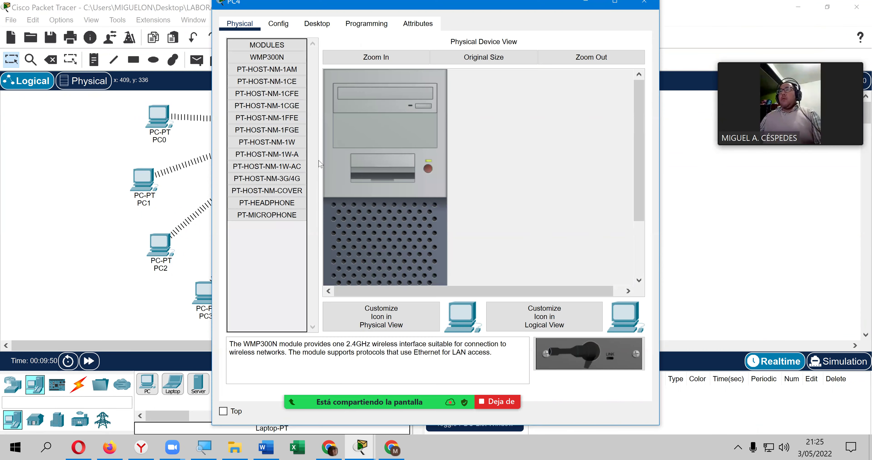
scroll(389, 255, "down", 5)
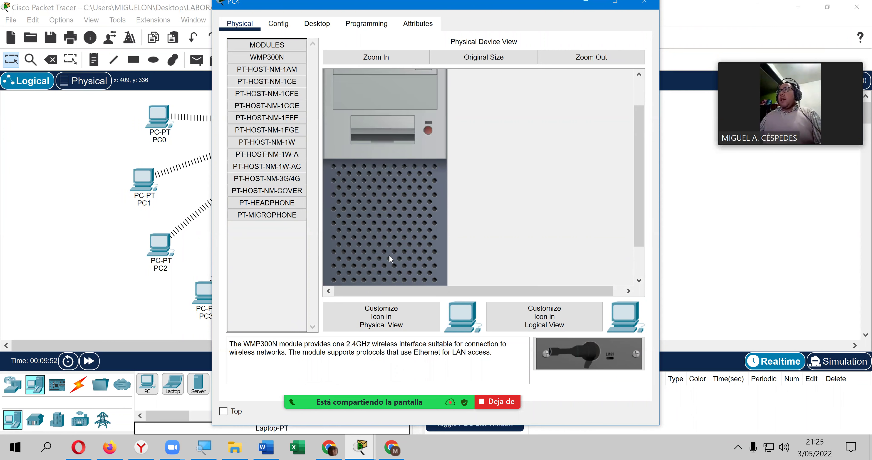
left_click_drag(388, 257, 294, 261)
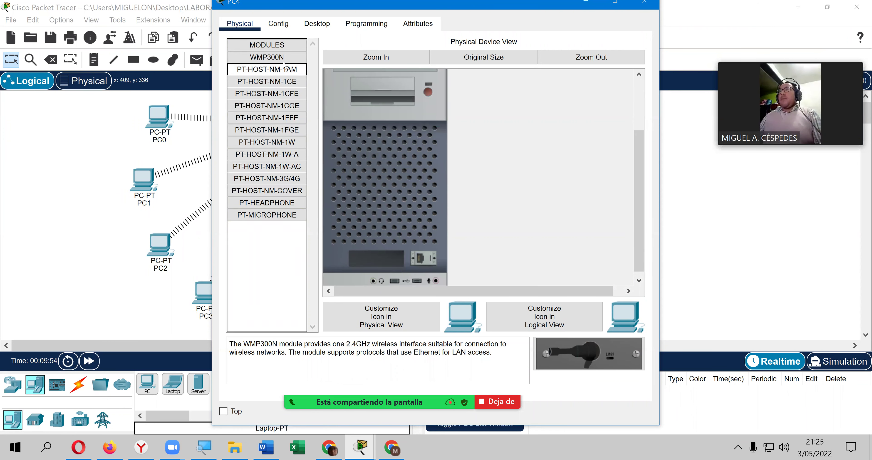
left_click_drag(286, 59, 384, 259)
left_click(433, 95)
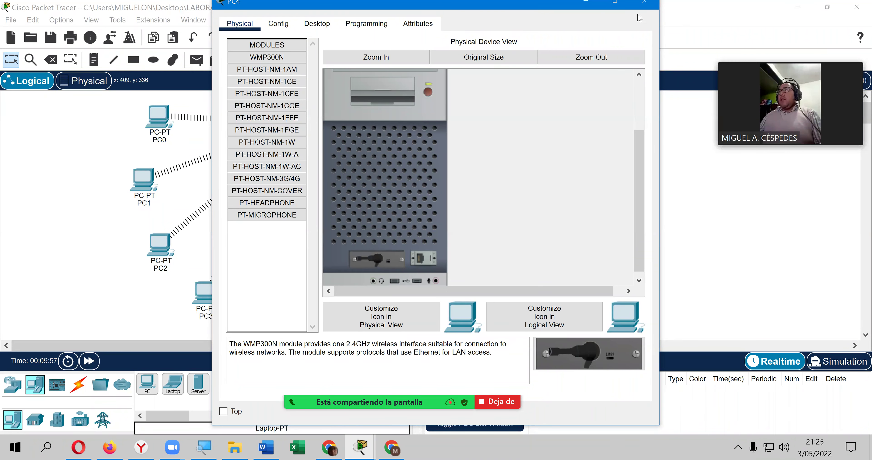
key("alt+F4")
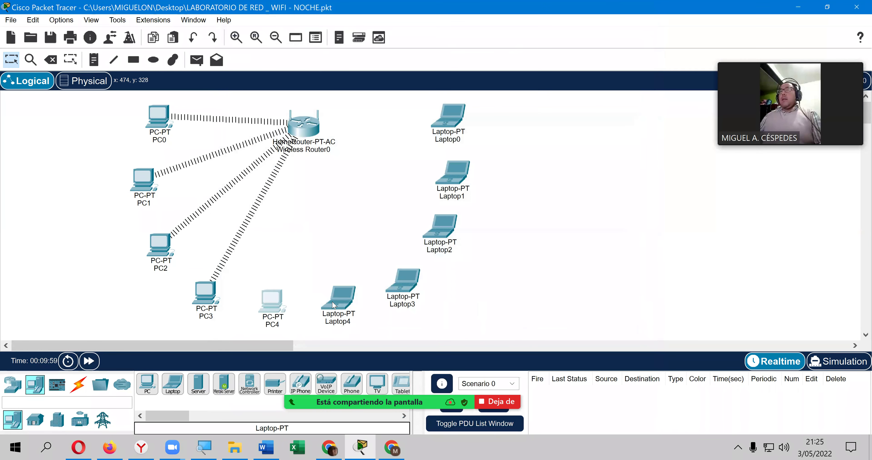
Turn off Laptop4, replace its wired network module with the WPC300N wireless module, and turn it back on.
left_click(337, 304)
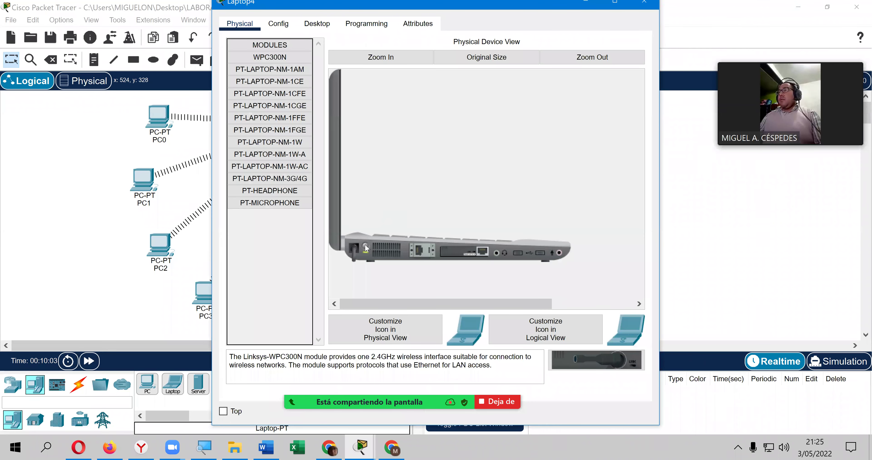
left_click_drag(446, 251, 298, 220)
left_click_drag(300, 58, 469, 252)
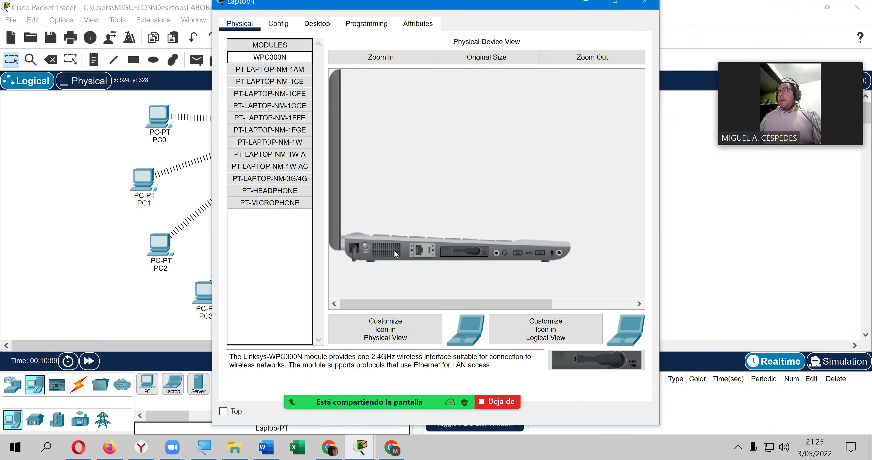
left_click(367, 245)
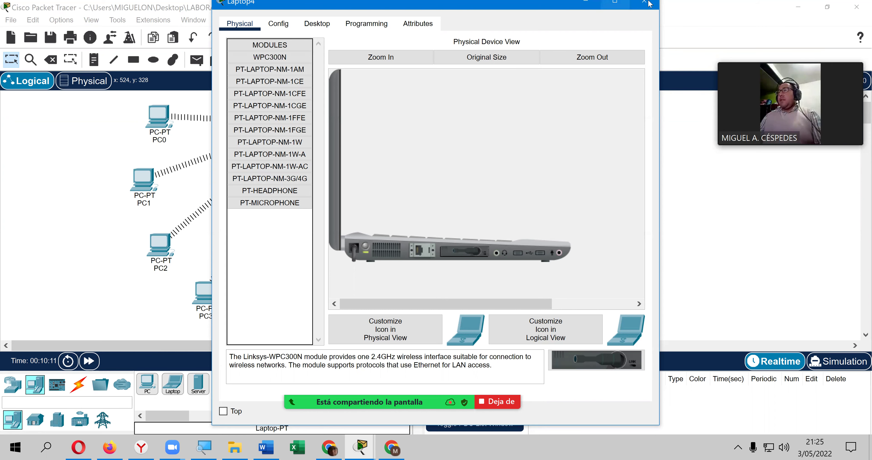
key("alt+F4")
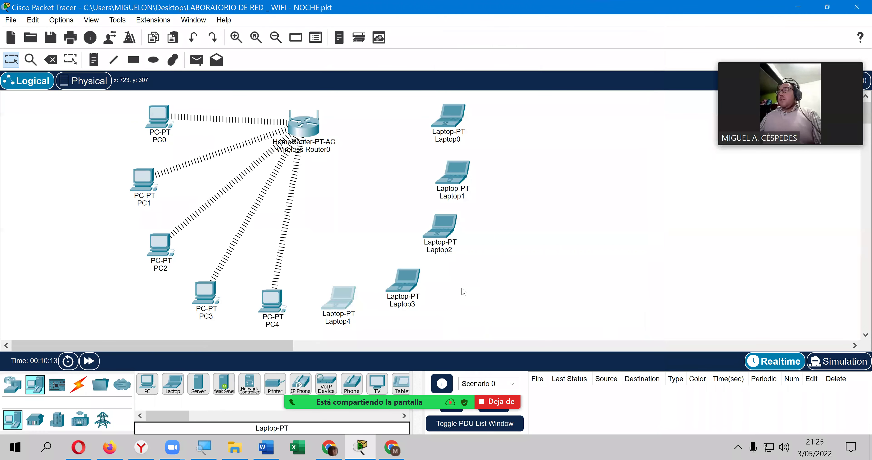
Swap Laptop3's wired network module for the WPC300N wireless module with the power off, and switch the laptop back on.
left_click(411, 290)
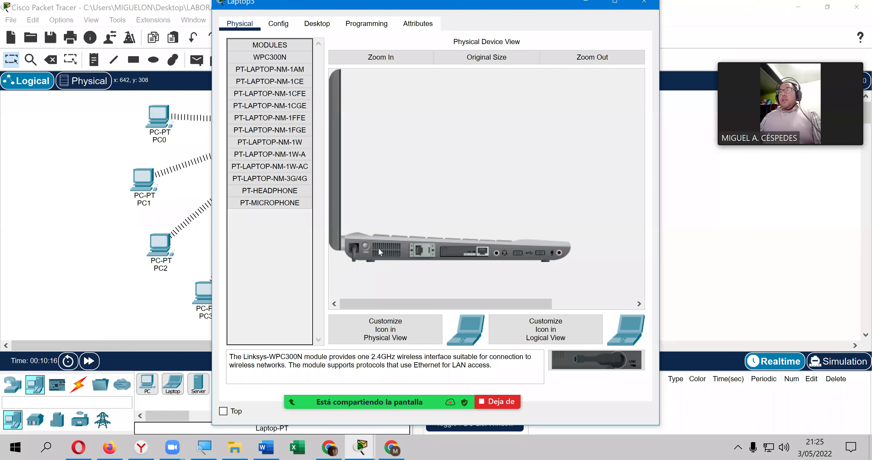
left_click_drag(379, 249, 266, 220)
left_click_drag(275, 58, 459, 250)
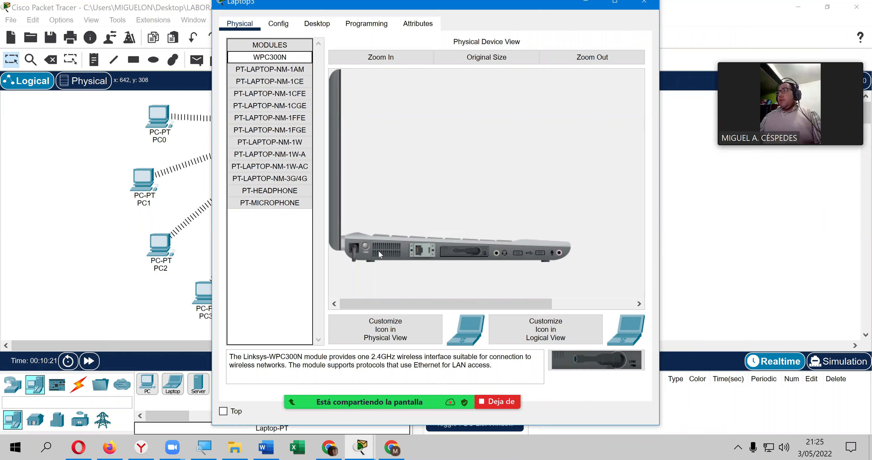
left_click(364, 243)
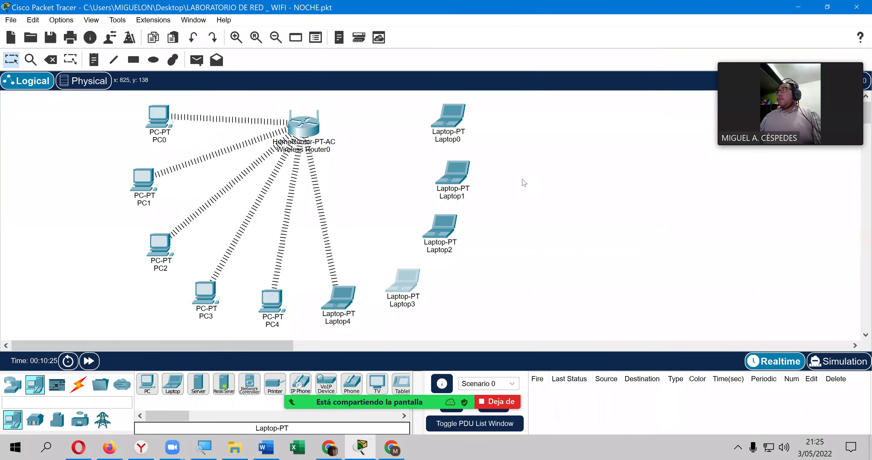
Power down Laptop2, exchange its wired network module for the WPC300N wireless module, and restore its power.
left_click(447, 234)
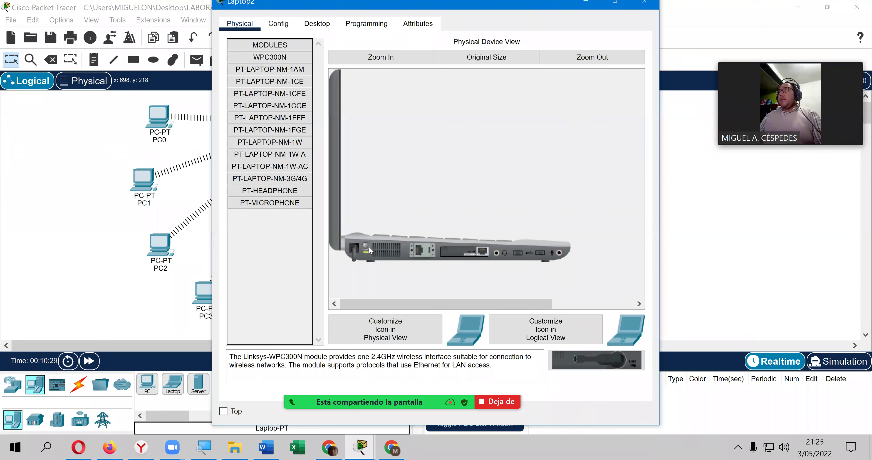
left_click_drag(418, 249, 279, 249)
left_click_drag(270, 57, 470, 253)
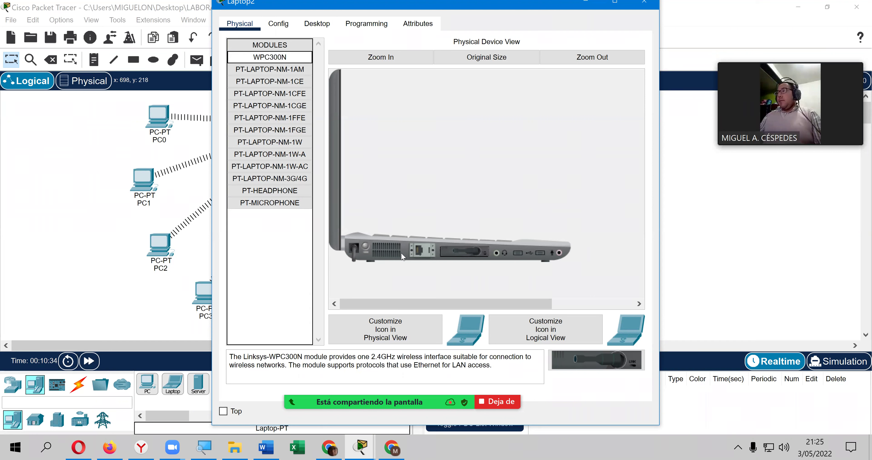
left_click(365, 245)
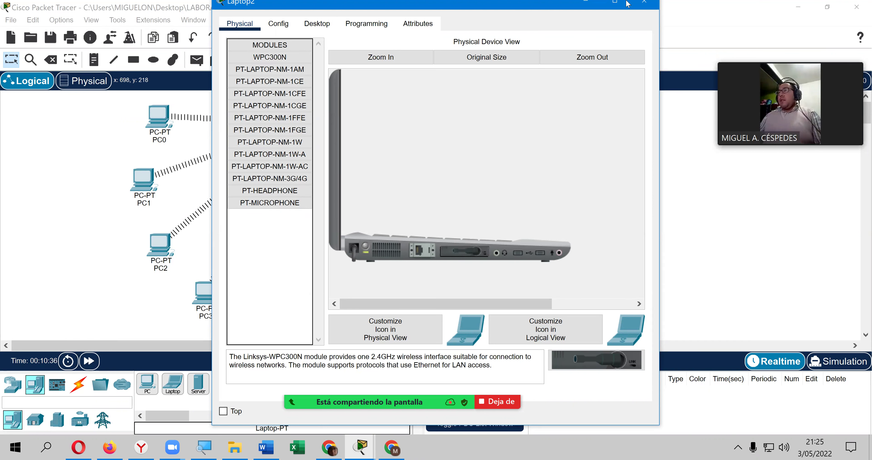
left_click(656, 4)
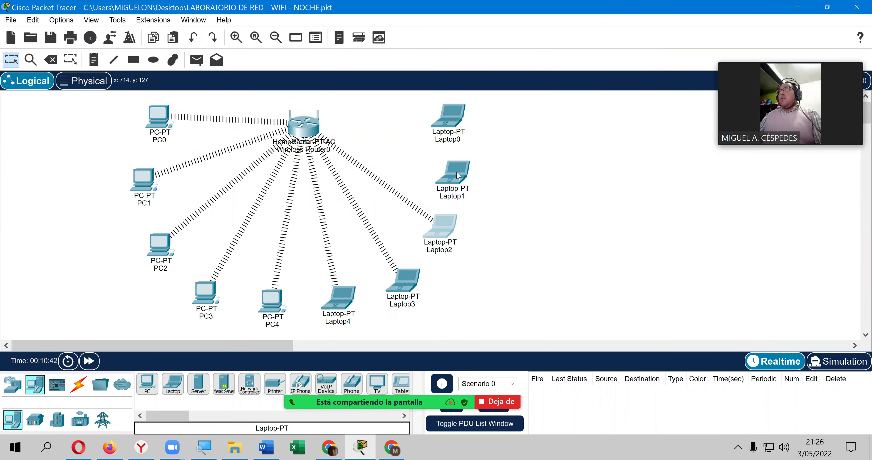
Switch off Laptop1, remove its wired network module, install the WPC300N wireless module, and power it on again.
left_click(449, 170)
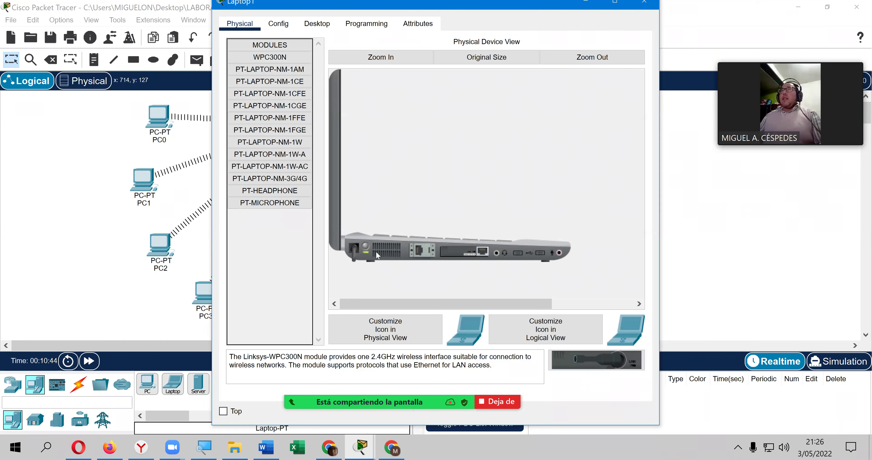
left_click(366, 246)
left_click_drag(432, 254, 286, 142)
left_click_drag(285, 59, 466, 251)
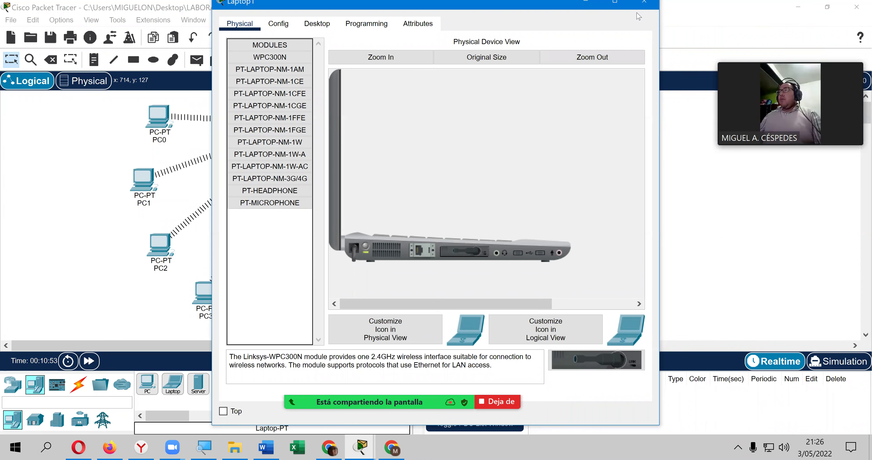
left_click(645, 2)
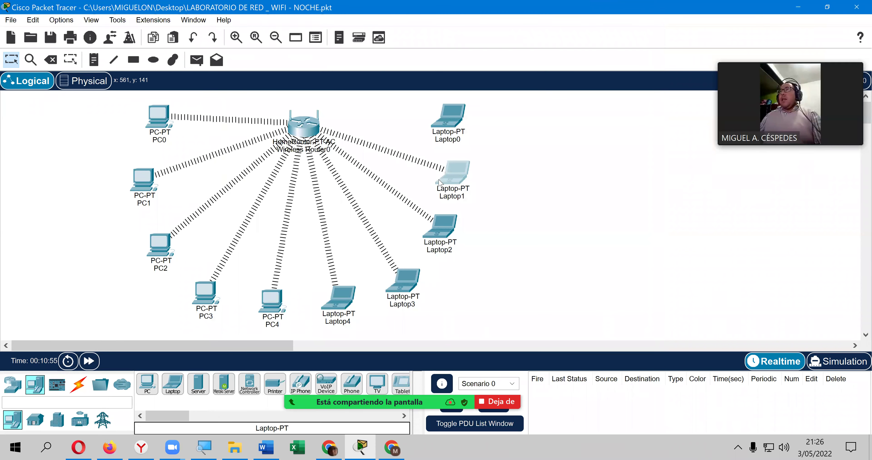
Fit Laptop0 with the WPC300N wireless module in place of its wired one while powered off, and turn it back on.
left_click(457, 112)
left_click(302, 56)
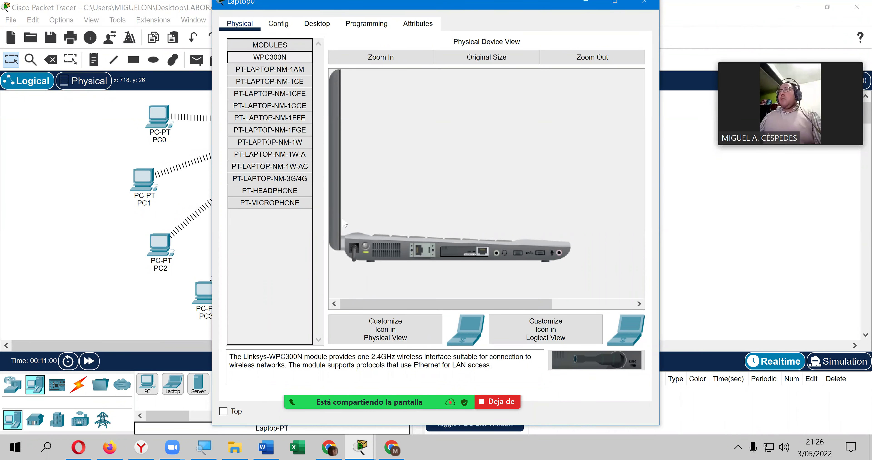
left_click(365, 244)
left_click_drag(455, 253, 265, 238)
left_click_drag(286, 57, 463, 252)
left_click(367, 245)
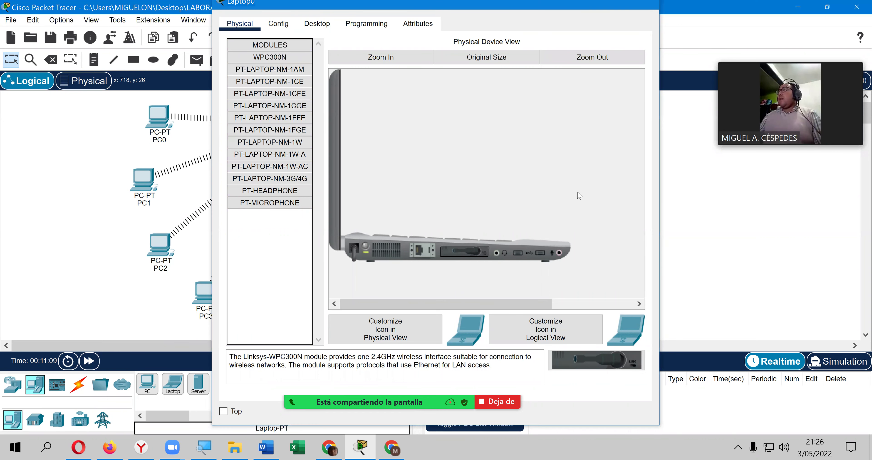
key("alt+F4")
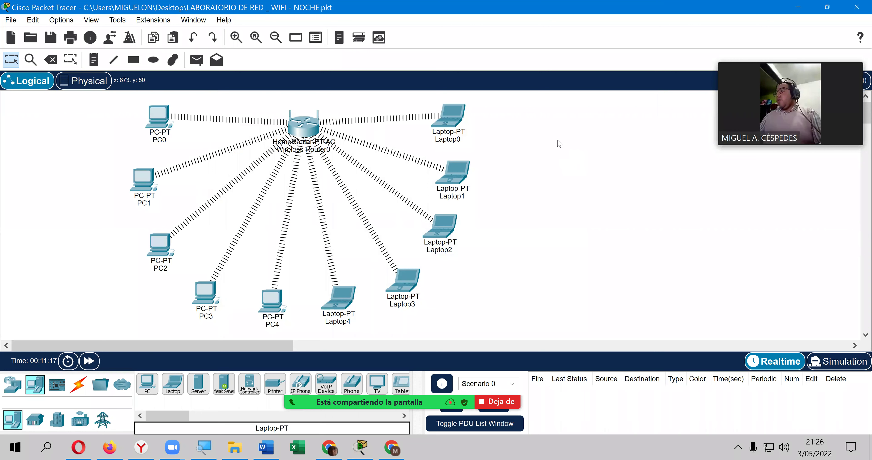
Hide the floating screen-sharing meeting controls that cover part of the workspace.
key("alt")
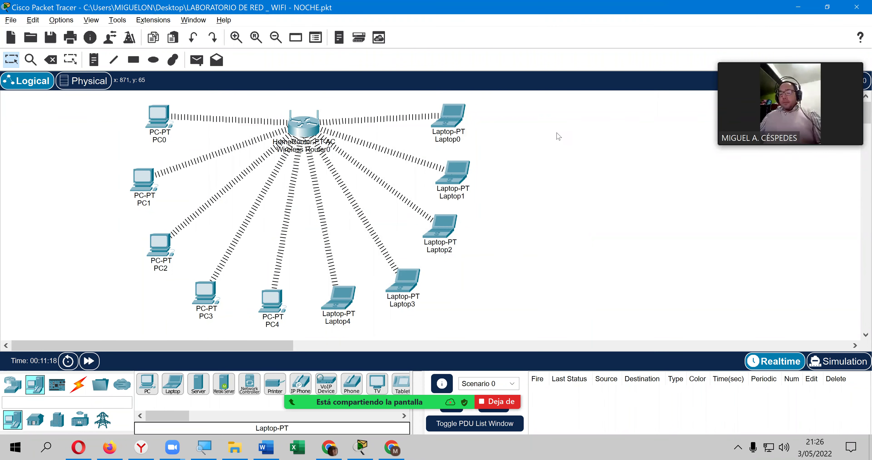
key("ctrl+alt+shift+h")
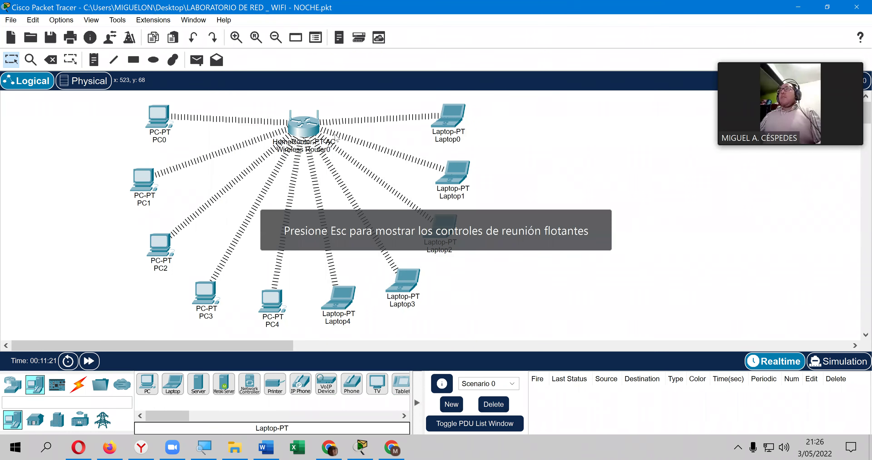
Inspect the wireless router's rear panel, its 2.4G and 5G interface settings, and its setup, wireless and firewall pages.
left_click(302, 132)
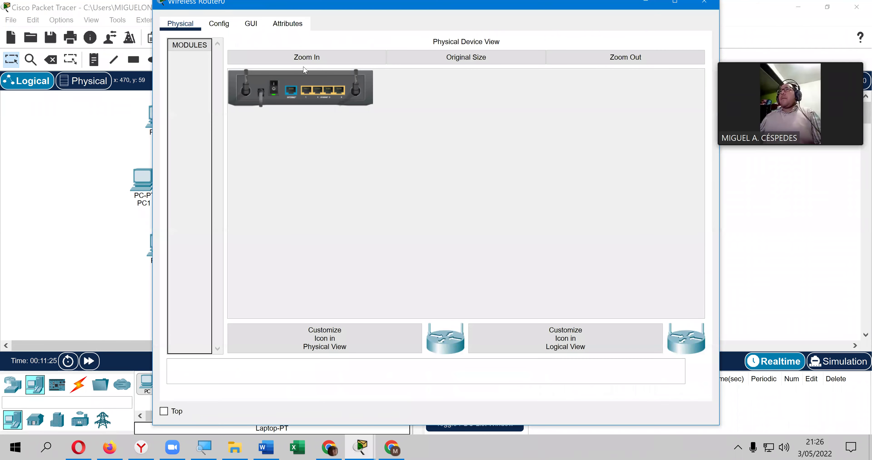
left_click(305, 58)
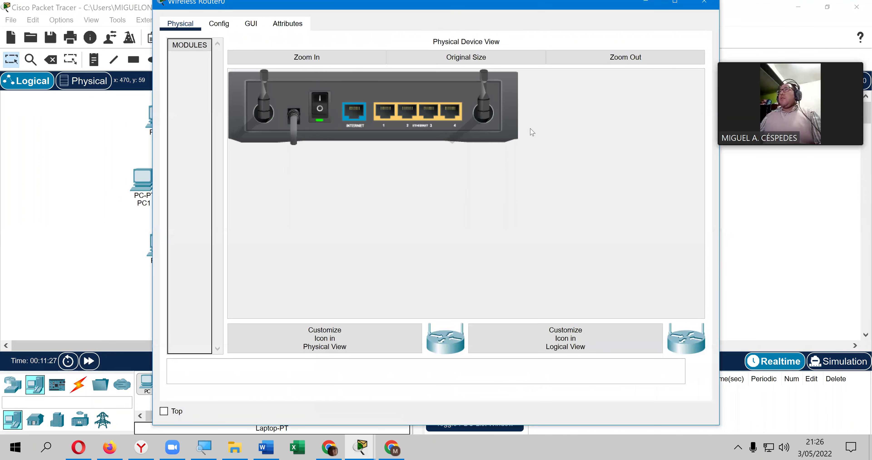
left_click(227, 27)
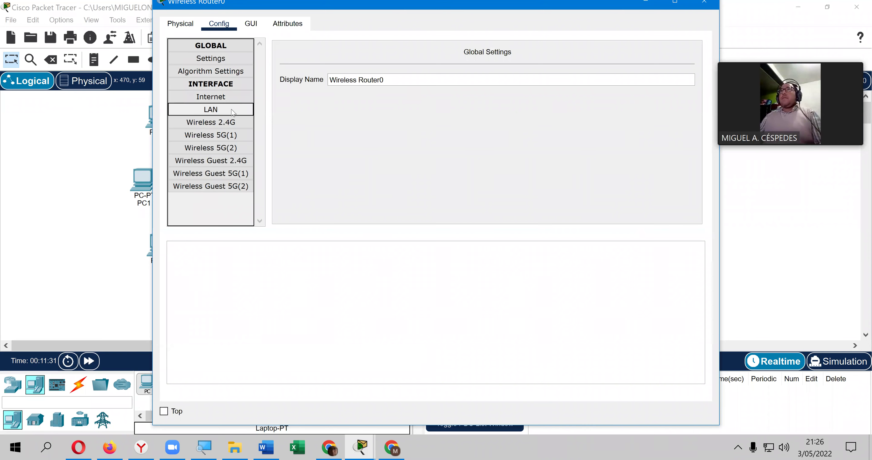
left_click(235, 124)
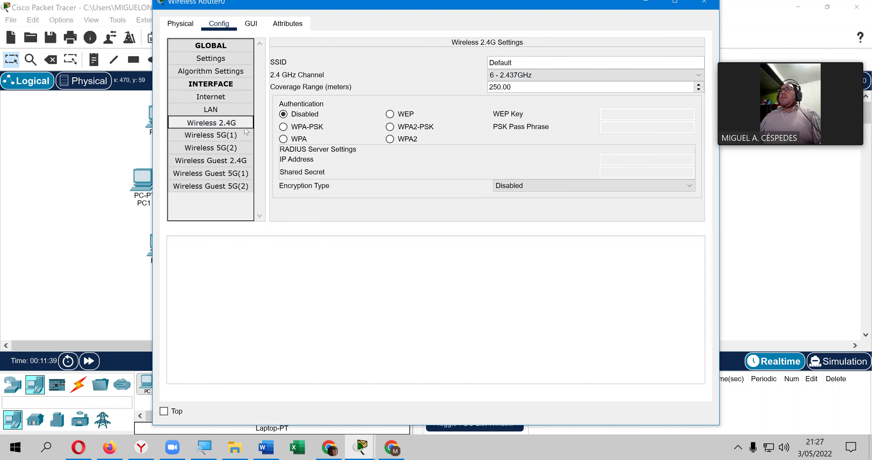
left_click(241, 135)
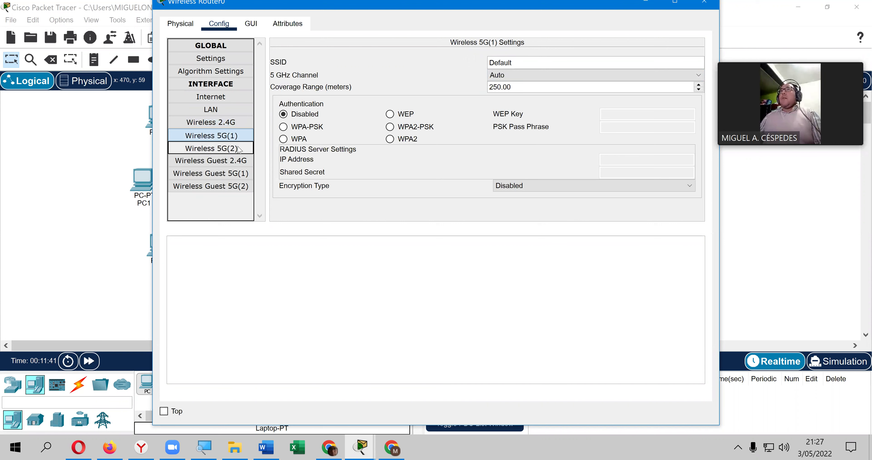
left_click(239, 149)
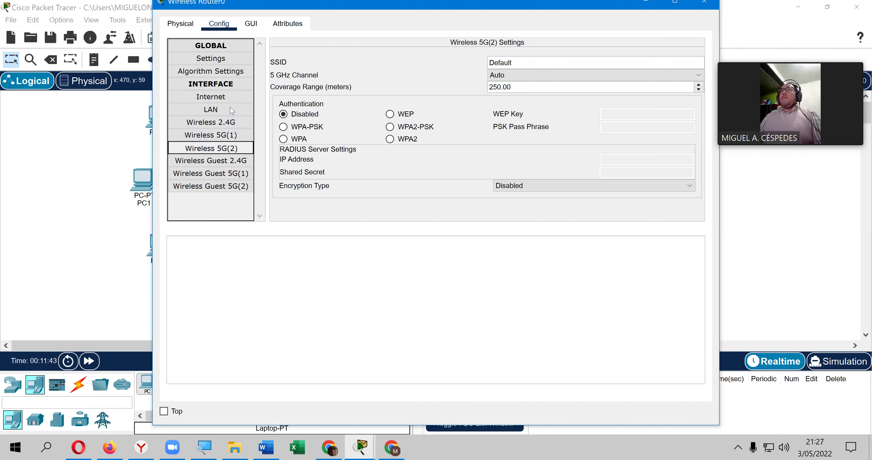
left_click(252, 30)
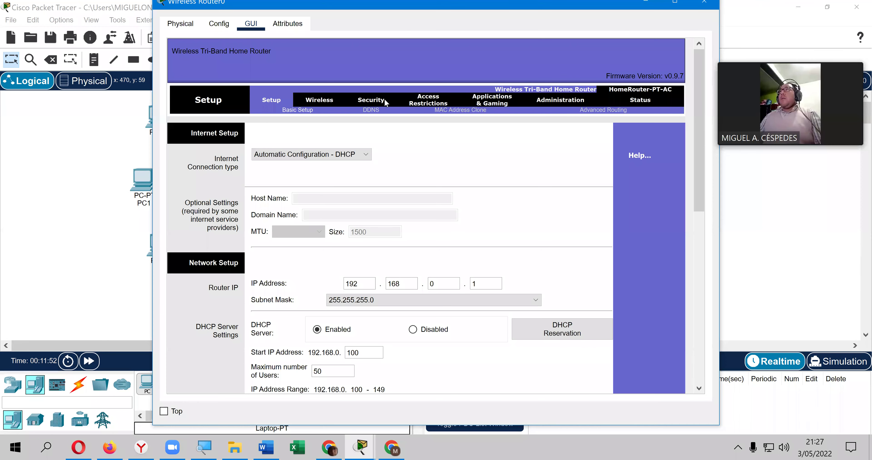
left_click(320, 102)
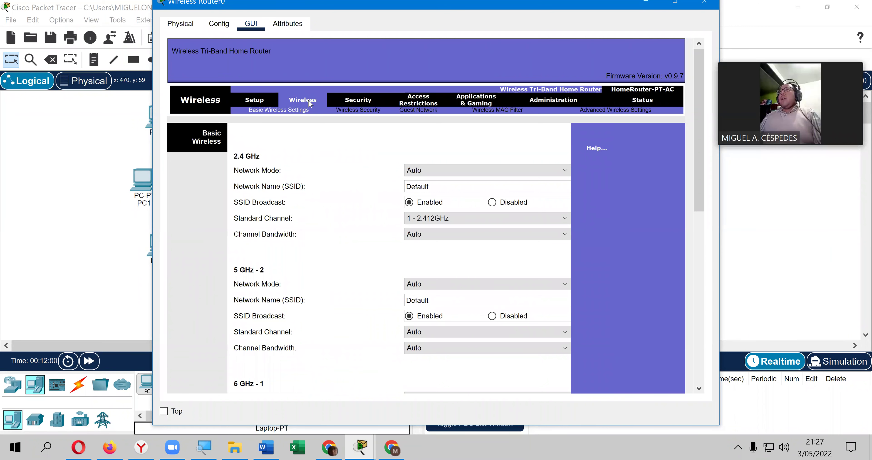
left_click(366, 114)
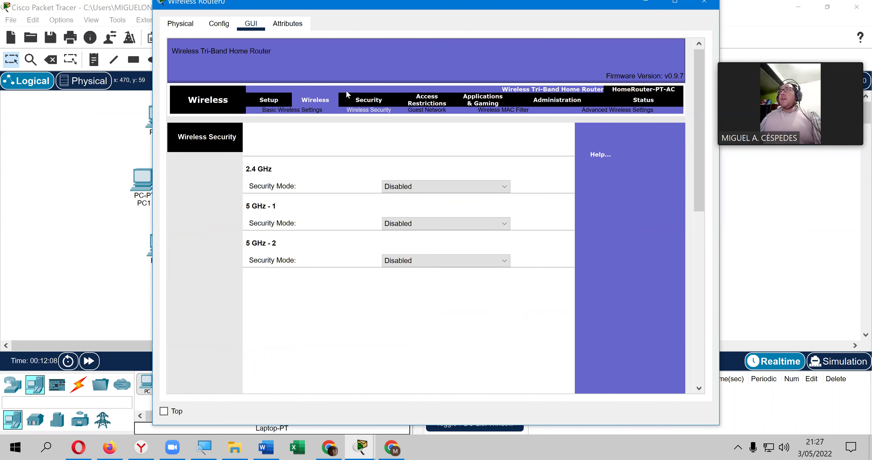
left_click(379, 102)
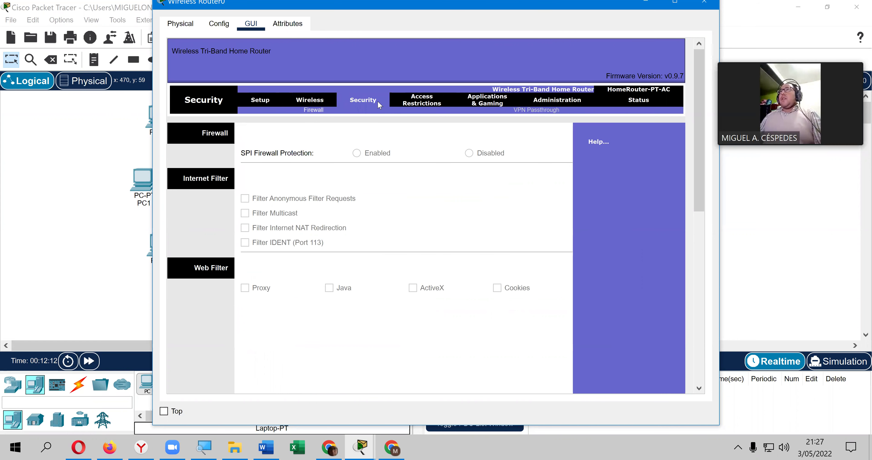
left_click(323, 100)
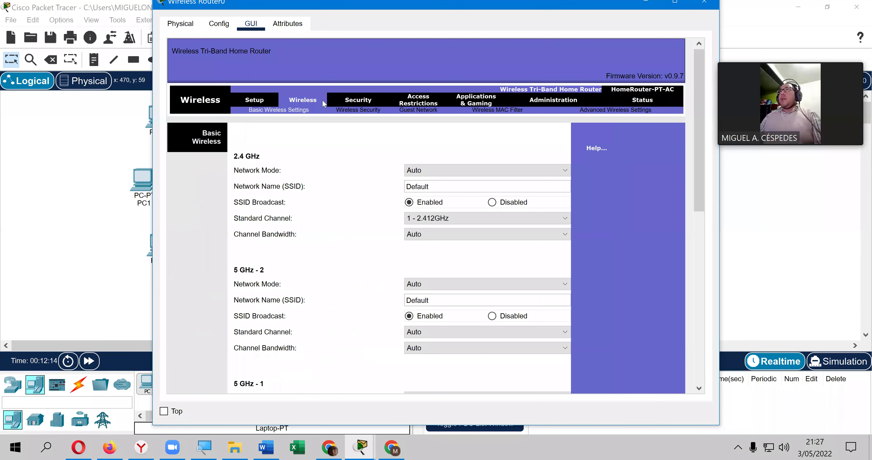
Set the router's 2.4 GHz wireless security mode to WEP with 40/64-Bits (10 Hex digits) encryption.
left_click(360, 113)
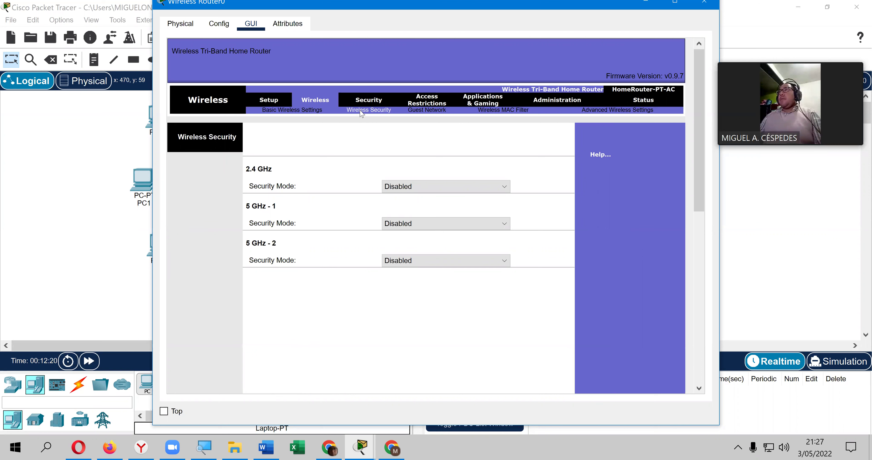
left_click(429, 187)
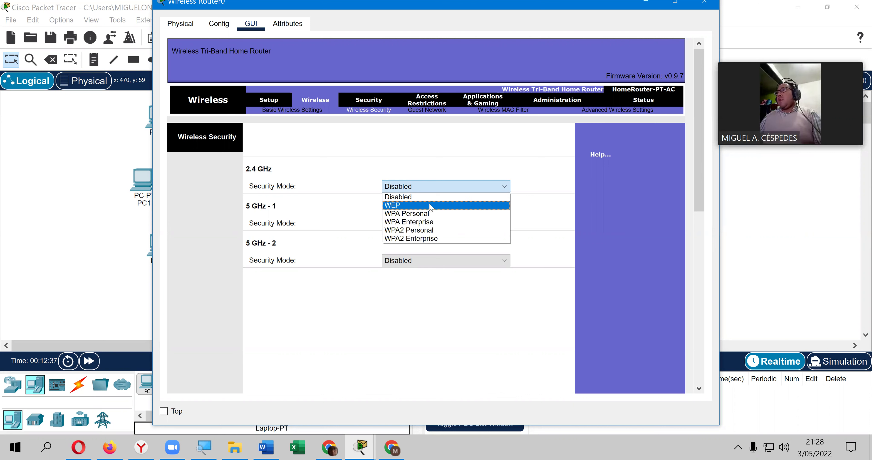
left_click(430, 205)
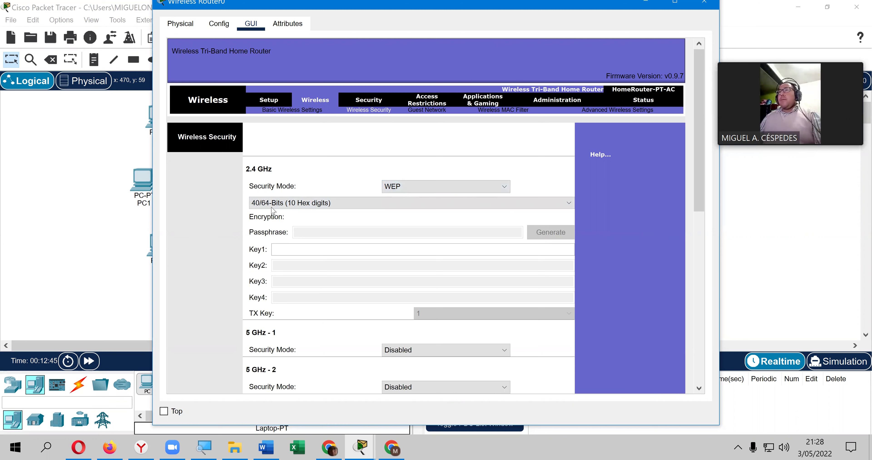
left_click(324, 207)
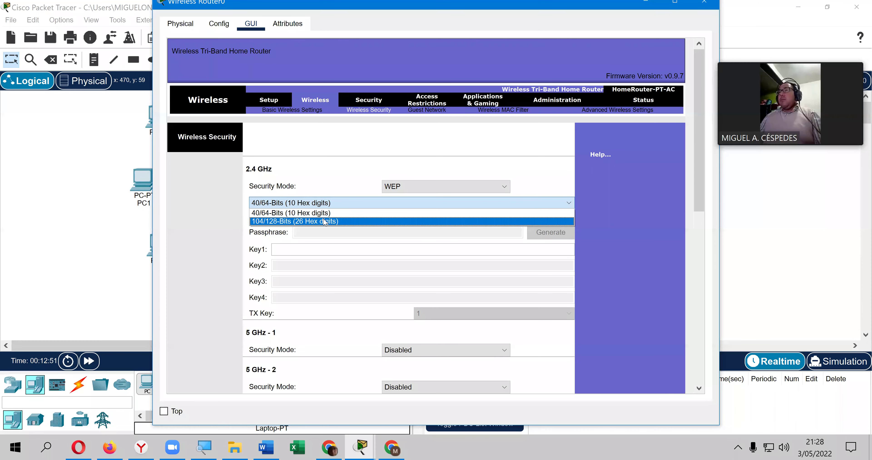
left_click(334, 212)
Enter the ten-digit WEP key as Key1 for the 2.4 GHz band and copy it.
left_click(311, 251)
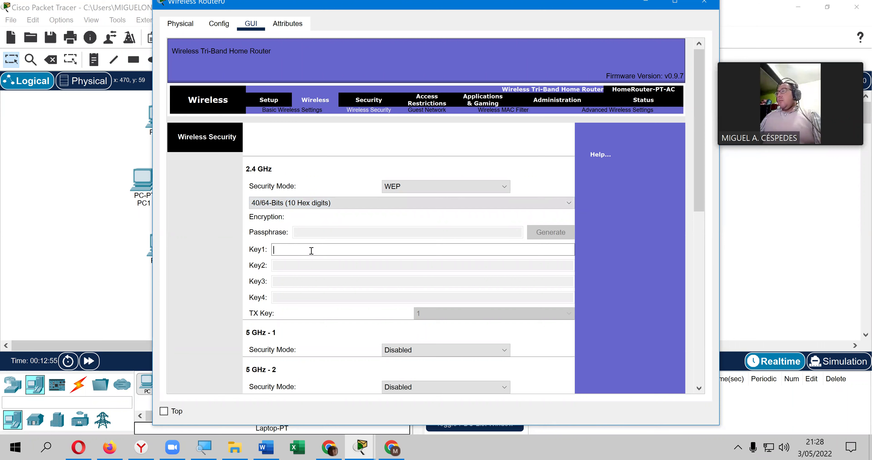
type("01")
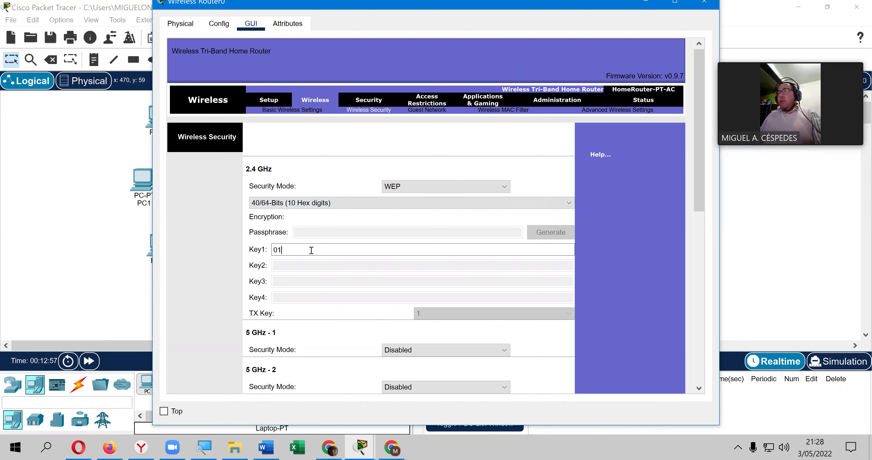
type("23456")
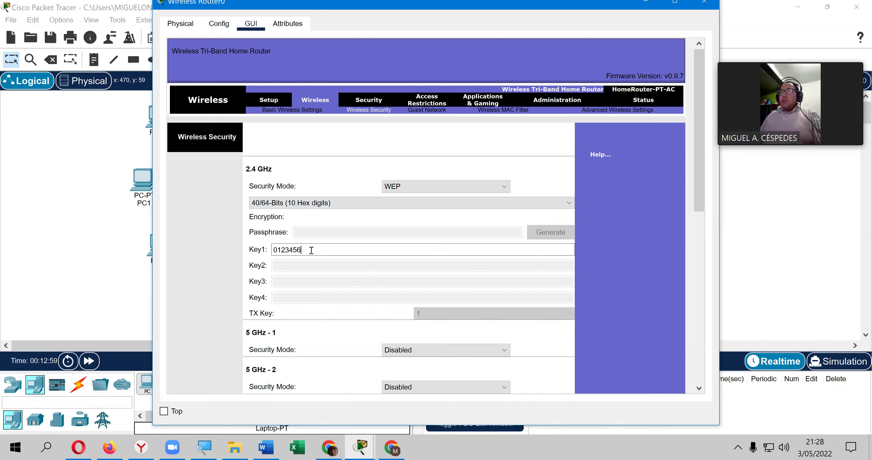
type("789")
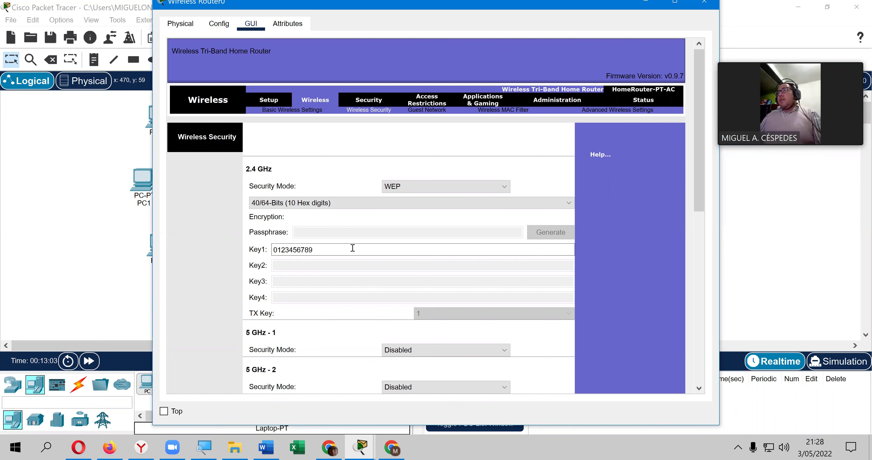
left_click_drag(318, 249, 245, 257)
key("ctrl+c")
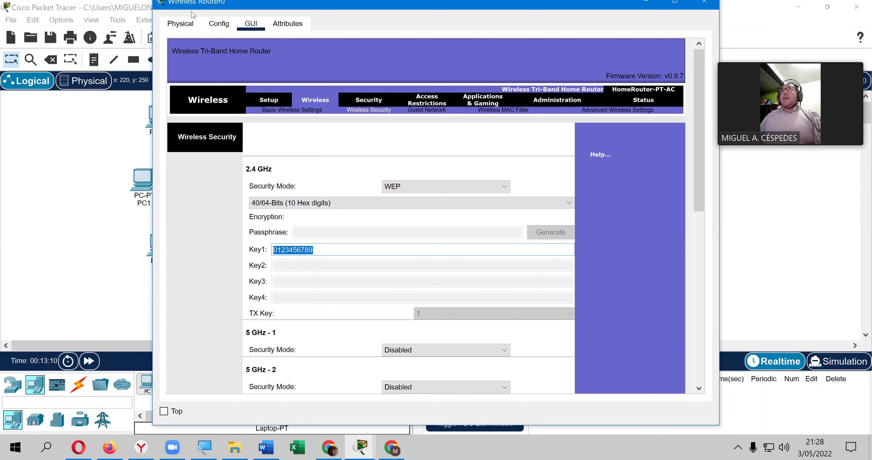
Bring the whole router window into view and try to save its wireless security settings.
left_click_drag(253, 32, 255, 34)
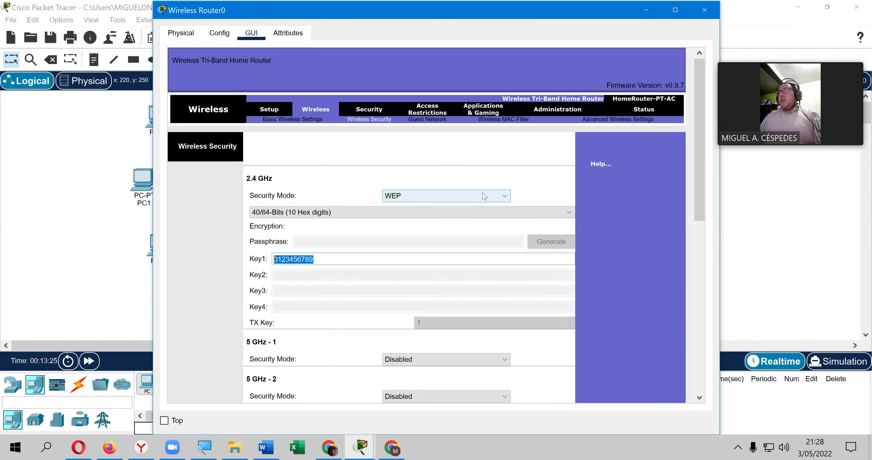
scroll(481, 198, "down", 1)
scroll(427, 214, "down", 1)
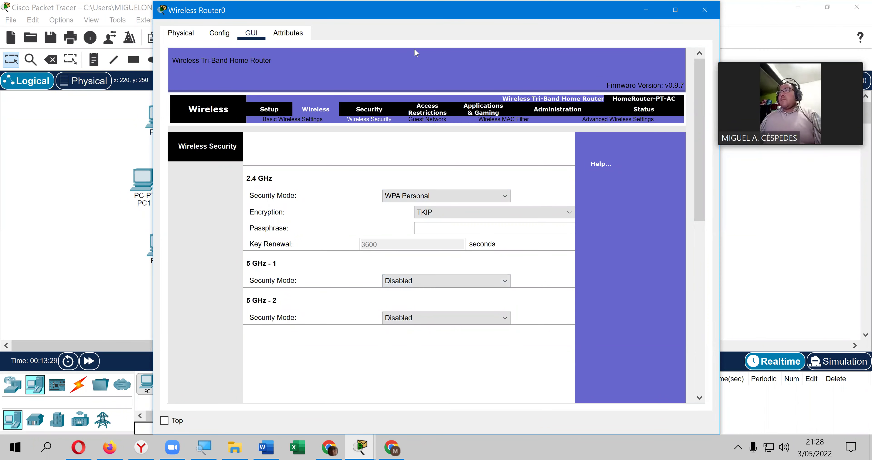
scroll(509, 315, "down", 5)
scroll(509, 313, "down", 1)
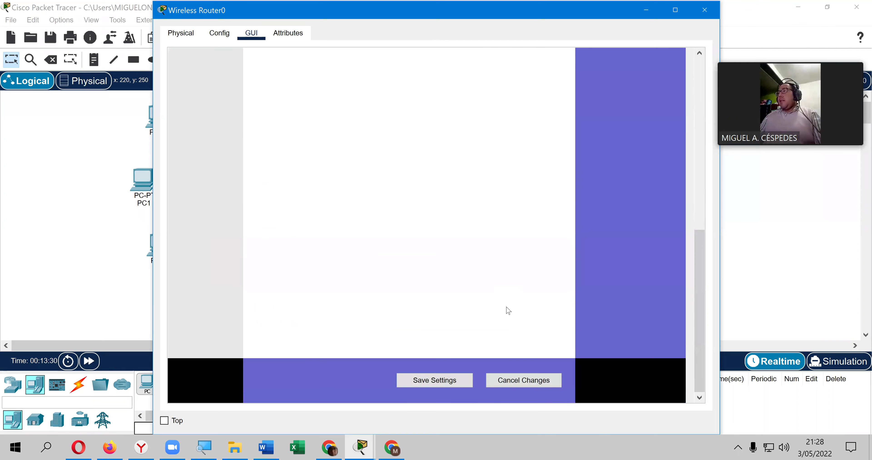
left_click(437, 382)
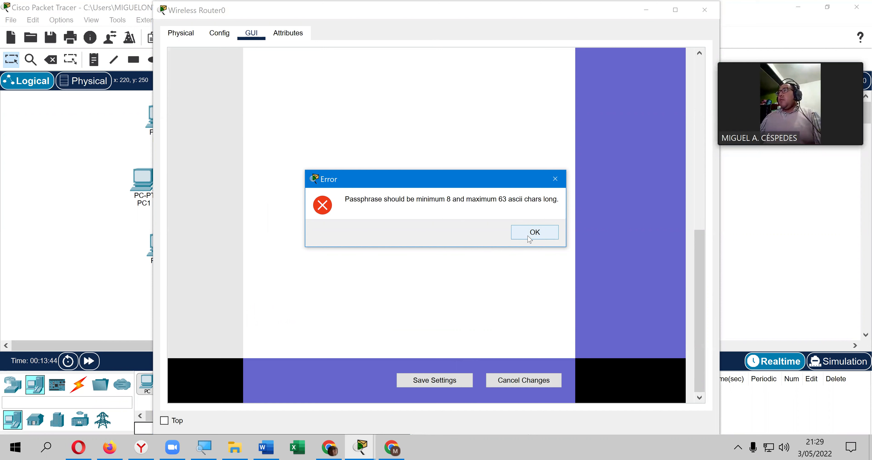
left_click(531, 233)
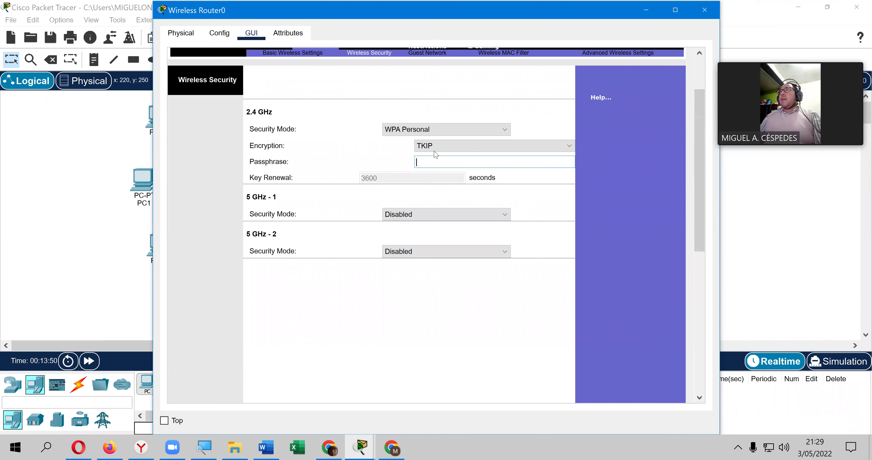
Set the 2.4 GHz security mode back to WEP and save the router's settings.
scroll(435, 176, "up", 2)
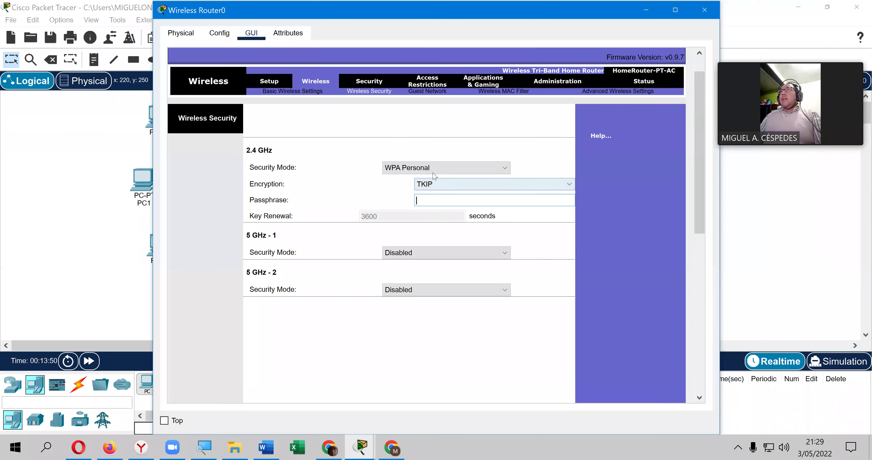
left_click(444, 169)
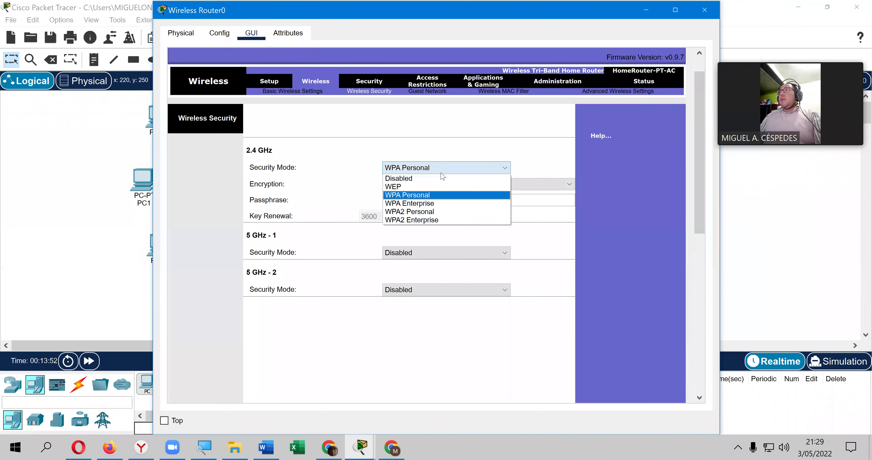
left_click(433, 189)
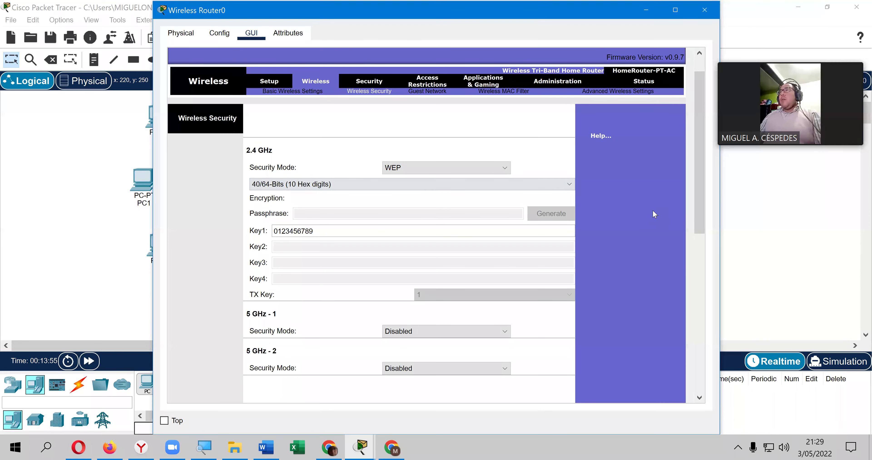
scroll(653, 210, "down", 4)
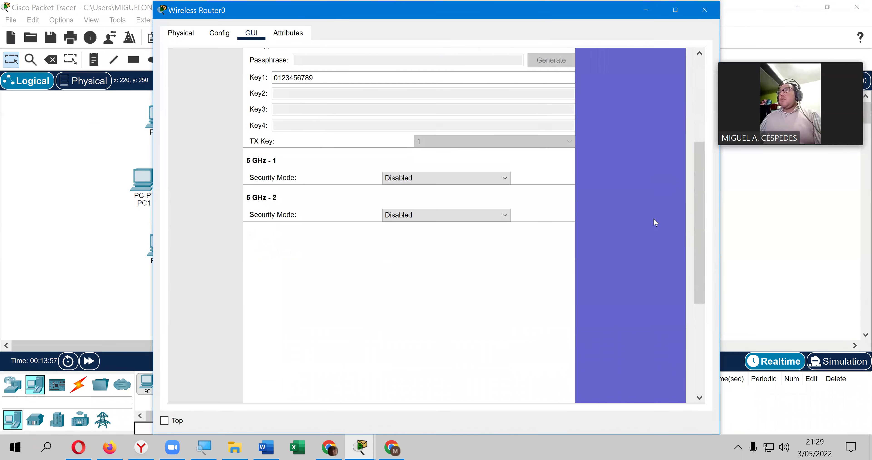
scroll(656, 223, "down", 7)
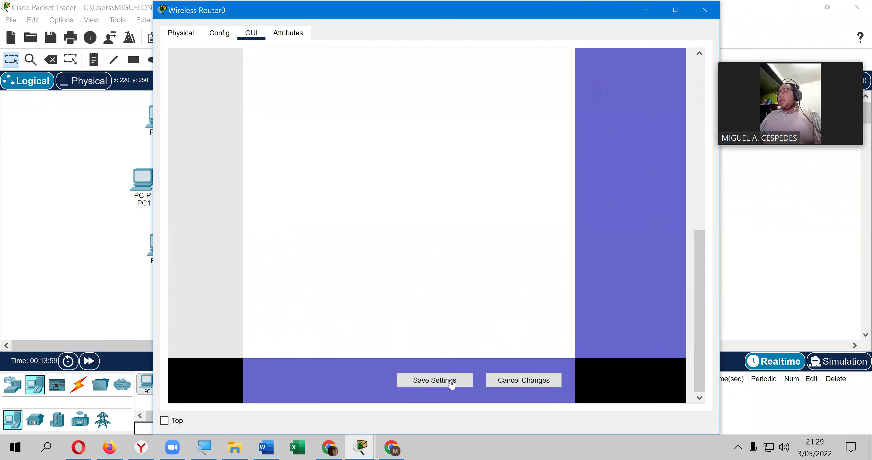
left_click(452, 385)
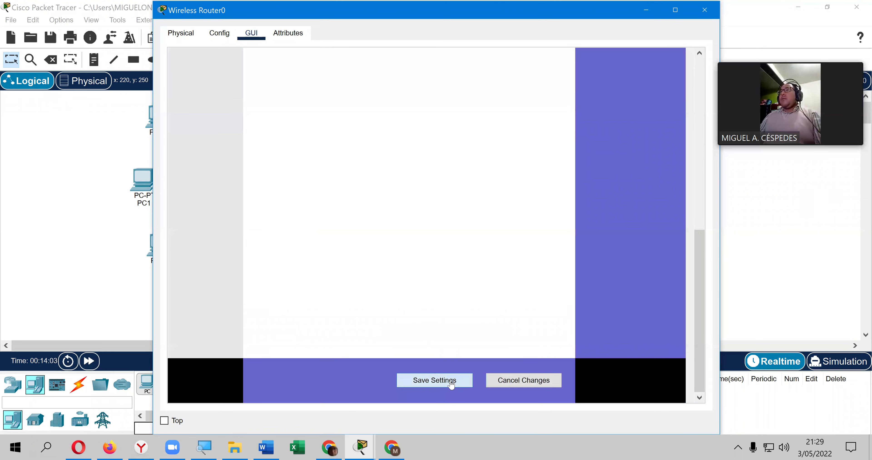
Set the 5 GHz - 2 security mode back to Disabled and save the router's wireless security settings.
scroll(421, 337, "up", 5)
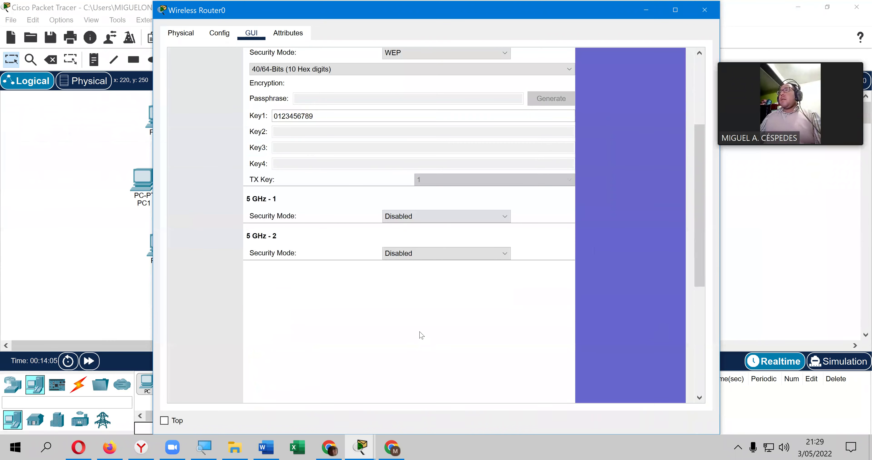
scroll(421, 335, "down", 5)
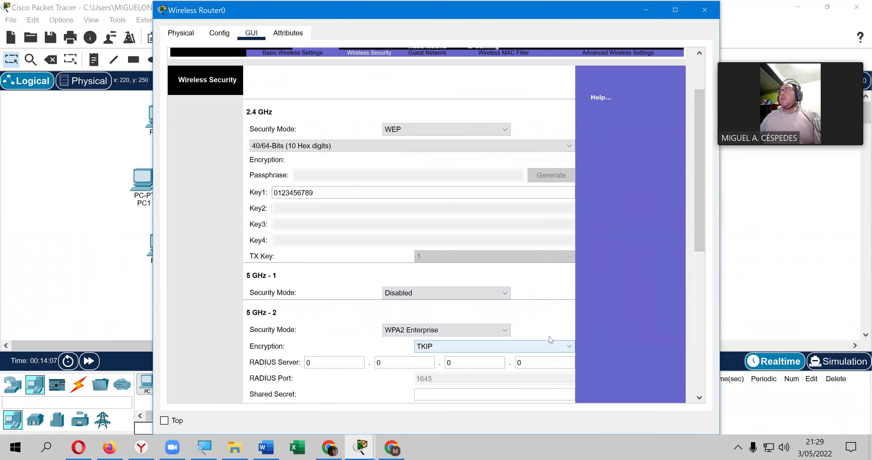
scroll(548, 335, "down", 3)
scroll(547, 335, "up", 4)
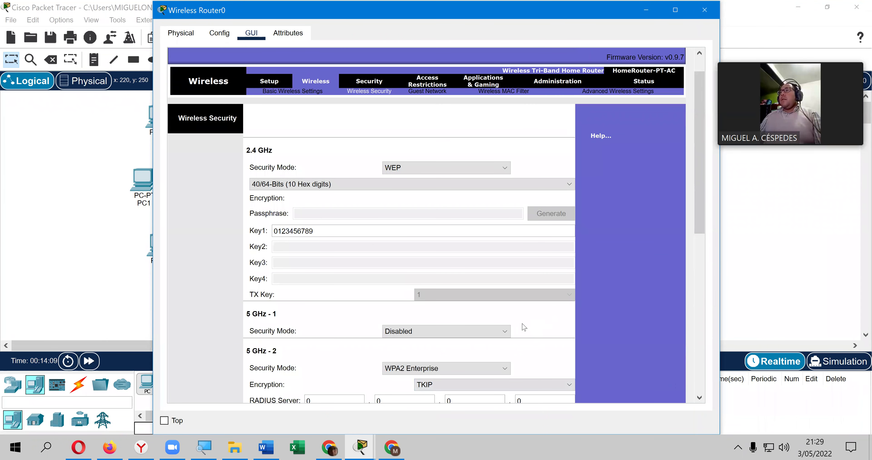
left_click(469, 372)
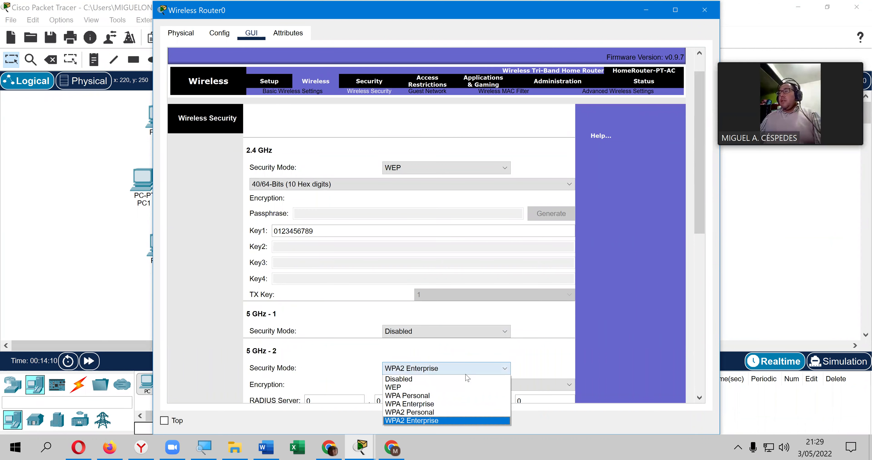
left_click(463, 381)
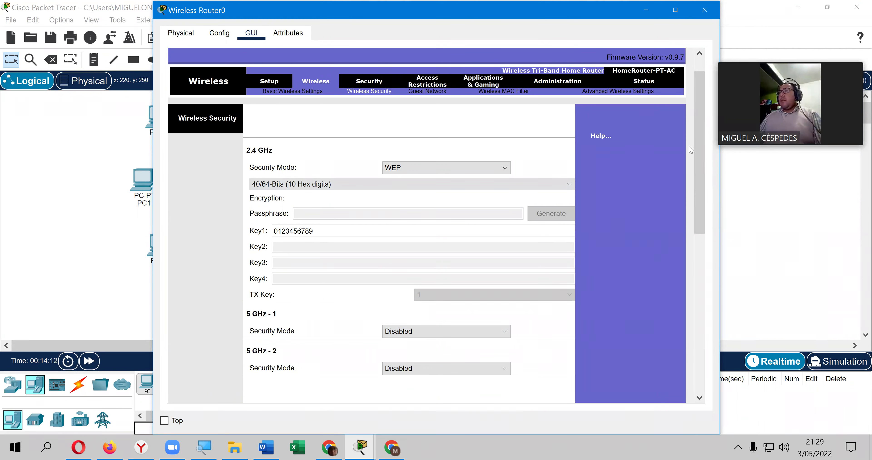
scroll(702, 297, "down", 3)
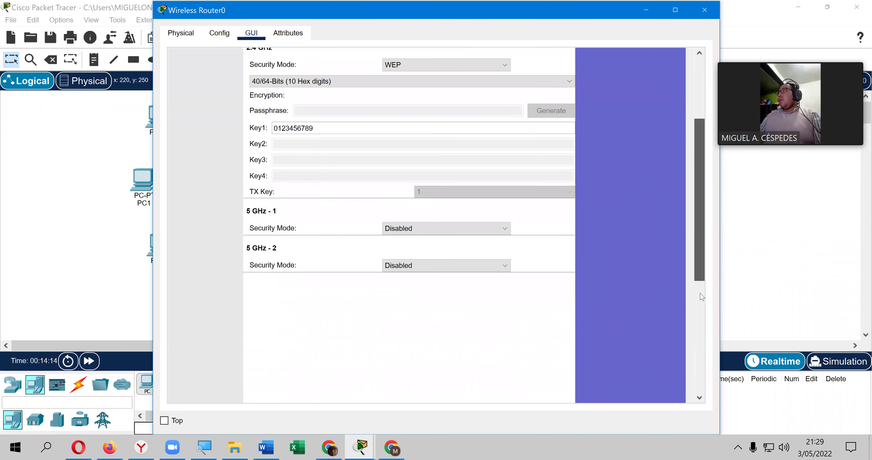
scroll(702, 297, "down", 3)
left_click(452, 380)
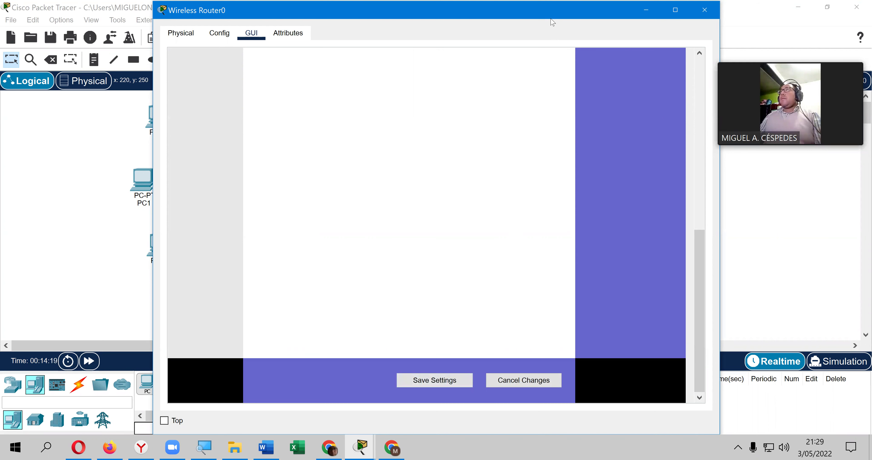
Maximize the router window, set the 5 GHz - 1 security mode to WEP and paste the WEP key as its Key1.
double_click(521, 10)
scroll(351, 255, "up", 10)
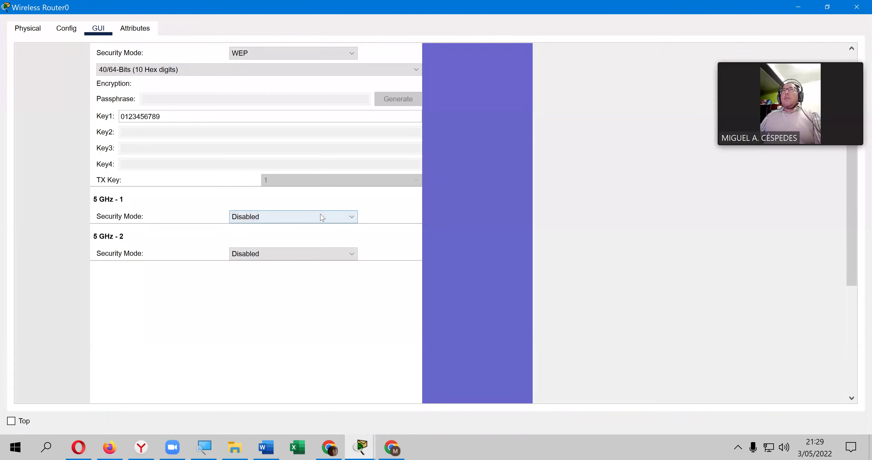
left_click(322, 216)
left_click(306, 236)
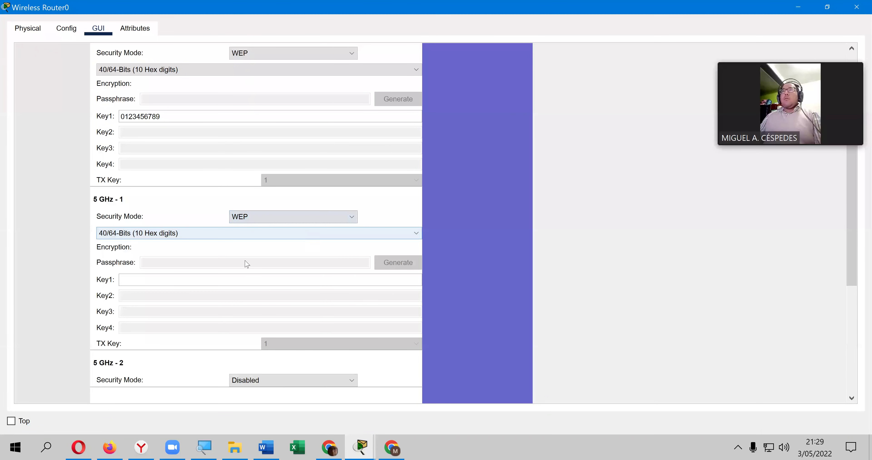
left_click(181, 280)
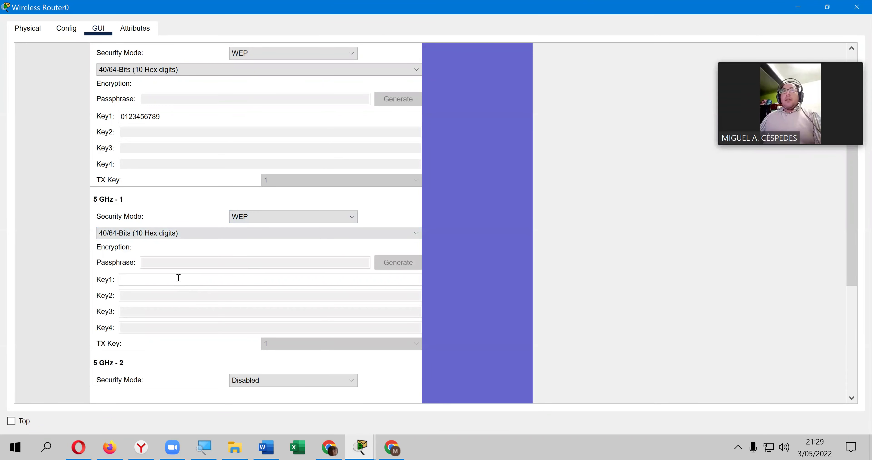
key("ctrl+v")
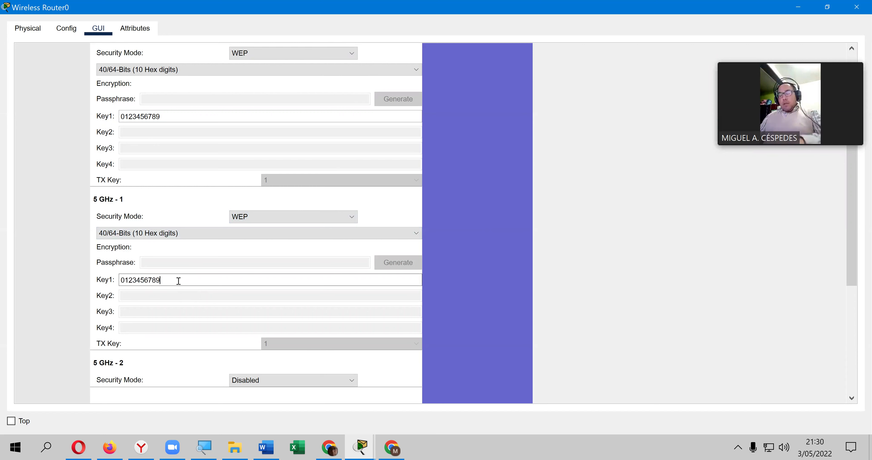
Set the 5 GHz - 2 security mode to WEP and paste the same WEP key as its Key1.
left_click(286, 379)
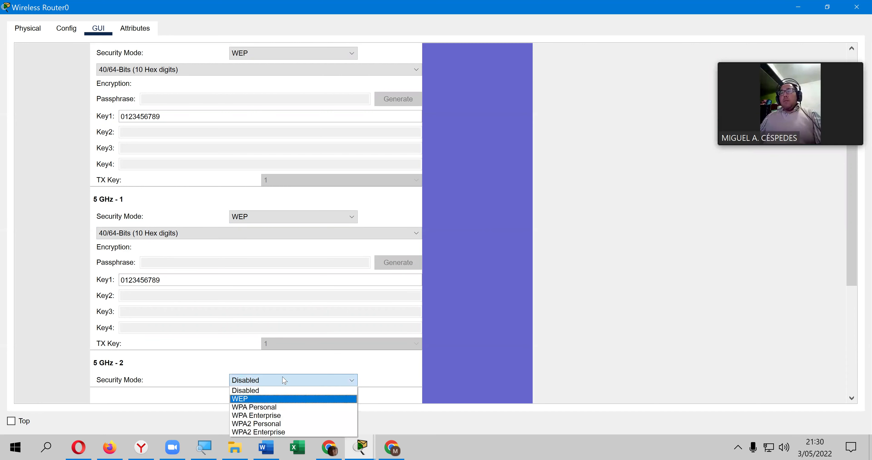
left_click(284, 399)
scroll(264, 324, "down", 2)
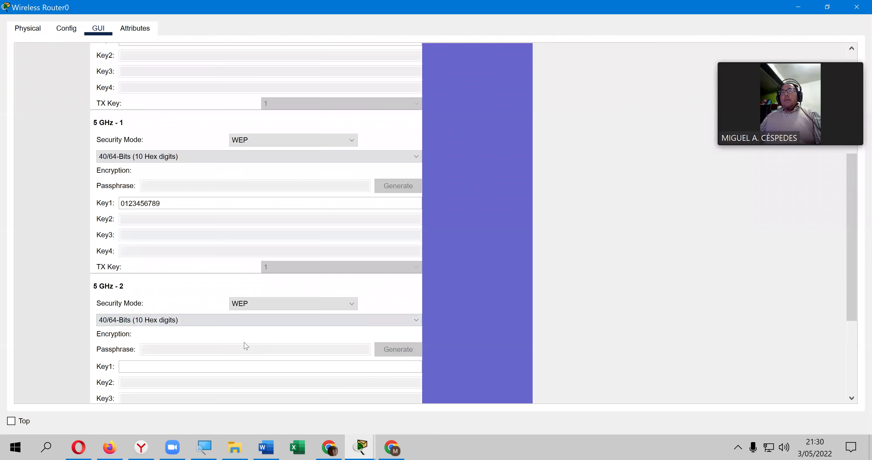
scroll(245, 346, "down", 2)
left_click(220, 291)
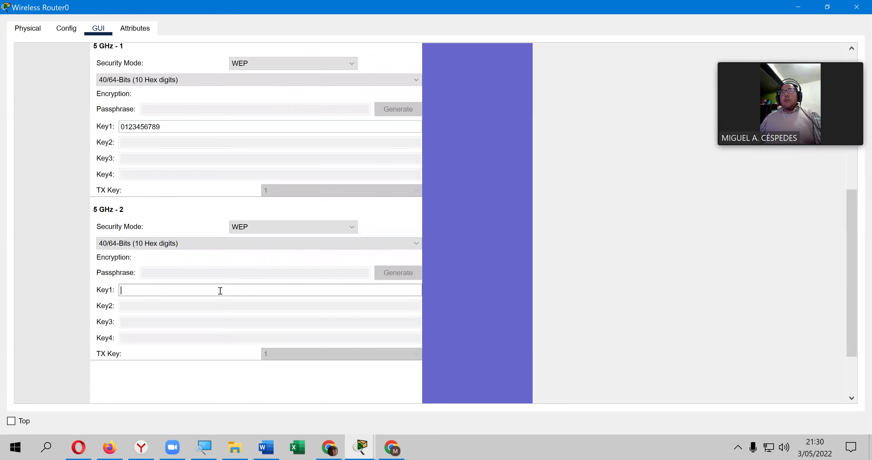
key("ctrl+v")
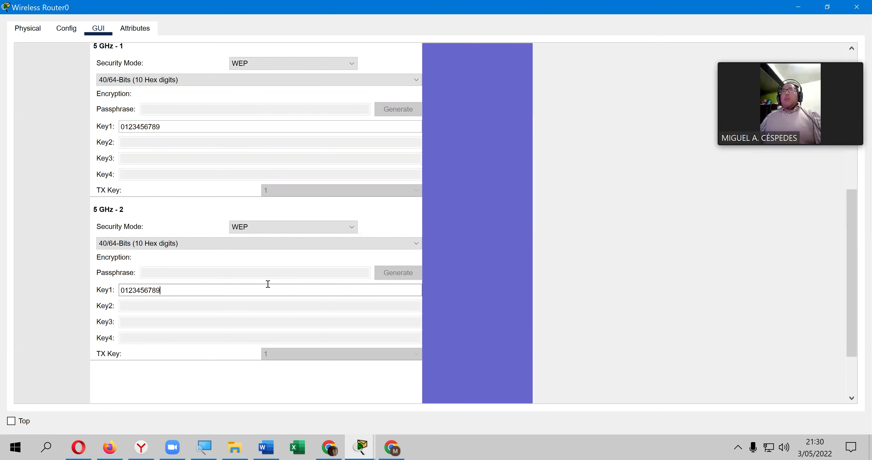
Check the WEP settings of all three bands and try to save them.
scroll(268, 284, "up", 1)
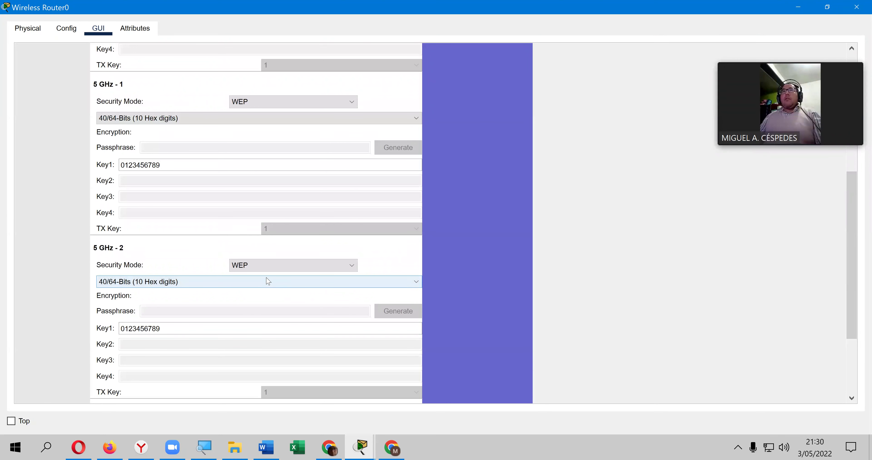
scroll(268, 284, "down", 1)
scroll(267, 287, "up", 1)
scroll(321, 141, "up", 4)
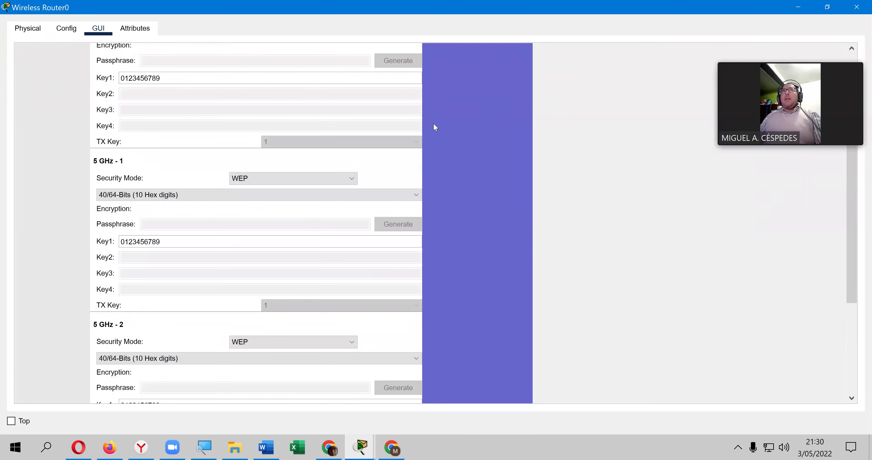
scroll(338, 146, "up", 1)
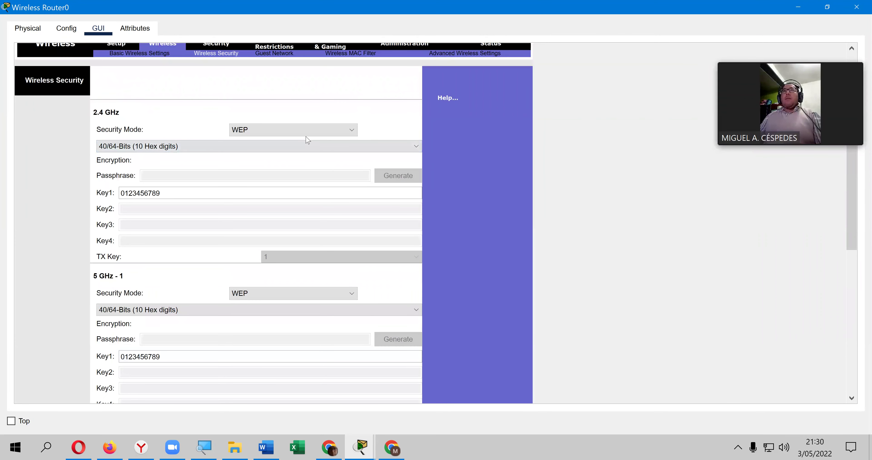
scroll(305, 148, "down", 1)
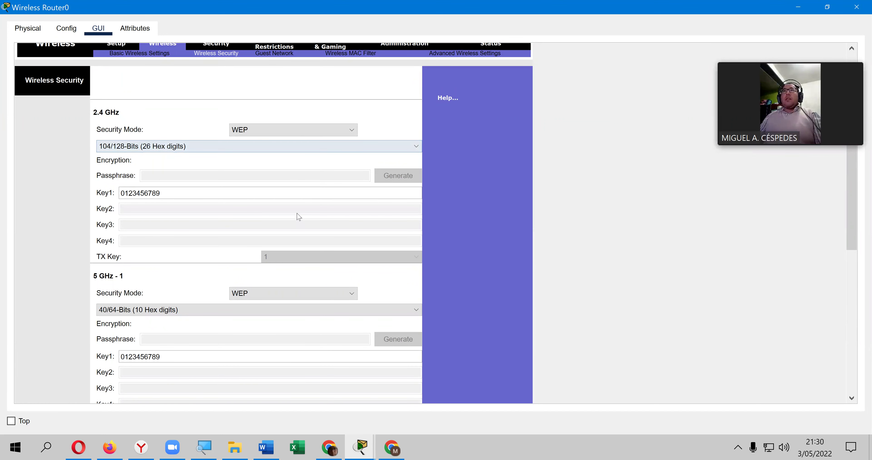
scroll(294, 249, "down", 2)
scroll(296, 250, "down", 3)
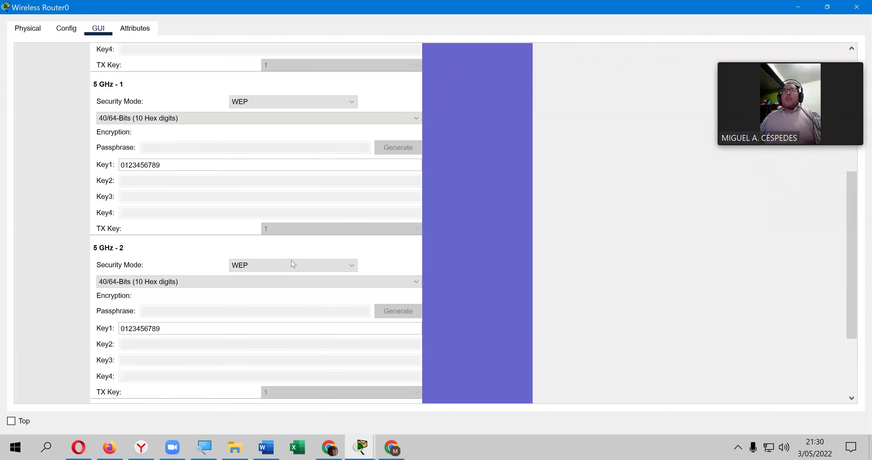
scroll(293, 264, "down", 3)
scroll(293, 264, "down", 3)
left_click(282, 380)
left_click(479, 231)
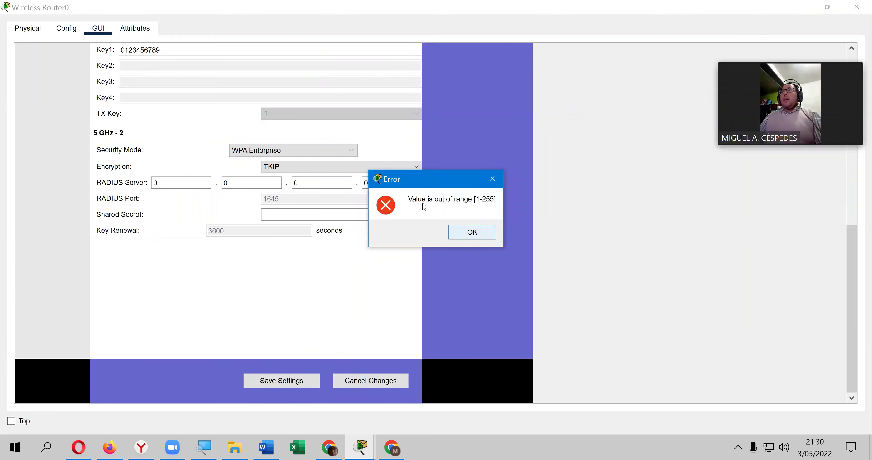
key("Return")
Set the 5 GHz - 2 security mode back to WEP and try to save the router's settings again.
left_click(339, 151)
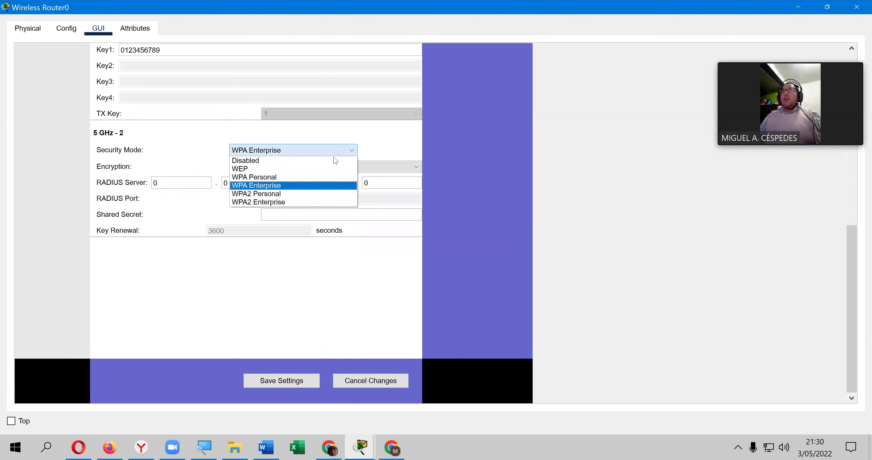
left_click(330, 168)
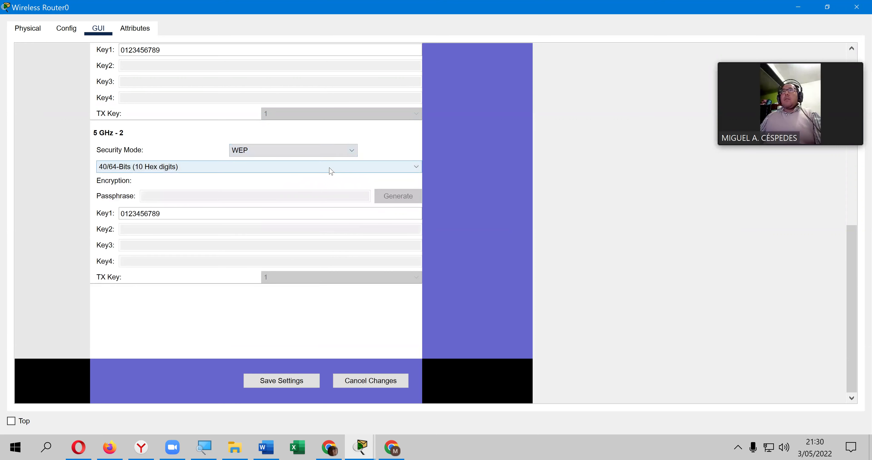
left_click(309, 383)
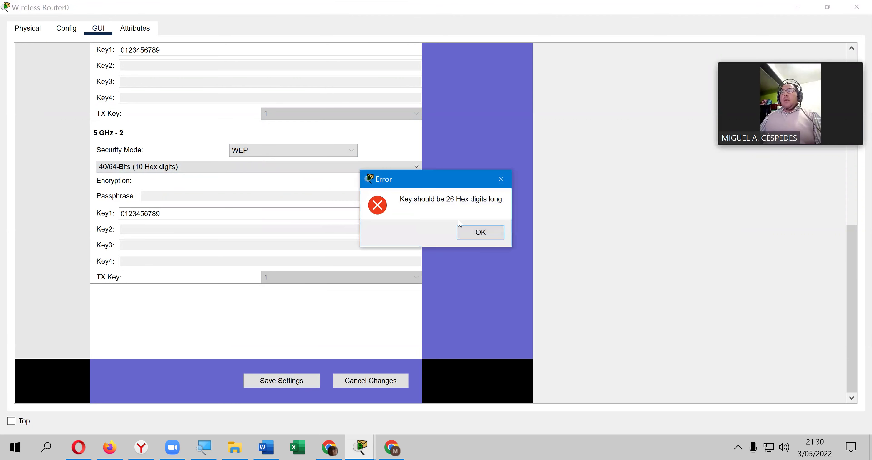
left_click(480, 235)
Paste the WEP key back in as Key1 for the 2.4 GHz band.
scroll(454, 172, "up", 5)
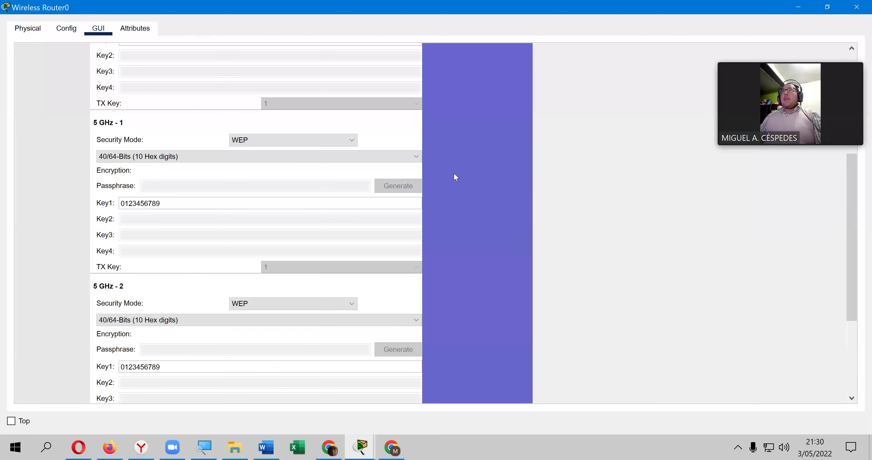
scroll(454, 175, "up", 5)
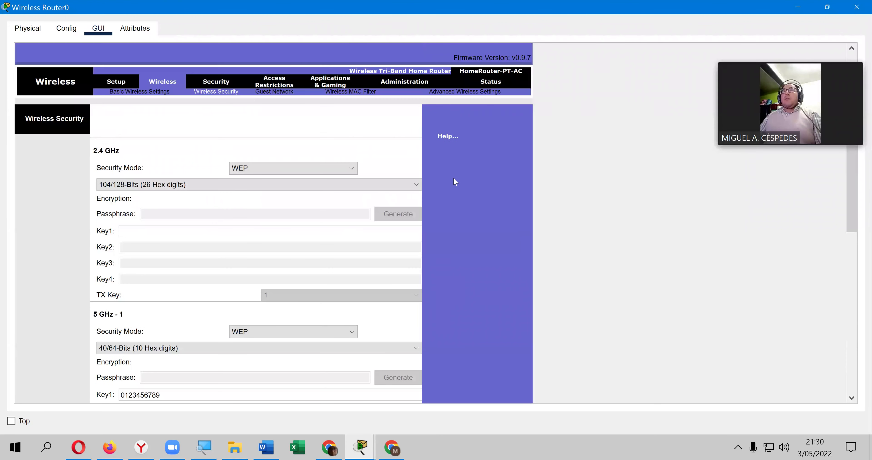
left_click(308, 228)
right_click(308, 228)
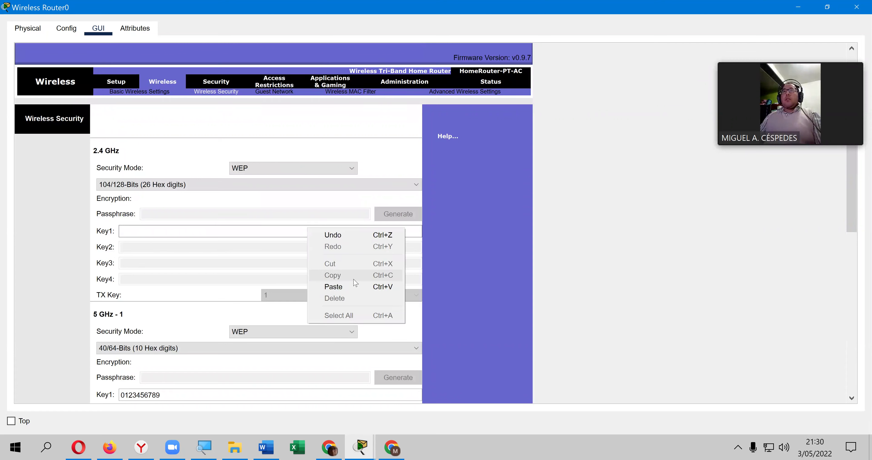
left_click(357, 287)
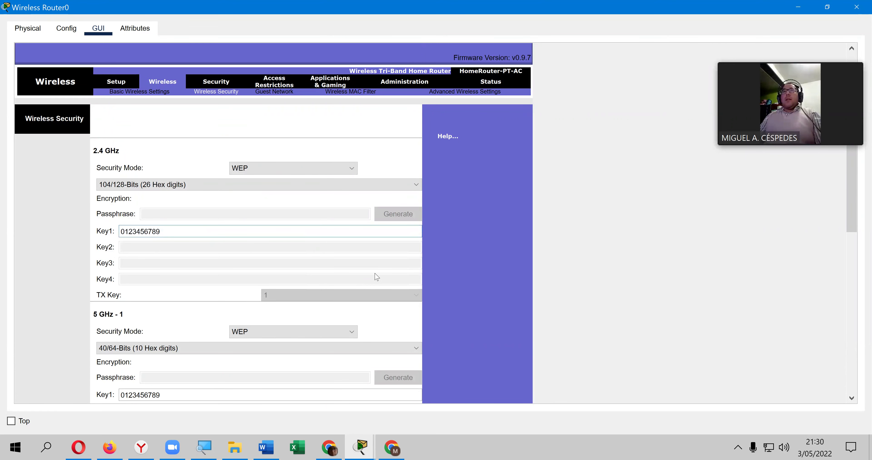
Set the 2.4 GHz WEP encryption back to 40/64-Bits (10 Hex digits).
scroll(376, 277, "down", 3)
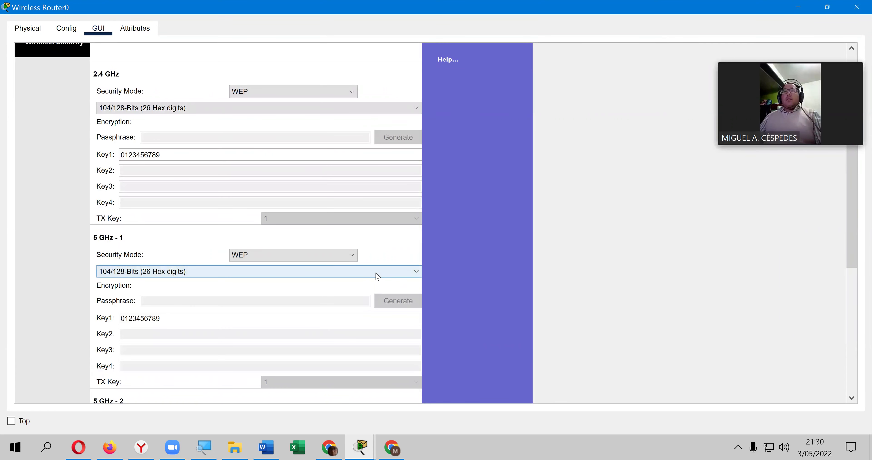
scroll(378, 277, "up", 1)
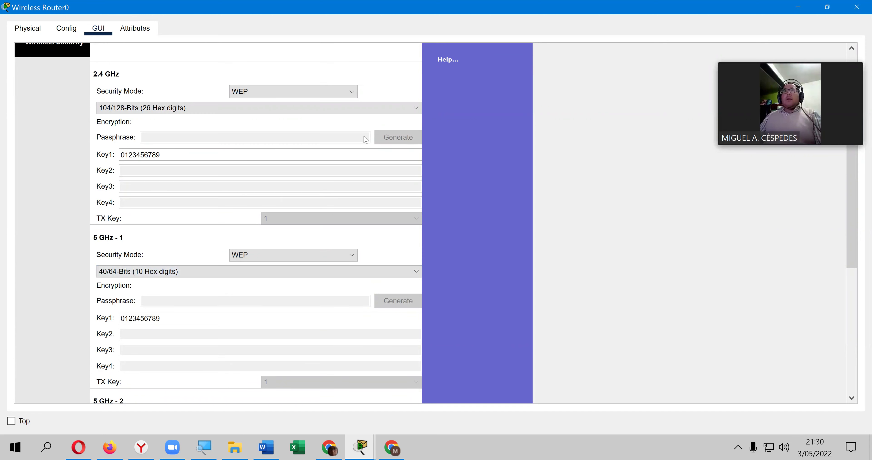
left_click(361, 110)
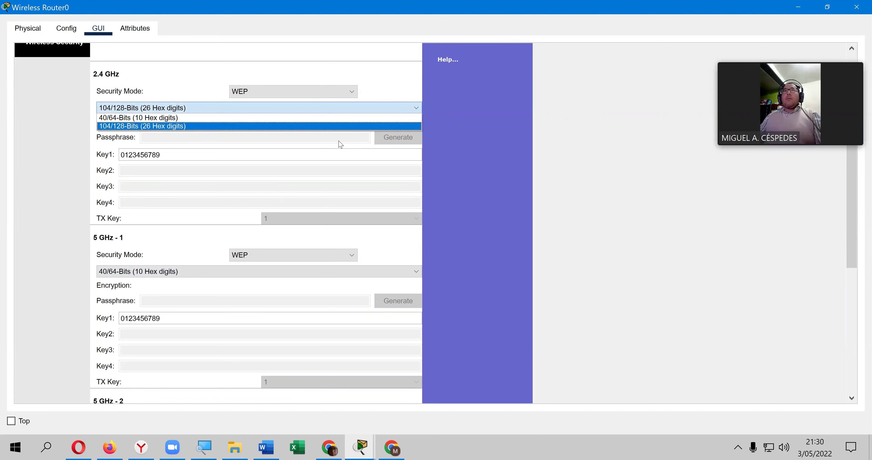
left_click(339, 118)
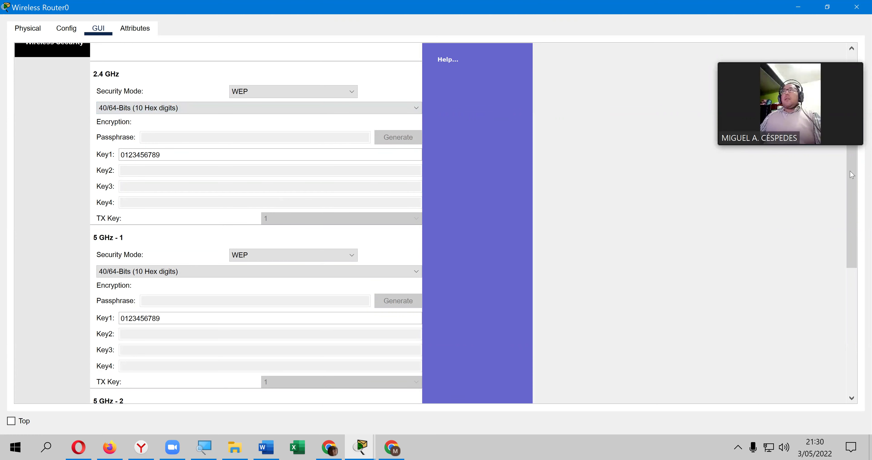
Review the WEP settings of all three bands and save the router's settings.
left_click_drag(852, 175, 861, 306)
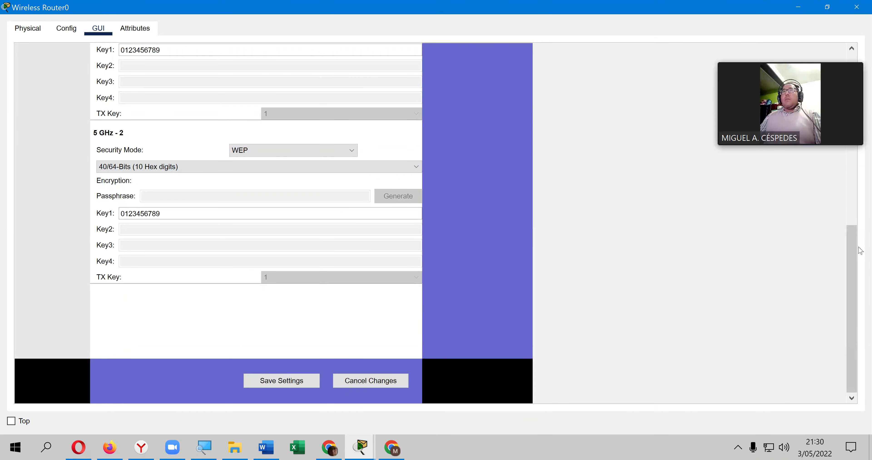
scroll(847, 207, "up", 1)
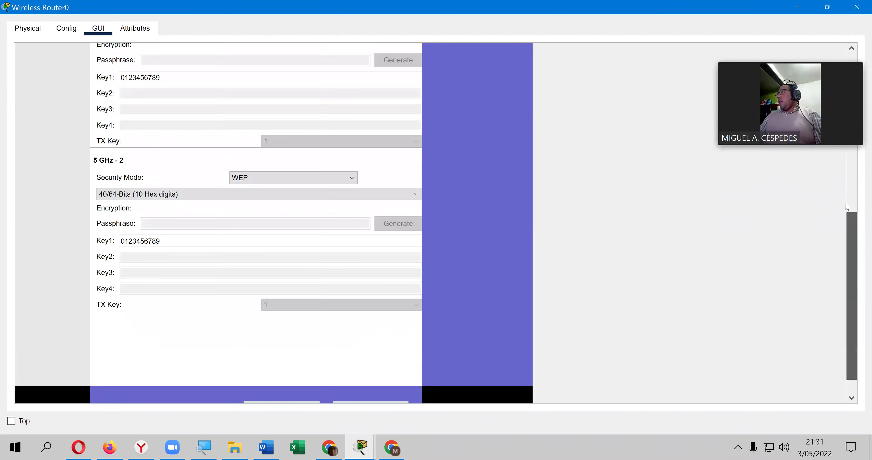
scroll(836, 176, "up", 8)
scroll(828, 149, "down", 7)
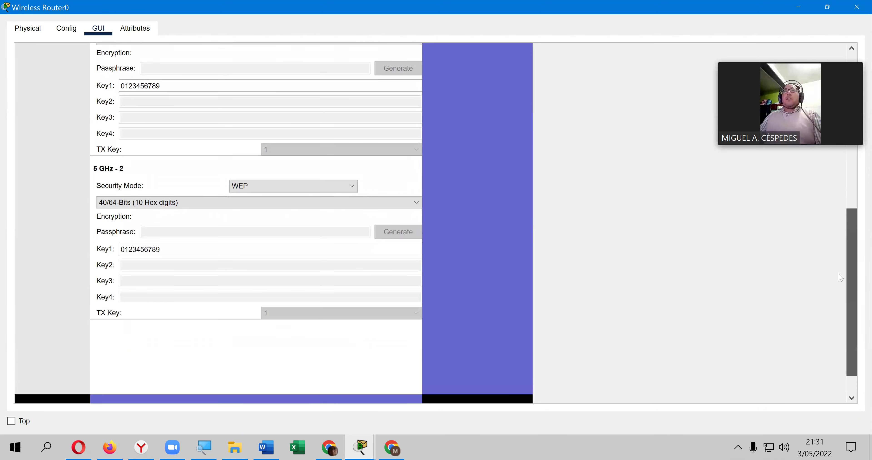
scroll(841, 278, "down", 1)
left_click(294, 382)
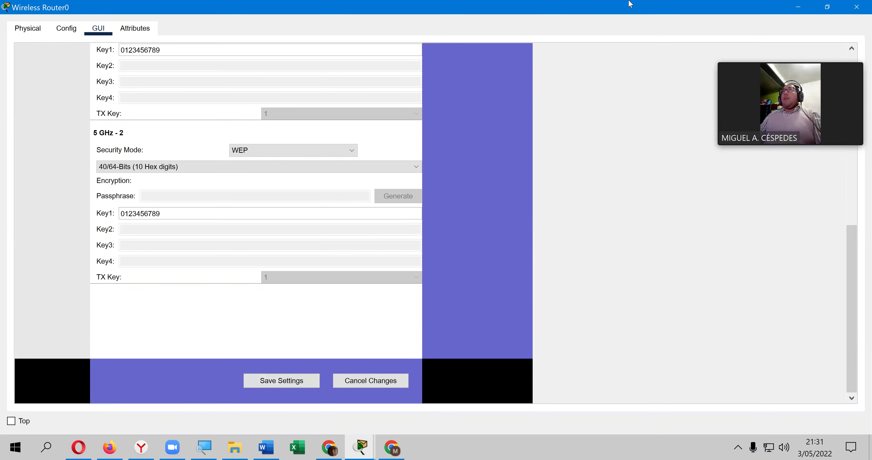
Close the wireless router's window and save the lab file.
double_click(734, 11)
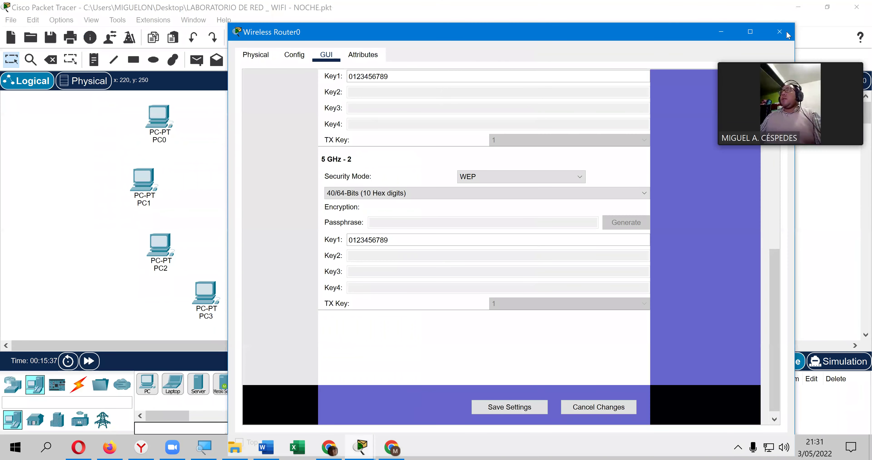
left_click(776, 30)
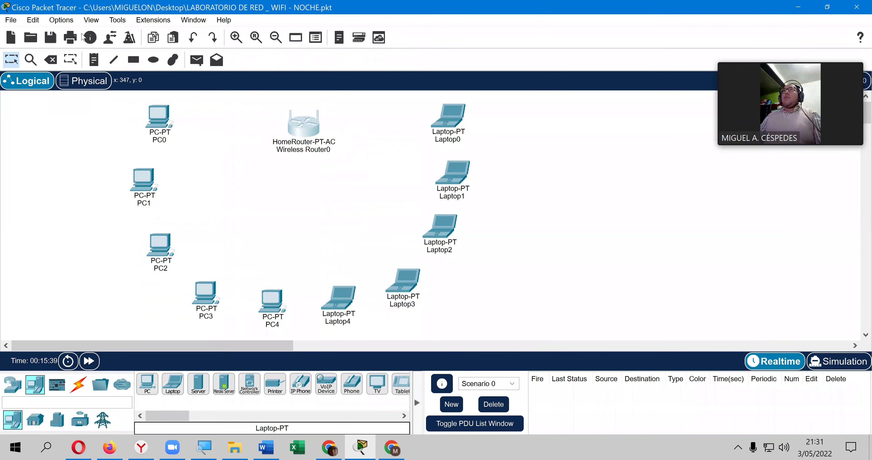
left_click(57, 38)
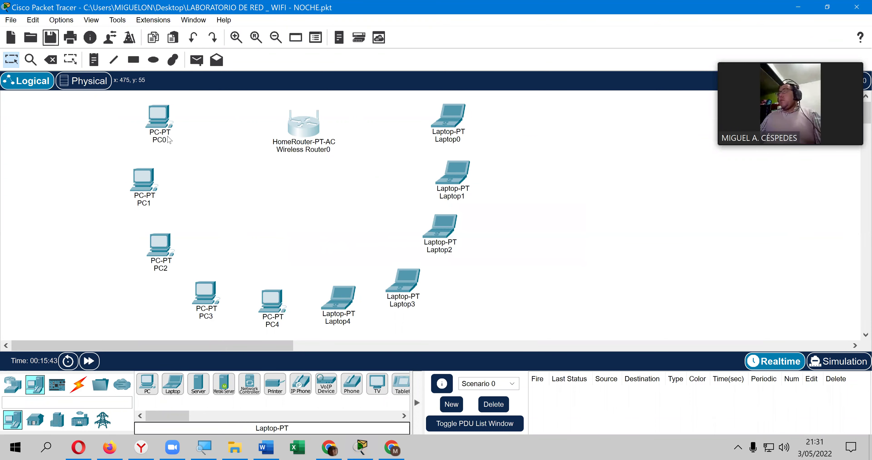
Scan for wireless networks from PC0, view the details of the Default network with 97% signal, and close PC0's window.
left_click(161, 116)
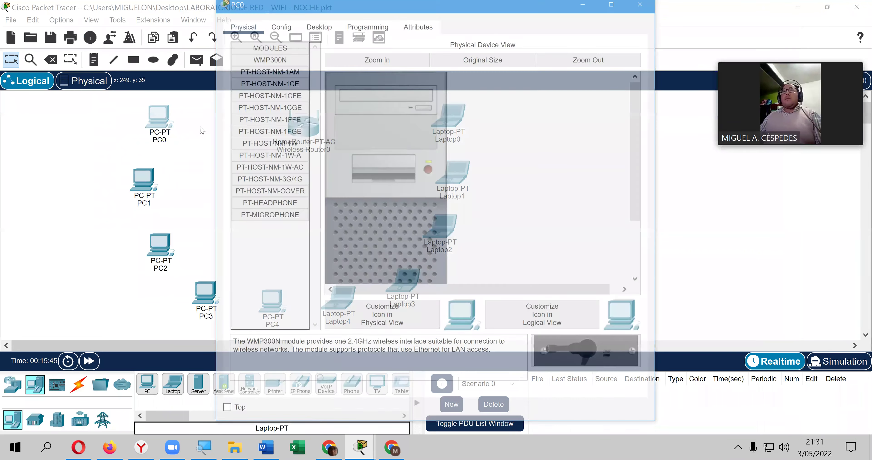
left_click(322, 27)
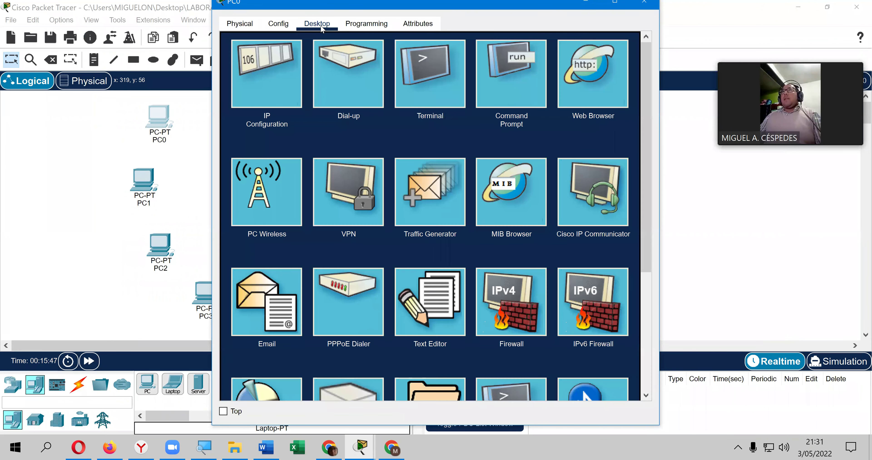
left_click(278, 190)
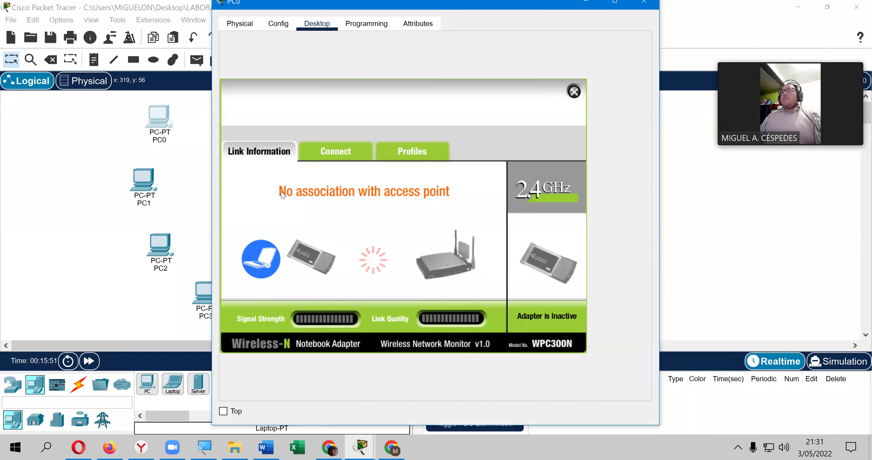
left_click(334, 154)
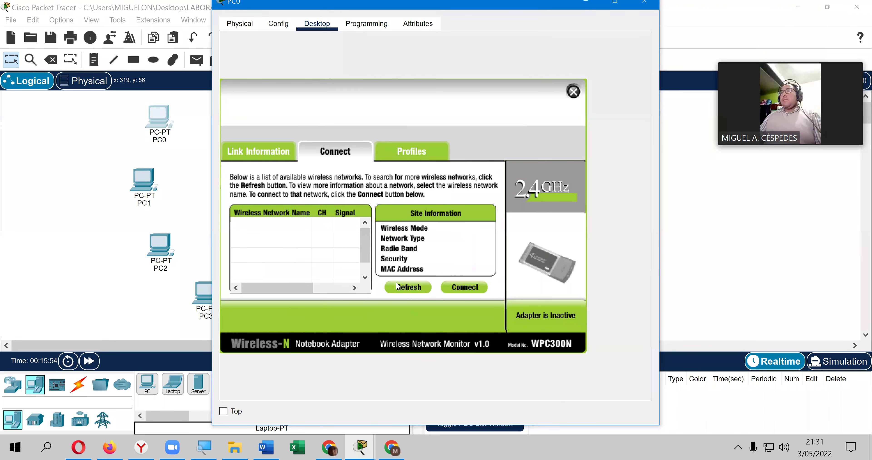
left_click(416, 290)
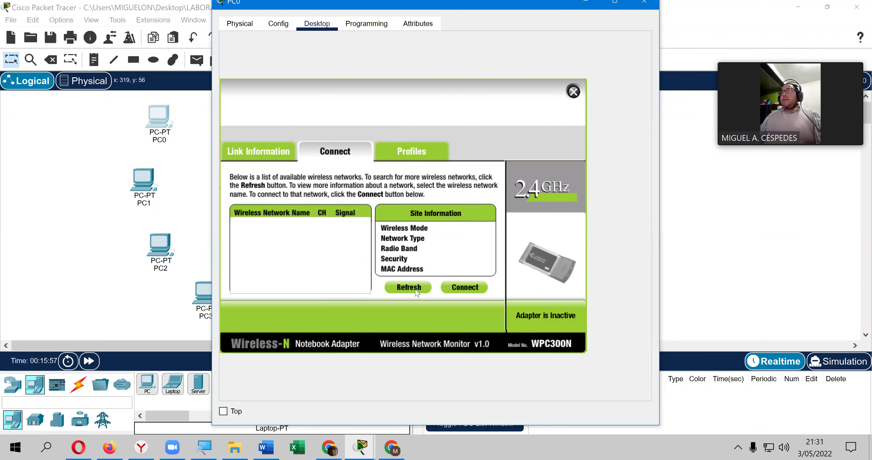
left_click(416, 291)
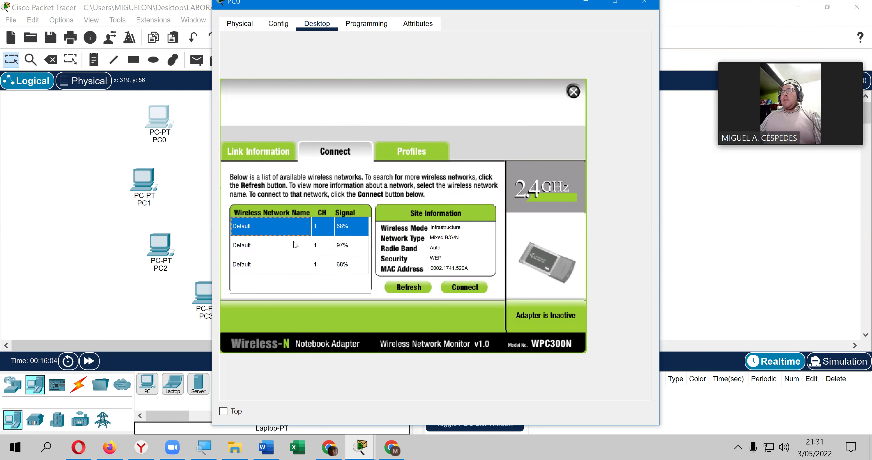
left_click(270, 244)
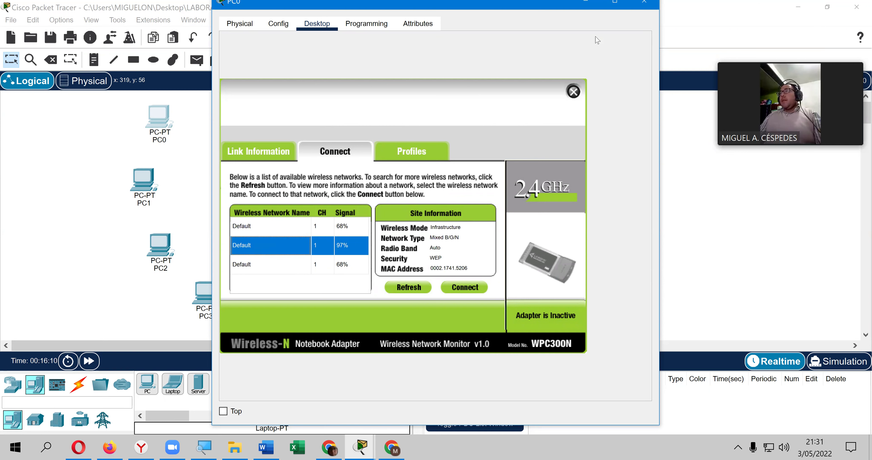
left_click(575, 91)
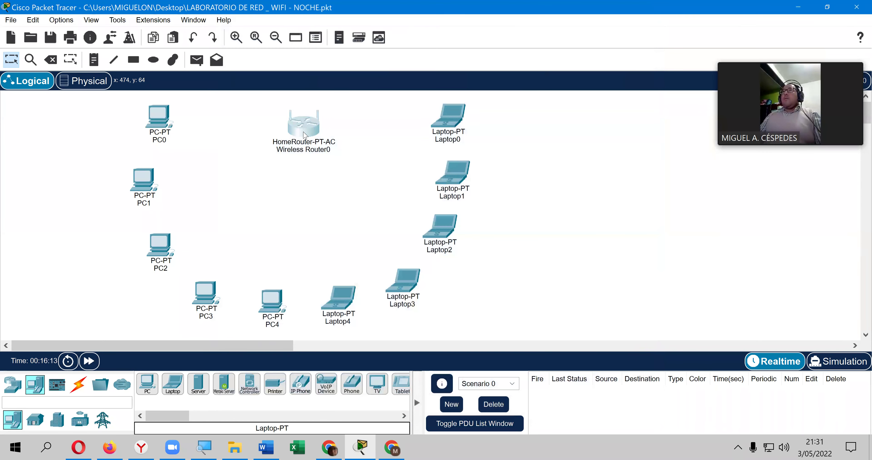
Examine the router's Wireless 2.4G interface settings and its list of available channels.
left_click(304, 135)
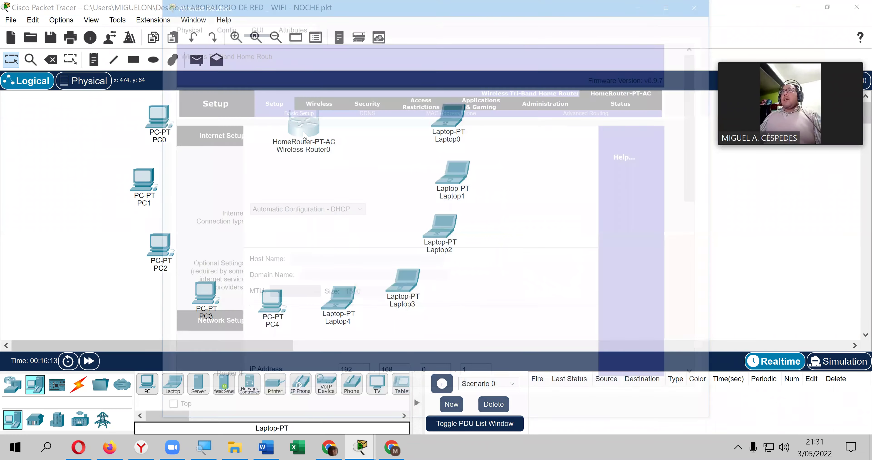
left_click(189, 26)
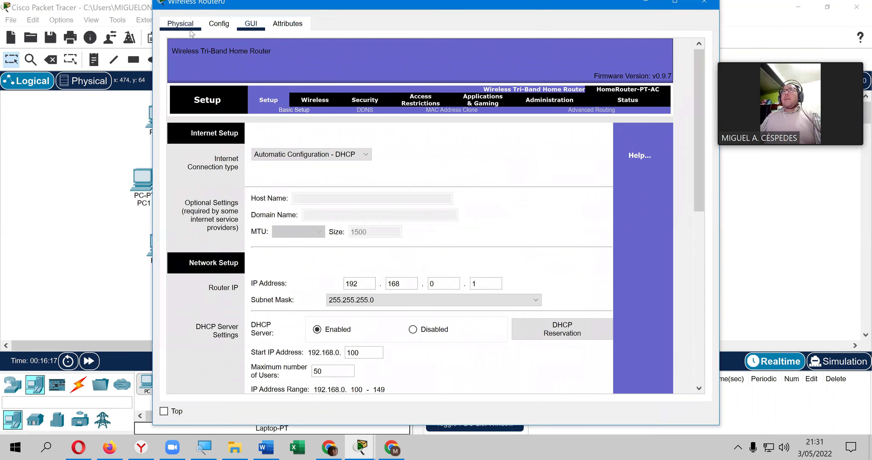
left_click(219, 22)
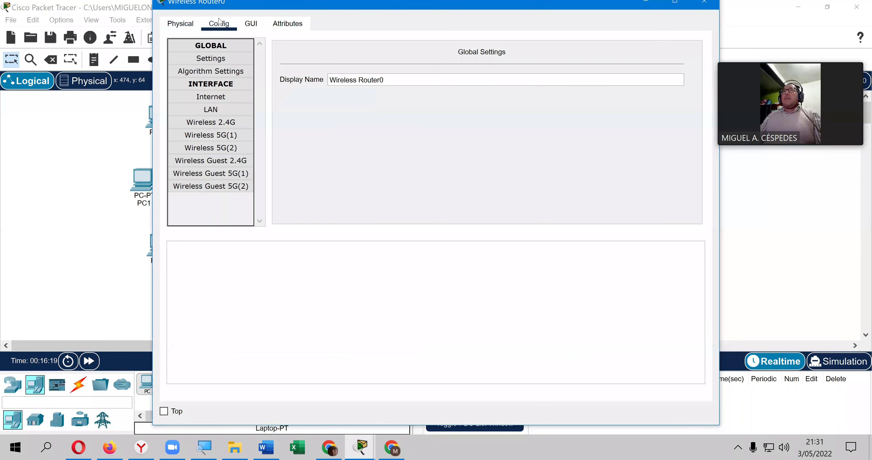
left_click(237, 122)
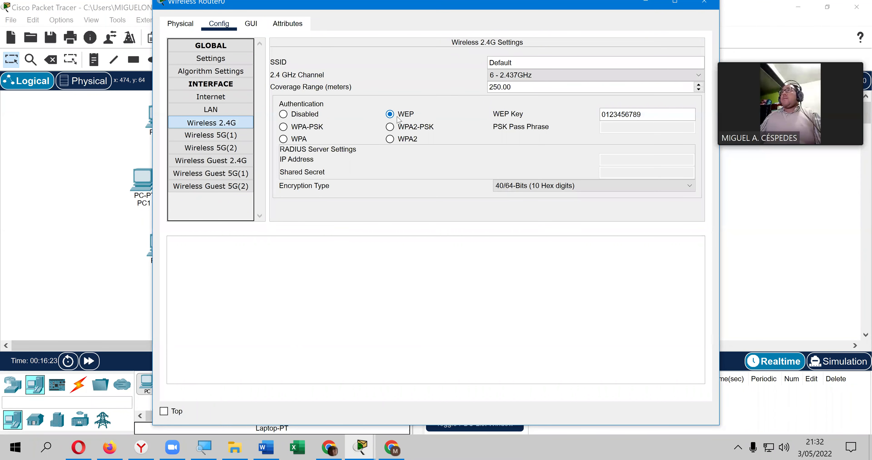
left_click(511, 75)
left_click(511, 129)
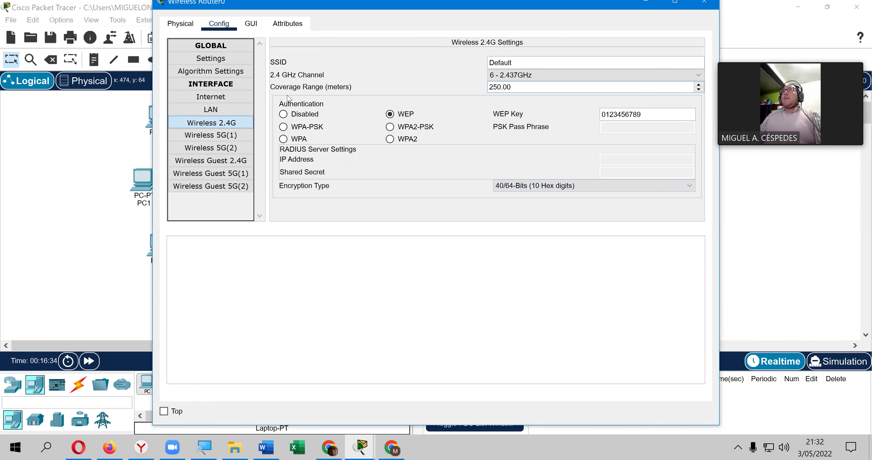
Check the router's Internet, LAN and Wireless Guest 2.4G settings, including the guest channel options.
left_click(226, 98)
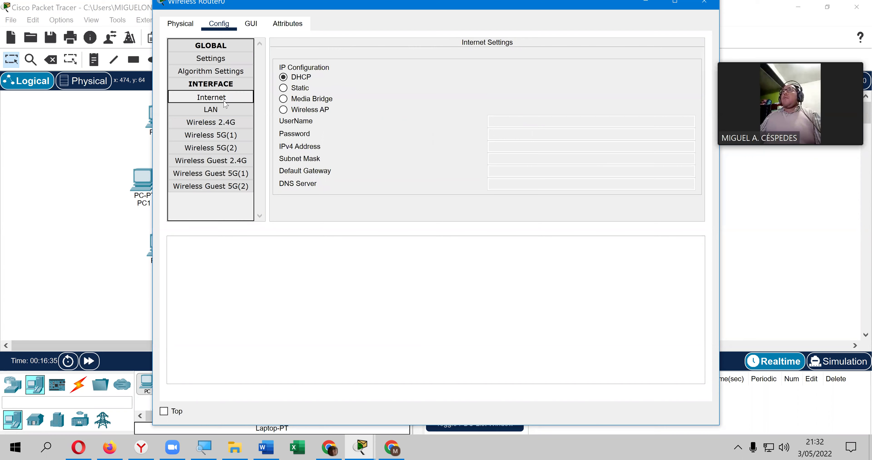
left_click(227, 109)
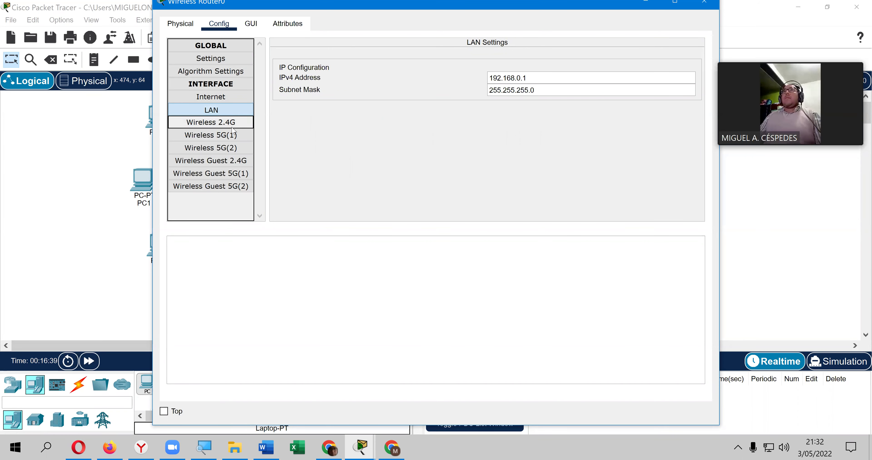
left_click(236, 162)
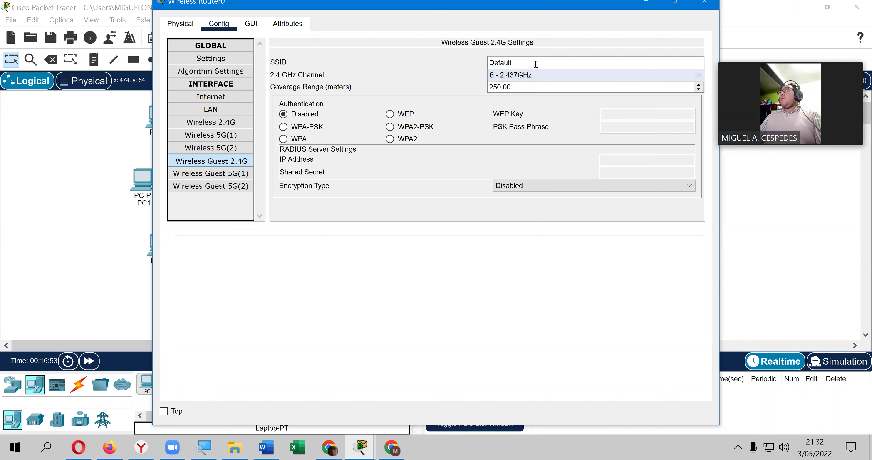
left_click(558, 78)
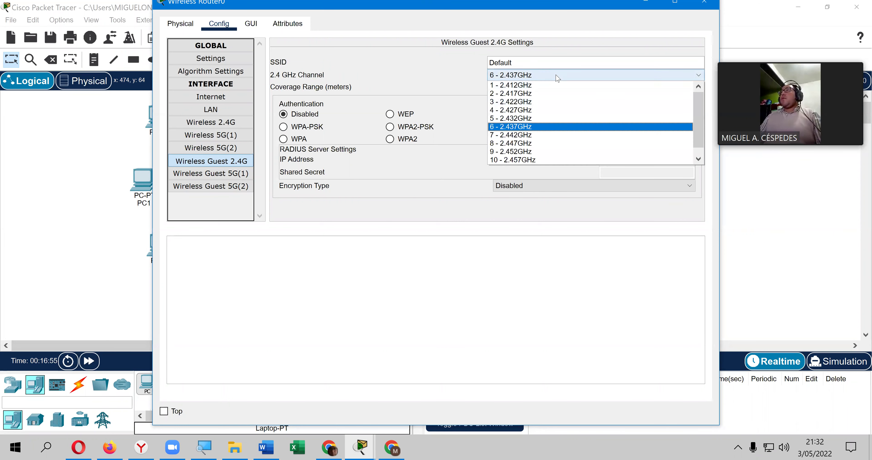
left_click(557, 78)
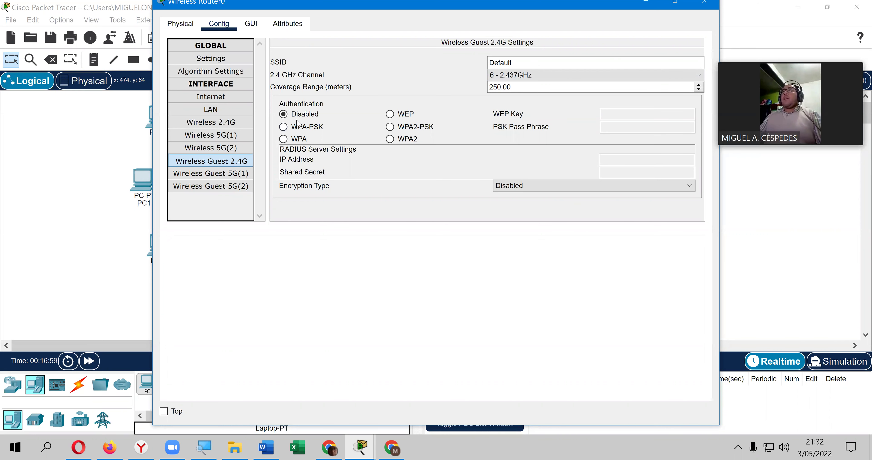
Recheck the channel and encryption type options of the router's Wireless 2.4G interface and close its window.
left_click(233, 127)
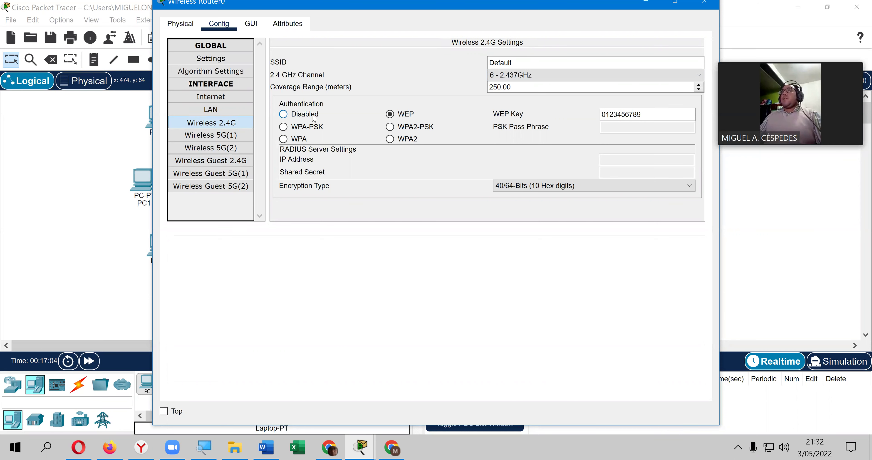
left_click(507, 76)
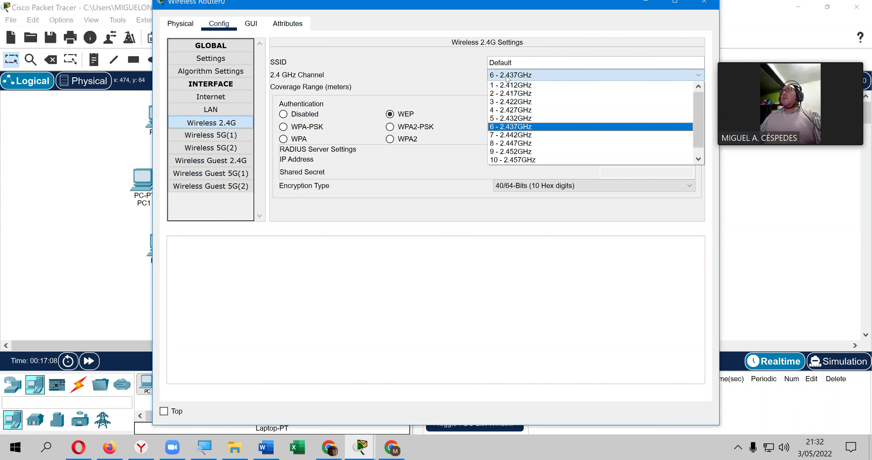
left_click(508, 78)
left_click(517, 186)
left_click(518, 186)
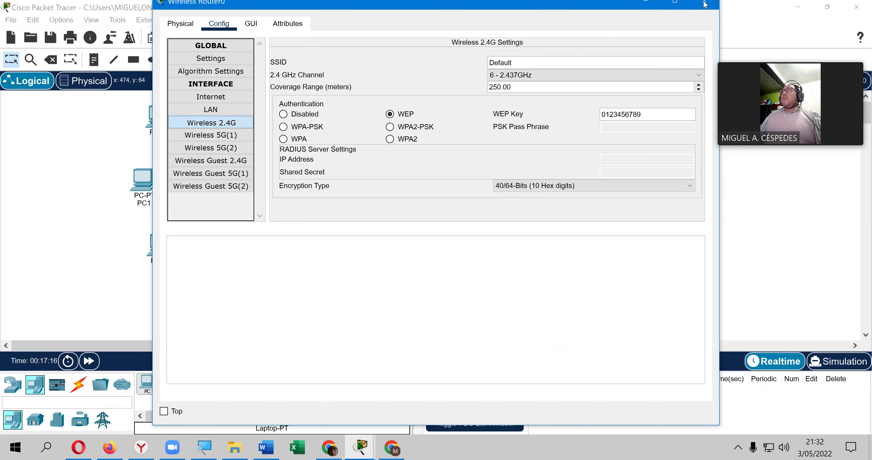
left_click(691, 12)
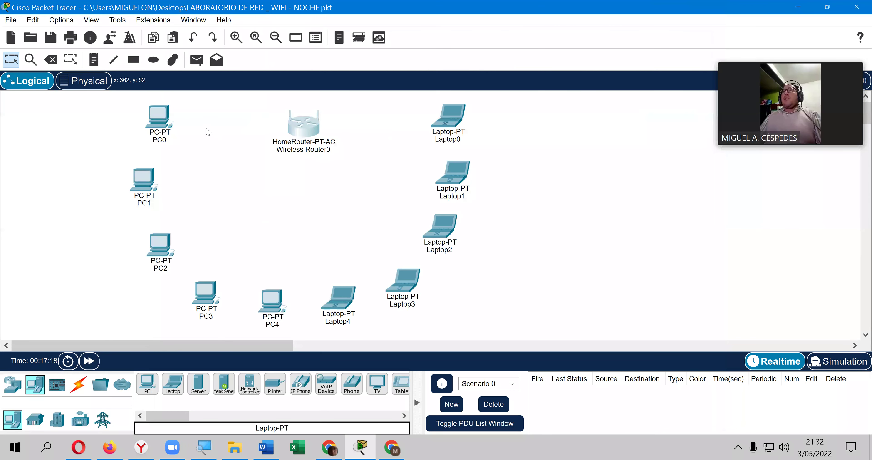
Open PC0's wireless connection utility and refresh its list of available wireless networks.
left_click(166, 118)
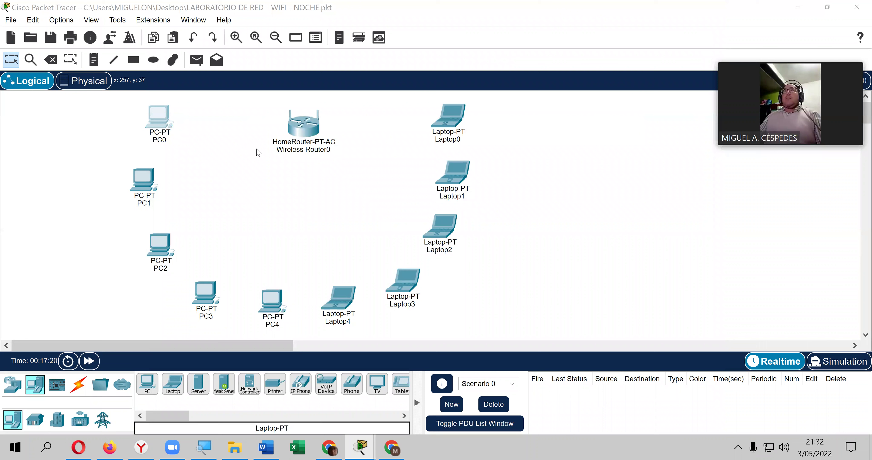
left_click(264, 171)
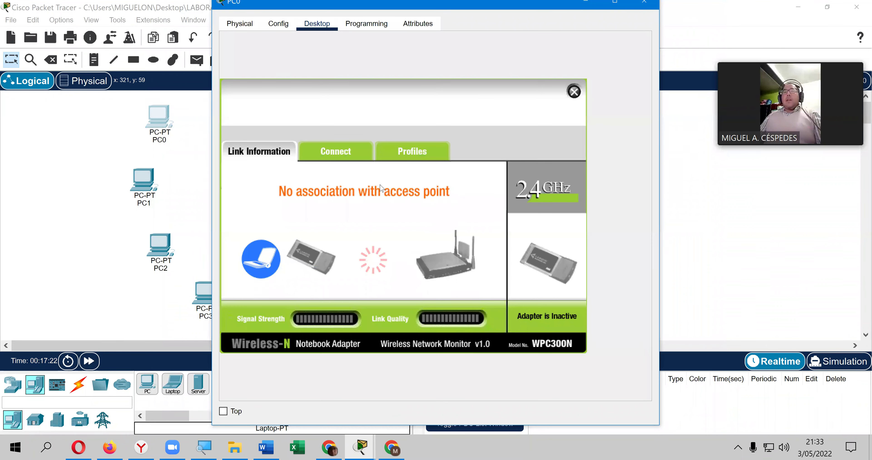
left_click(354, 156)
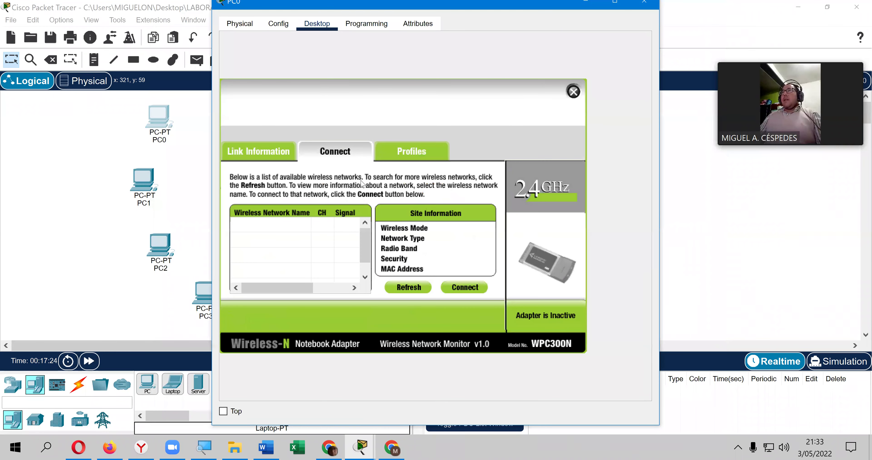
left_click(420, 288)
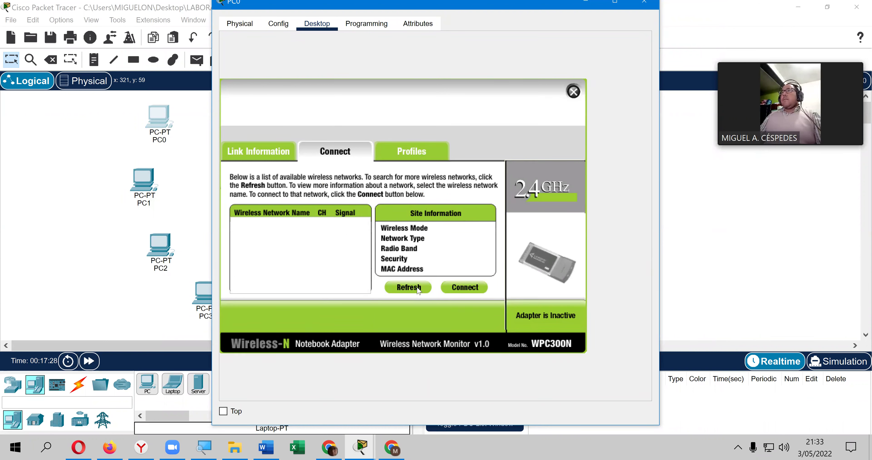
left_click(417, 288)
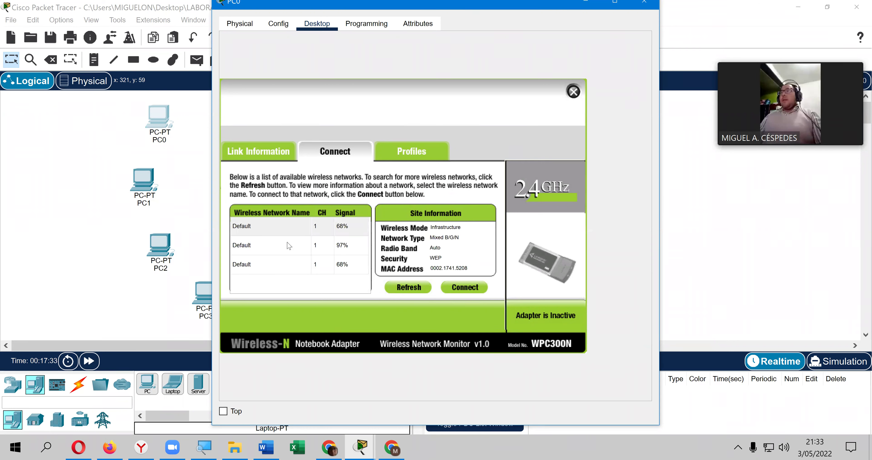
Connect PC0 to the Default network with 97% signal by entering the WEP key, and close PC0's window.
left_click(289, 245)
left_click(472, 286)
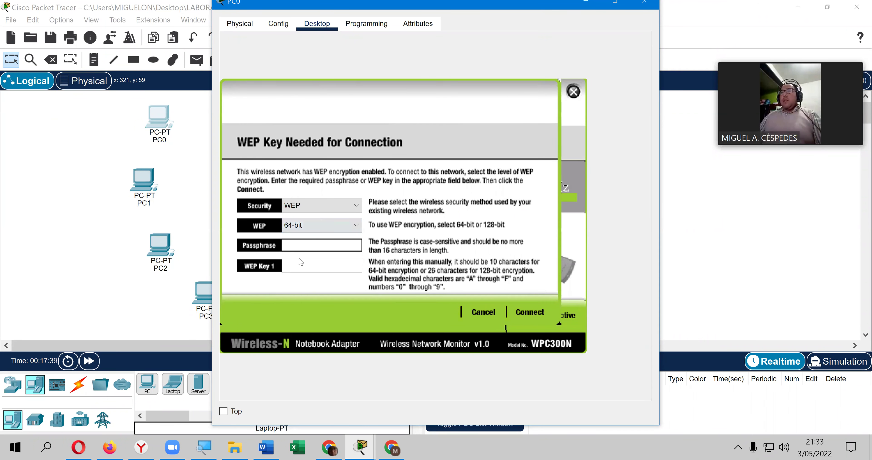
type("0123456789")
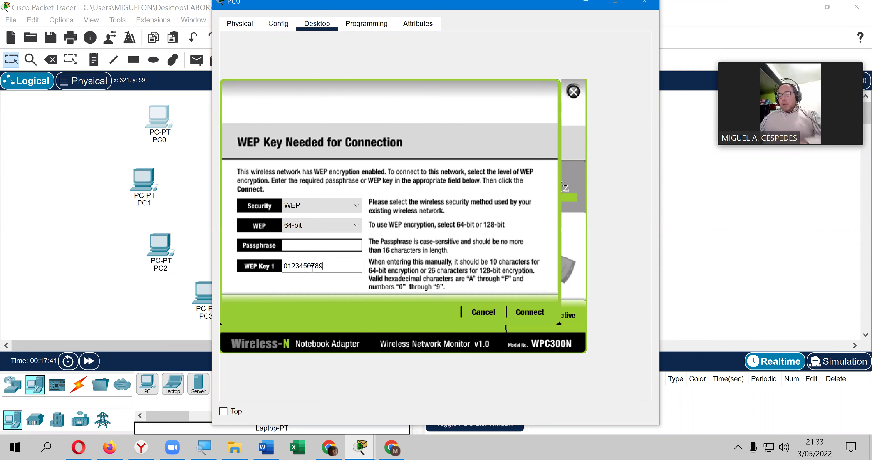
left_click(517, 308)
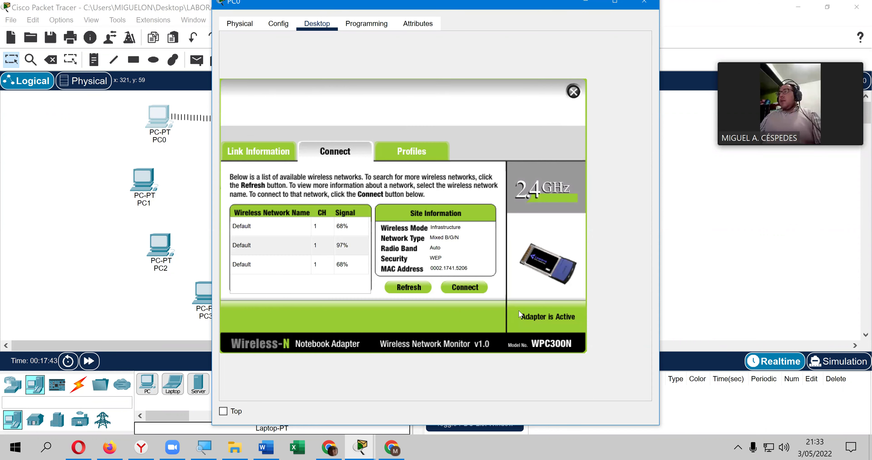
left_click(573, 91)
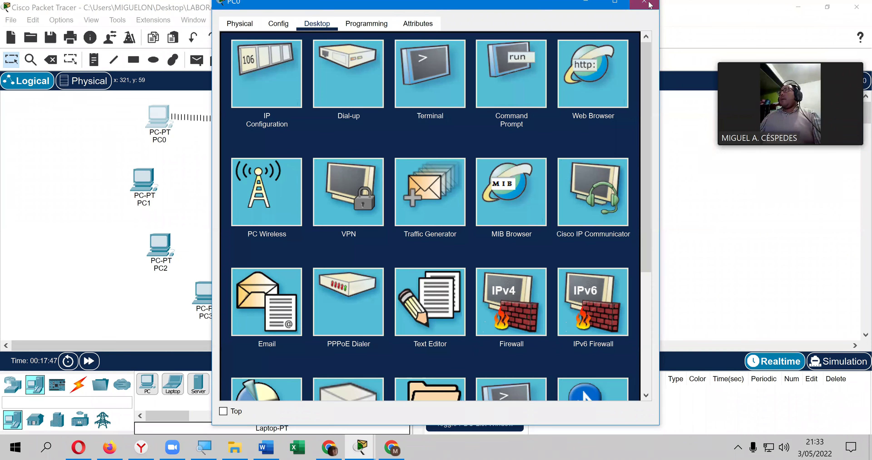
left_click(189, 194)
Open PC1's wireless connection utility and refresh its list of available wireless networks.
left_click(151, 185)
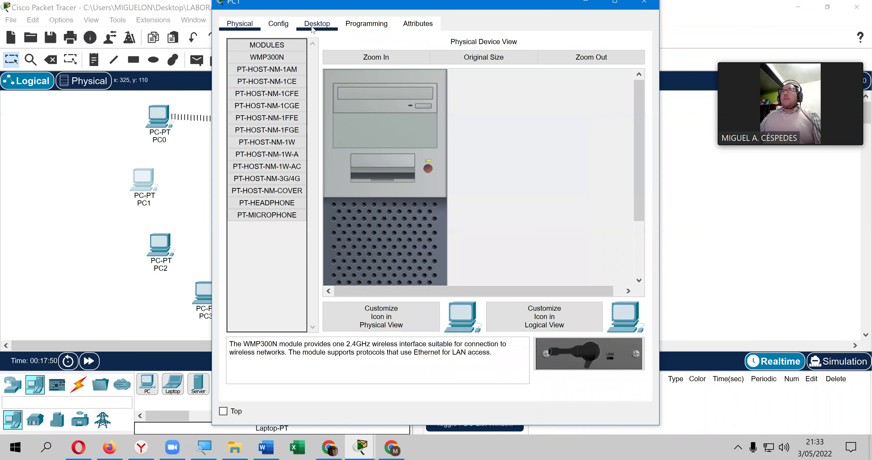
left_click(313, 27)
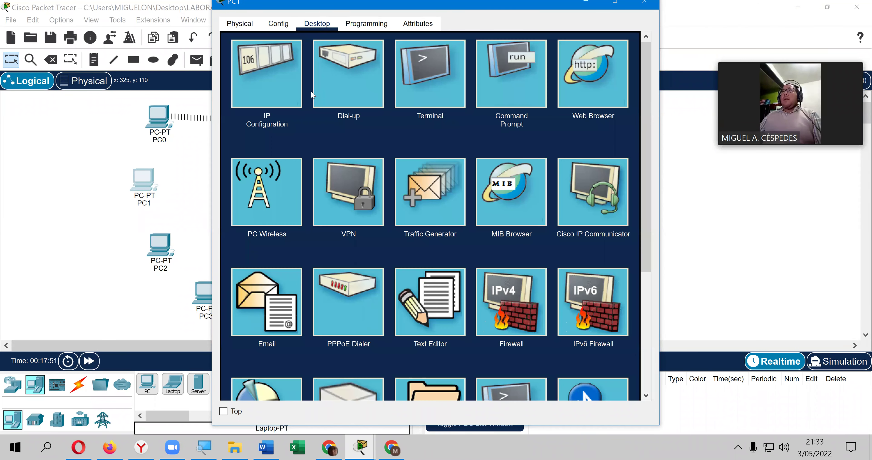
left_click(276, 179)
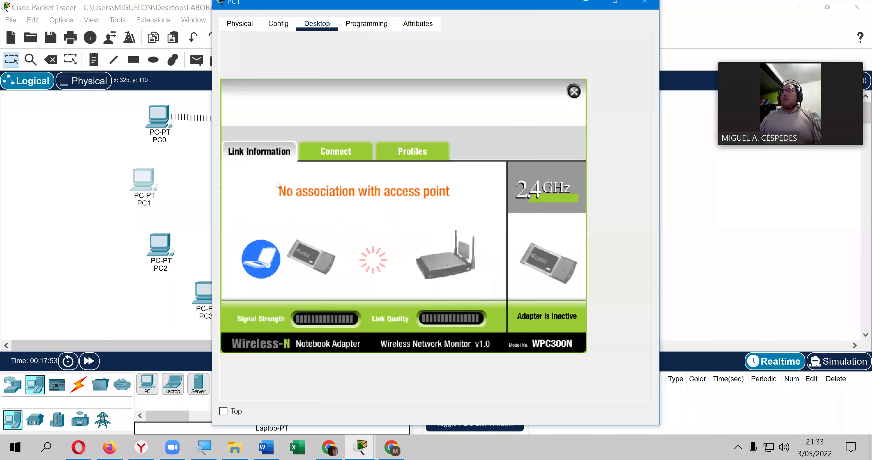
left_click(350, 154)
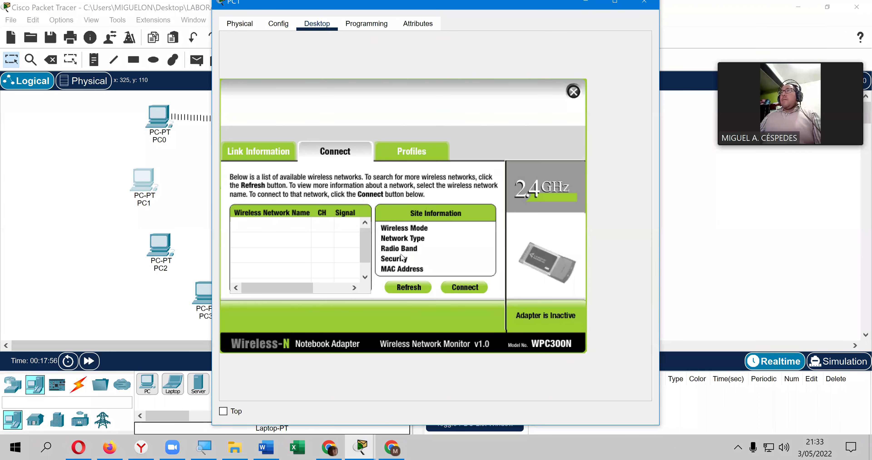
left_click(418, 290)
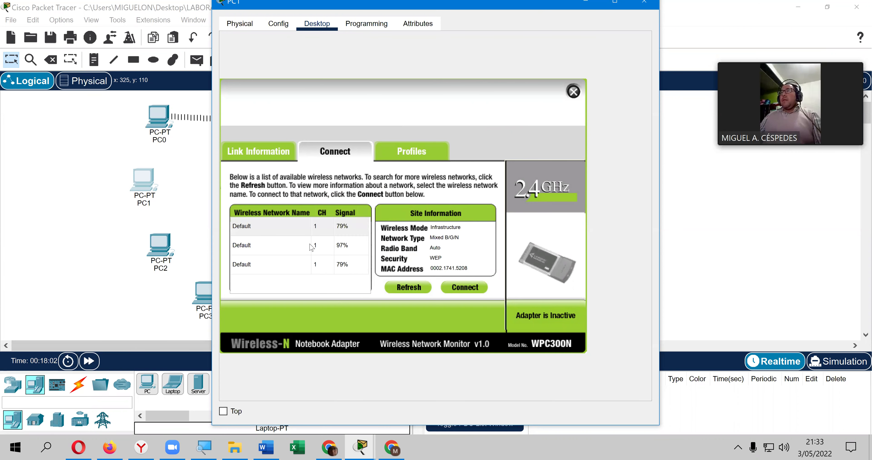
Connect PC1 to the Default network with 97% signal by entering the WEP key, and close PC1's window.
left_click(312, 247)
left_click(467, 287)
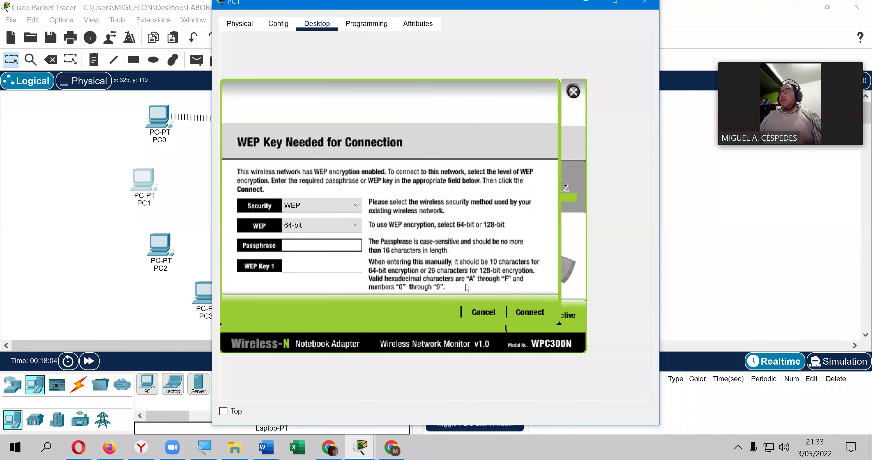
left_click(325, 264)
type("0123456789")
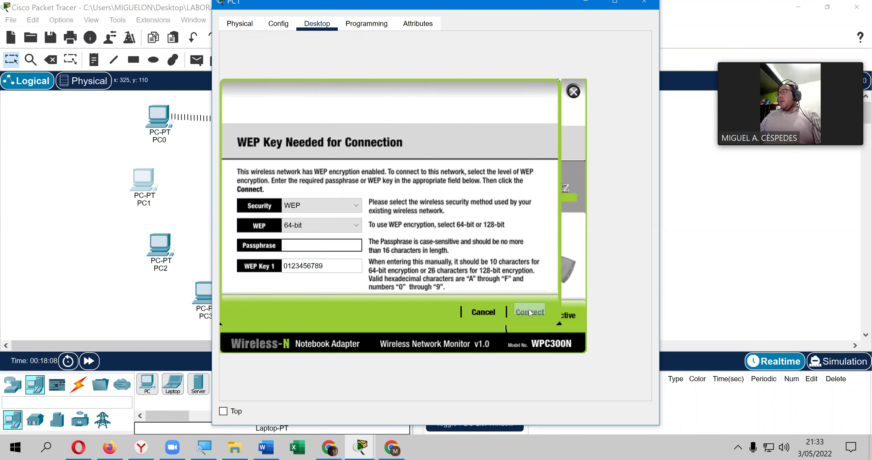
left_click(521, 310)
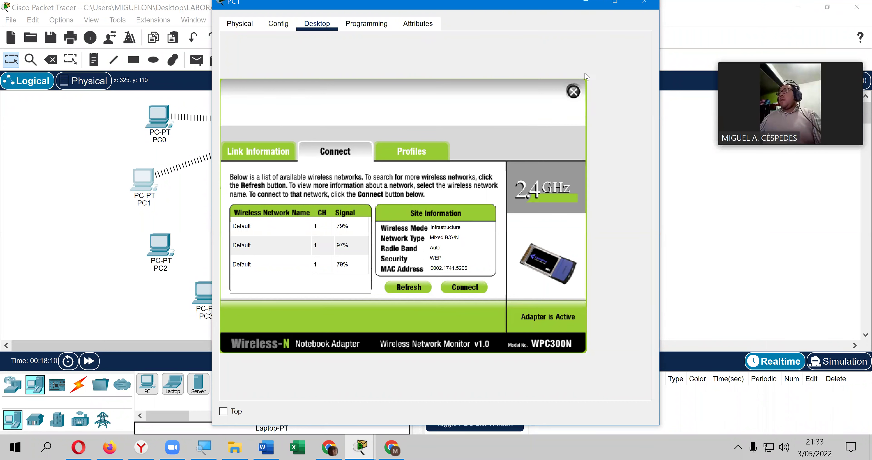
left_click(575, 90)
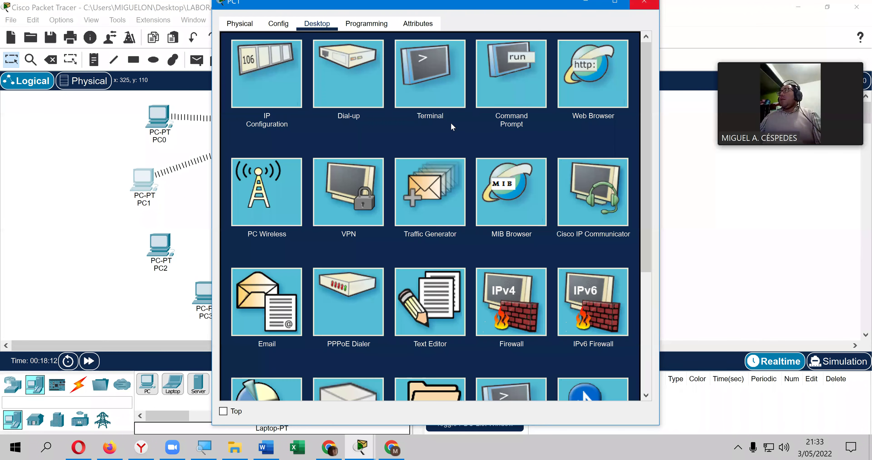
left_click(643, 3)
Open PC2's wireless connection utility and refresh its list of available wireless networks.
left_click(166, 243)
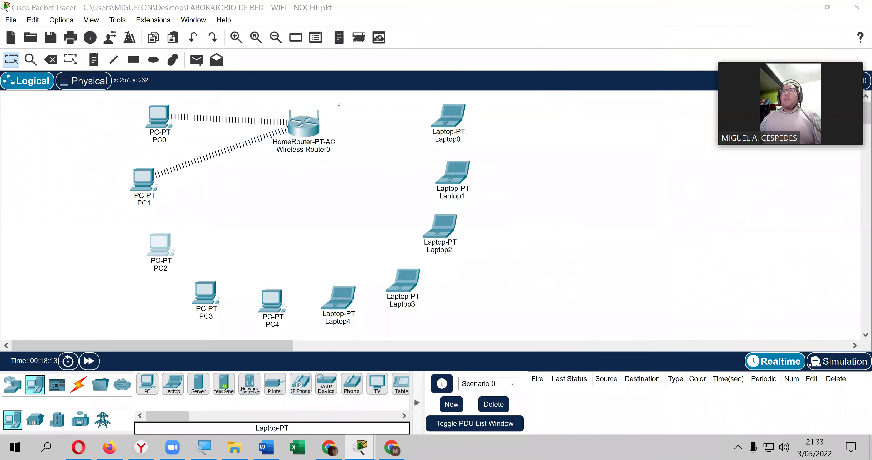
left_click(321, 29)
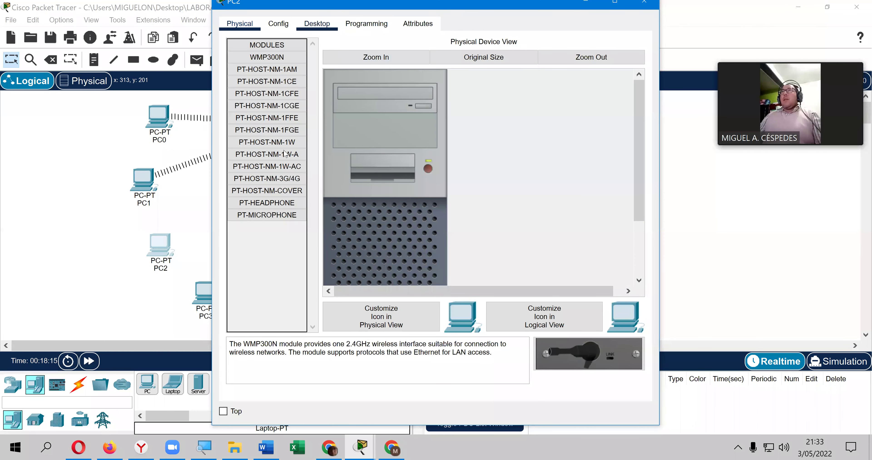
left_click(265, 189)
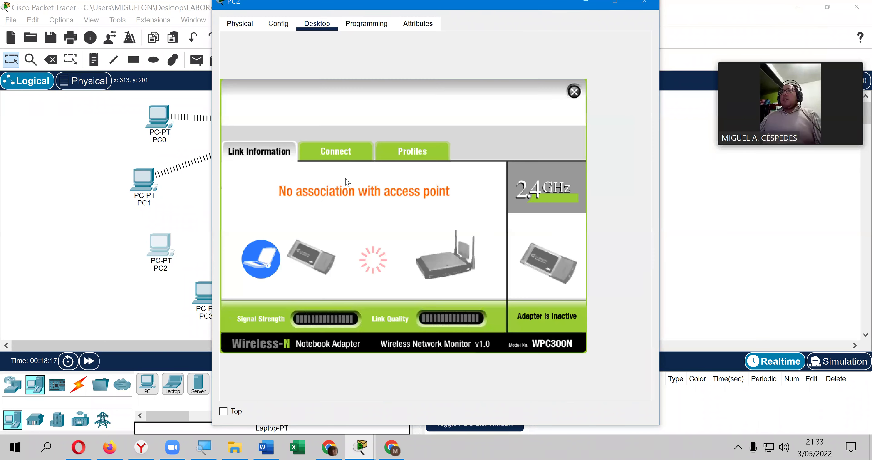
left_click(348, 155)
left_click(422, 292)
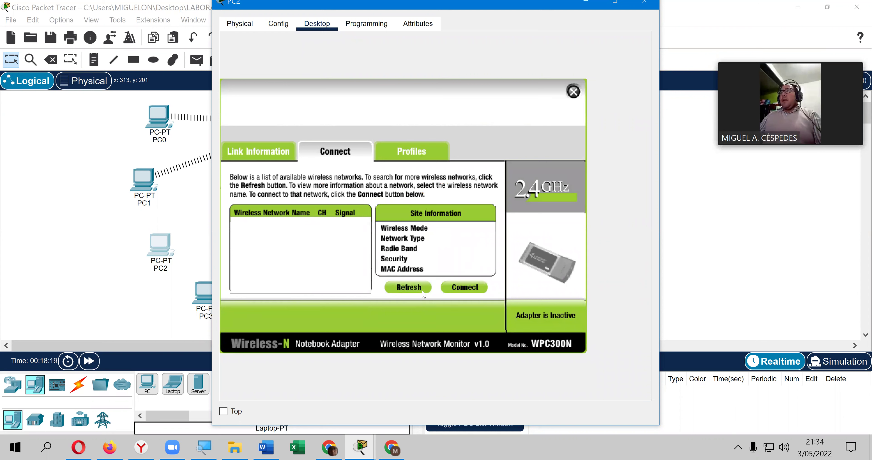
left_click(419, 293)
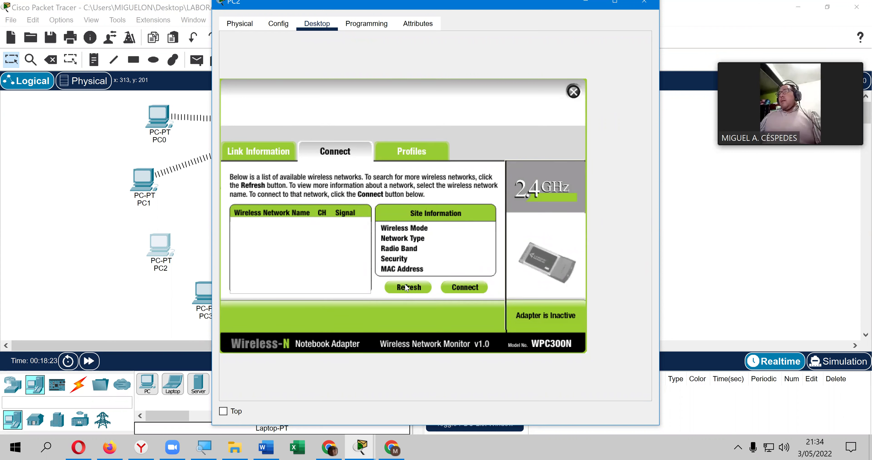
left_click(407, 288)
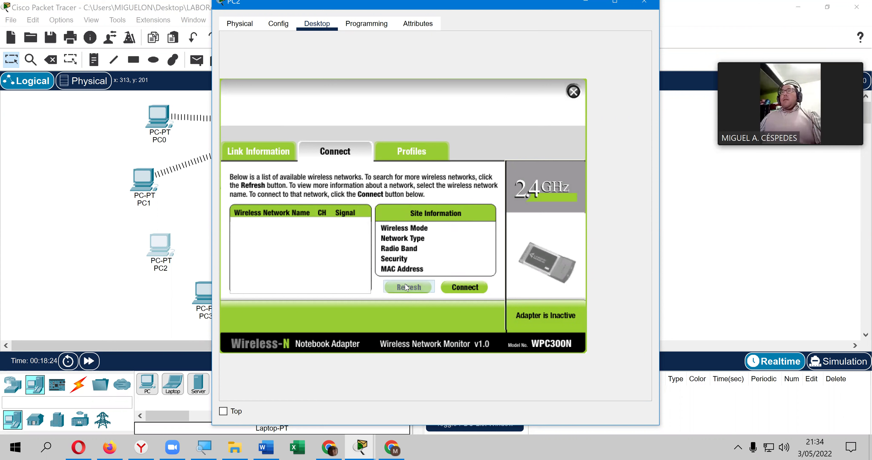
Connect PC2 to the Default network with 90% signal by entering the WEP key, and close PC2's window.
left_click(342, 251)
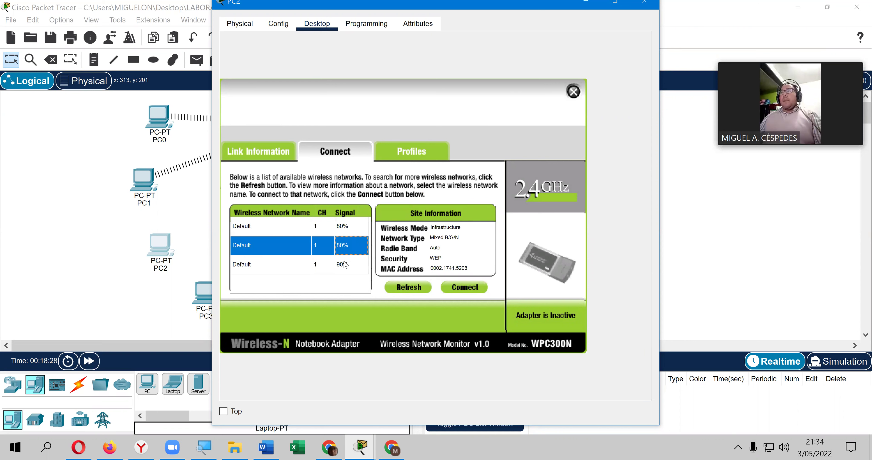
left_click(360, 268)
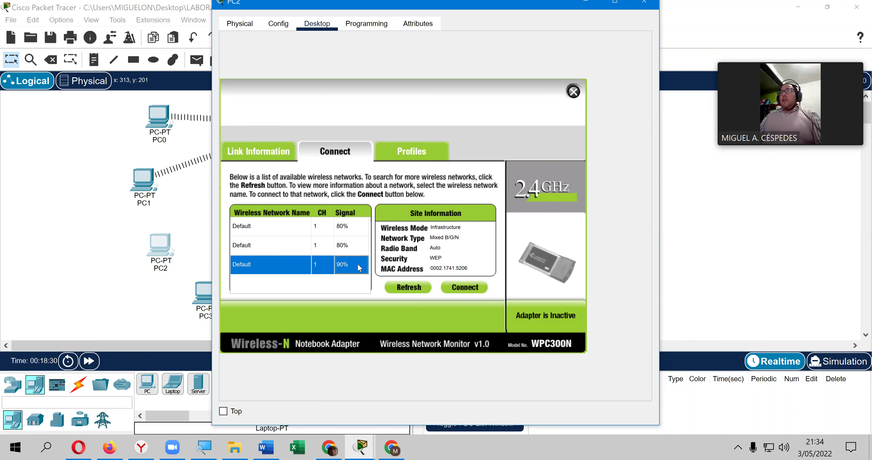
left_click(457, 287)
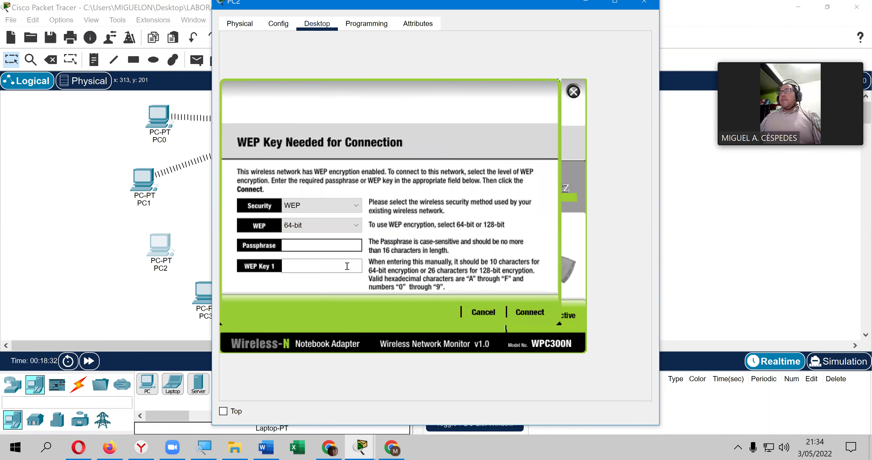
left_click(347, 266)
key("ctrl+v")
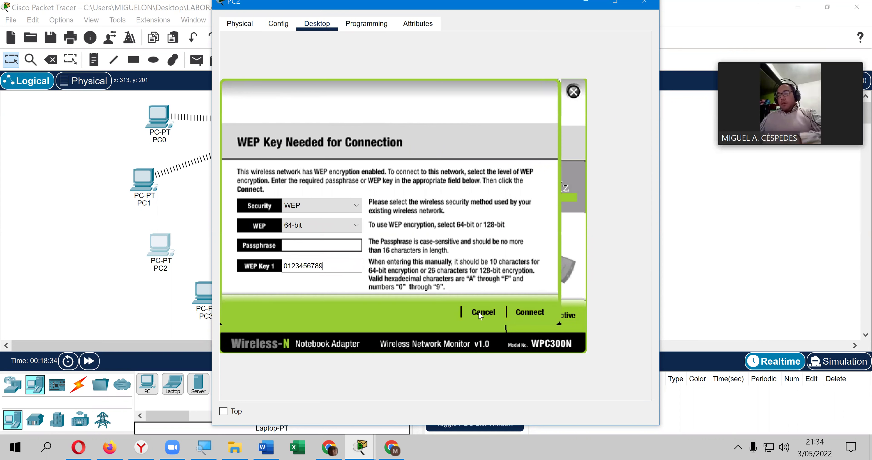
left_click(522, 314)
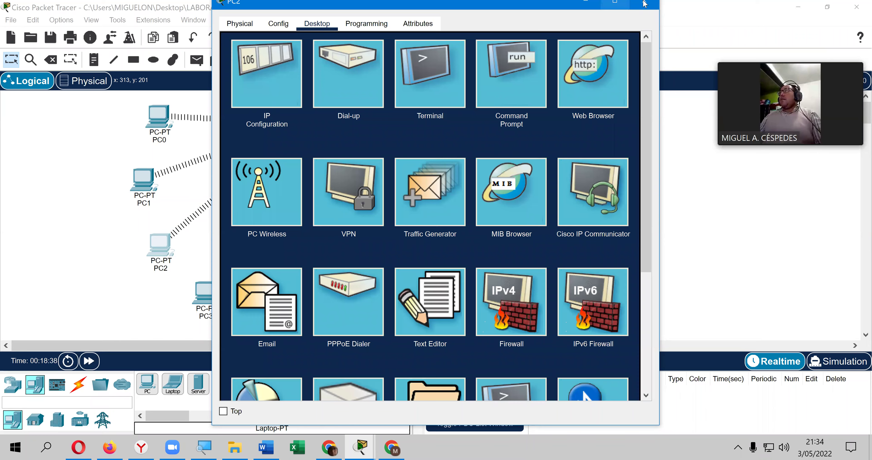
left_click(644, 1)
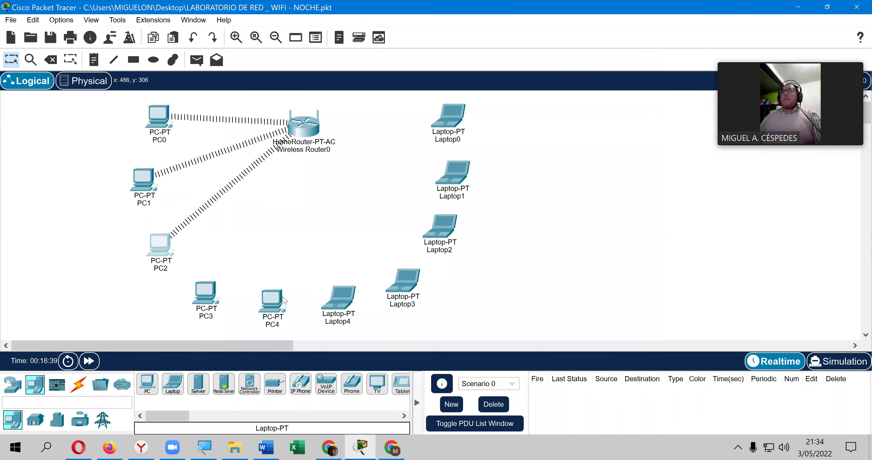
Open PC3's wireless connection utility and bring up its list of available wireless networks.
left_click(215, 298)
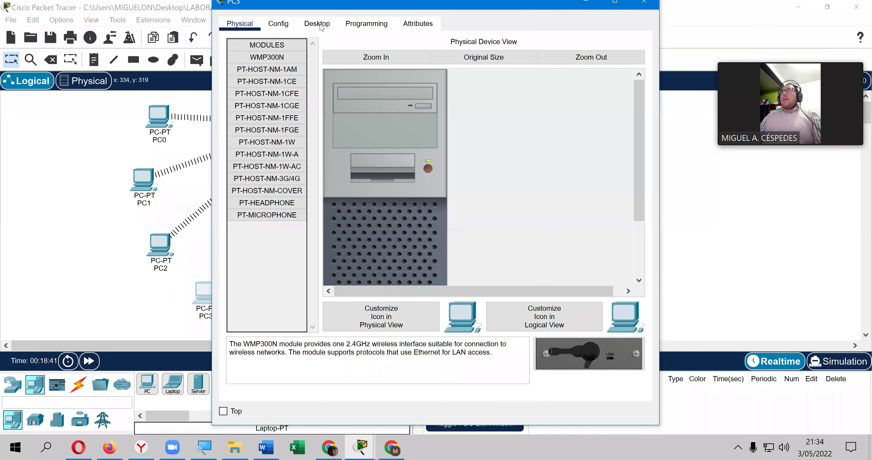
left_click(320, 26)
left_click(273, 197)
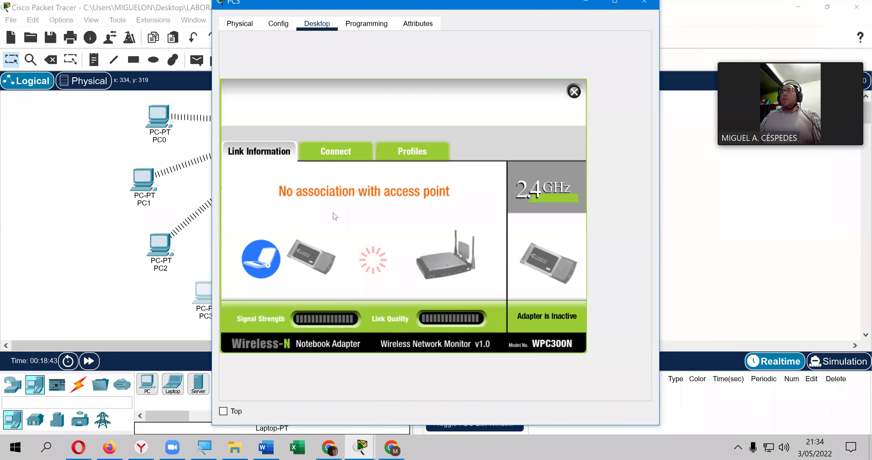
left_click(352, 158)
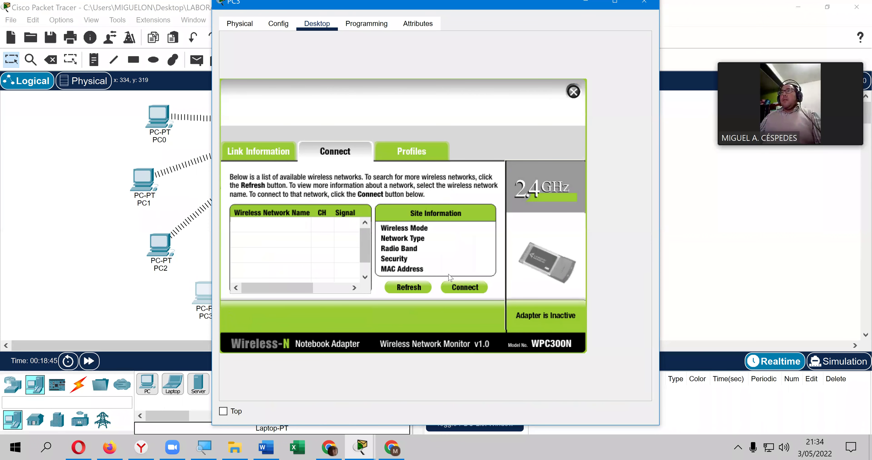
left_click(474, 287)
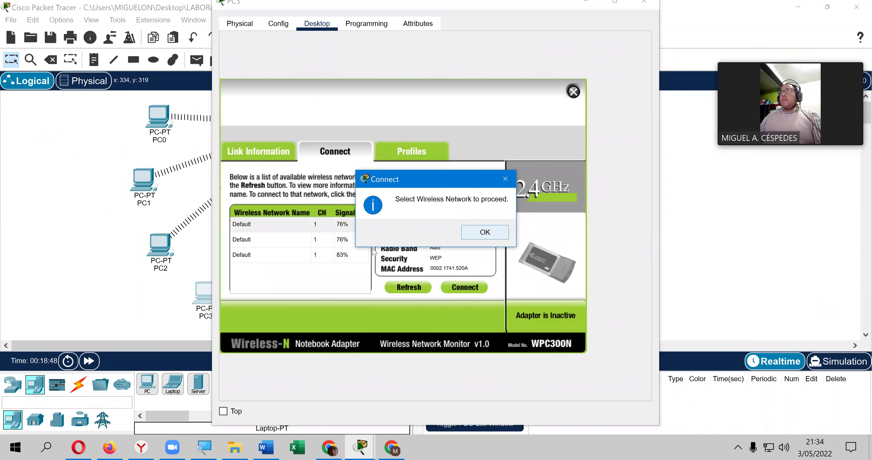
left_click(485, 232)
Connect PC3 to the Default network with 83% signal by entering the WEP key, and close PC3's window.
left_click(345, 255)
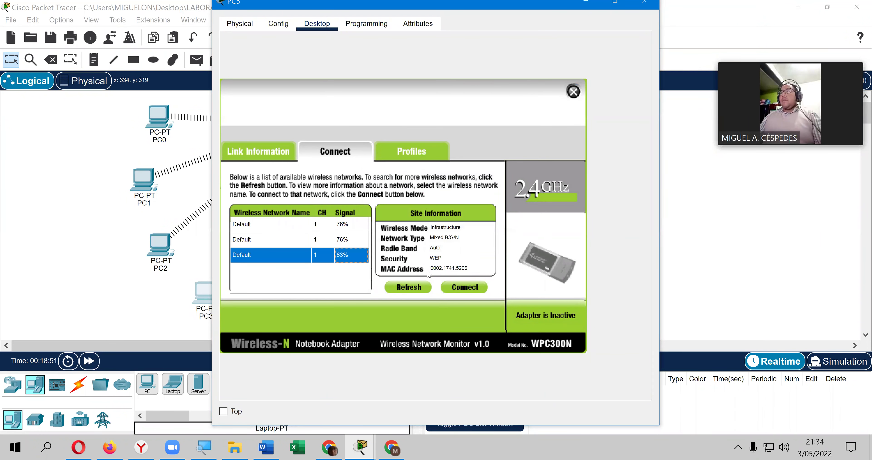
left_click(456, 287)
left_click(327, 265)
key("ctrl+v")
left_click(529, 312)
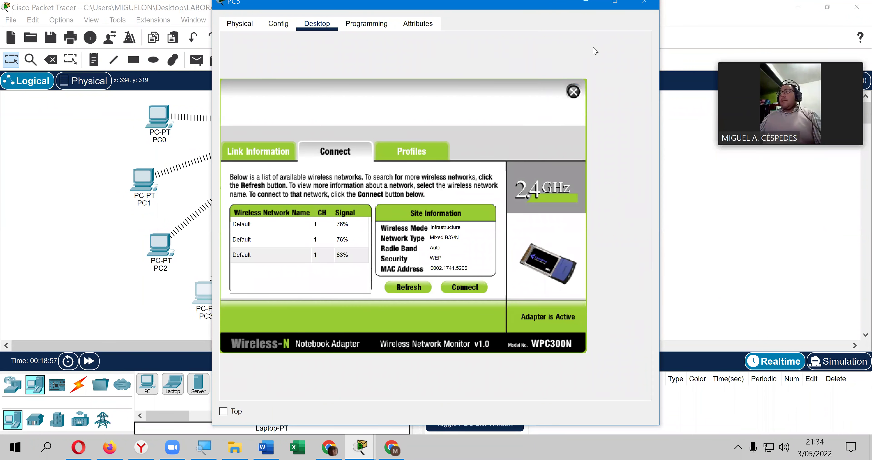
left_click(574, 92)
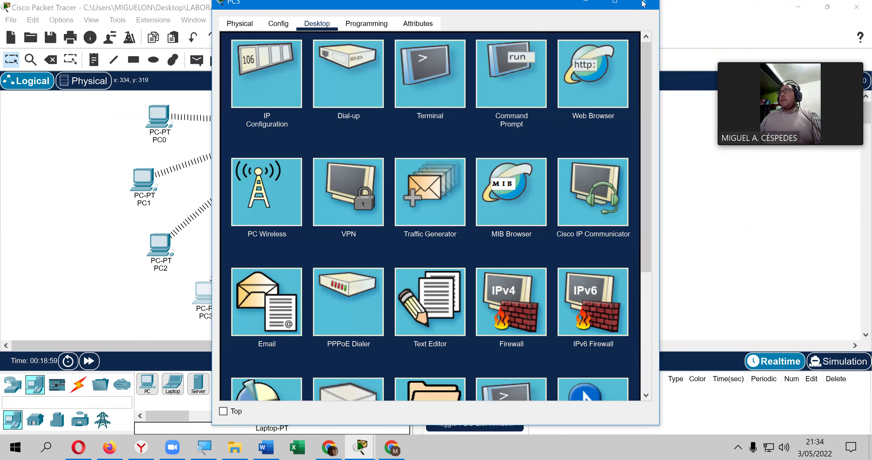
left_click(643, 2)
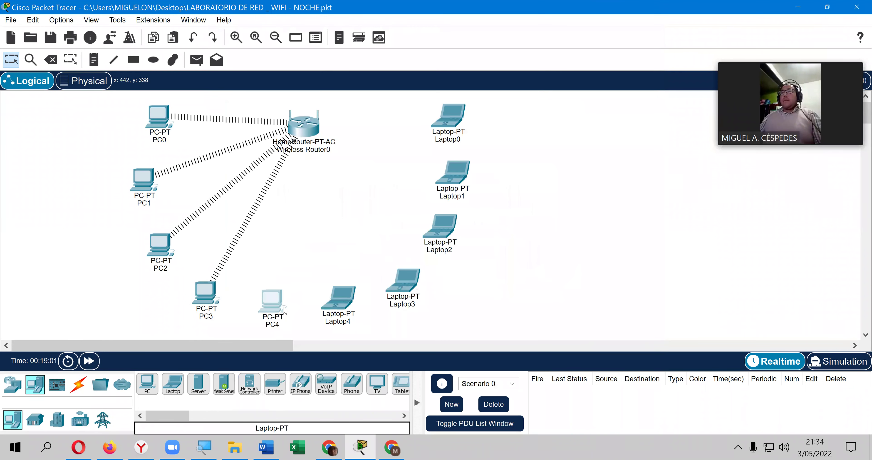
Open PC4's wireless connection utility and refresh its list of available wireless networks.
left_click(284, 310)
left_click(317, 23)
left_click(528, 59)
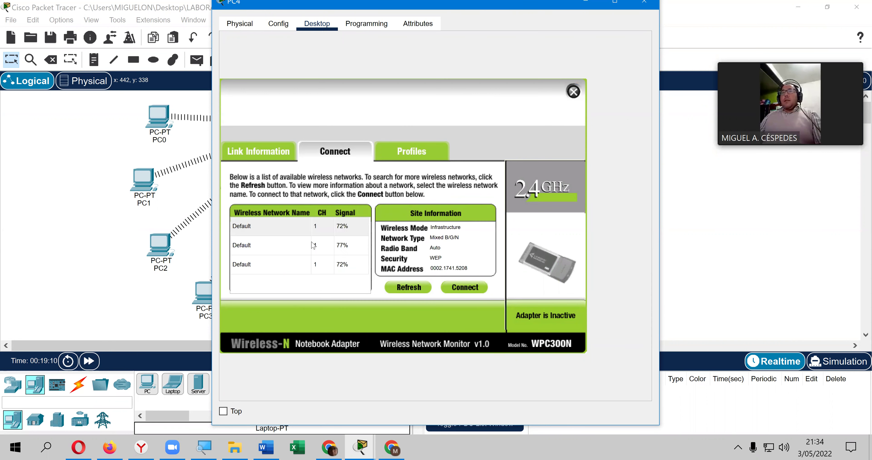
Connect PC4 to the Default network with 77% signal by entering the WEP key, and close PC4's window.
left_click(322, 247)
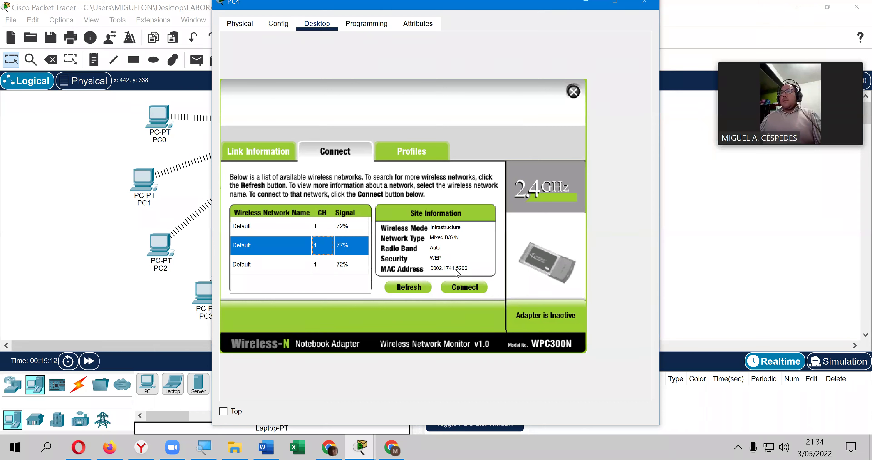
left_click(464, 287)
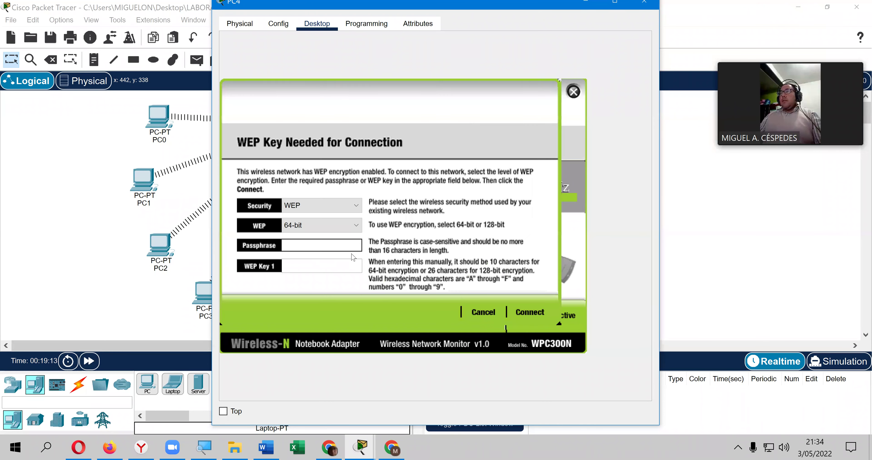
left_click(323, 265)
type("0123456789")
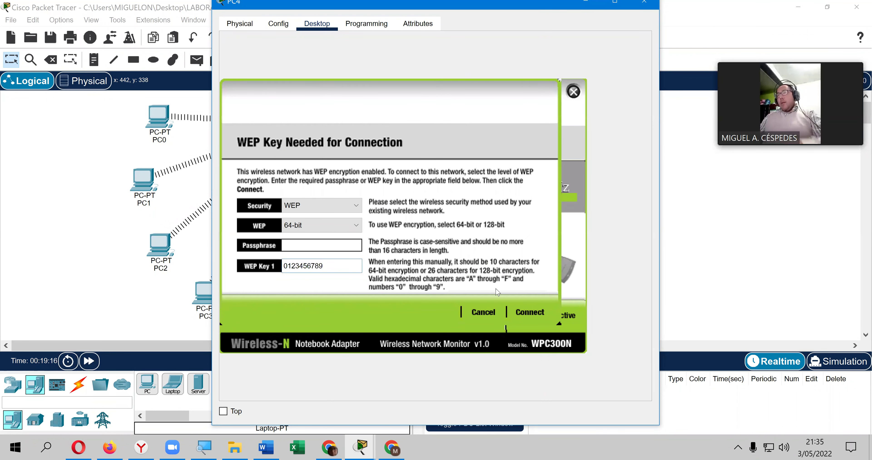
left_click(530, 312)
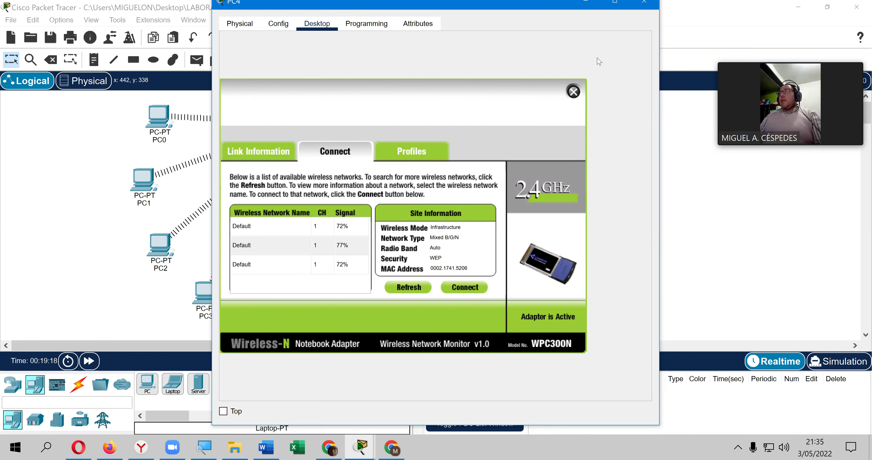
left_click(574, 92)
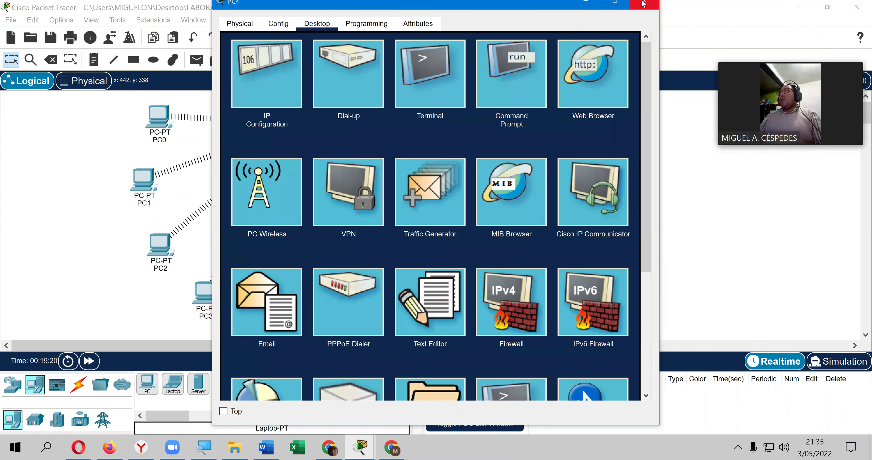
left_click(643, 2)
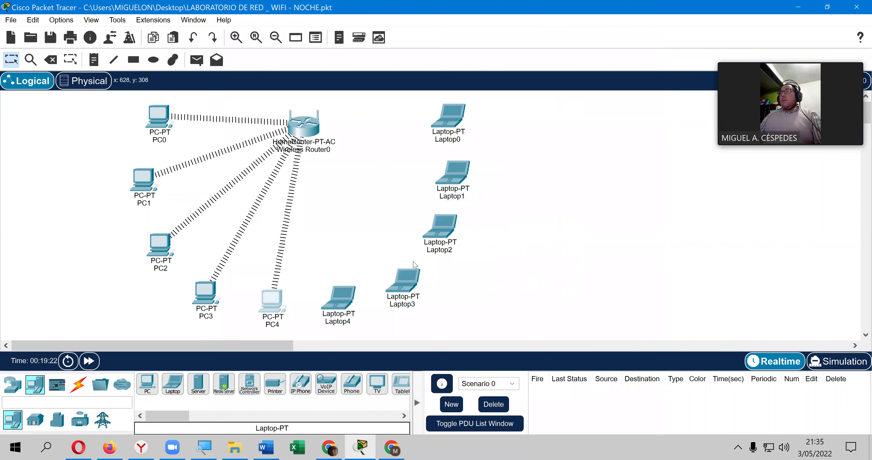
Open Laptop0's wireless connection utility and refresh its list of available wireless networks.
left_click(462, 119)
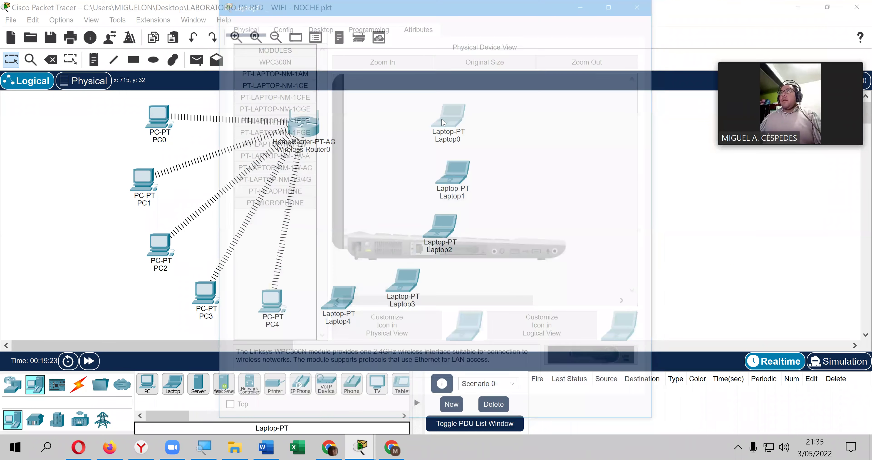
left_click(322, 27)
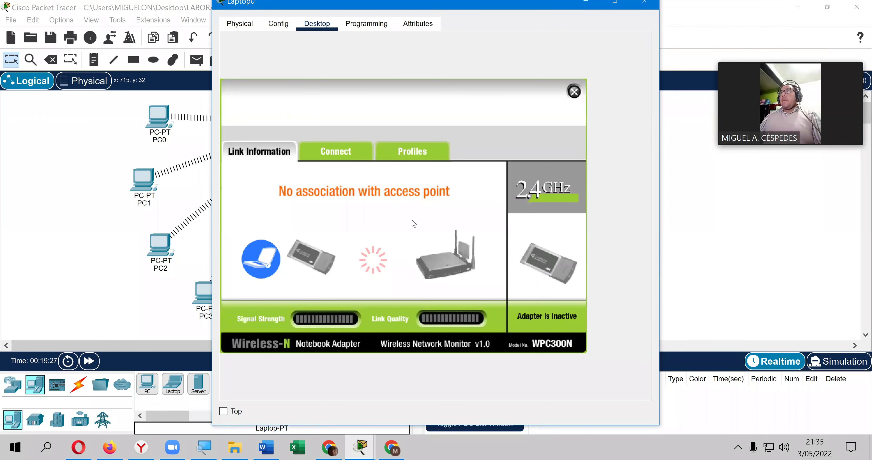
left_click(410, 287)
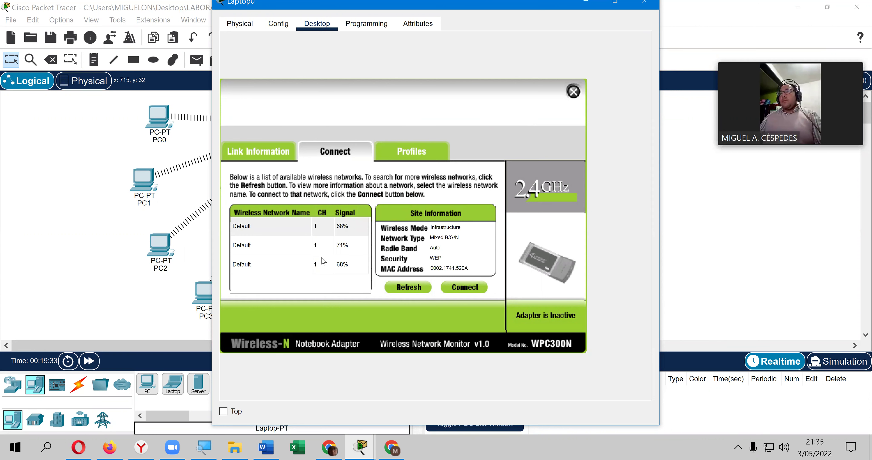
Connect Laptop0 to the Default network with 71% signal by entering the WEP key, and close Laptop0's window.
left_click(323, 248)
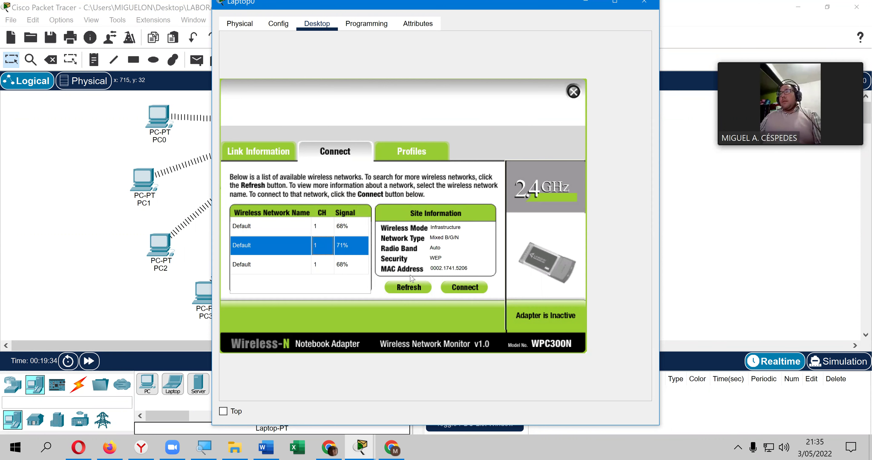
left_click(461, 286)
left_click(348, 266)
key("ctrl+v")
left_click(527, 311)
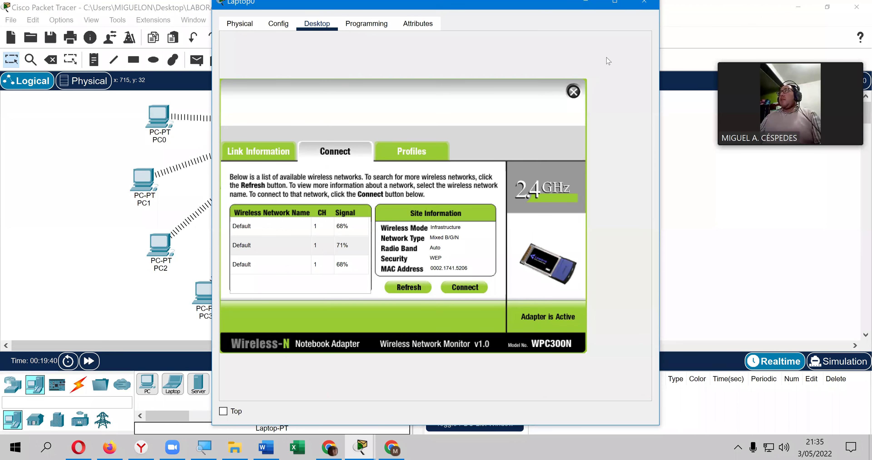
left_click(573, 92)
key("alt+F4")
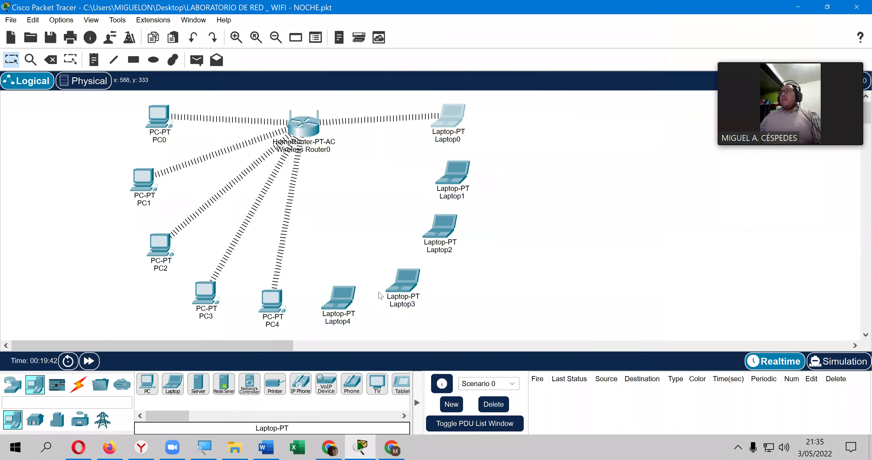
Open Laptop1's wireless connection utility and refresh its list of available wireless networks.
left_click(455, 185)
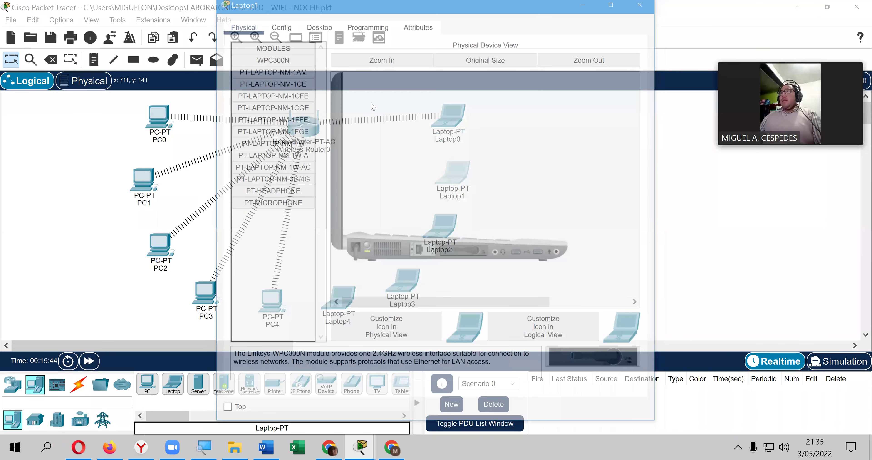
left_click(317, 23)
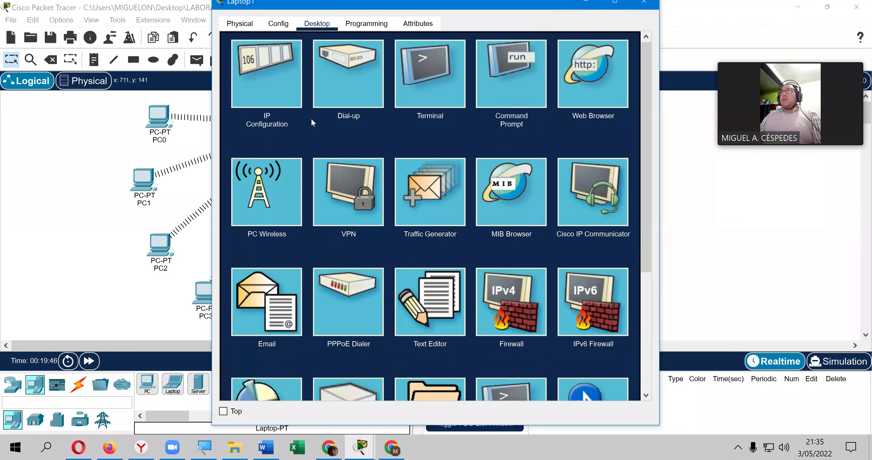
left_click(266, 192)
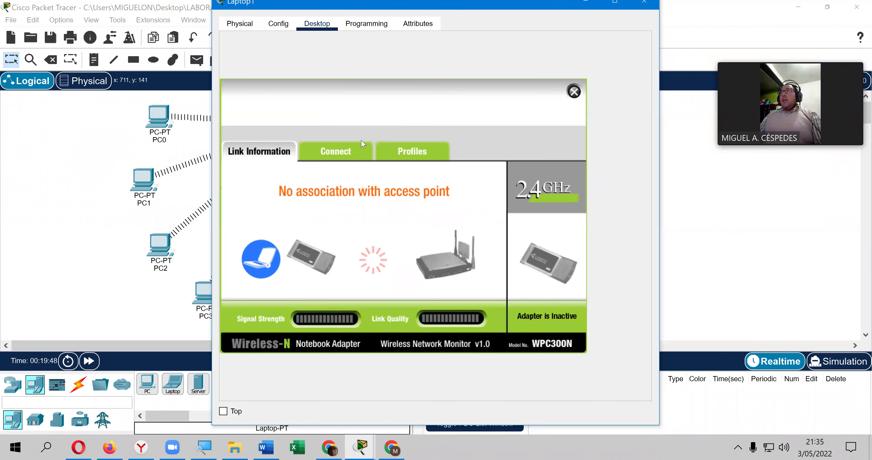
left_click(361, 145)
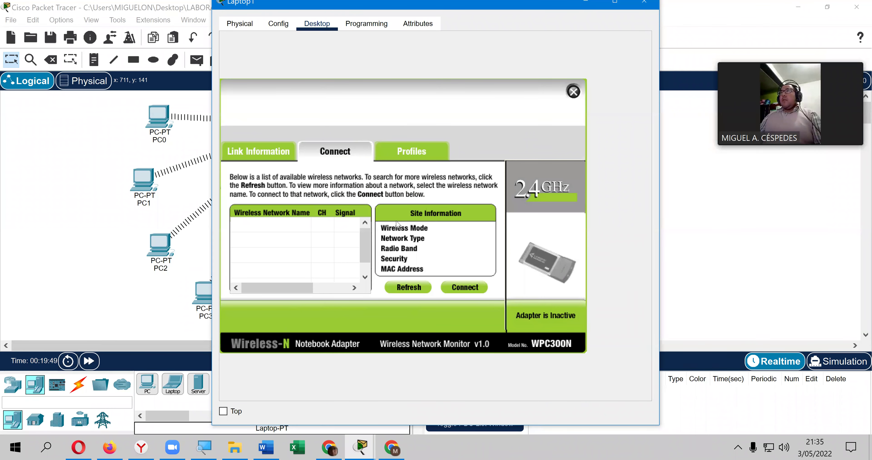
left_click(410, 287)
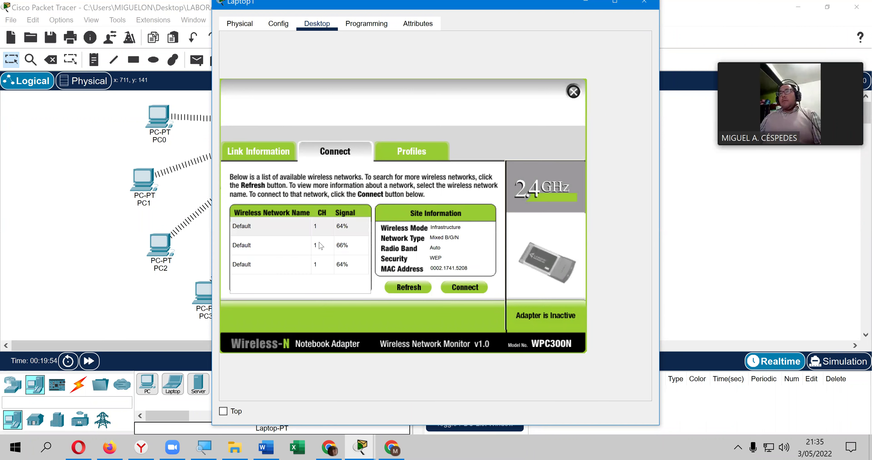
Connect Laptop1 to the Default network with 66% signal by entering the WEP key, and close Laptop1's window.
left_click(349, 249)
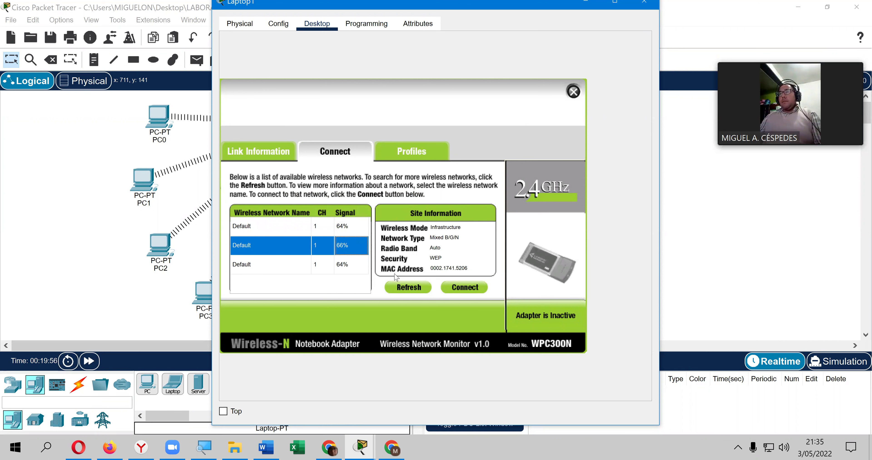
left_click(457, 285)
left_click(353, 260)
key("ctrl+v")
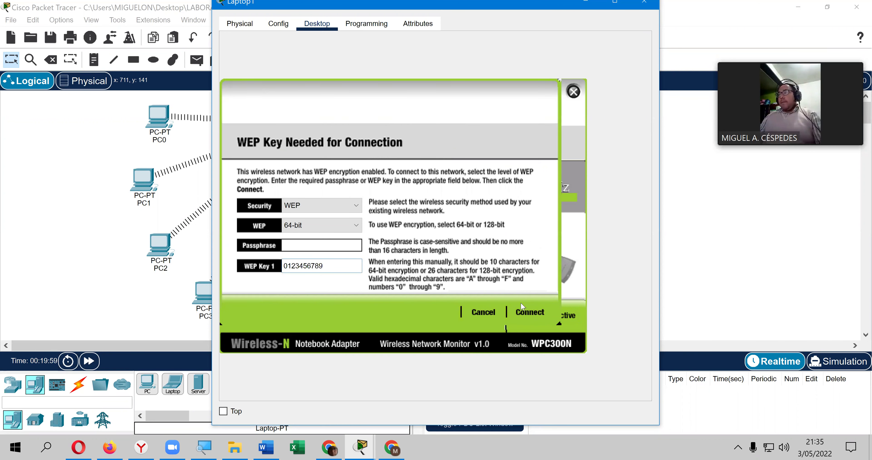
left_click(528, 312)
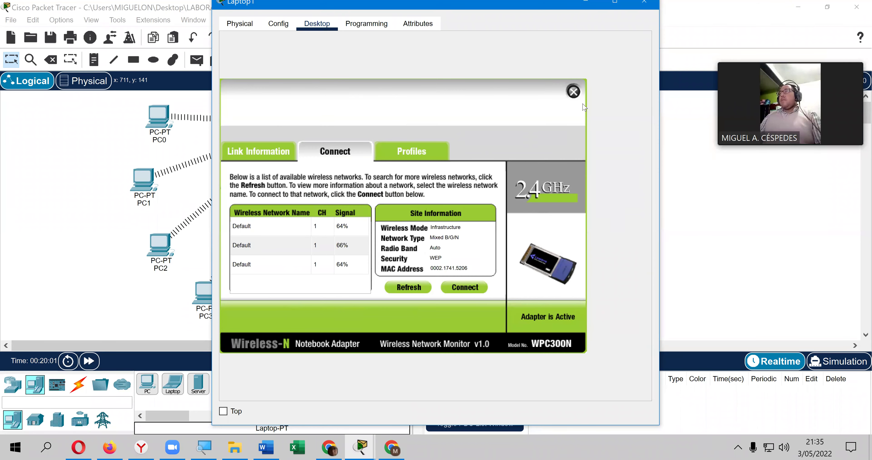
left_click(574, 92)
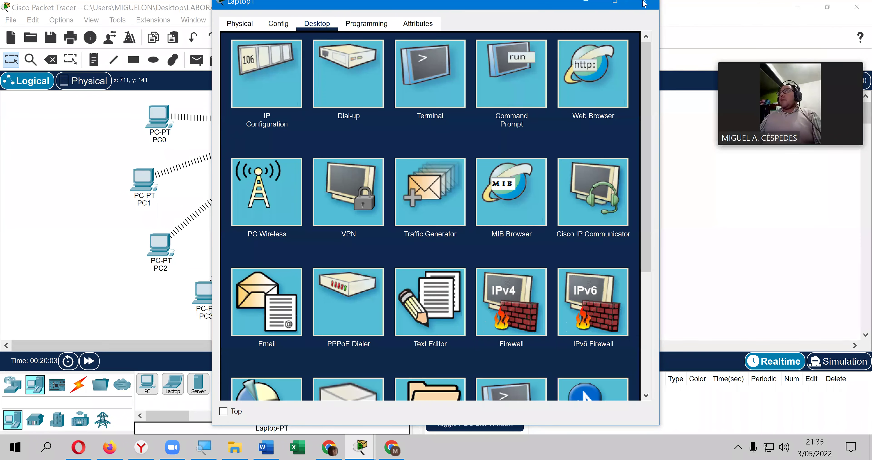
left_click(644, 2)
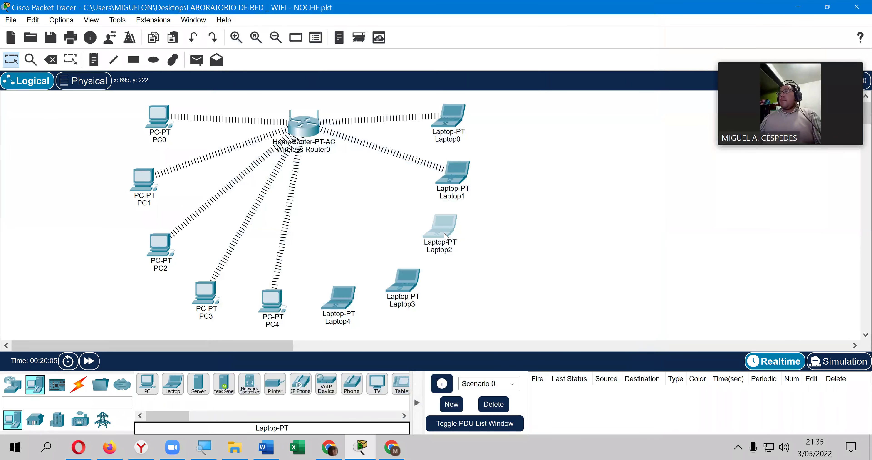
Open Laptop2's wireless connection utility and refresh its list of available wireless networks.
left_click(436, 229)
left_click(317, 24)
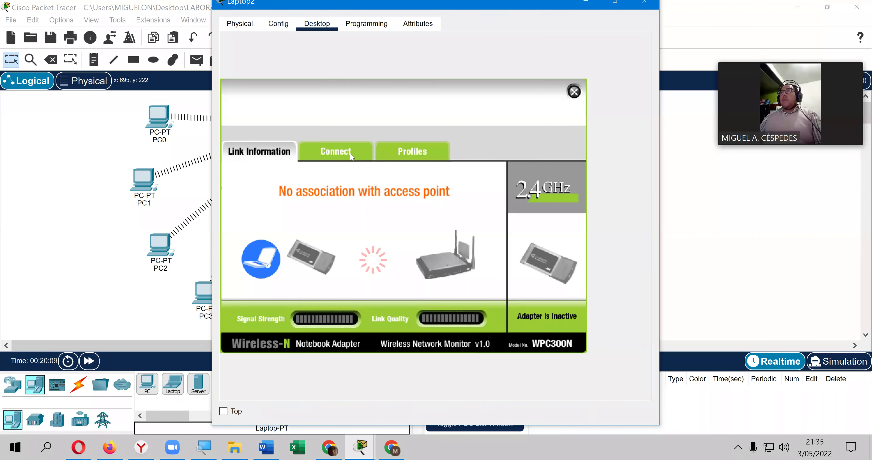
left_click(352, 156)
left_click(408, 288)
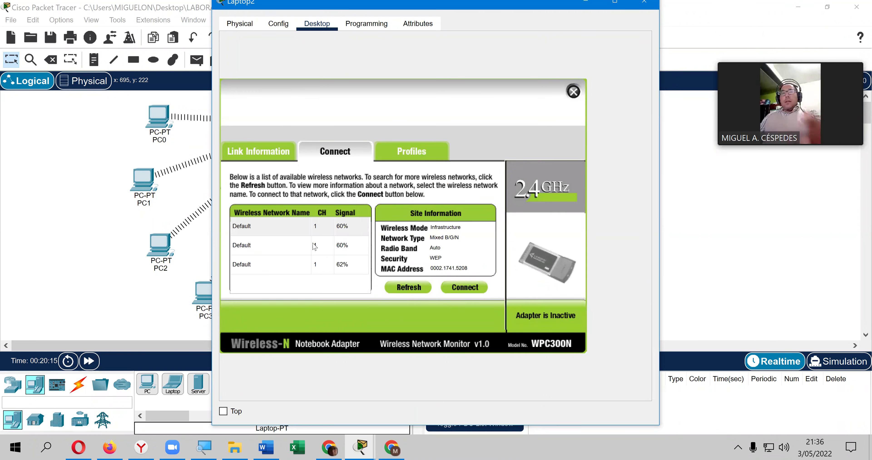
Connect Laptop2 to the Default network with 62% signal by entering the WEP key.
left_click(300, 264)
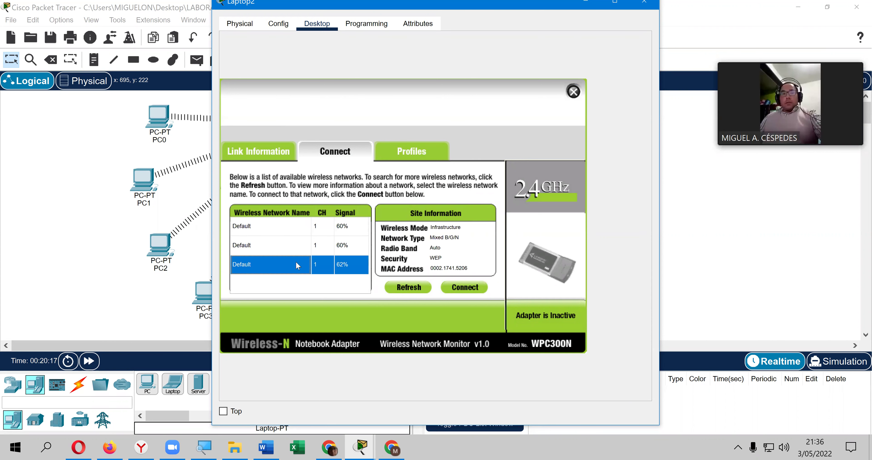
left_click(472, 286)
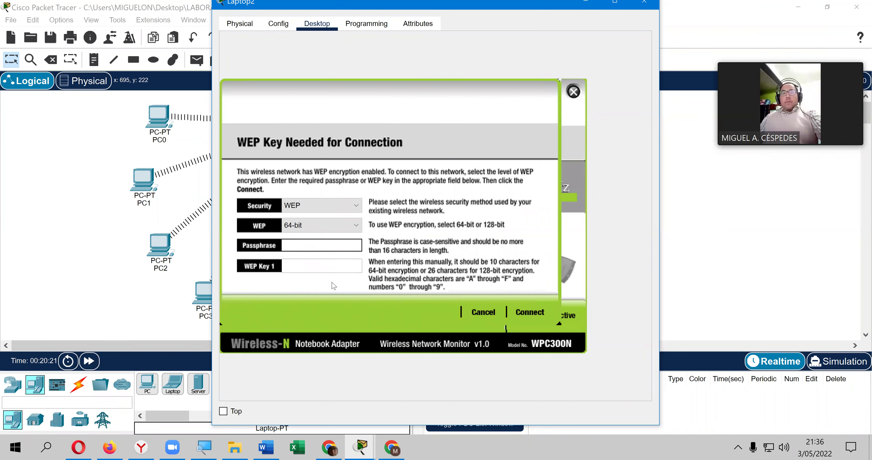
left_click(300, 264)
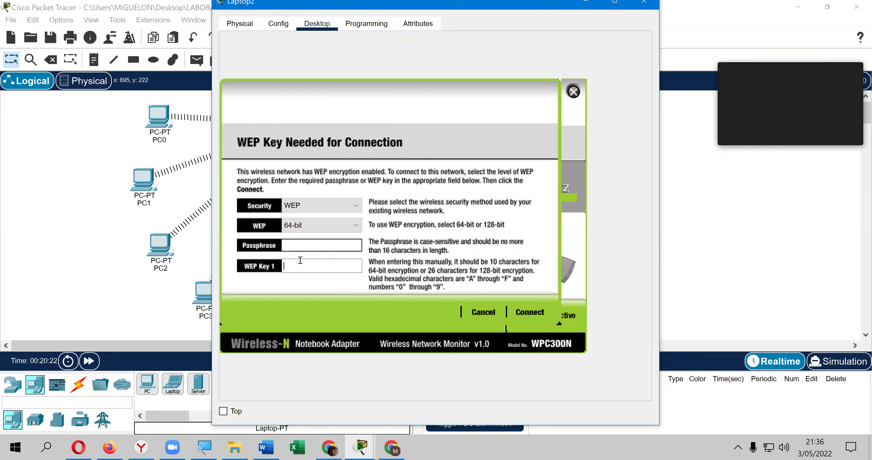
key("ctrl+v")
left_click(531, 312)
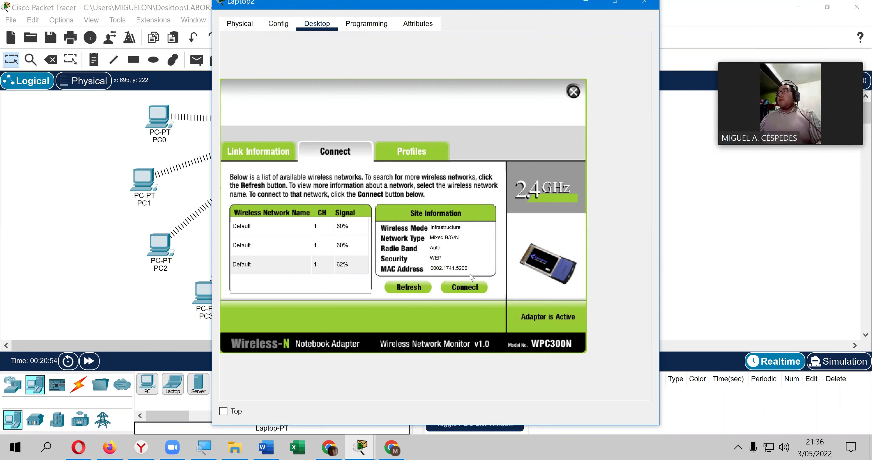
Reconnect Laptop2 to the same Default network by entering the WEP key again, and close Laptop2's window.
left_click(467, 288)
left_click(292, 261)
key("ctrl+v")
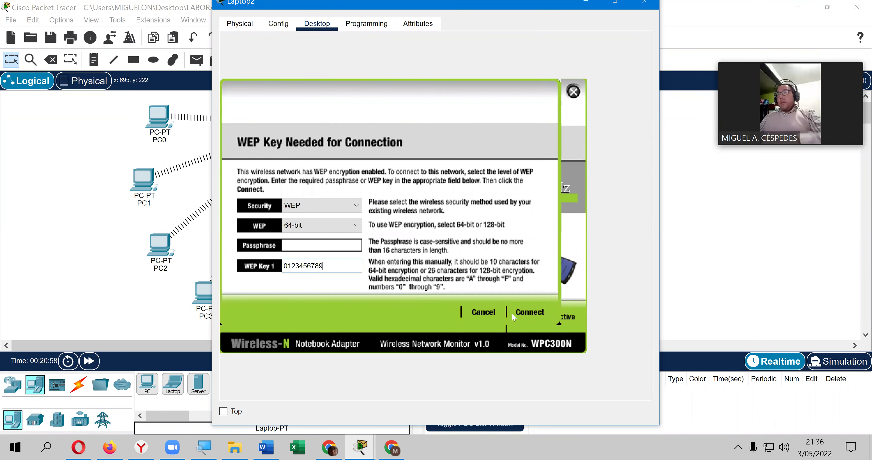
left_click(530, 312)
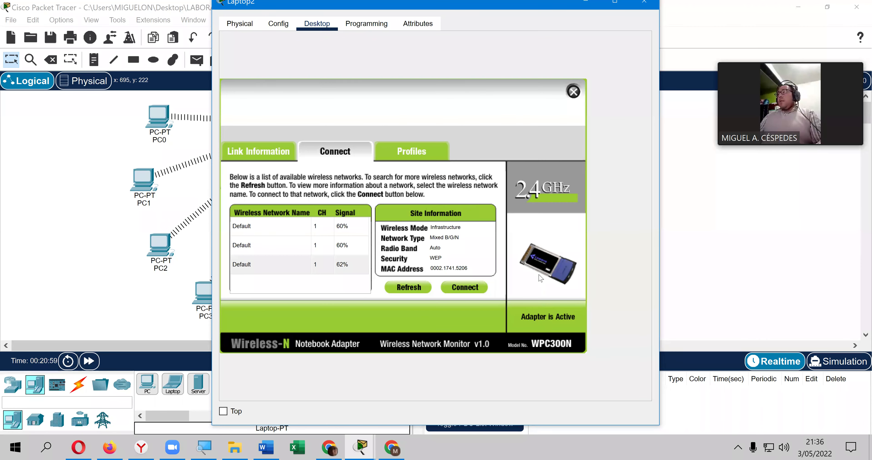
left_click(573, 92)
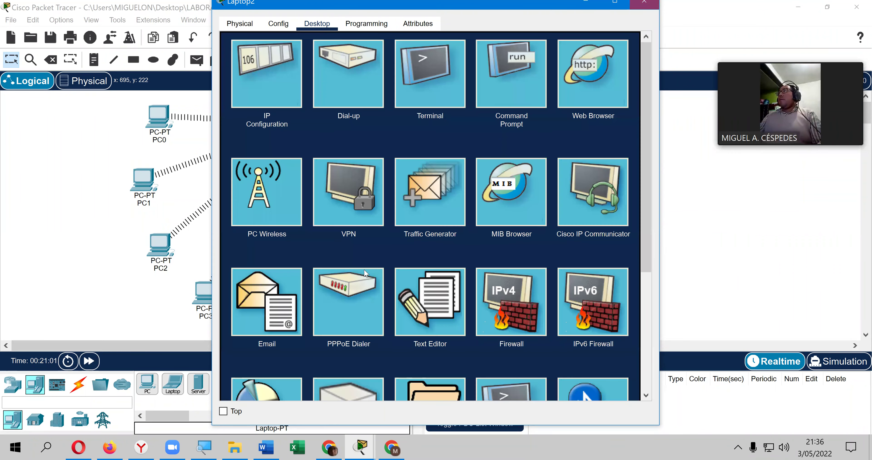
key("alt+F4")
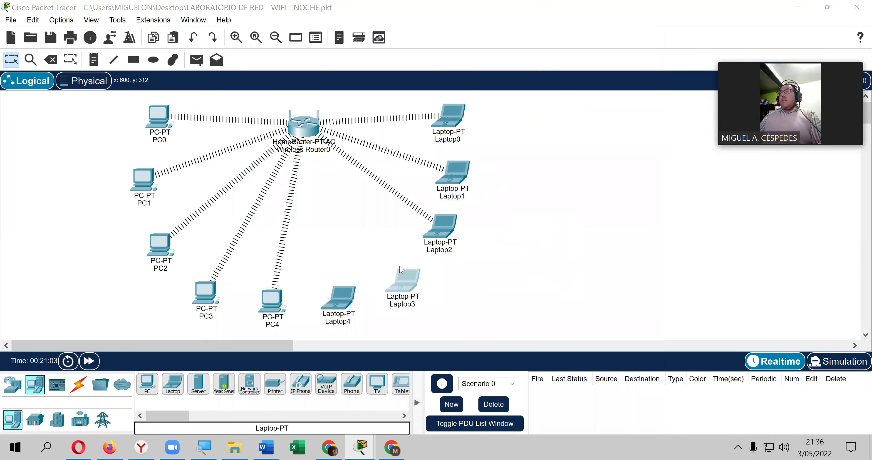
Open Laptop3's wireless connection utility and refresh its list of available wireless networks.
left_click(401, 270)
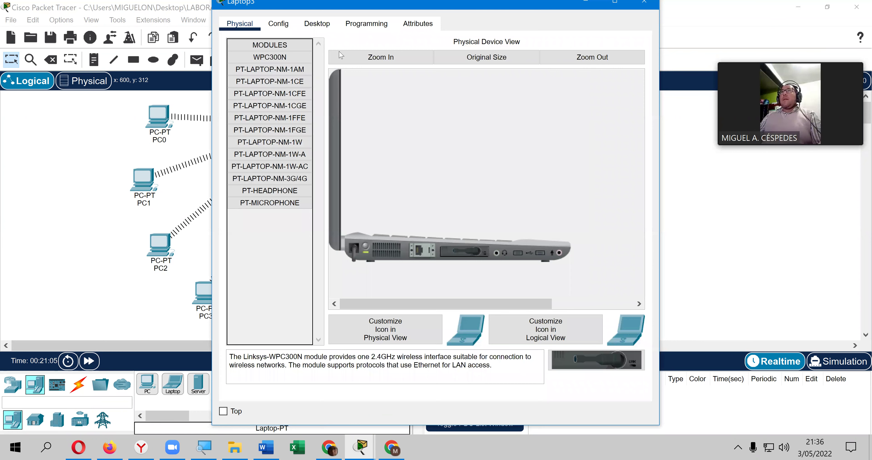
left_click(316, 23)
left_click(264, 174)
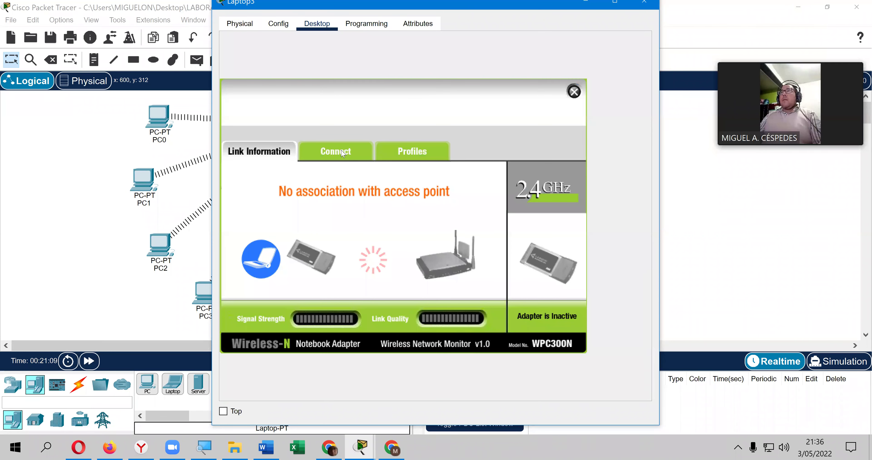
left_click(341, 158)
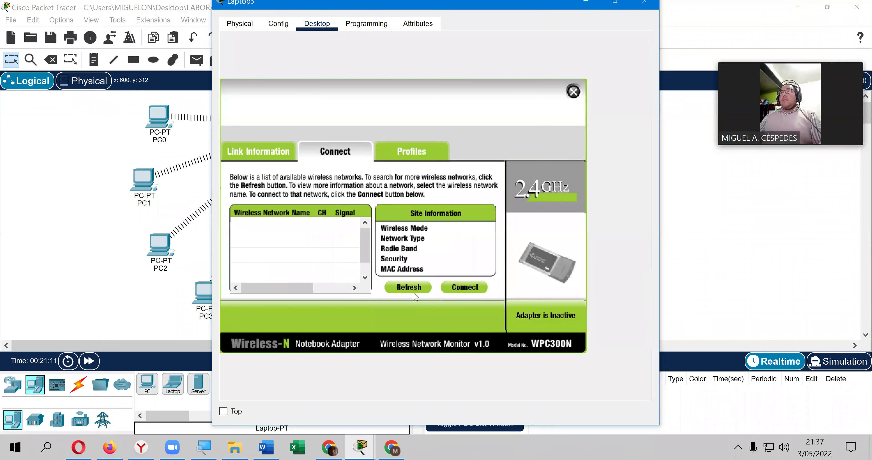
left_click(409, 287)
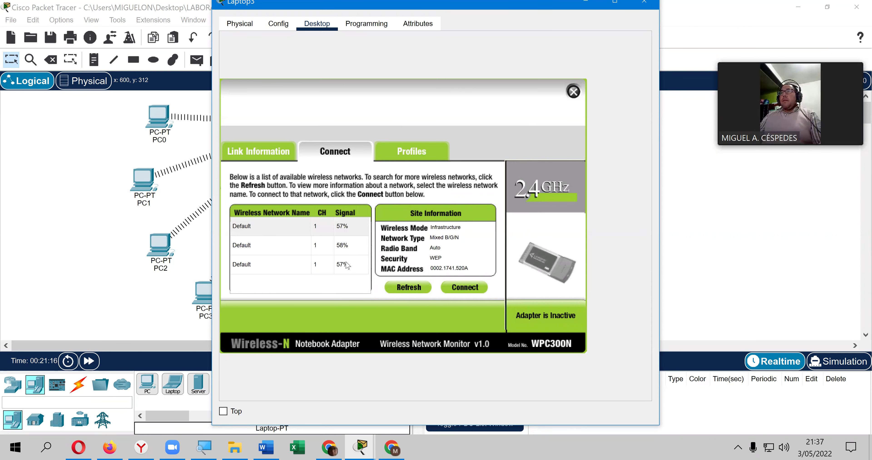
Connect Laptop3 to the last-listed Default network with 57% signal by entering the WEP key, and close Laptop3's window.
left_click(347, 265)
left_click(462, 288)
left_click(350, 271)
key("ctrl+v")
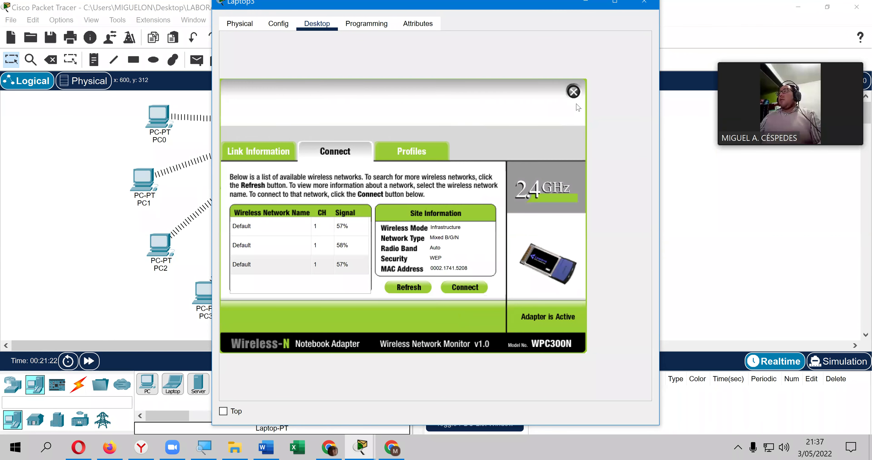
left_click(574, 93)
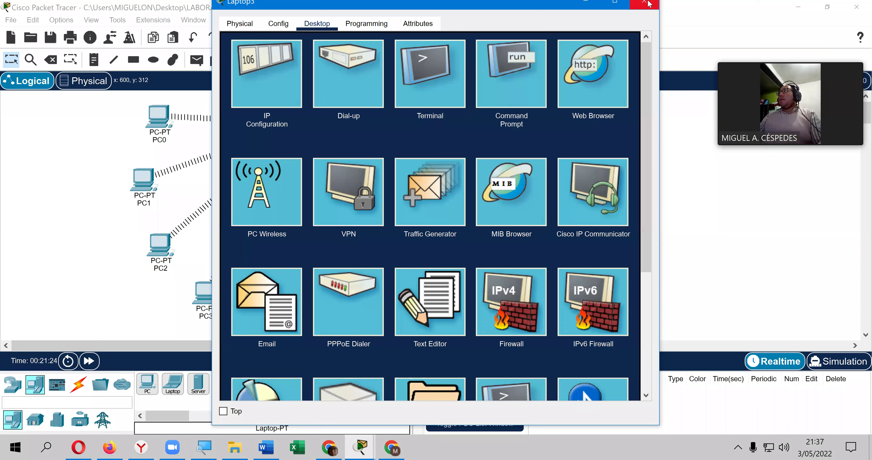
key("alt+F4")
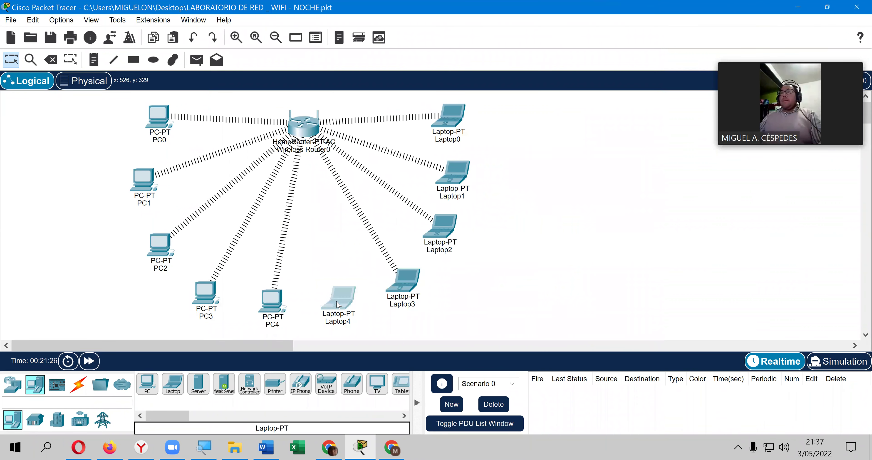
Open Laptop4's wireless connection utility and refresh its list of available wireless networks.
left_click(338, 304)
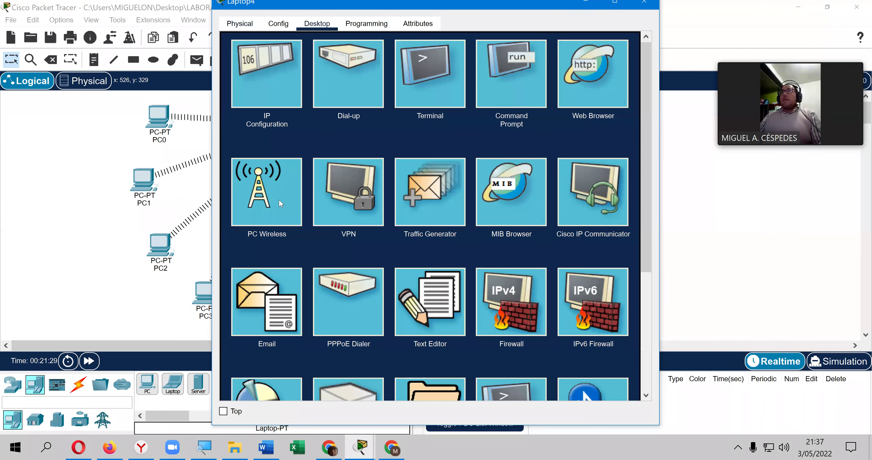
left_click(279, 199)
left_click(335, 152)
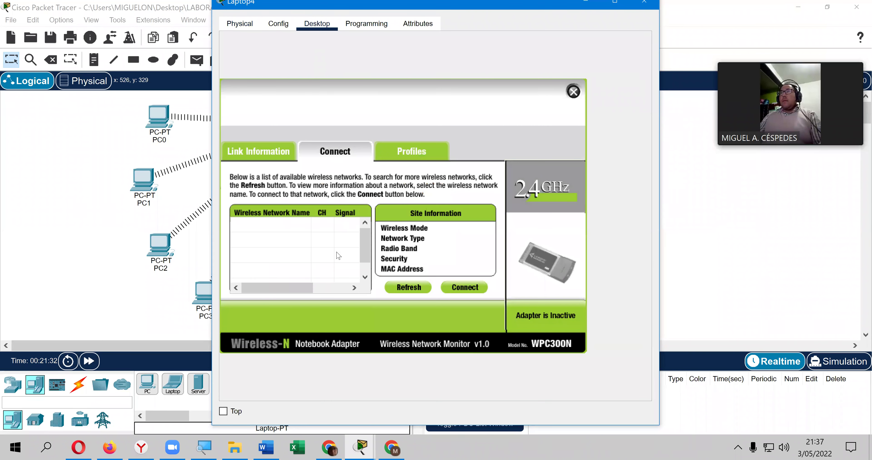
left_click(410, 288)
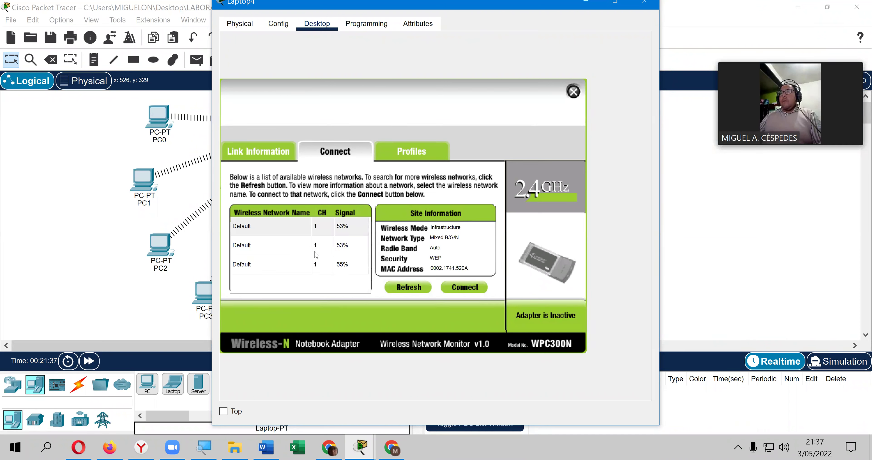
Connect Laptop4 to the Default network with 55% signal by entering the WEP key.
left_click_drag(343, 255, 354, 265)
left_click(446, 286)
left_click(349, 270)
key("ctrl+v")
left_click(530, 312)
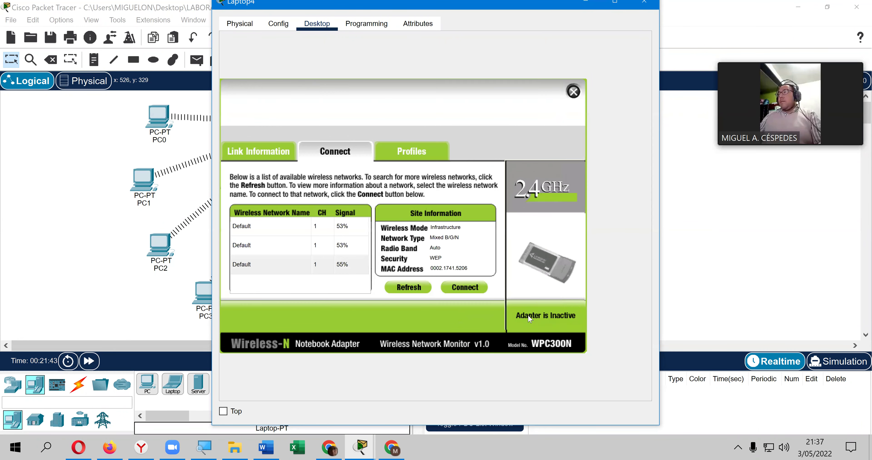
Reconnect Laptop4 to the same Default network by entering the WEP key again, and close Laptop4's window.
left_click(467, 287)
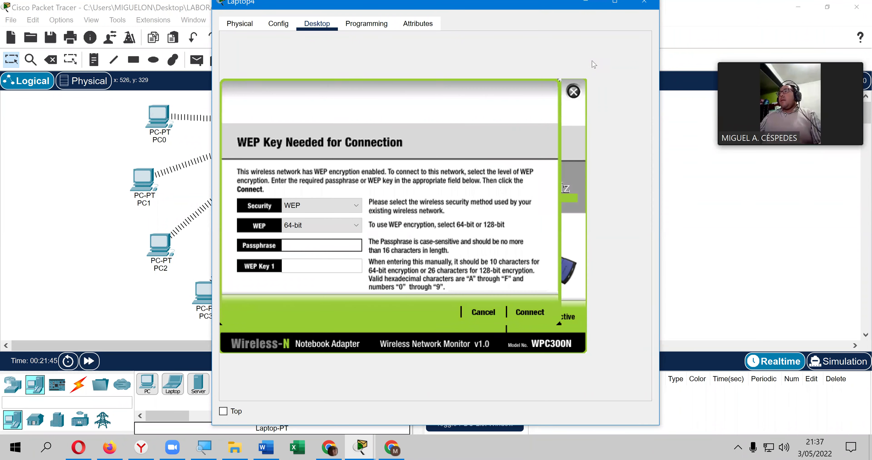
left_click(321, 272)
key("super")
key("Escape")
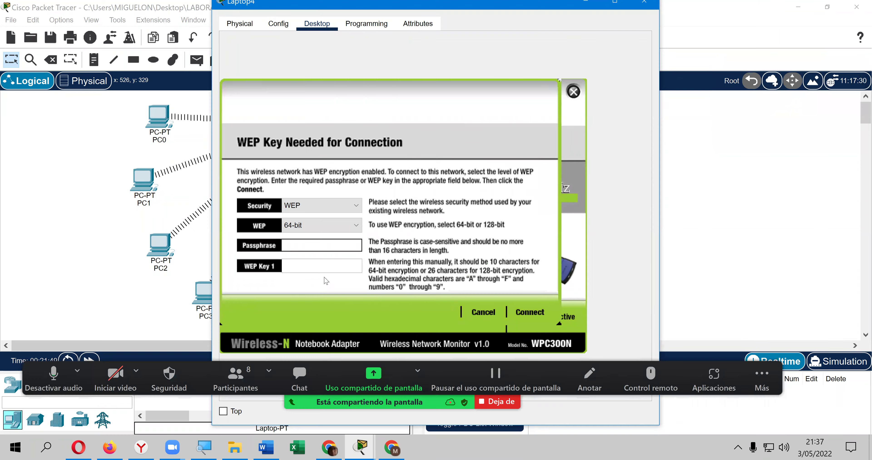
key("ctrl+v")
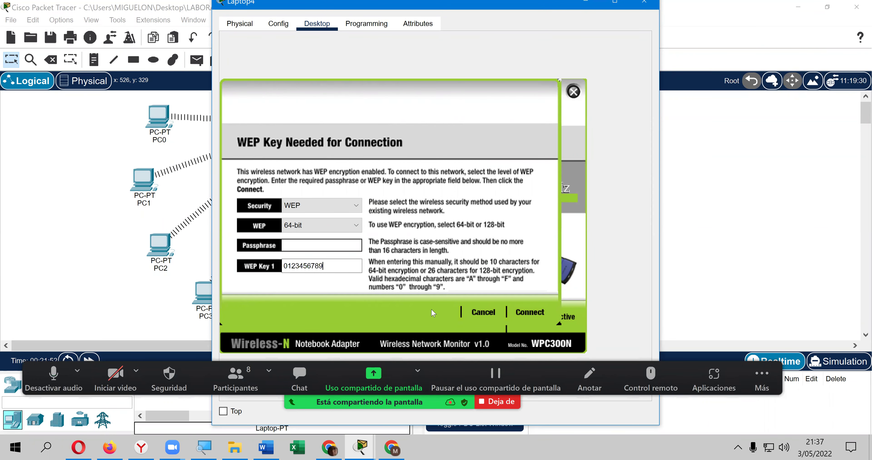
left_click(523, 313)
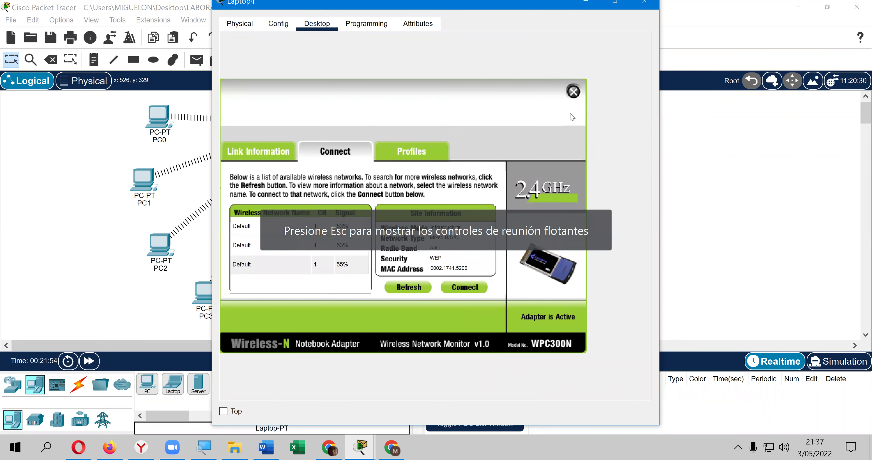
left_click(573, 91)
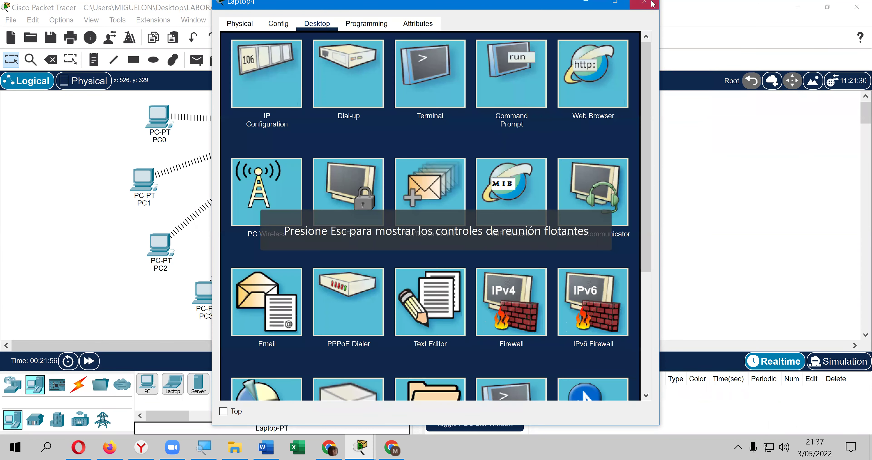
left_click(653, 4)
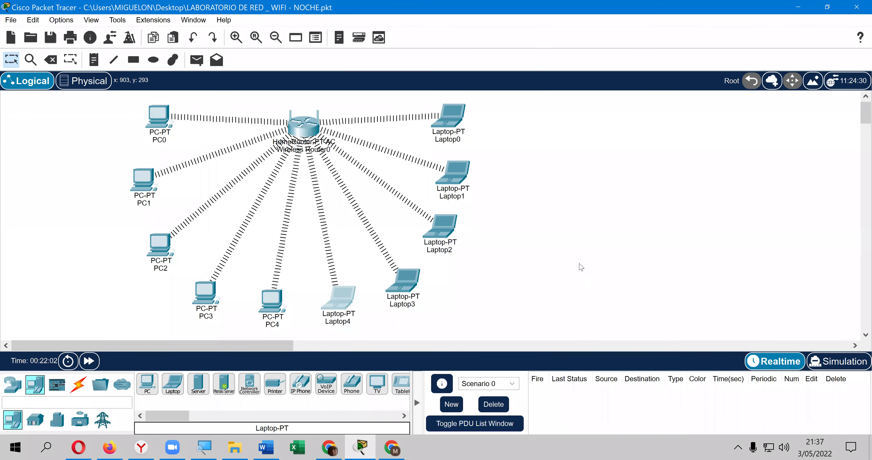
Capture a screenshot of the completed Wi-Fi topology, and exit Packet Tracer while saving the work.
key("super+shift+s")
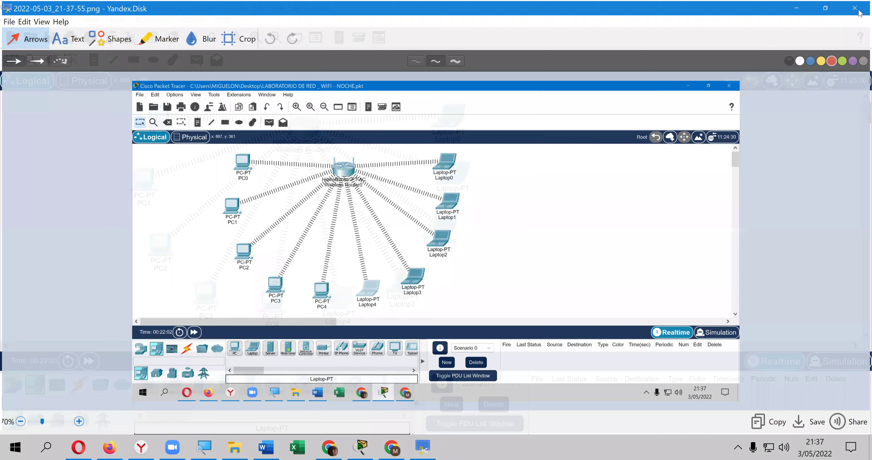
left_click(858, 6)
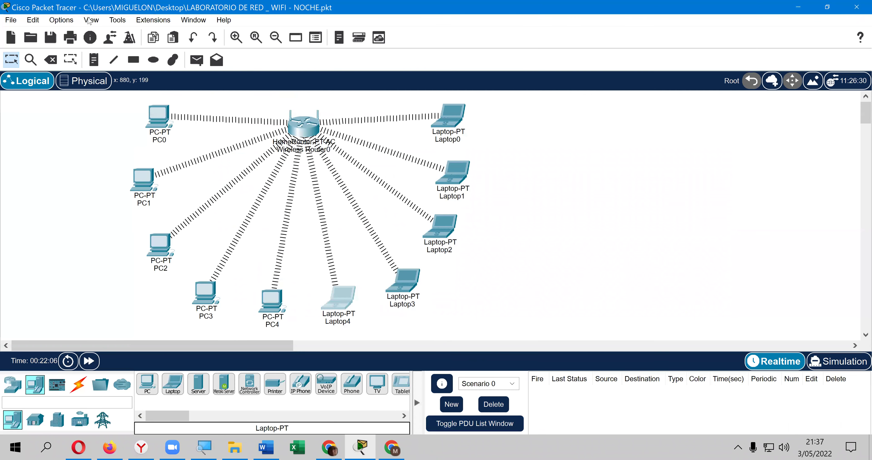
left_click(858, 5)
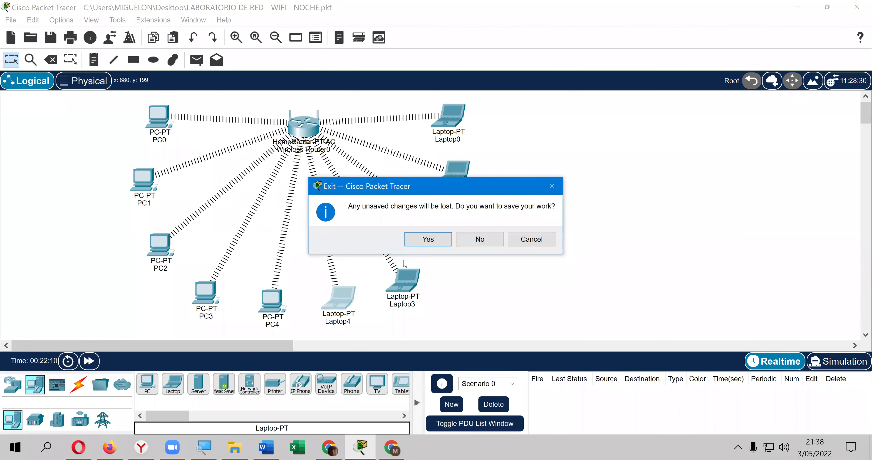
key("Return")
Open Paint and paste the captured topology screenshot into the blank image.
key("super")
type("PAI")
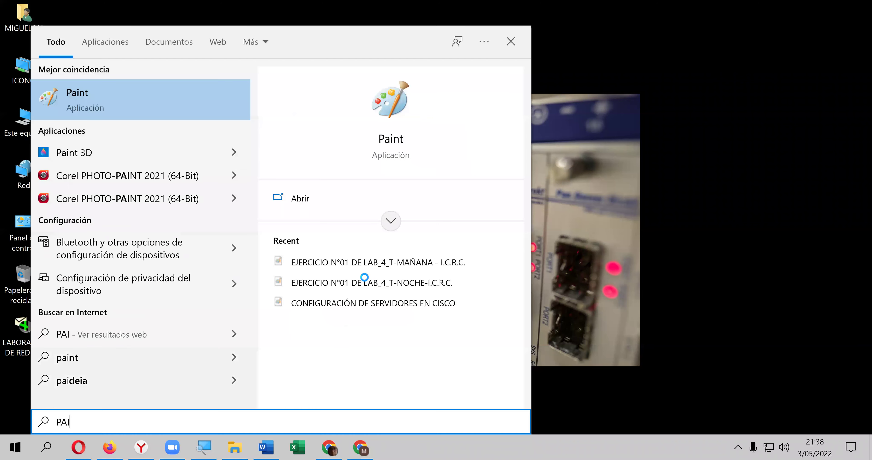
key("Return")
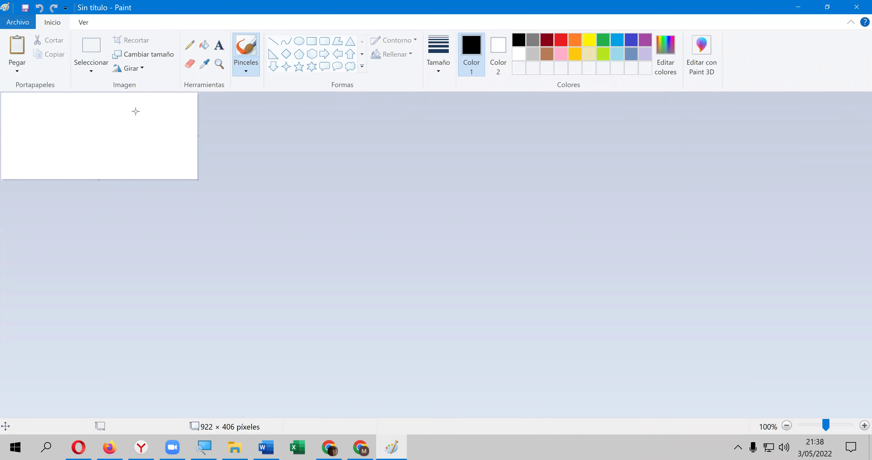
key("ctrl+v")
Save the pasted screenshot in the SESIÓN_04 folder as a JPEG named "EJERCICIO N°02 DE LAB_4_T-NOCHE - I.C.R.C.", and close Paint.
left_click(27, 7)
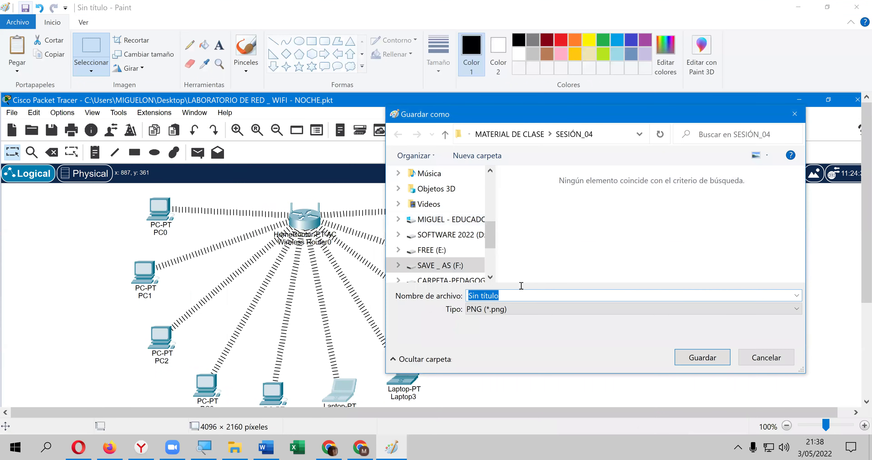
left_click(515, 314)
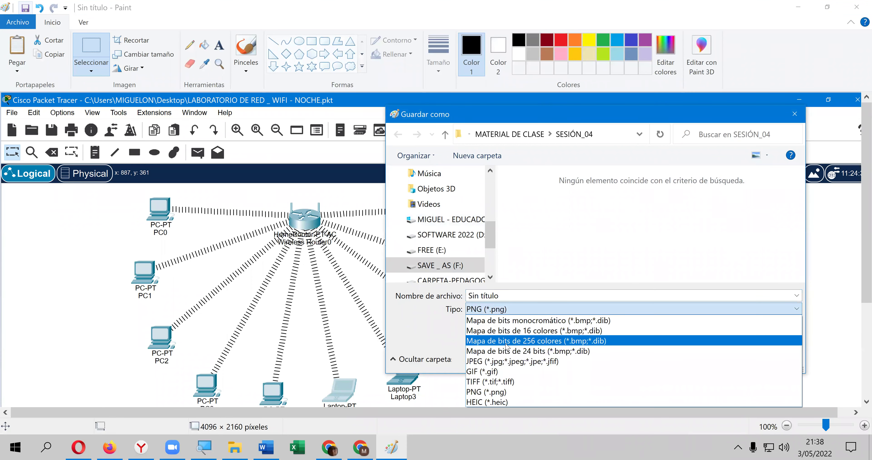
left_click(507, 361)
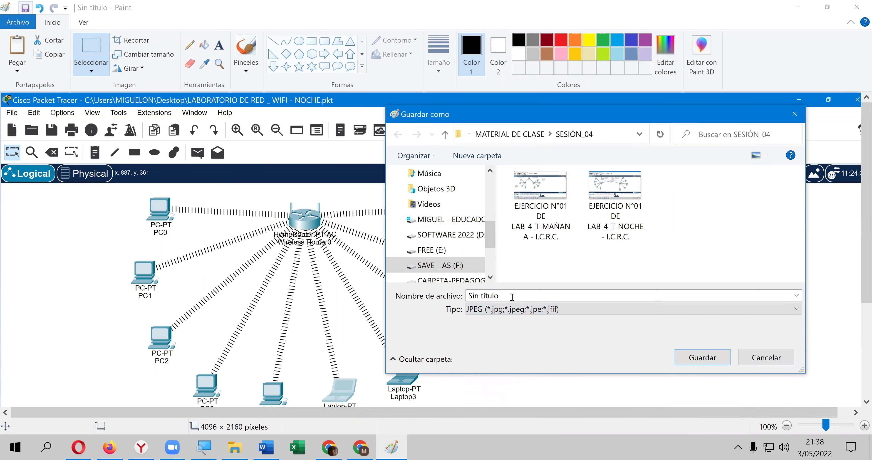
left_click(512, 297)
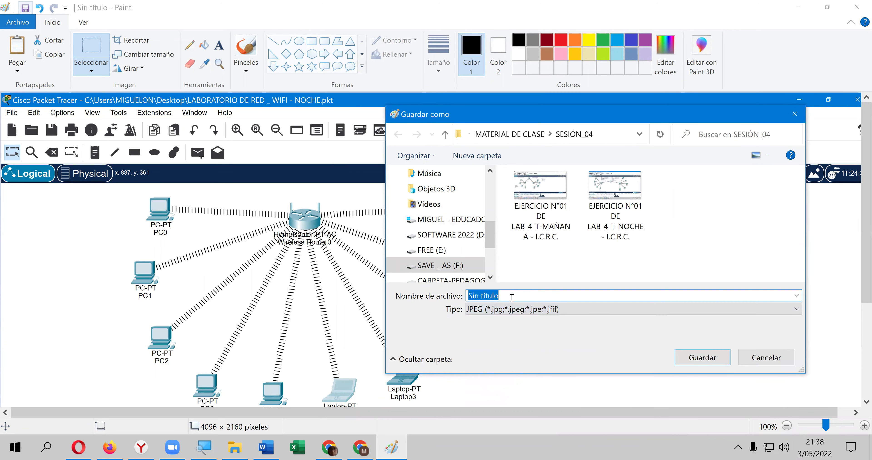
left_click(613, 241)
left_click(518, 293)
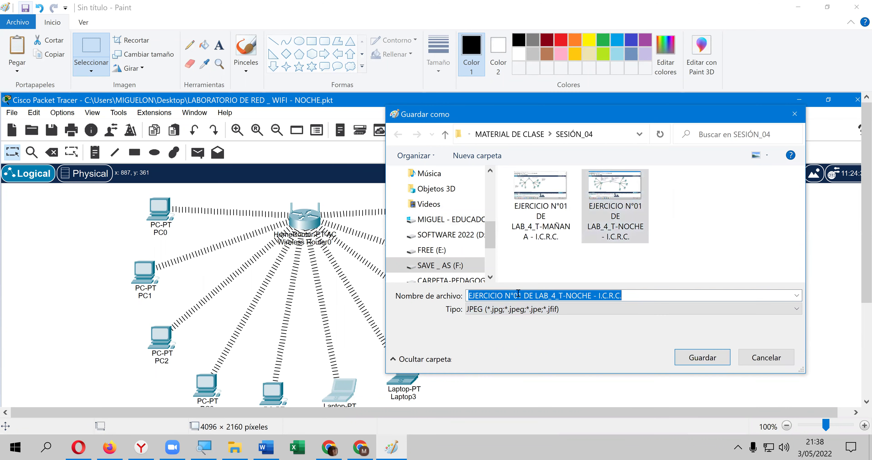
left_click(522, 296)
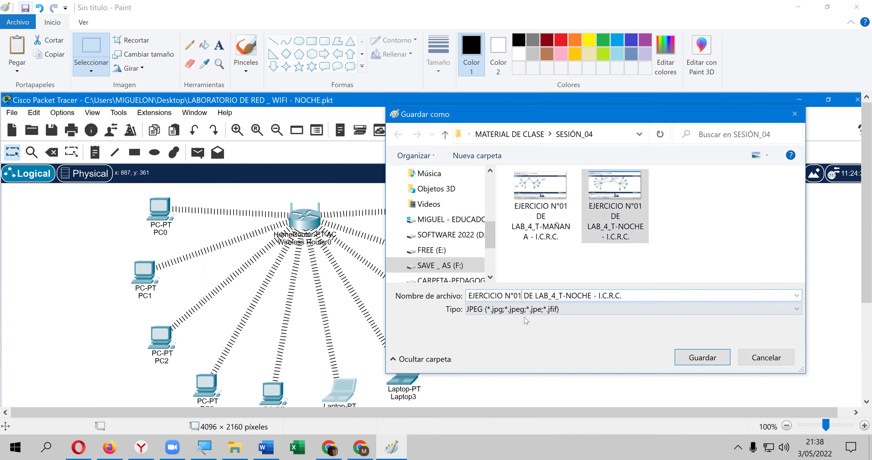
key("BackSpace")
type("2")
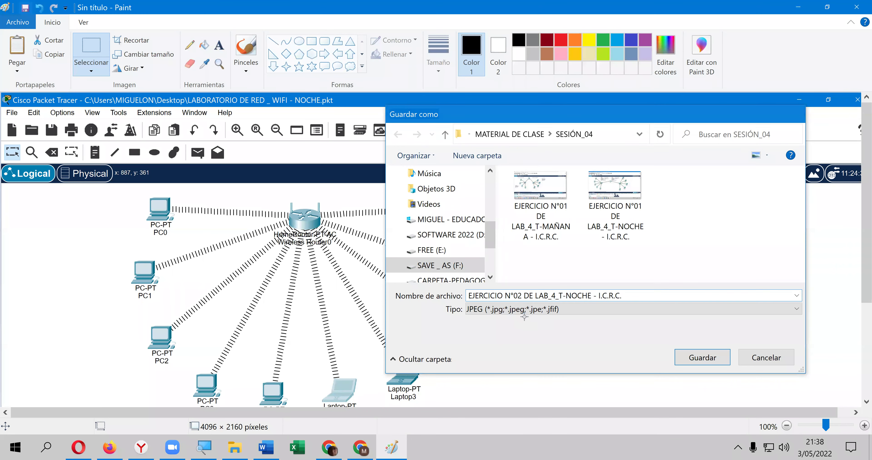
key("Return")
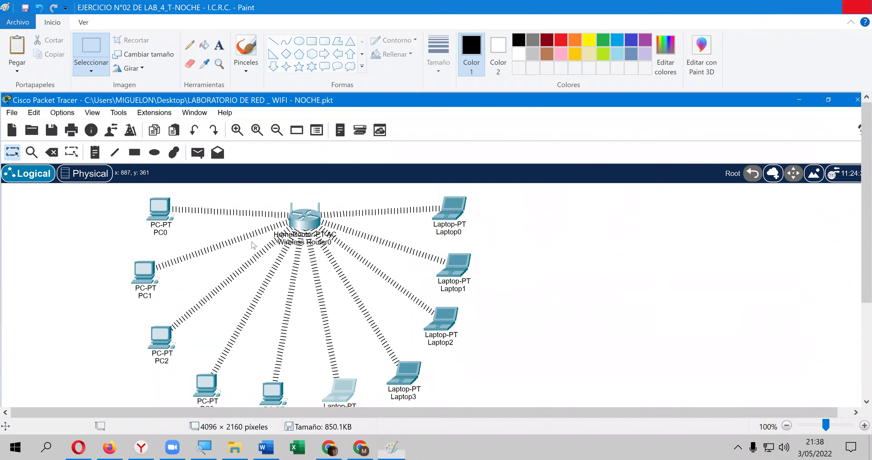
key("alt+F4")
Bring up the SESIÓN_04 folder, then set the Windows display scale to 250% and close the settings window.
left_click(247, 449)
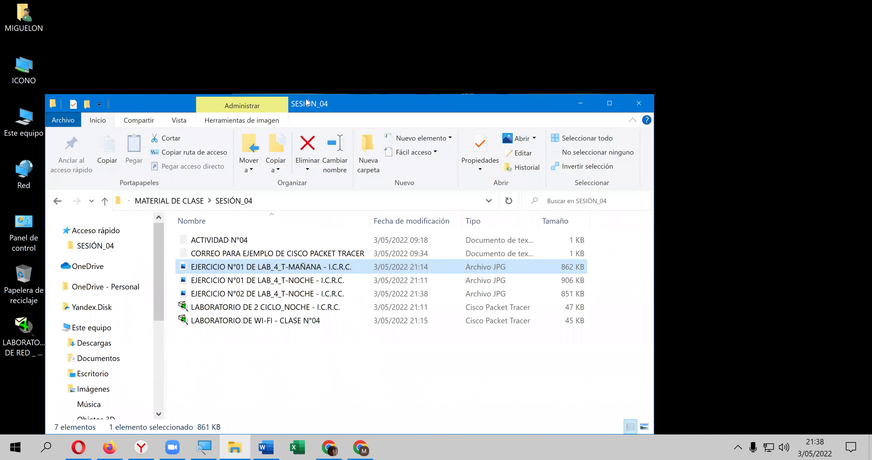
right_click(379, 28)
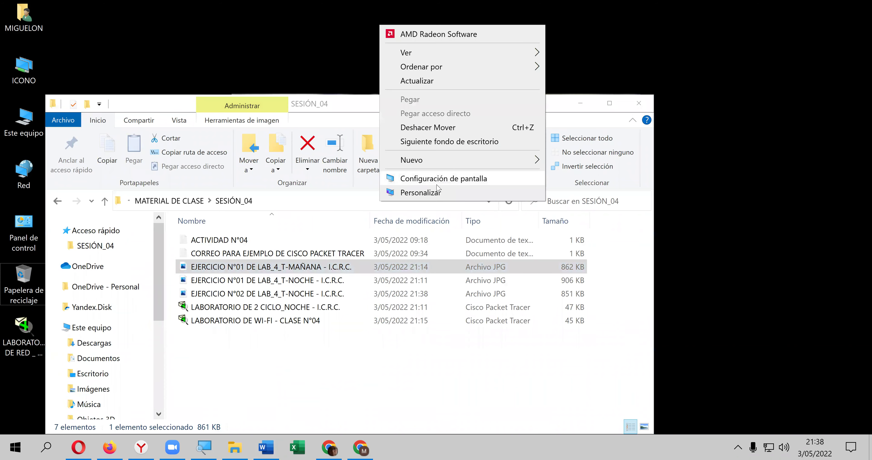
left_click(438, 185)
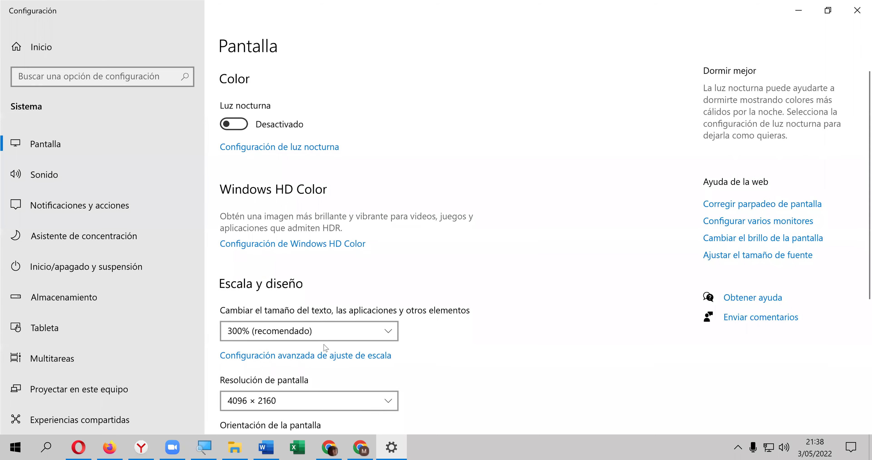
left_click(322, 333)
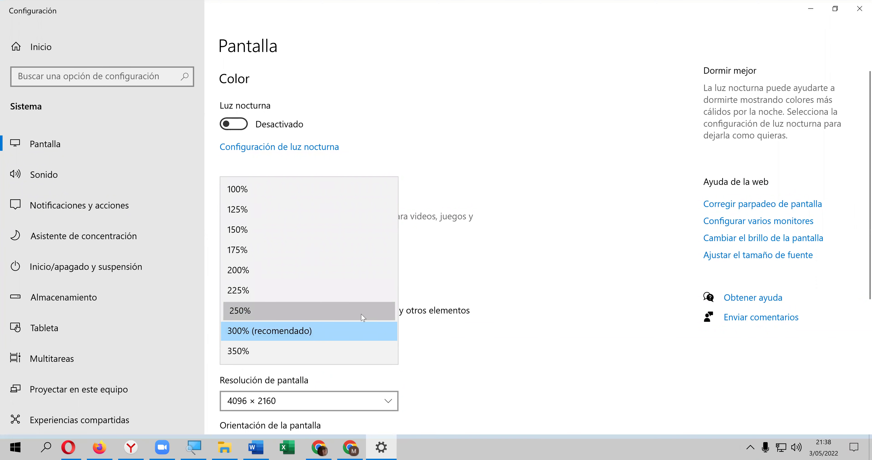
key("Return")
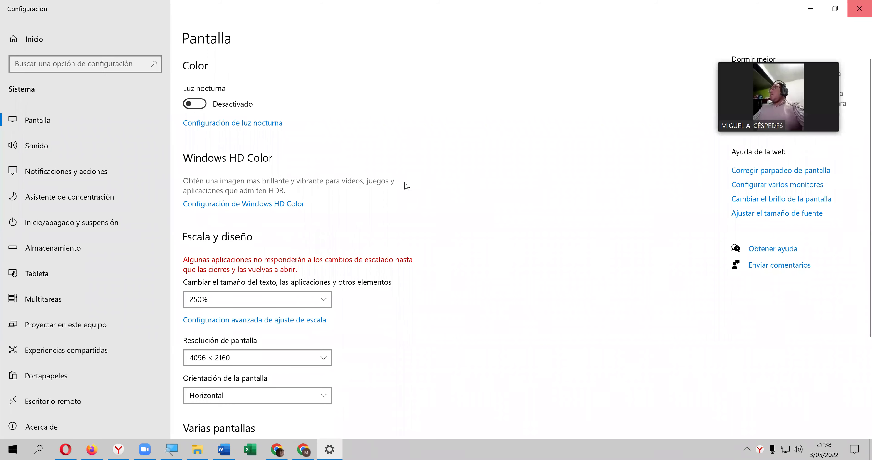
key("alt+F4")
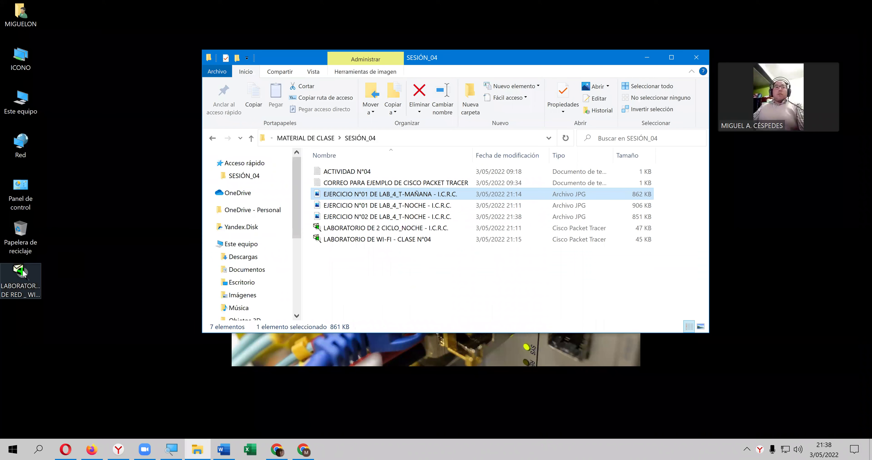
Copy the "LABORATORIO DE RED _ WIFI - NOCHE" project from the desktop into the SESIÓN_04 folder.
left_click_drag(23, 274, 115, 244)
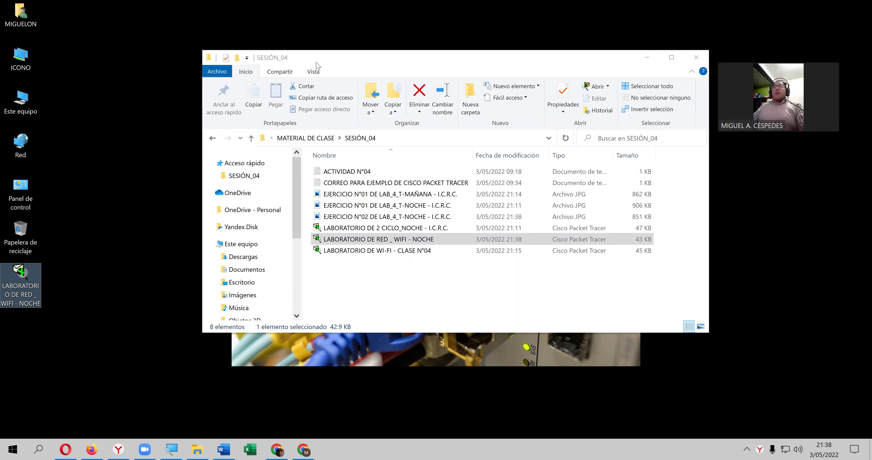
key("alt+Tab")
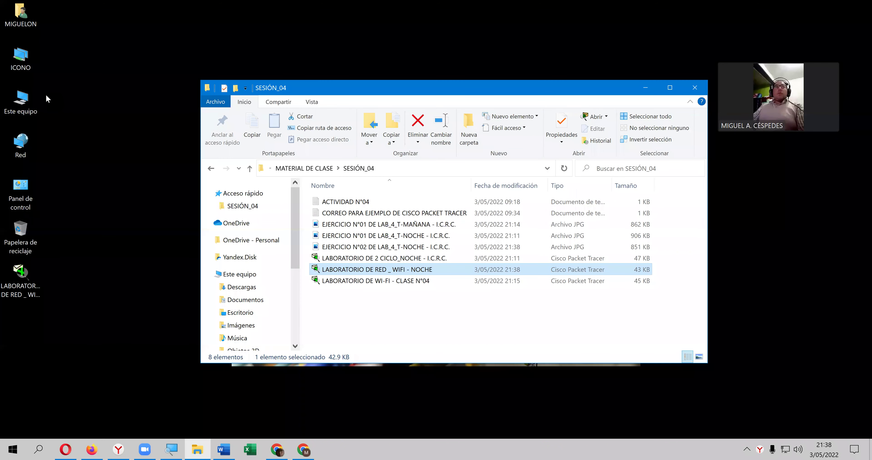
Look through the Descargas and Imágenes folders in a second file window, and close that window.
left_click(27, 70)
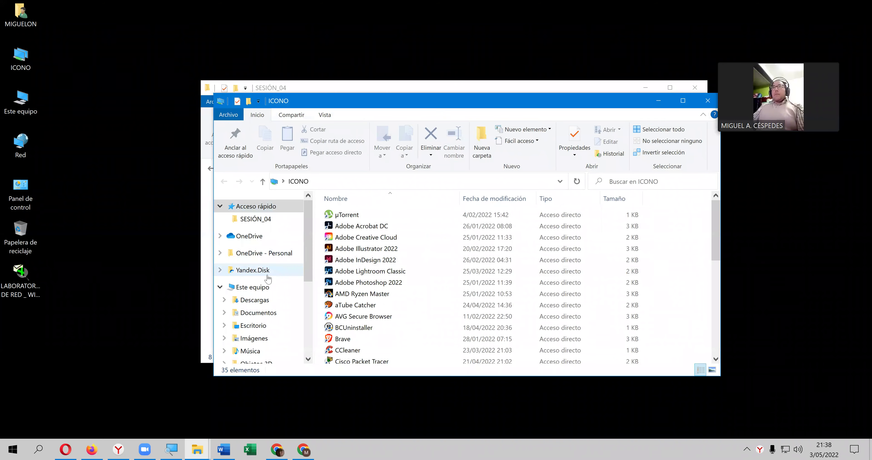
left_click(255, 300)
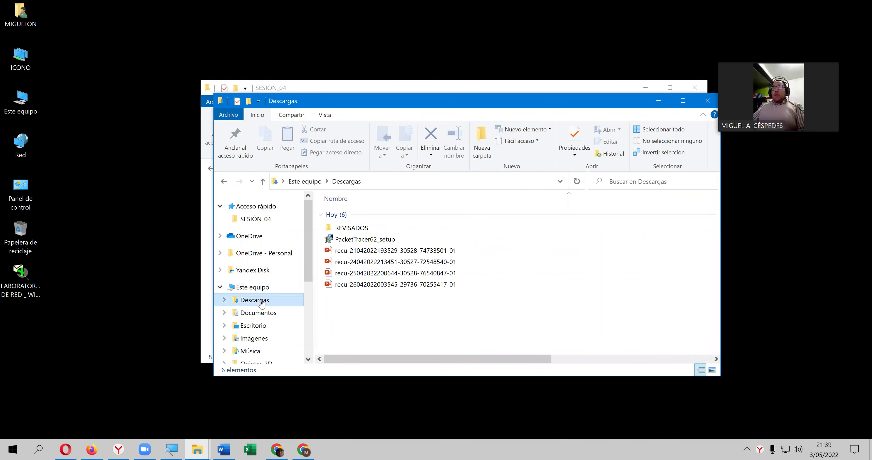
left_click(263, 338)
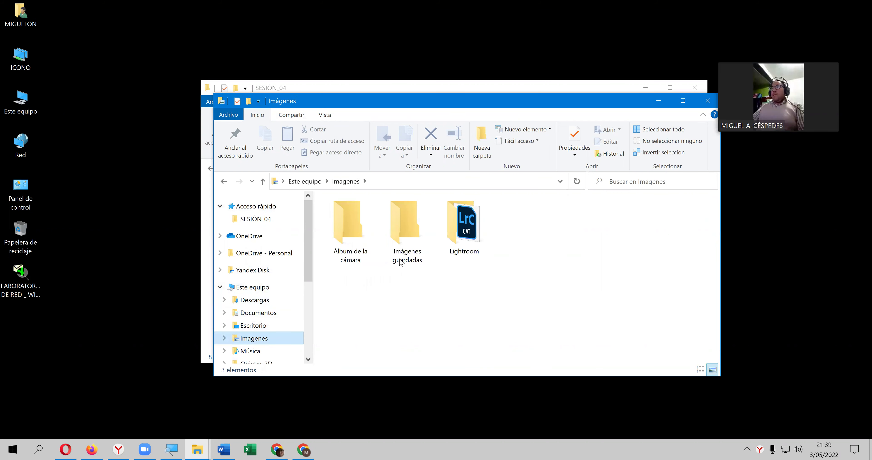
left_click(708, 101)
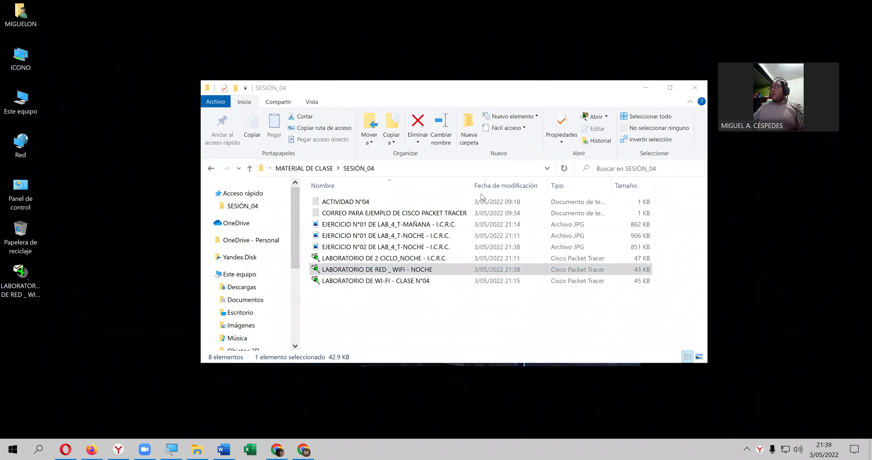
Copy the "EJERCICIO N°02 DE LAB_4_T-NOCHE - I.C.R.C." image to the desktop, and delete the lab project file from the desktop.
left_click_drag(386, 246, 118, 271)
left_click(33, 272)
right_click(32, 273)
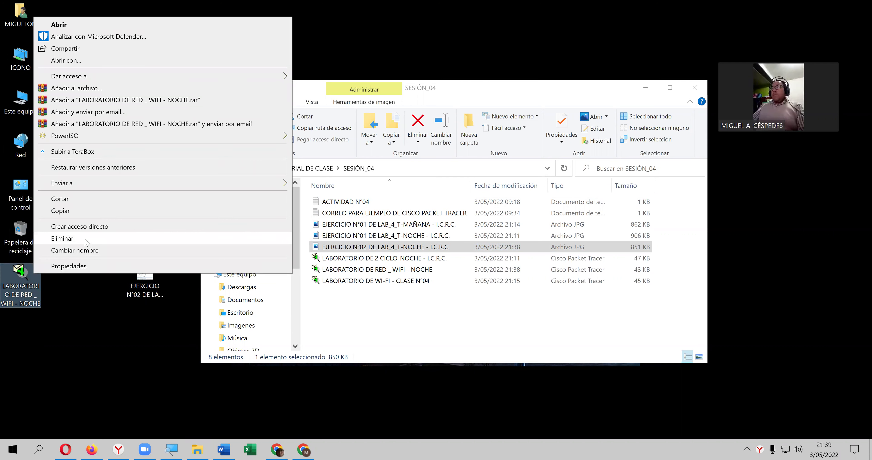
left_click(86, 241)
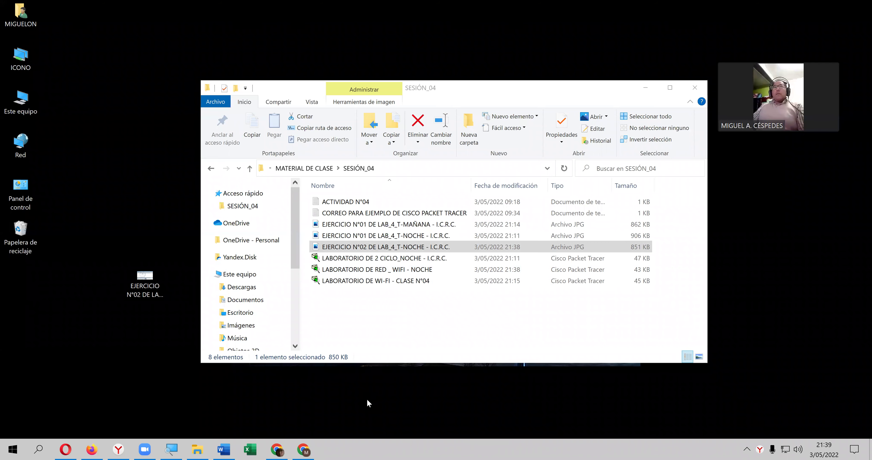
Switch to Google Drive in Chrome and upload the EJERCICIO N°02 image from the desktop to the SESIÓN_04 folder.
left_click(277, 448)
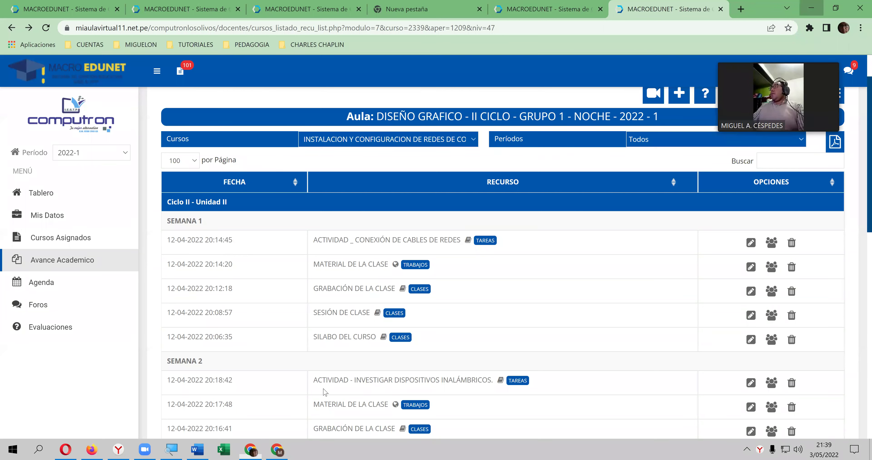
key("super+d")
key("alt+Tab")
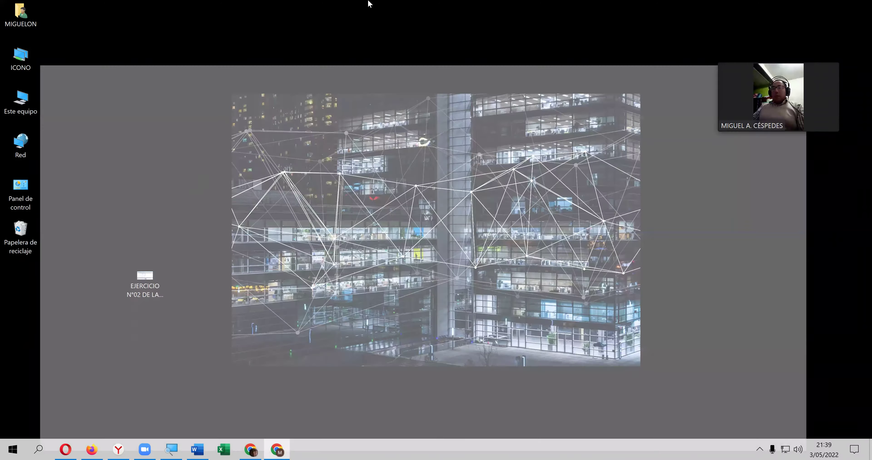
key("super+Down")
left_click_drag(147, 281, 623, 256)
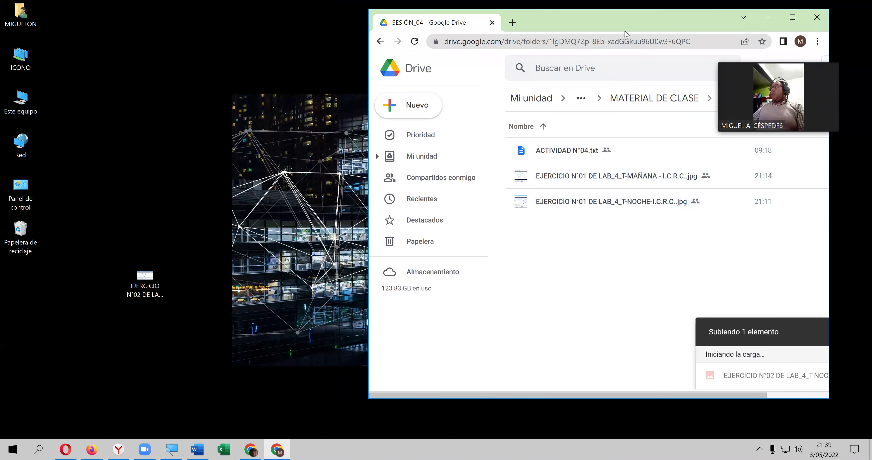
key("super+Up")
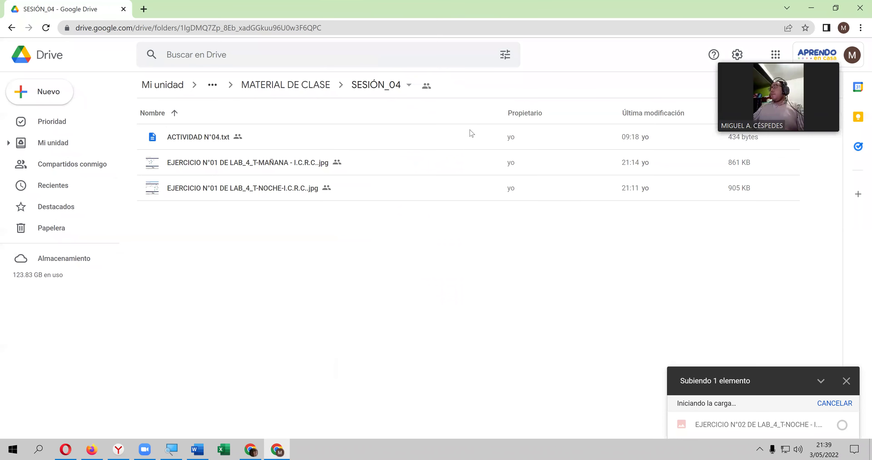
Go up to the "COMPUTRON 2022 - 1 ABRIL _MAYO" folder in Drive, dismiss the upload notice, and minimize the browser.
left_click(284, 87)
left_click(308, 89)
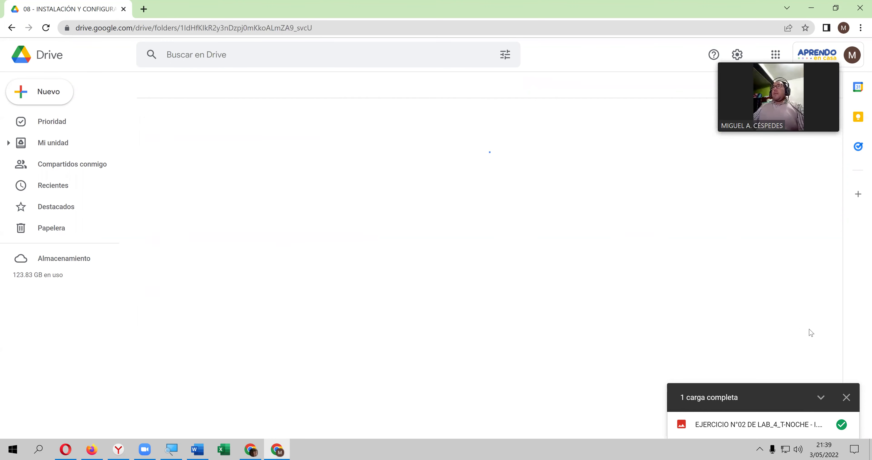
left_click(846, 398)
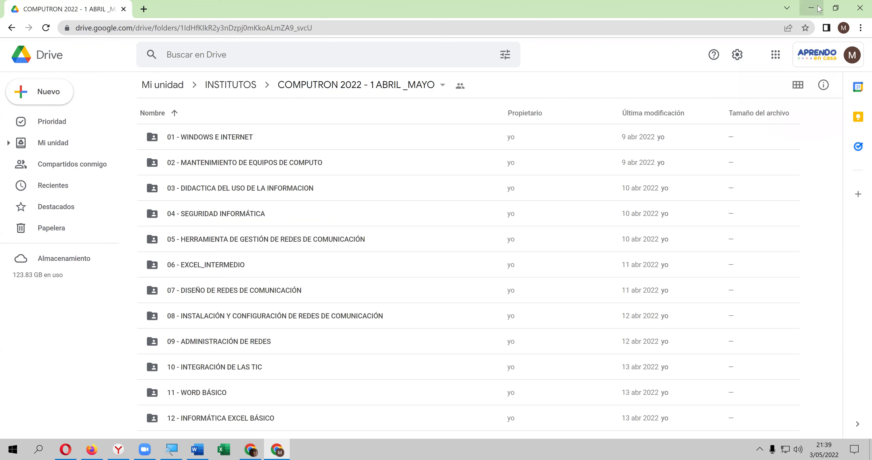
left_click(812, 9)
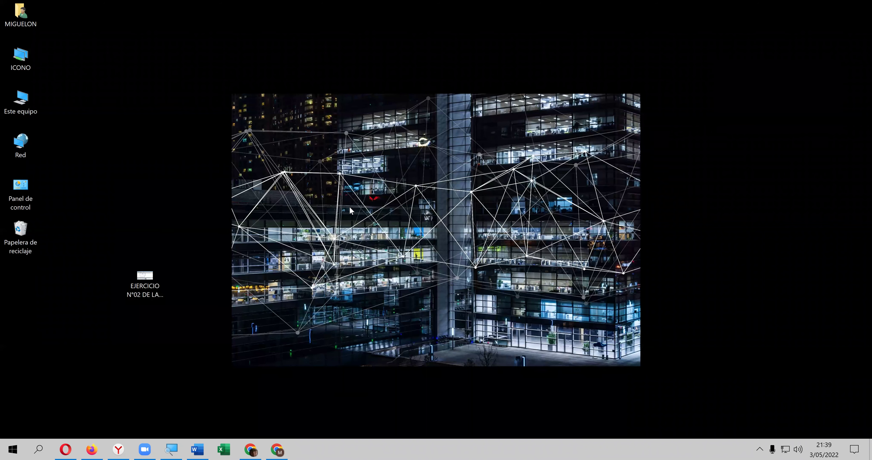